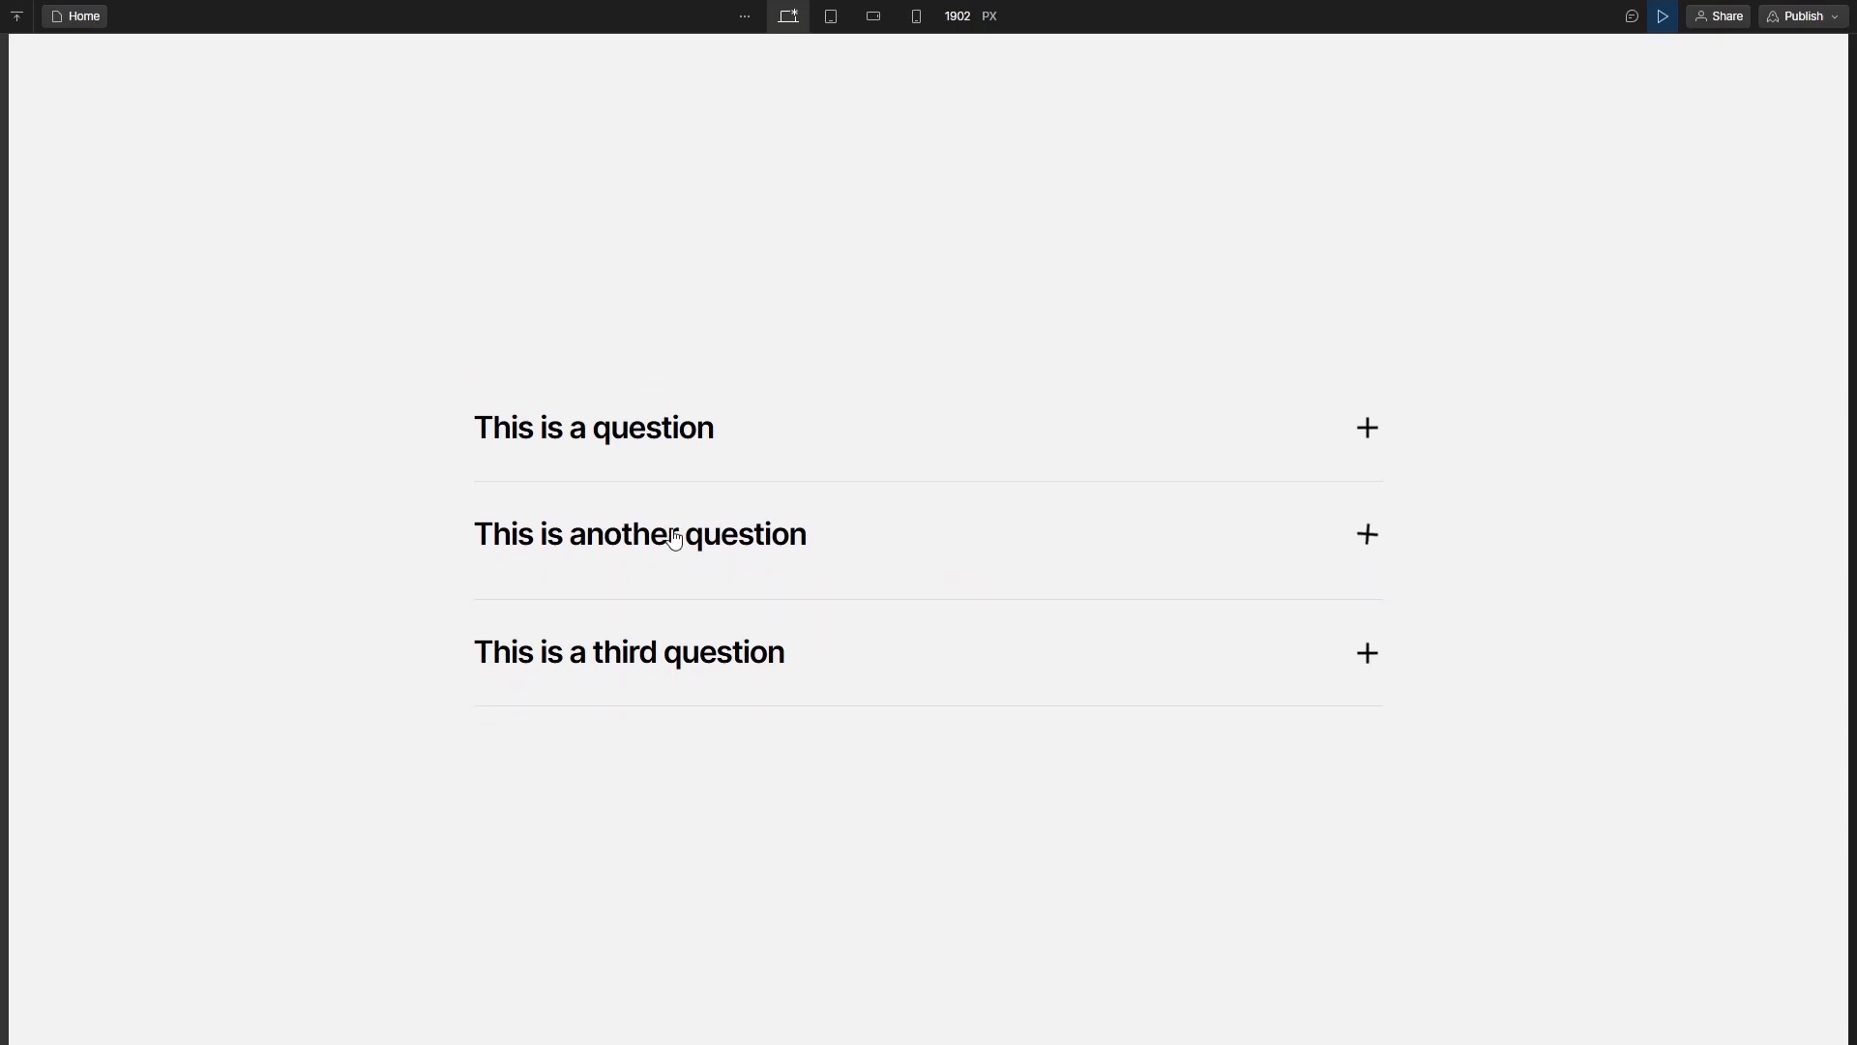
Test the FAQ accordion in the preview by expanding and collapsing its three questions
click(664, 647)
click(668, 483)
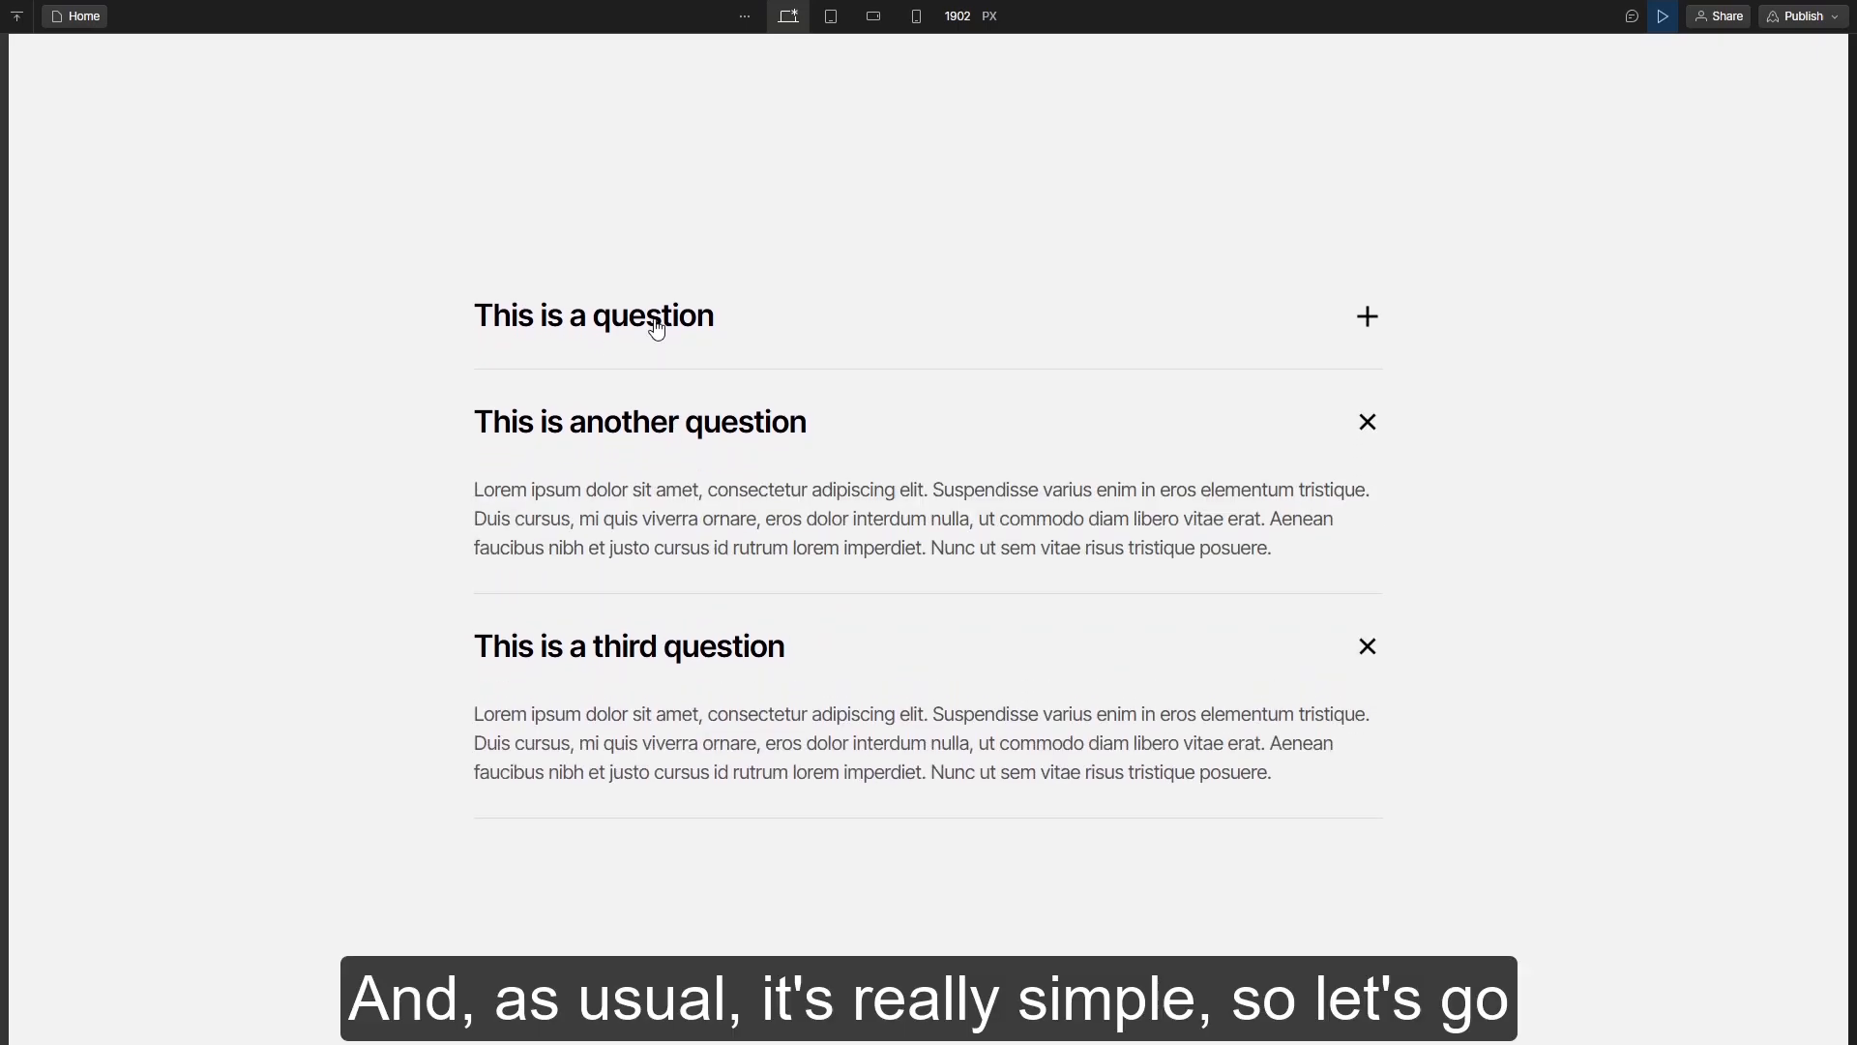
click(651, 320)
click(644, 703)
click(655, 563)
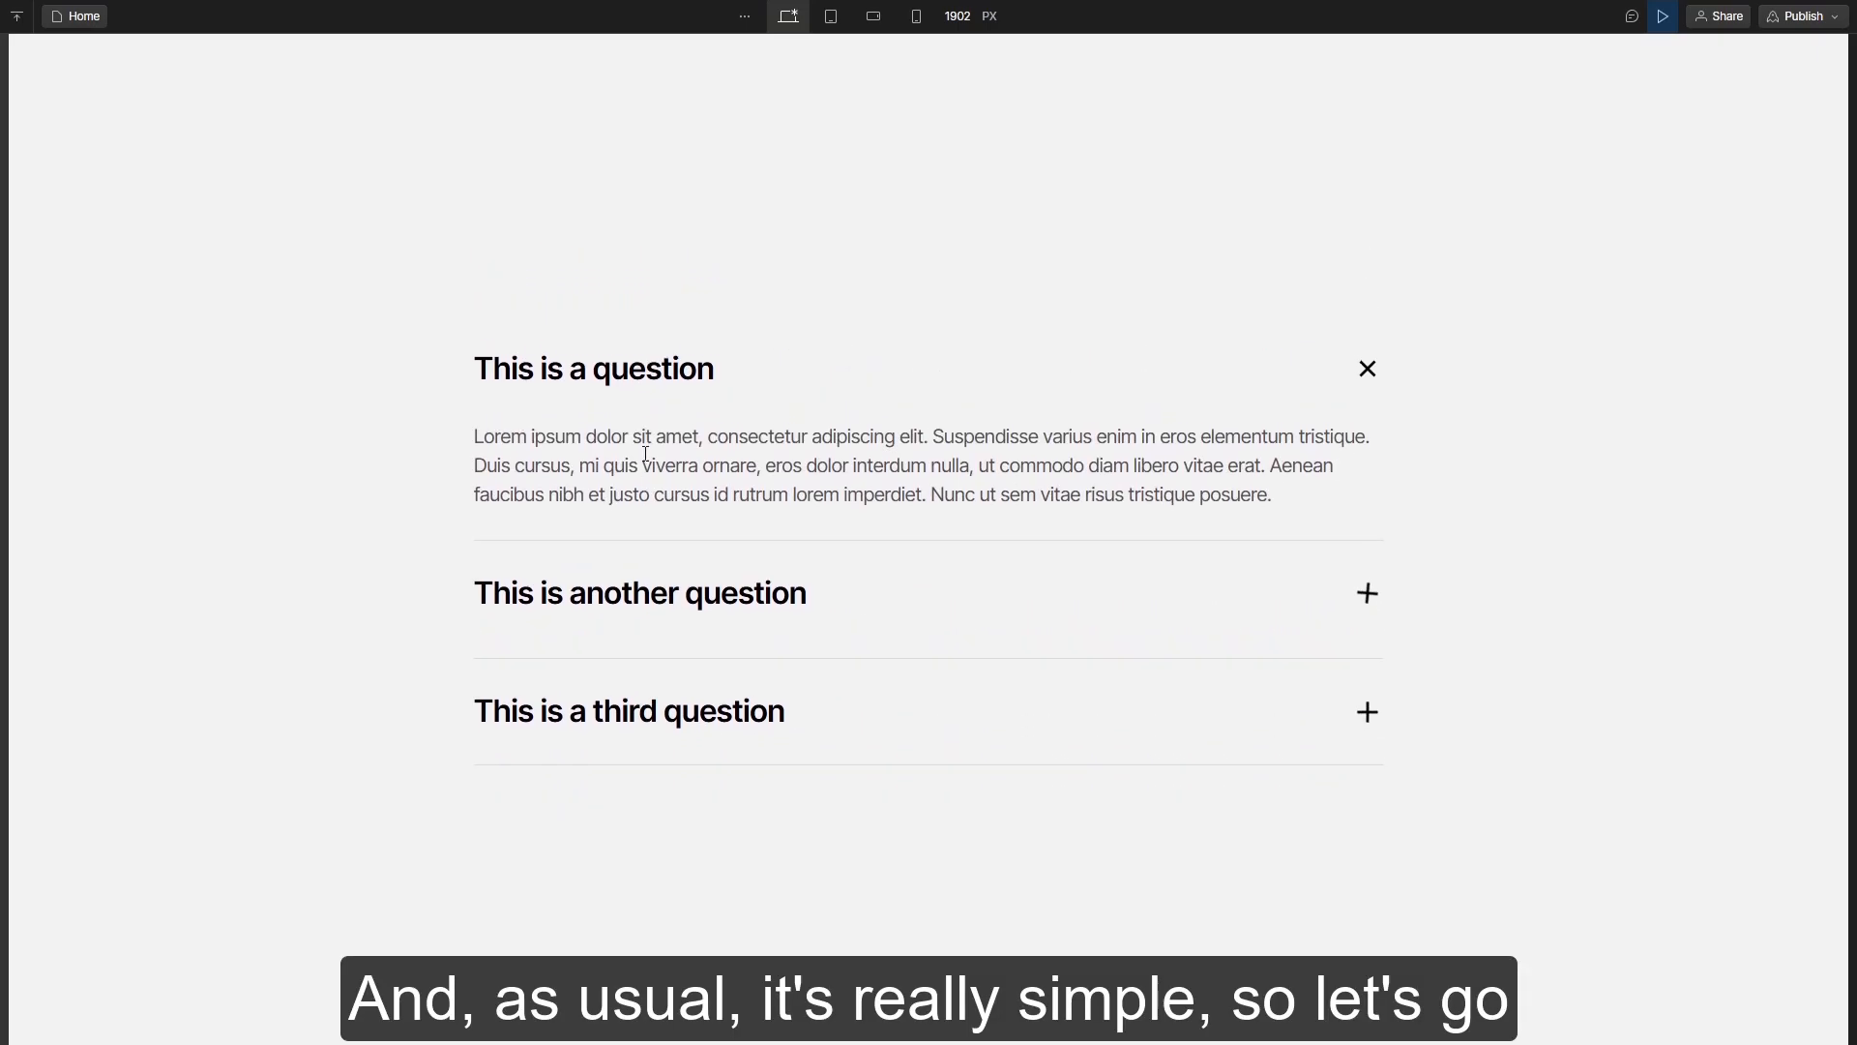
click(633, 364)
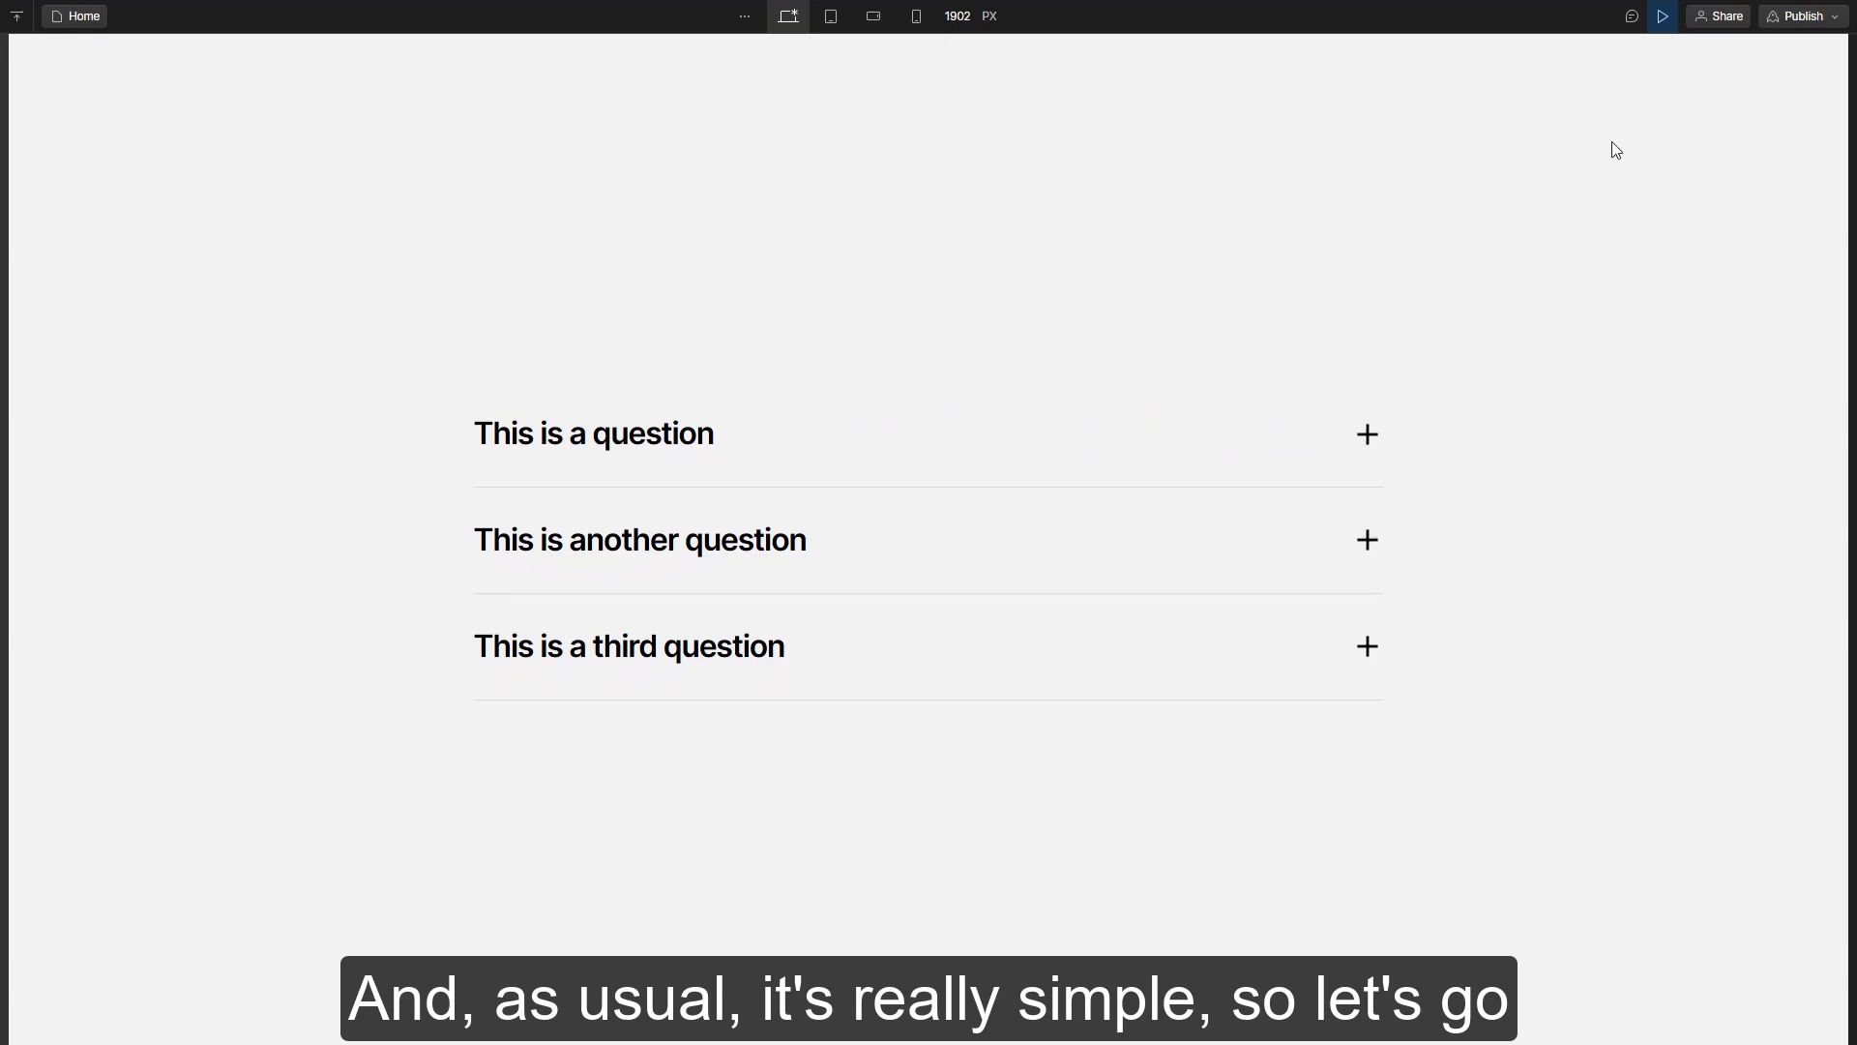
Leave the preview and check the page's section and container structure in the Navigator
key(ctrl+shift+p)
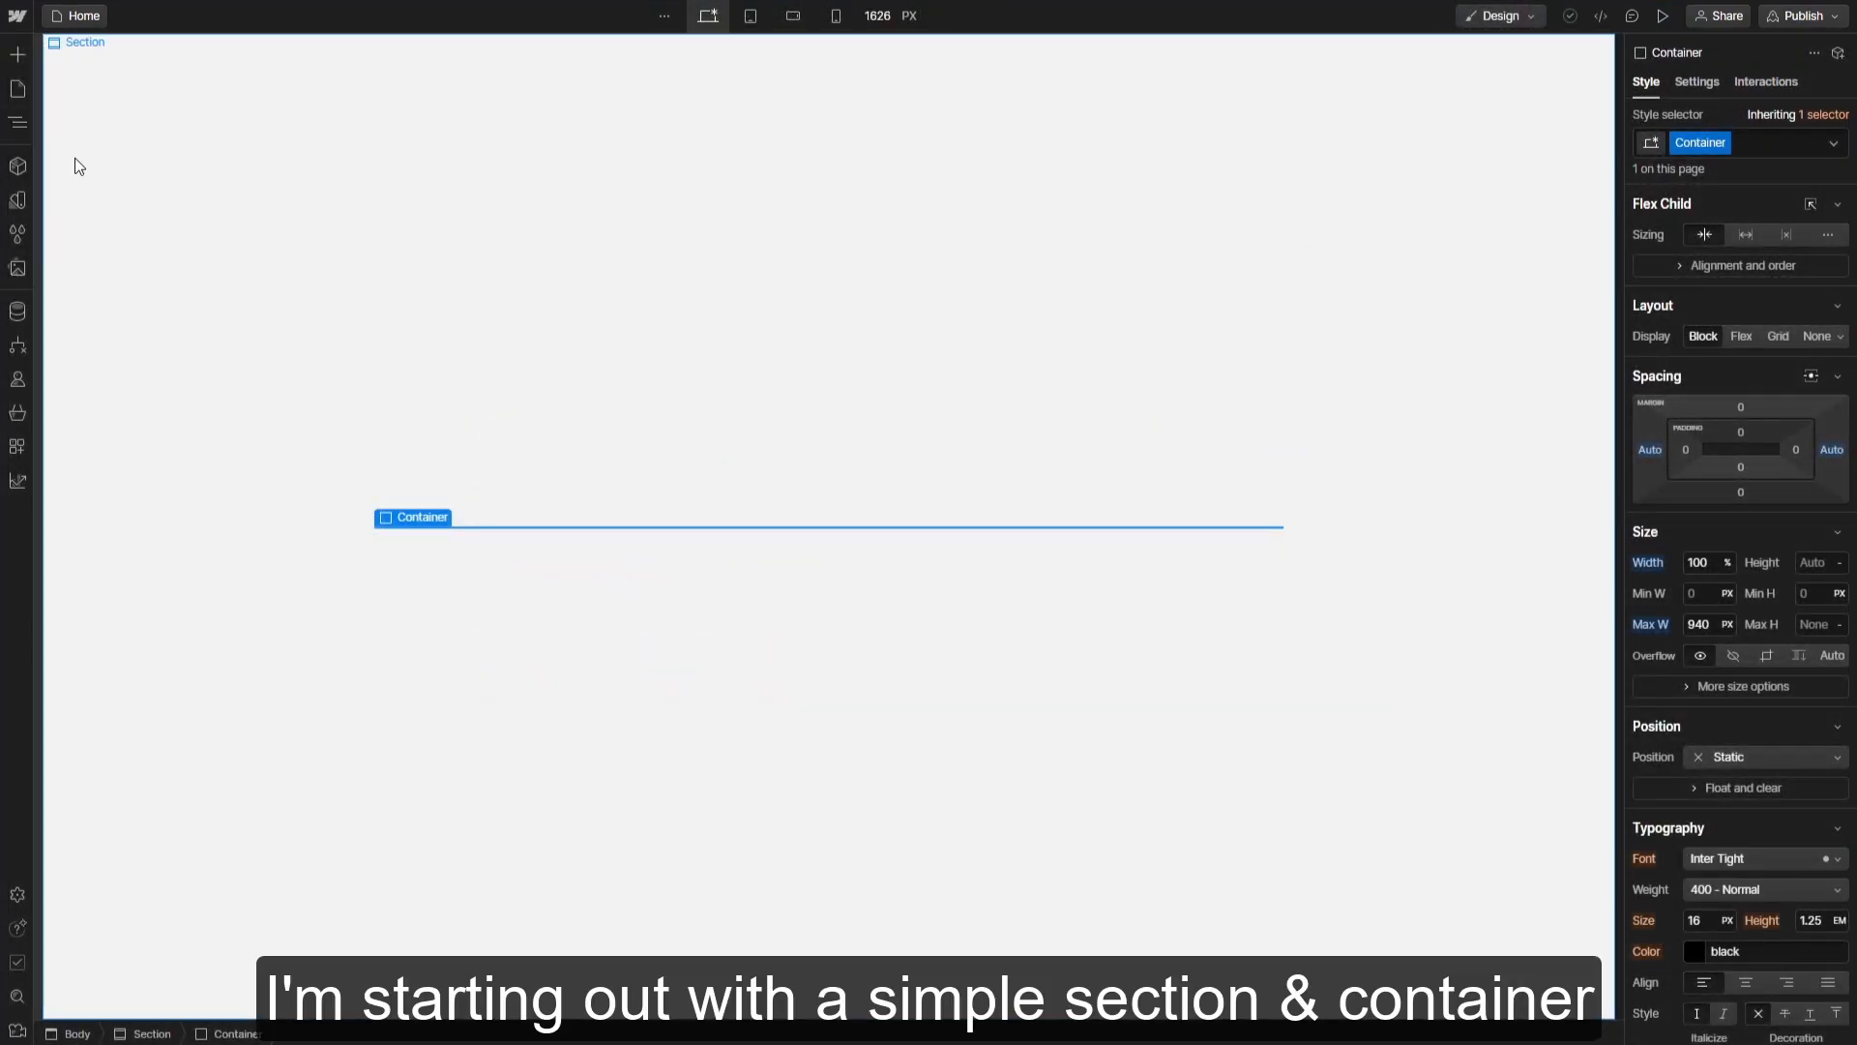
click(19, 125)
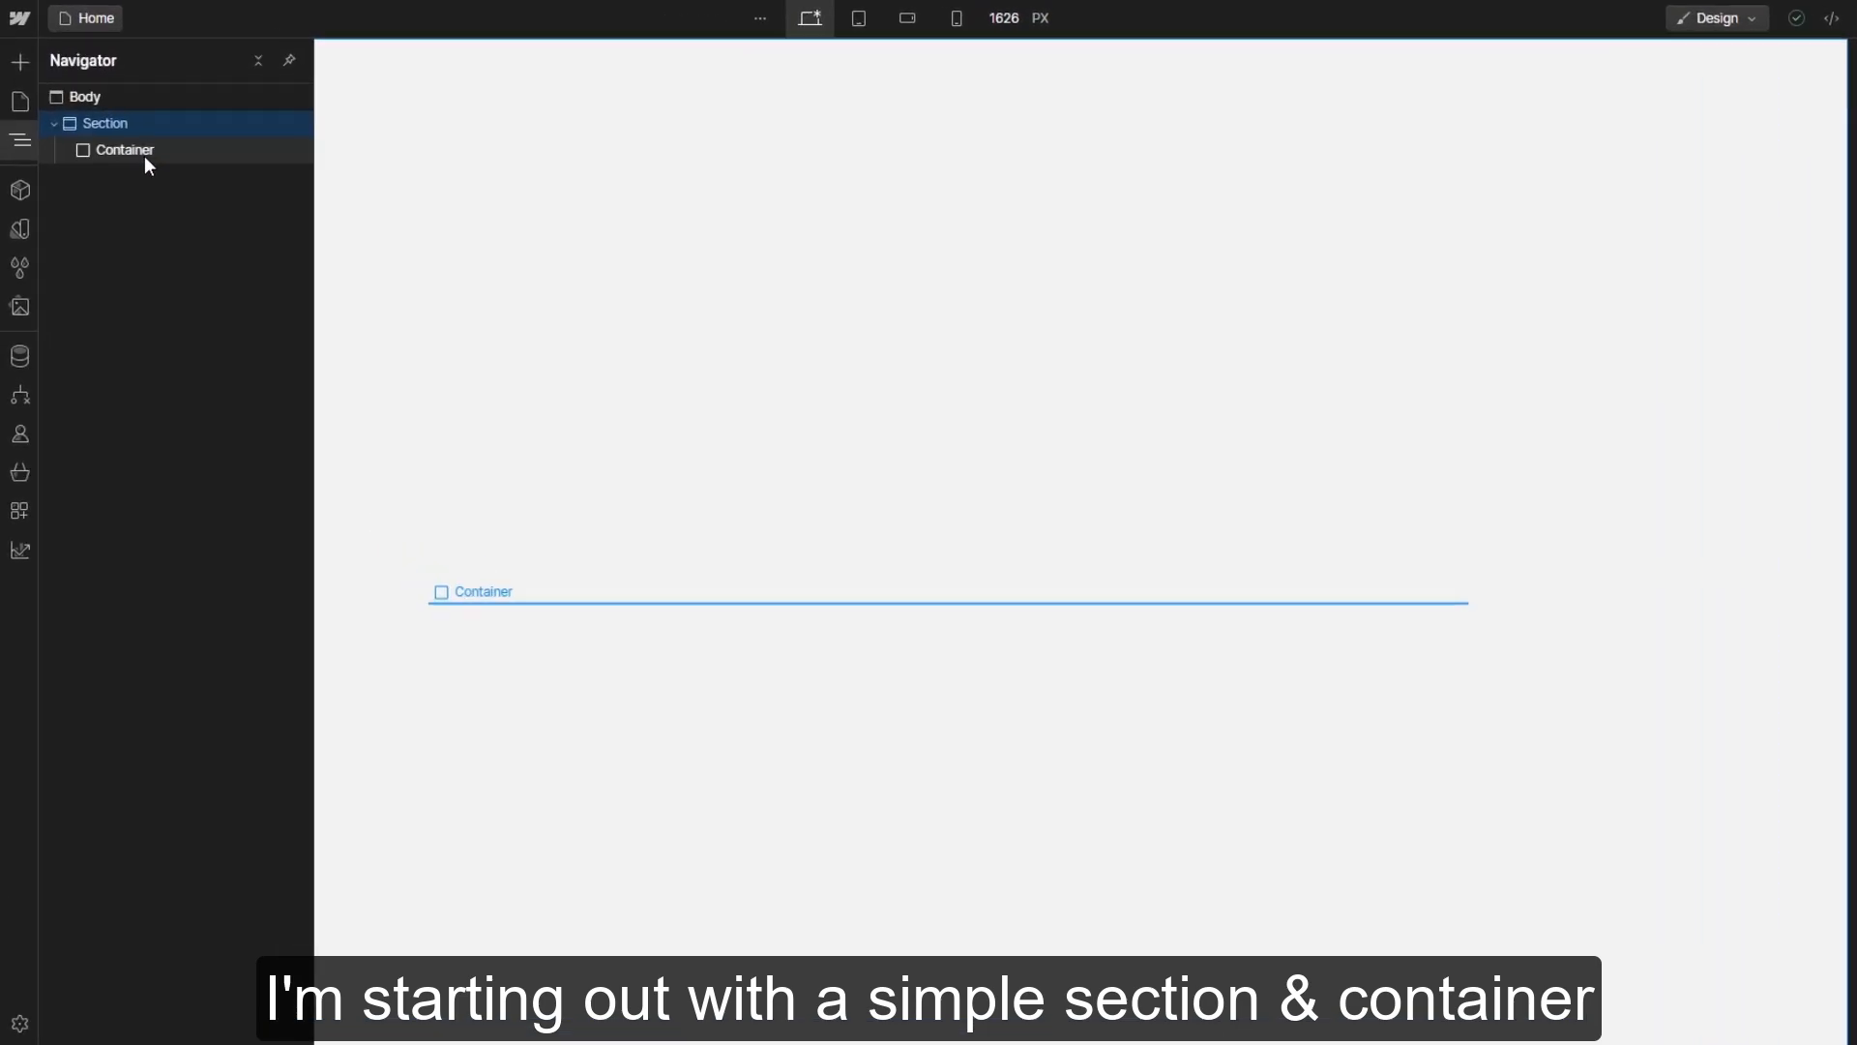
click(14, 180)
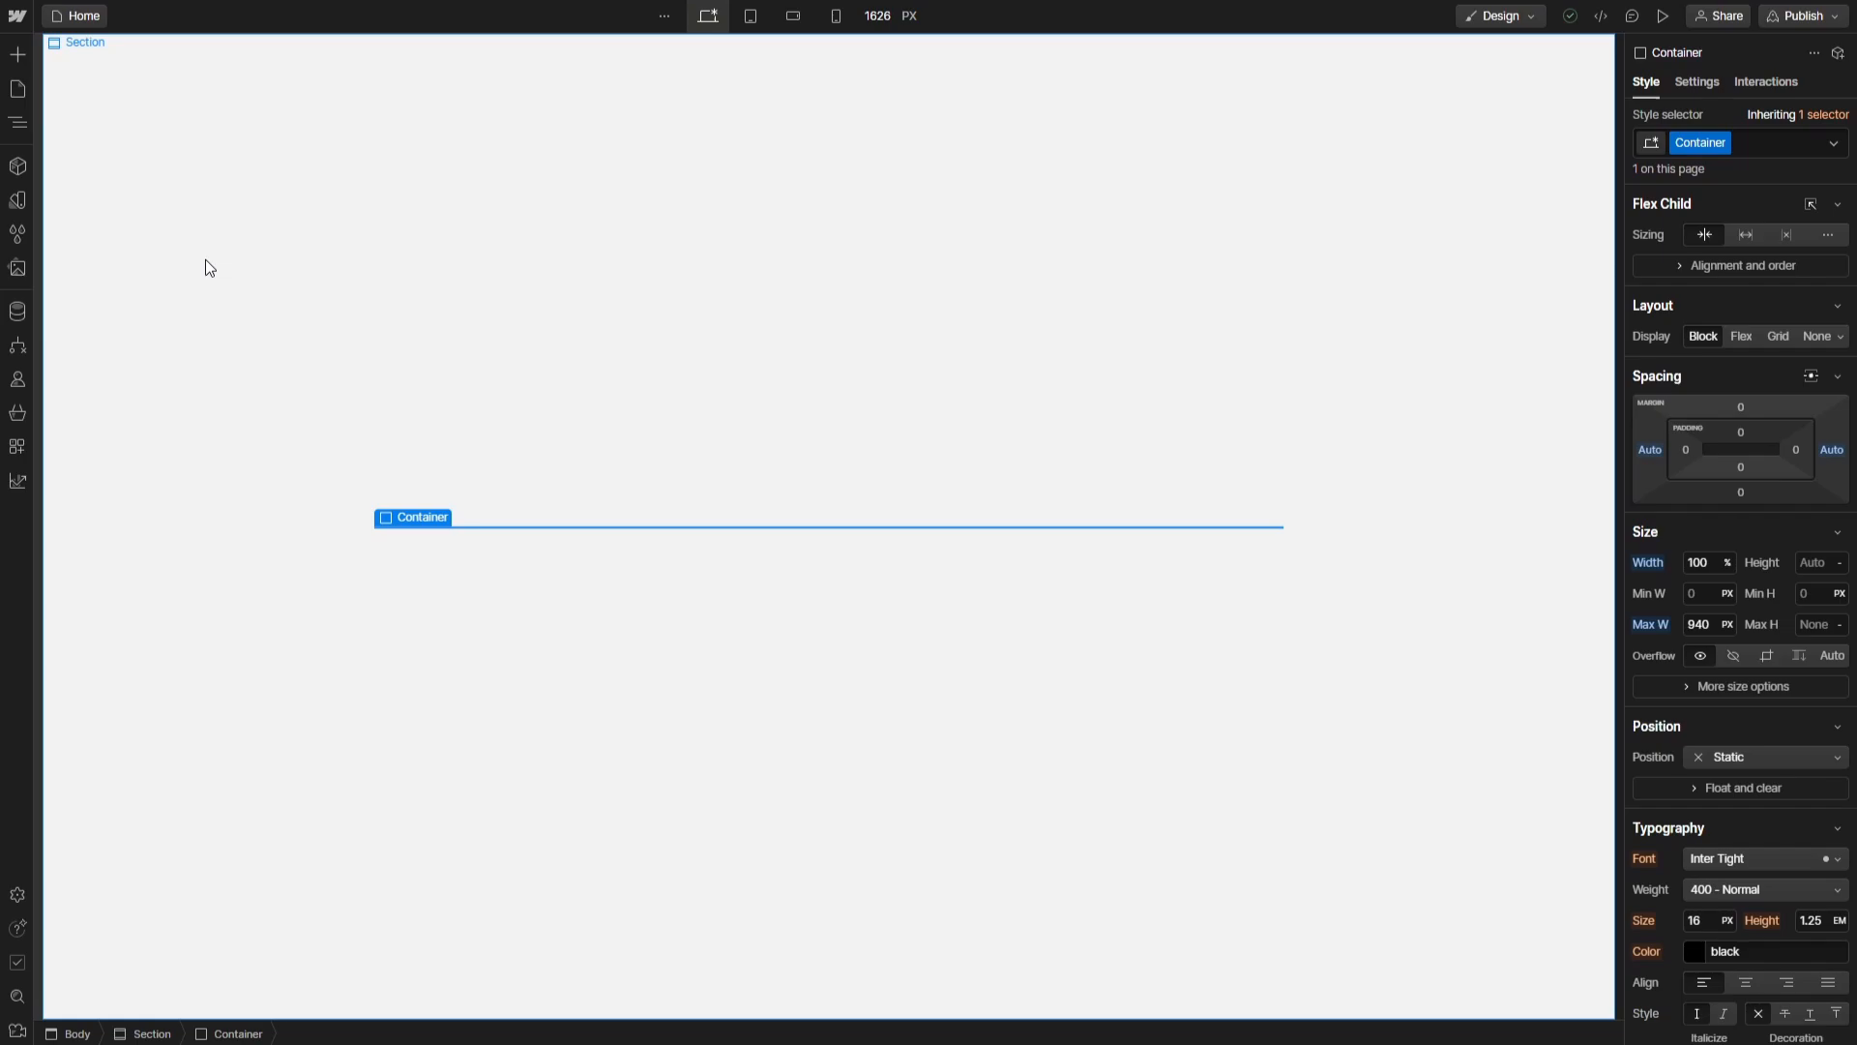
Add a Div Block inside the container and give it the new class "FAQ Item"
key(ctrl+k)
text(d)
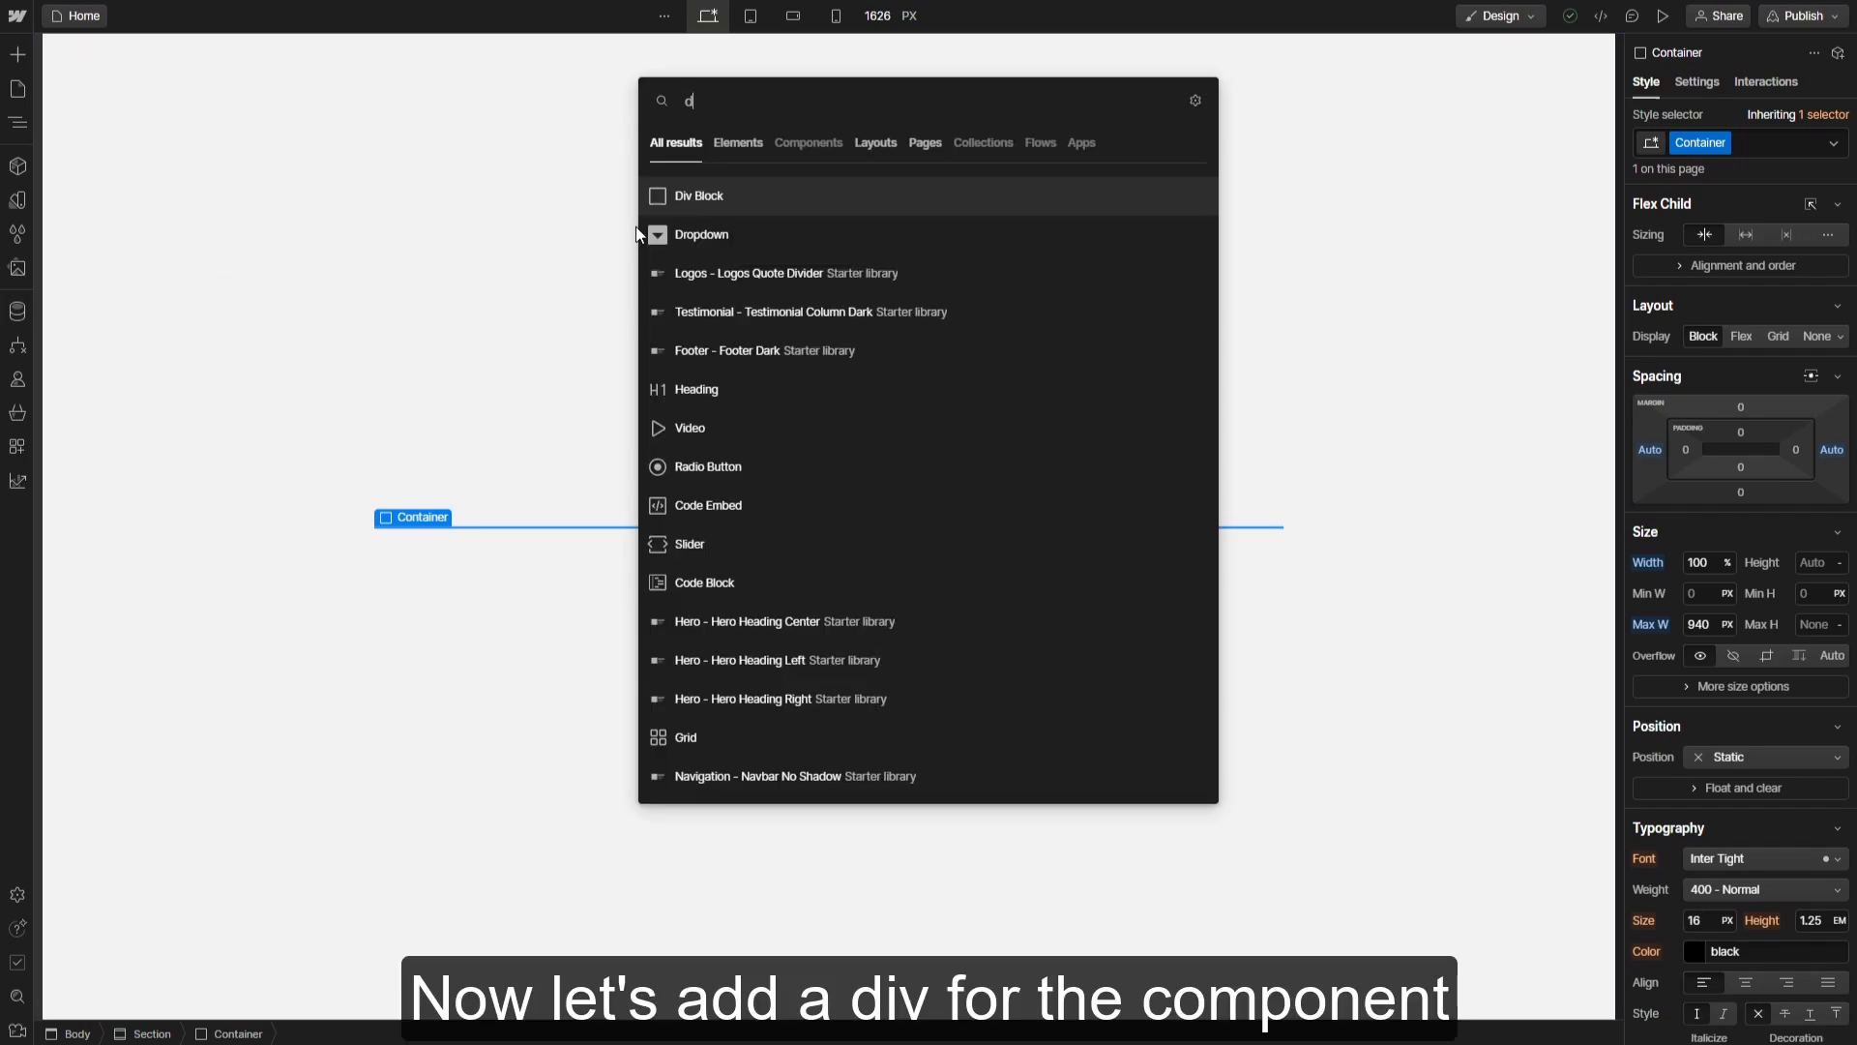
click(712, 195)
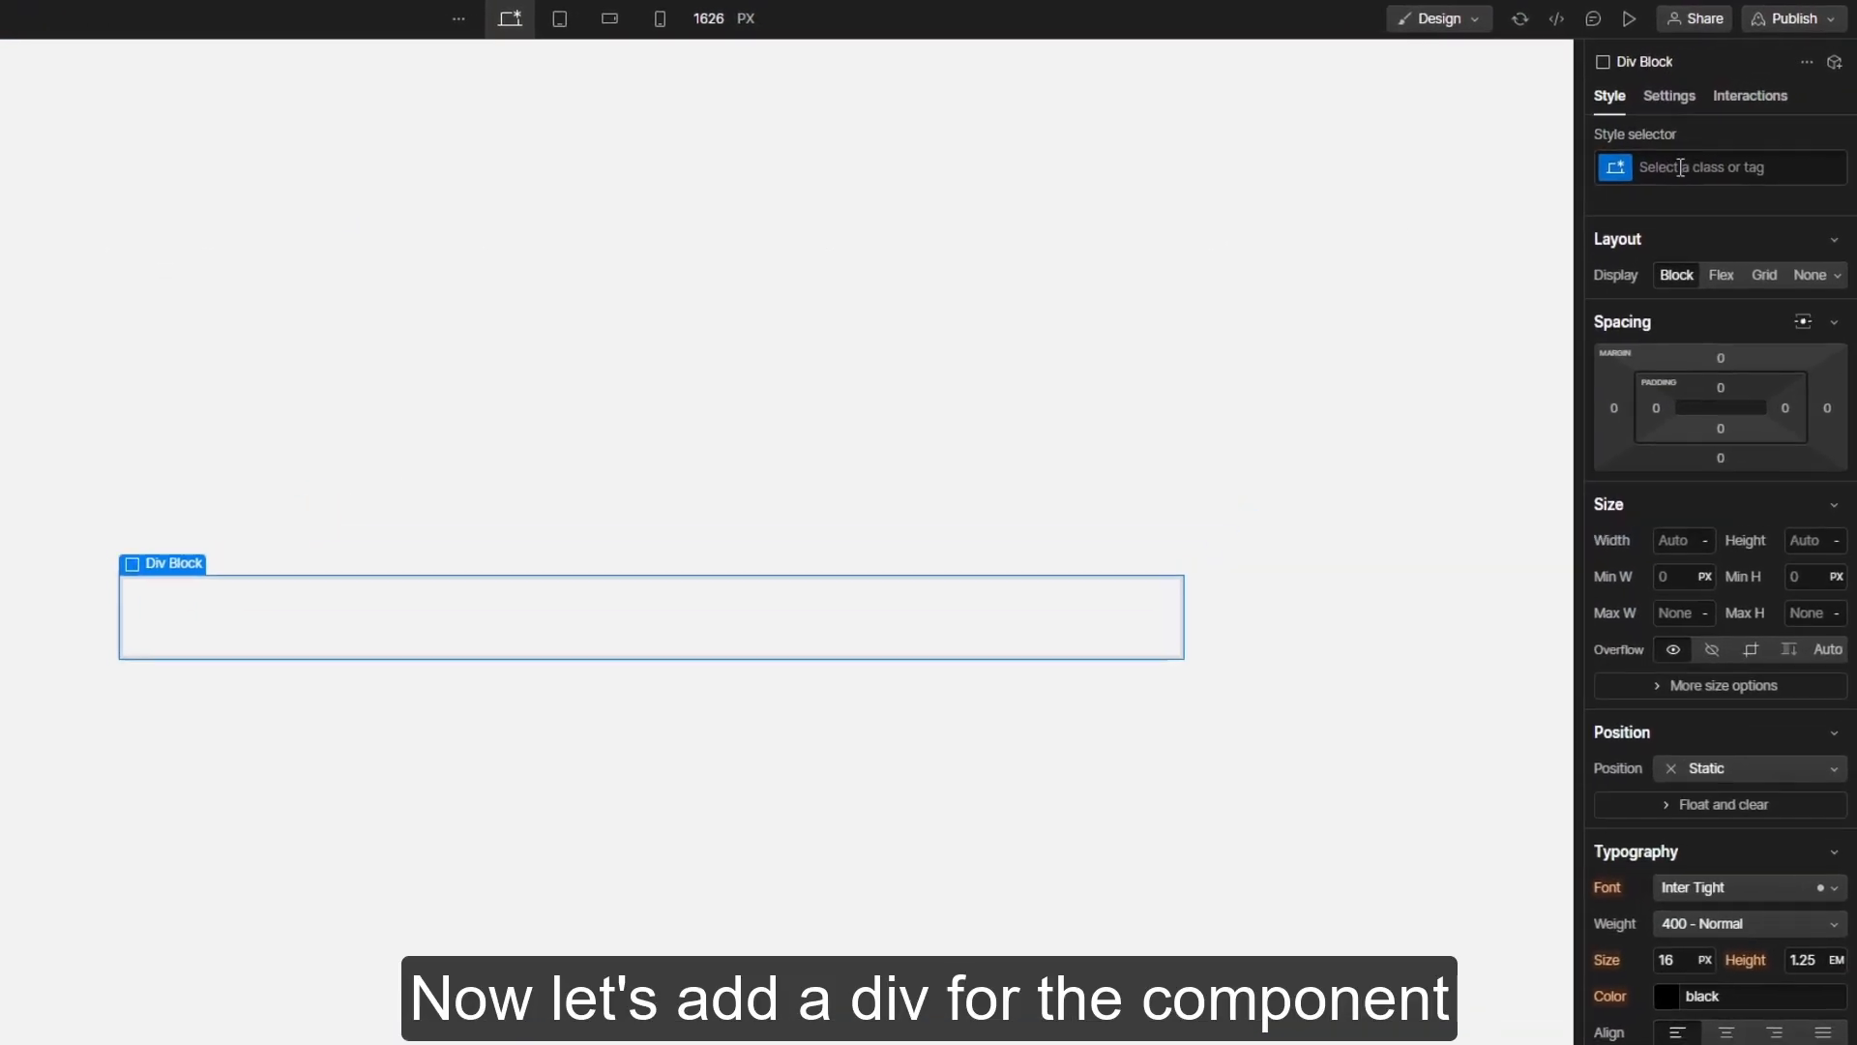
key(ctrl+Return)
text(FAQ)
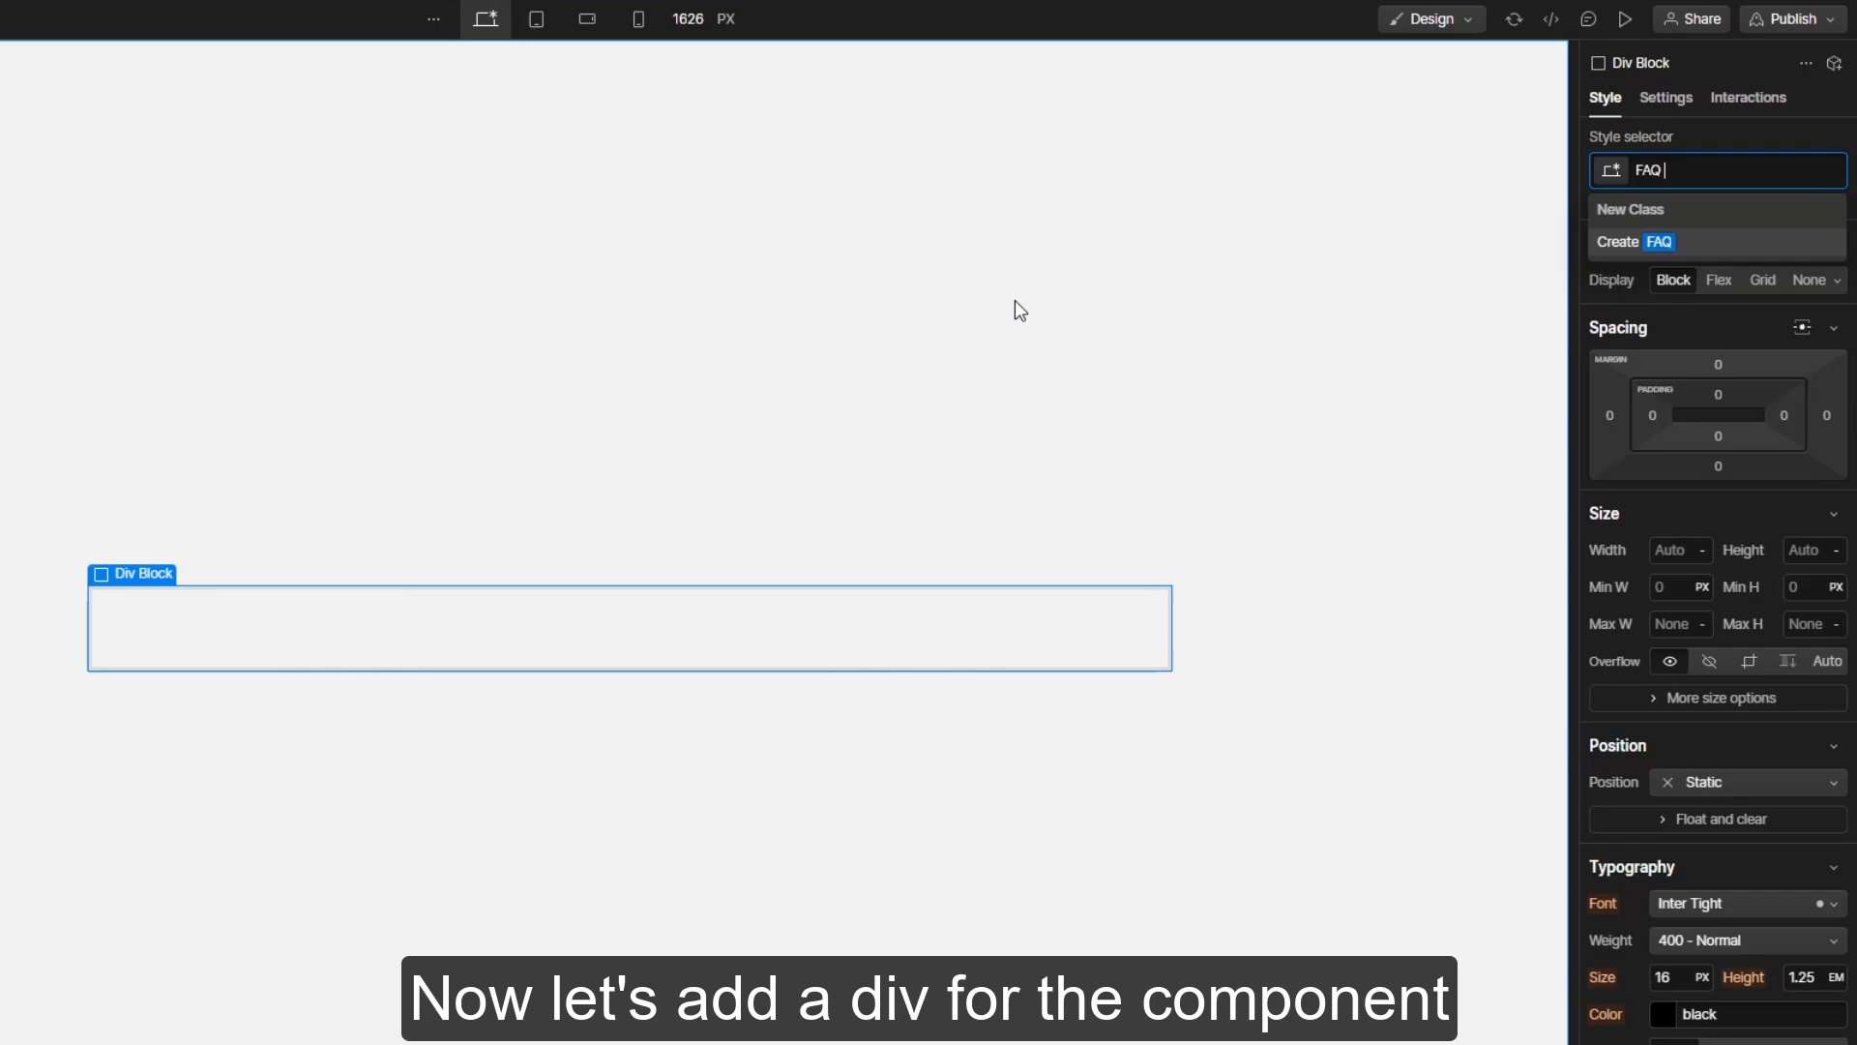
text( Item)
key(Return)
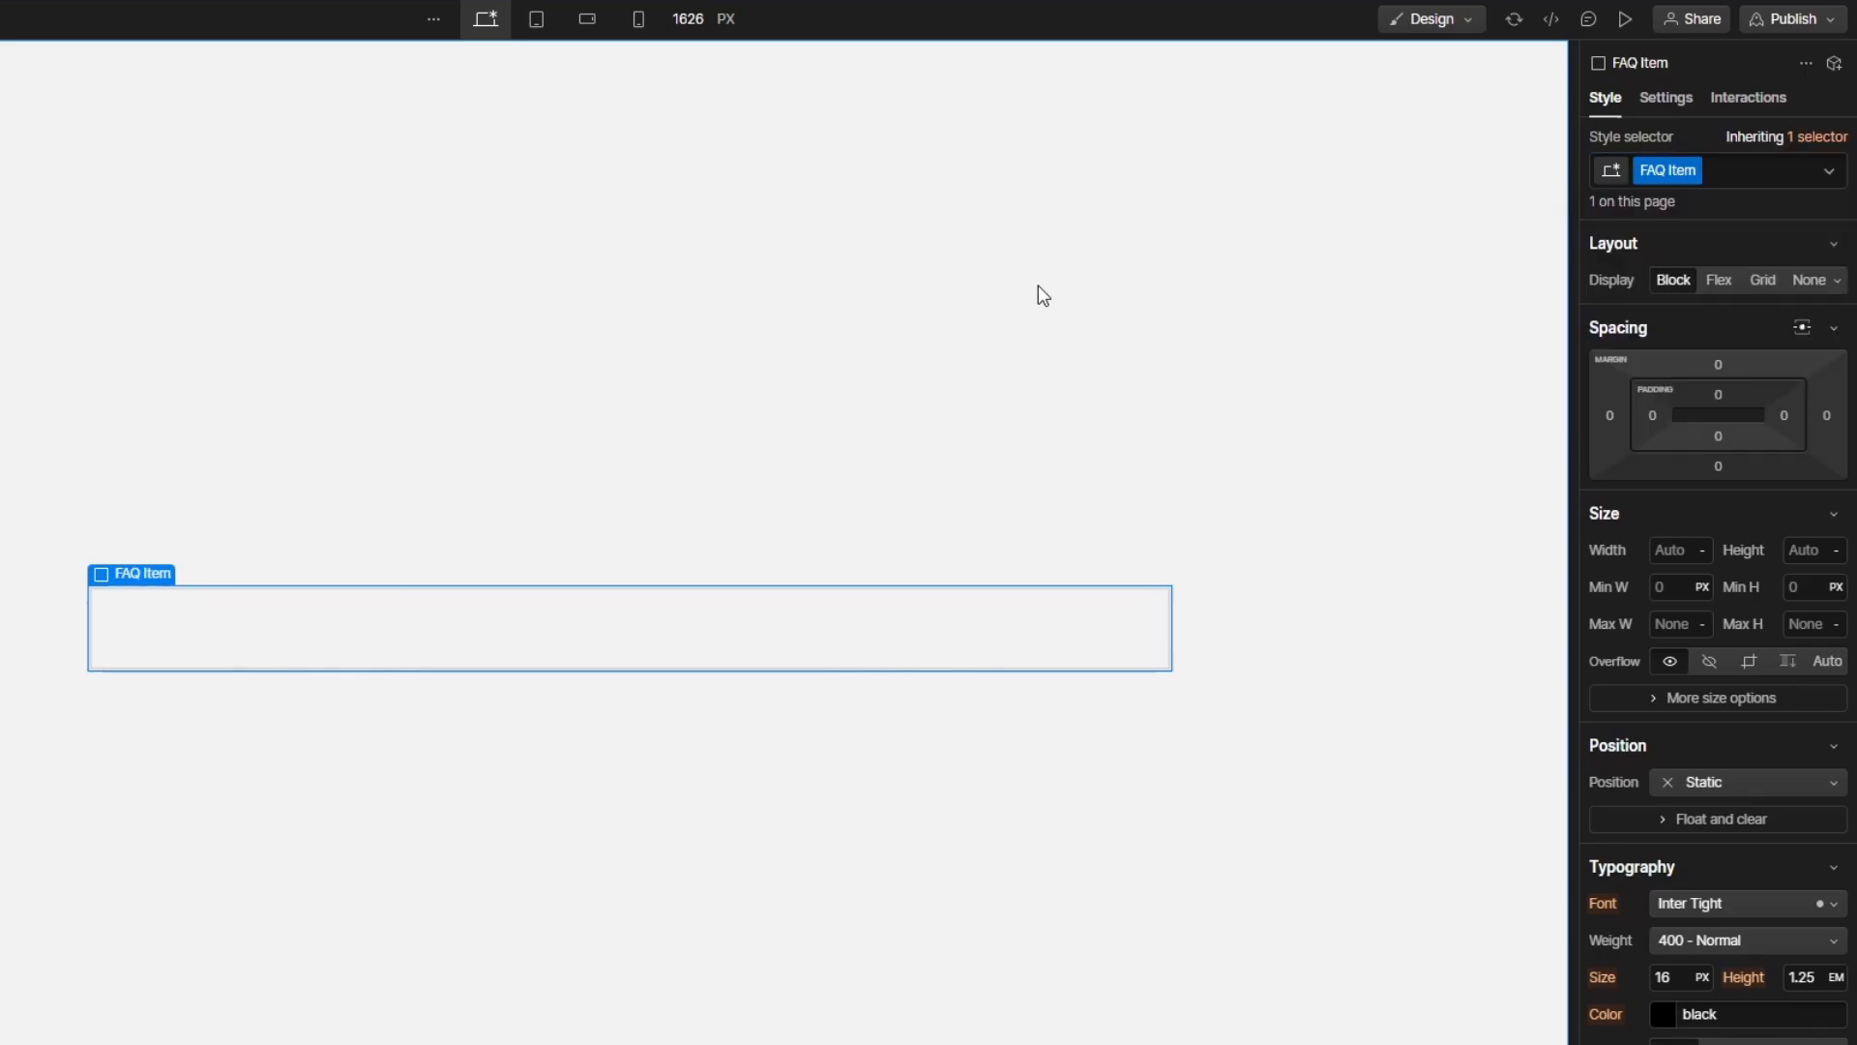
Set the FAQ Item's top and bottom padding to 2rem each
click(1718, 394)
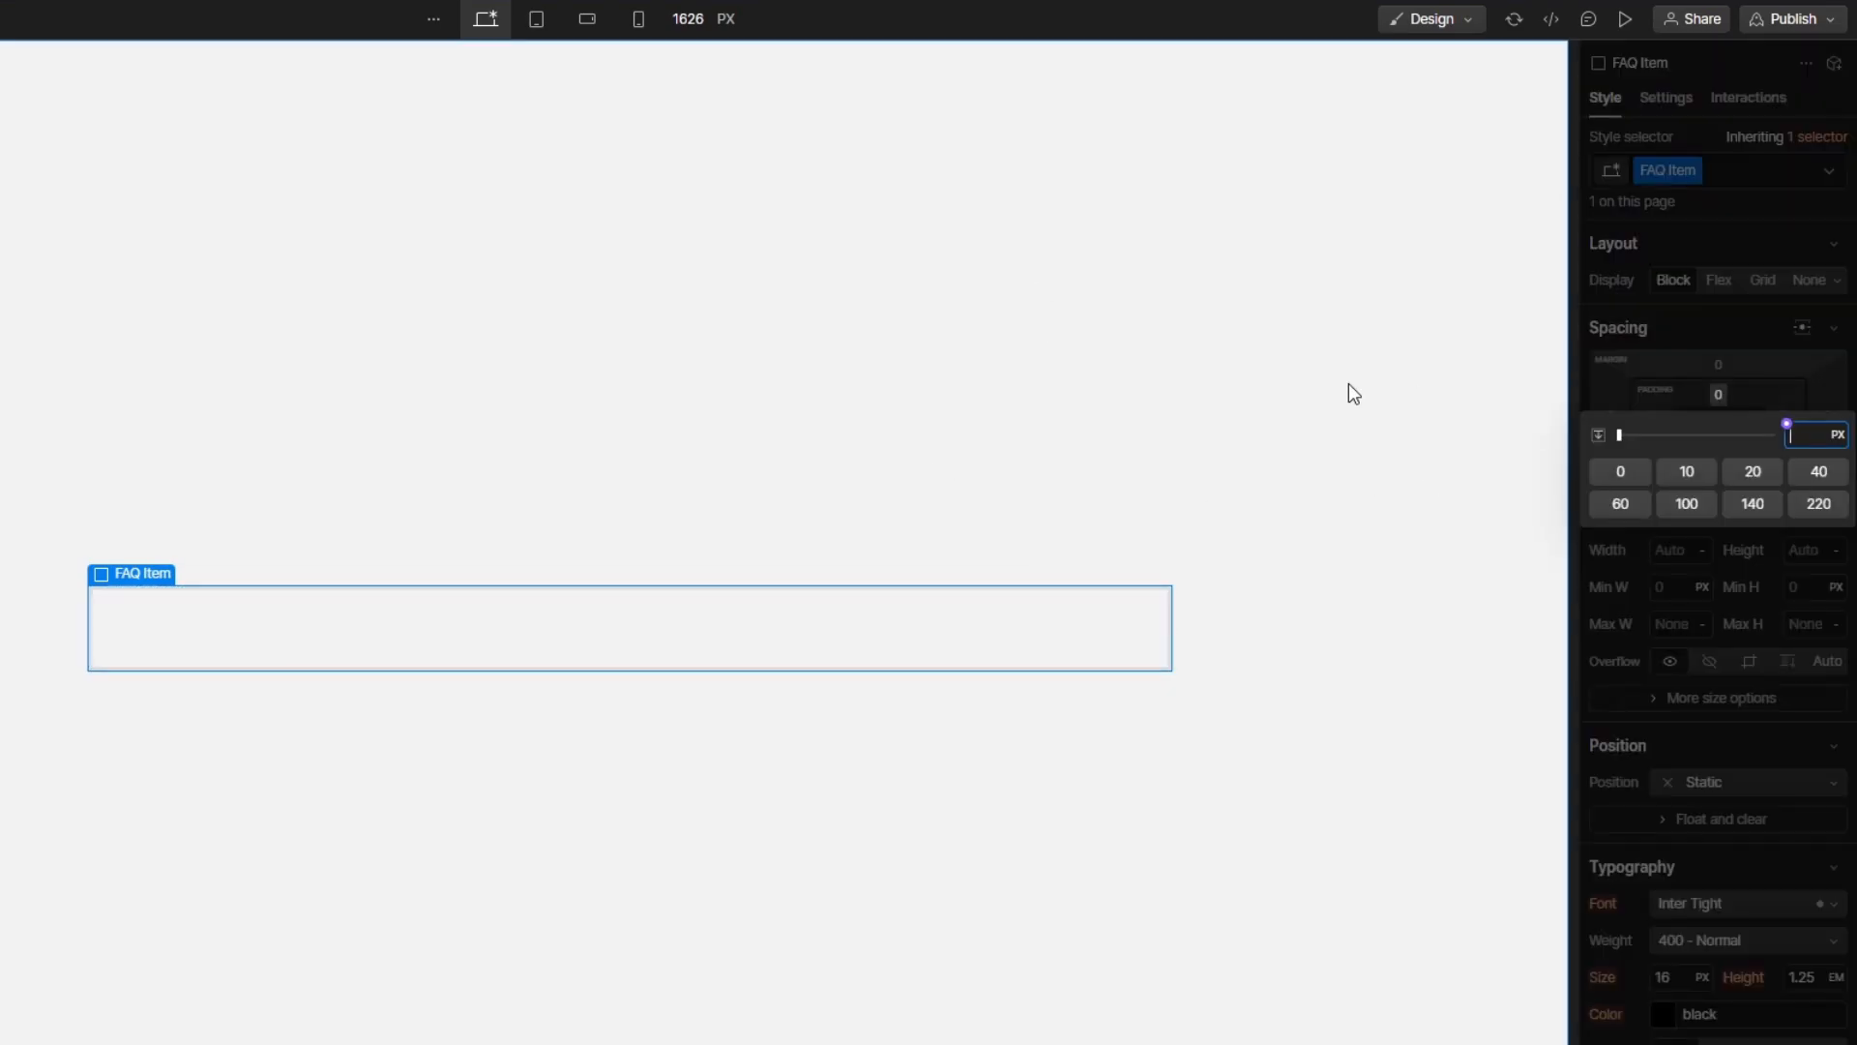
text(2rem)
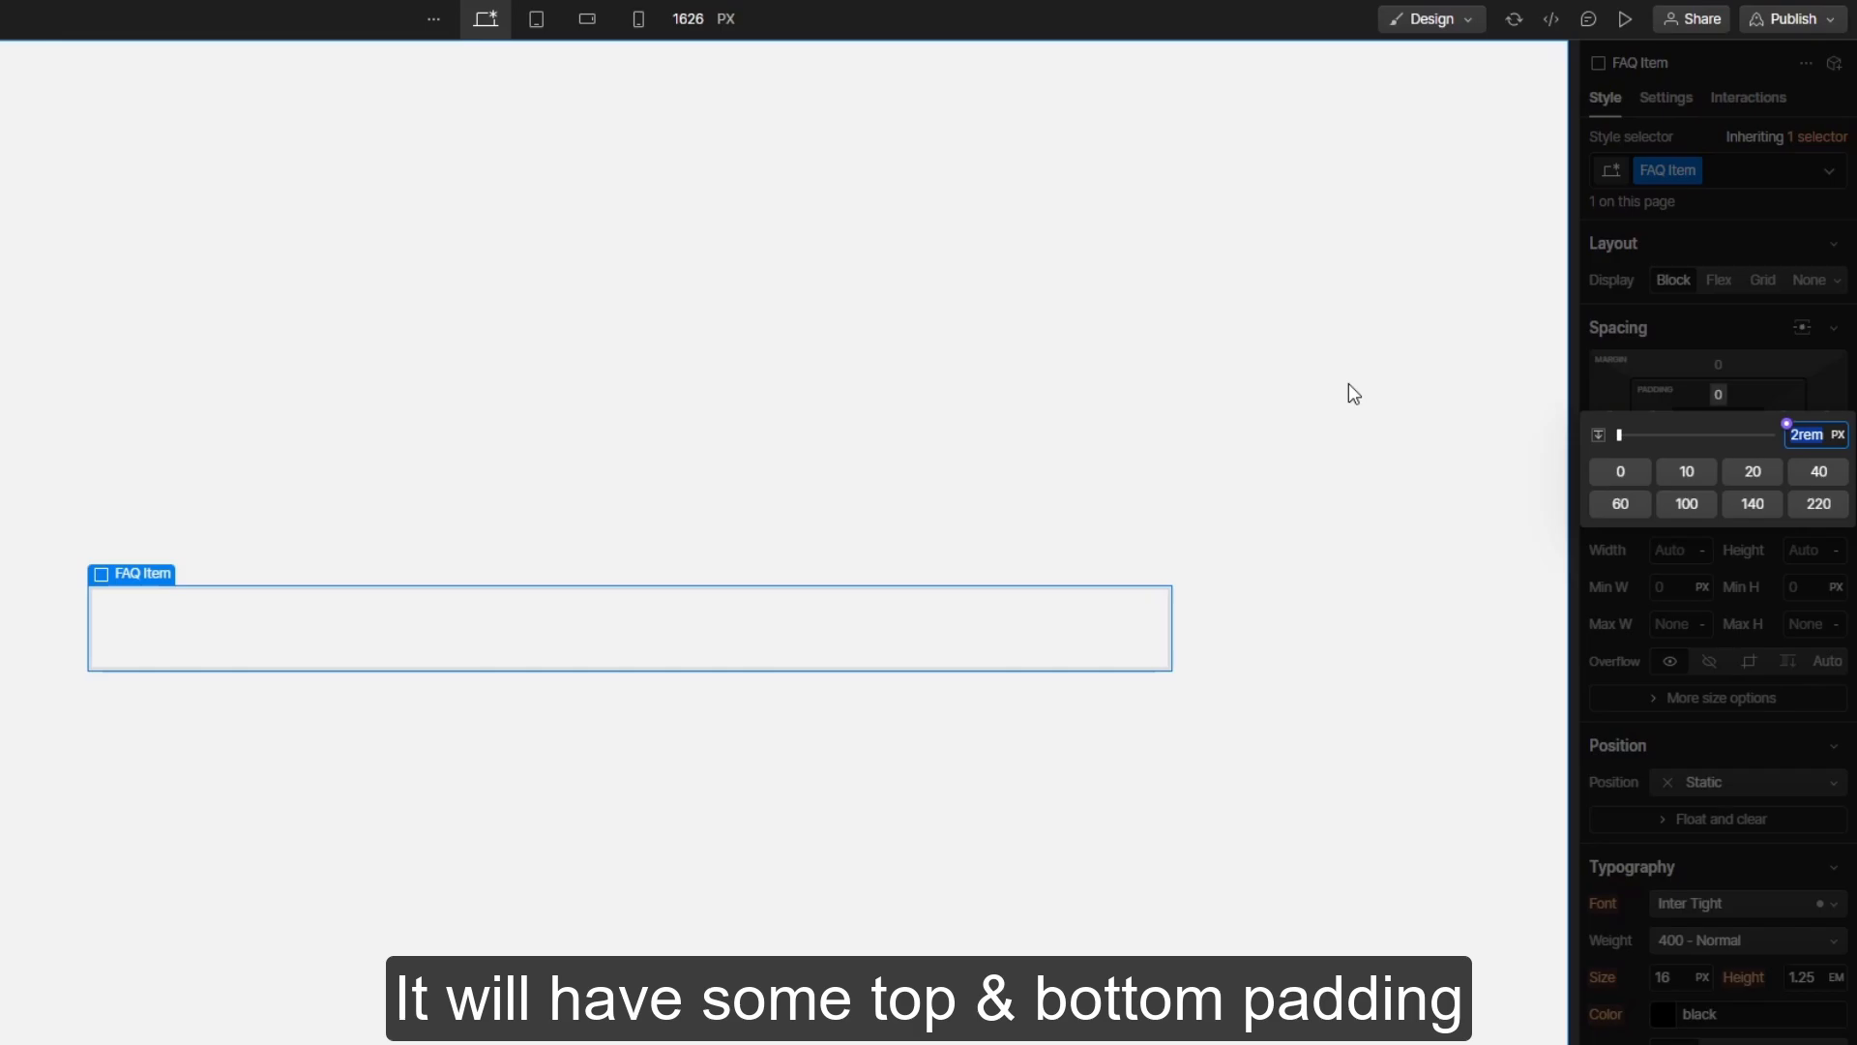
key(Return)
click(1720, 390)
click(1718, 438)
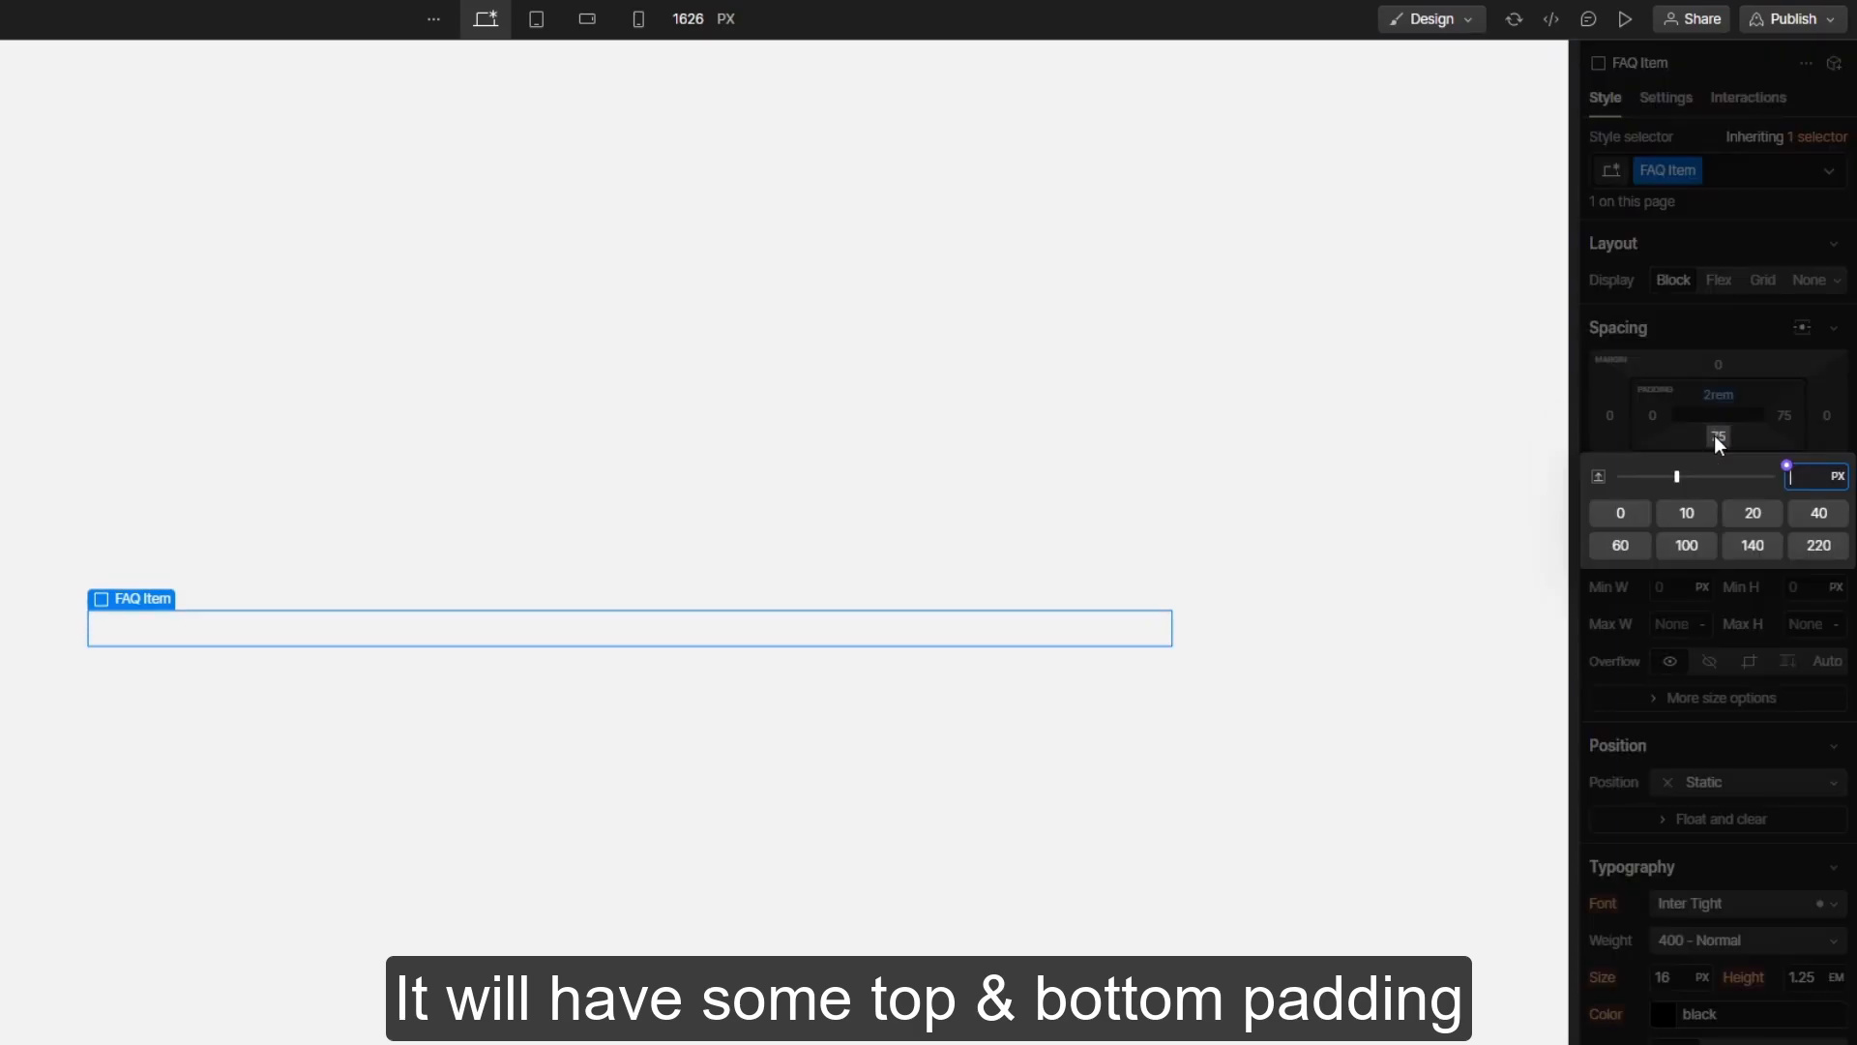
text(2rem)
key(Return)
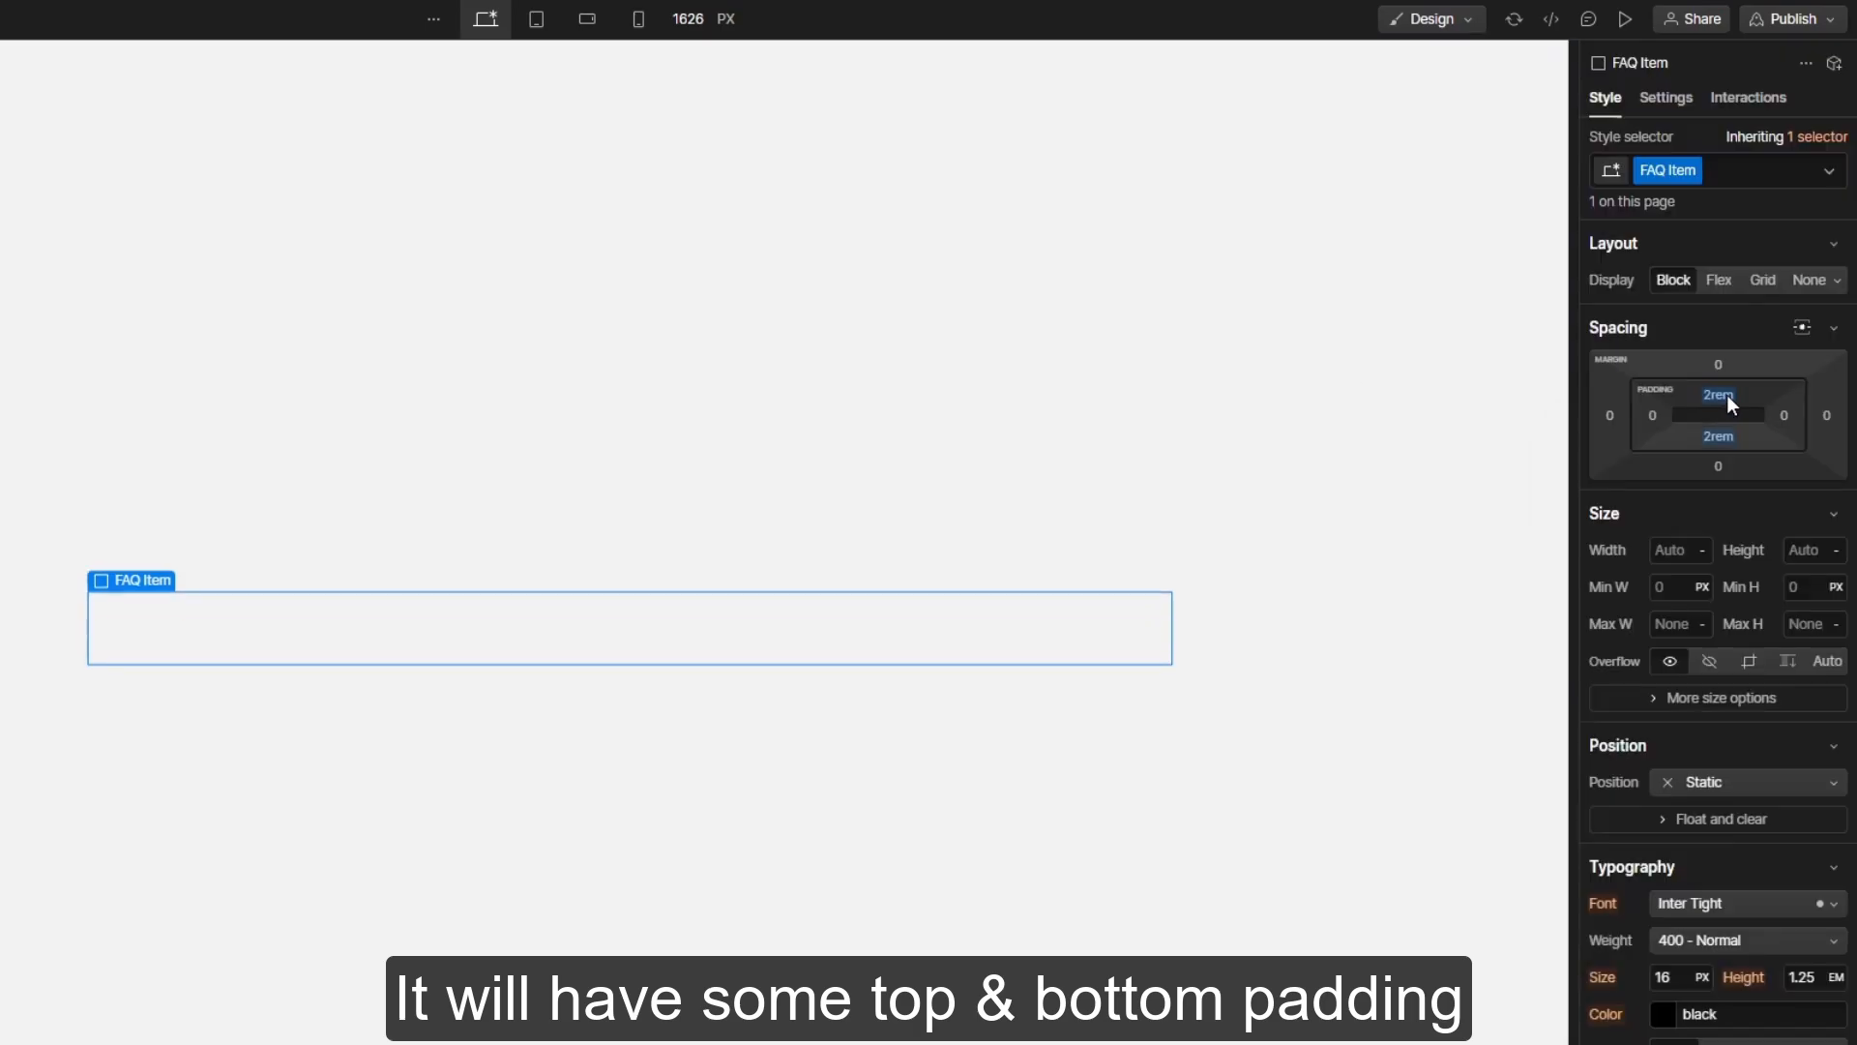
Give the FAQ Item a solid bottom border 1 px wide in light grey #dadada
scroll(1739, 528, down, 10)
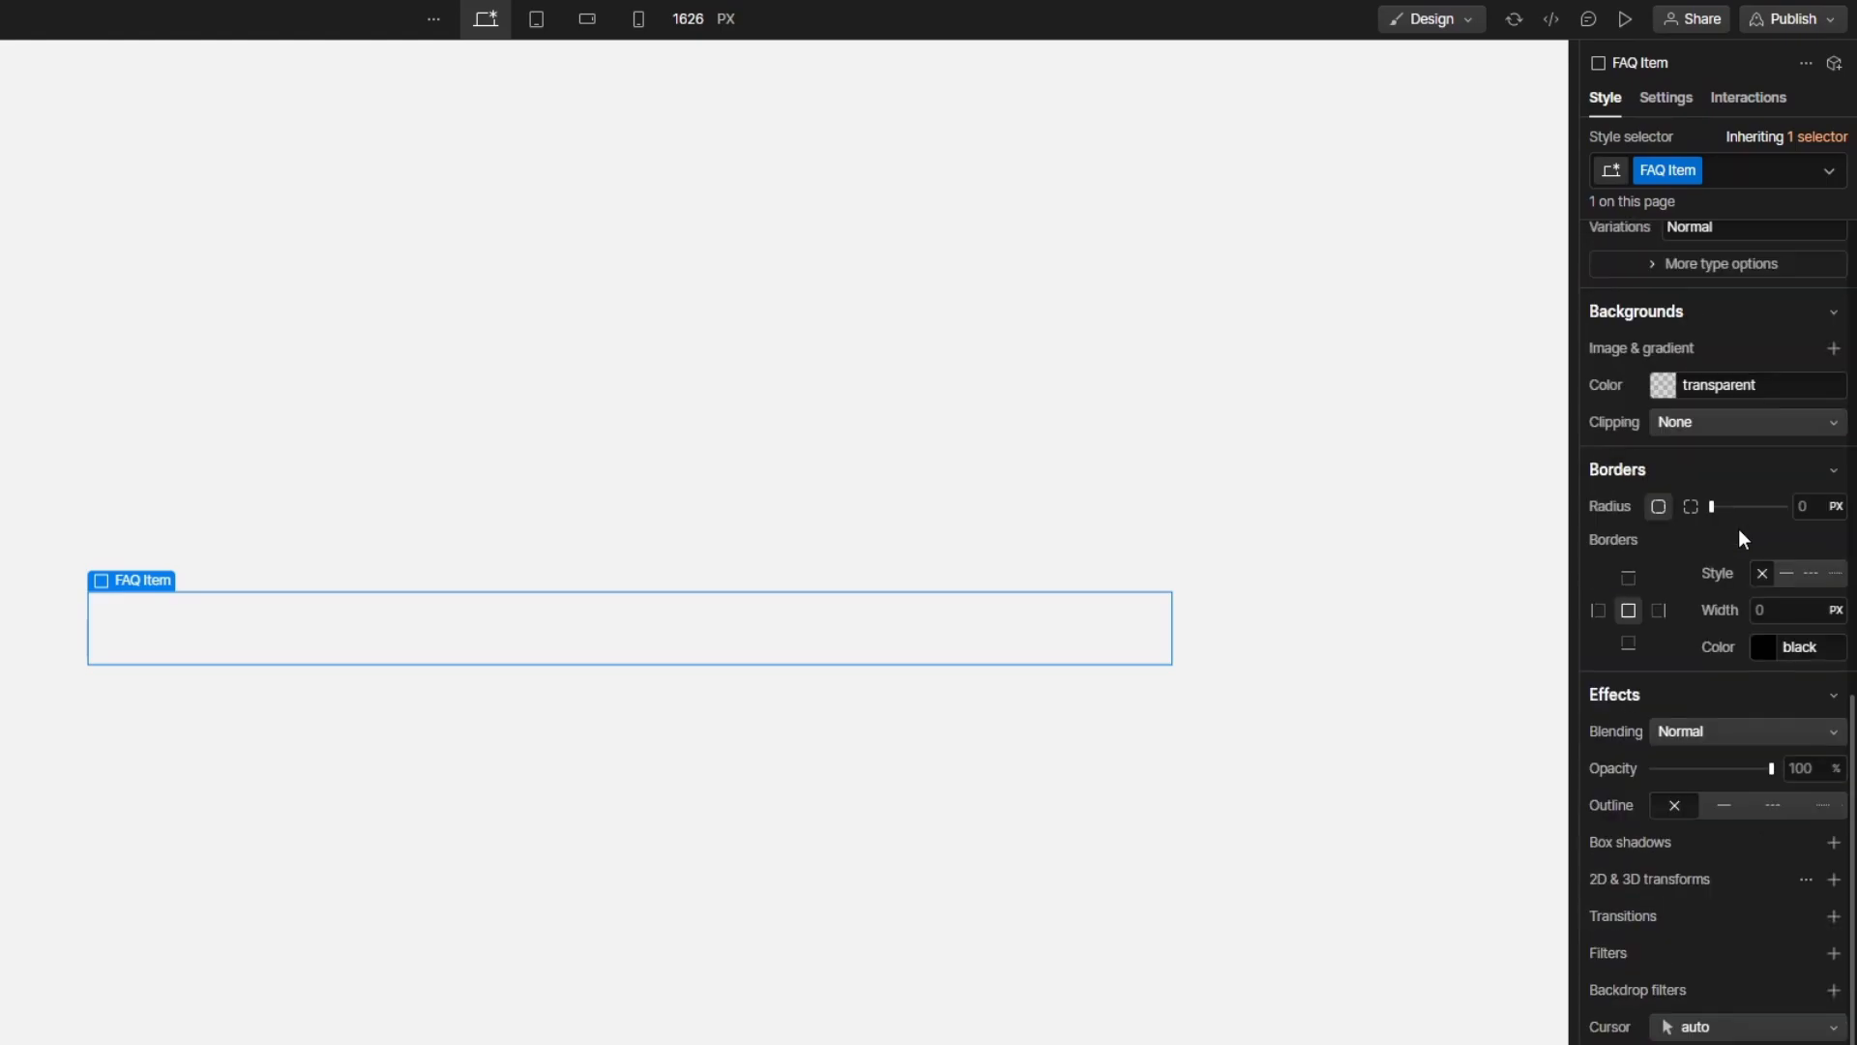
scroll(1739, 531, down, 1)
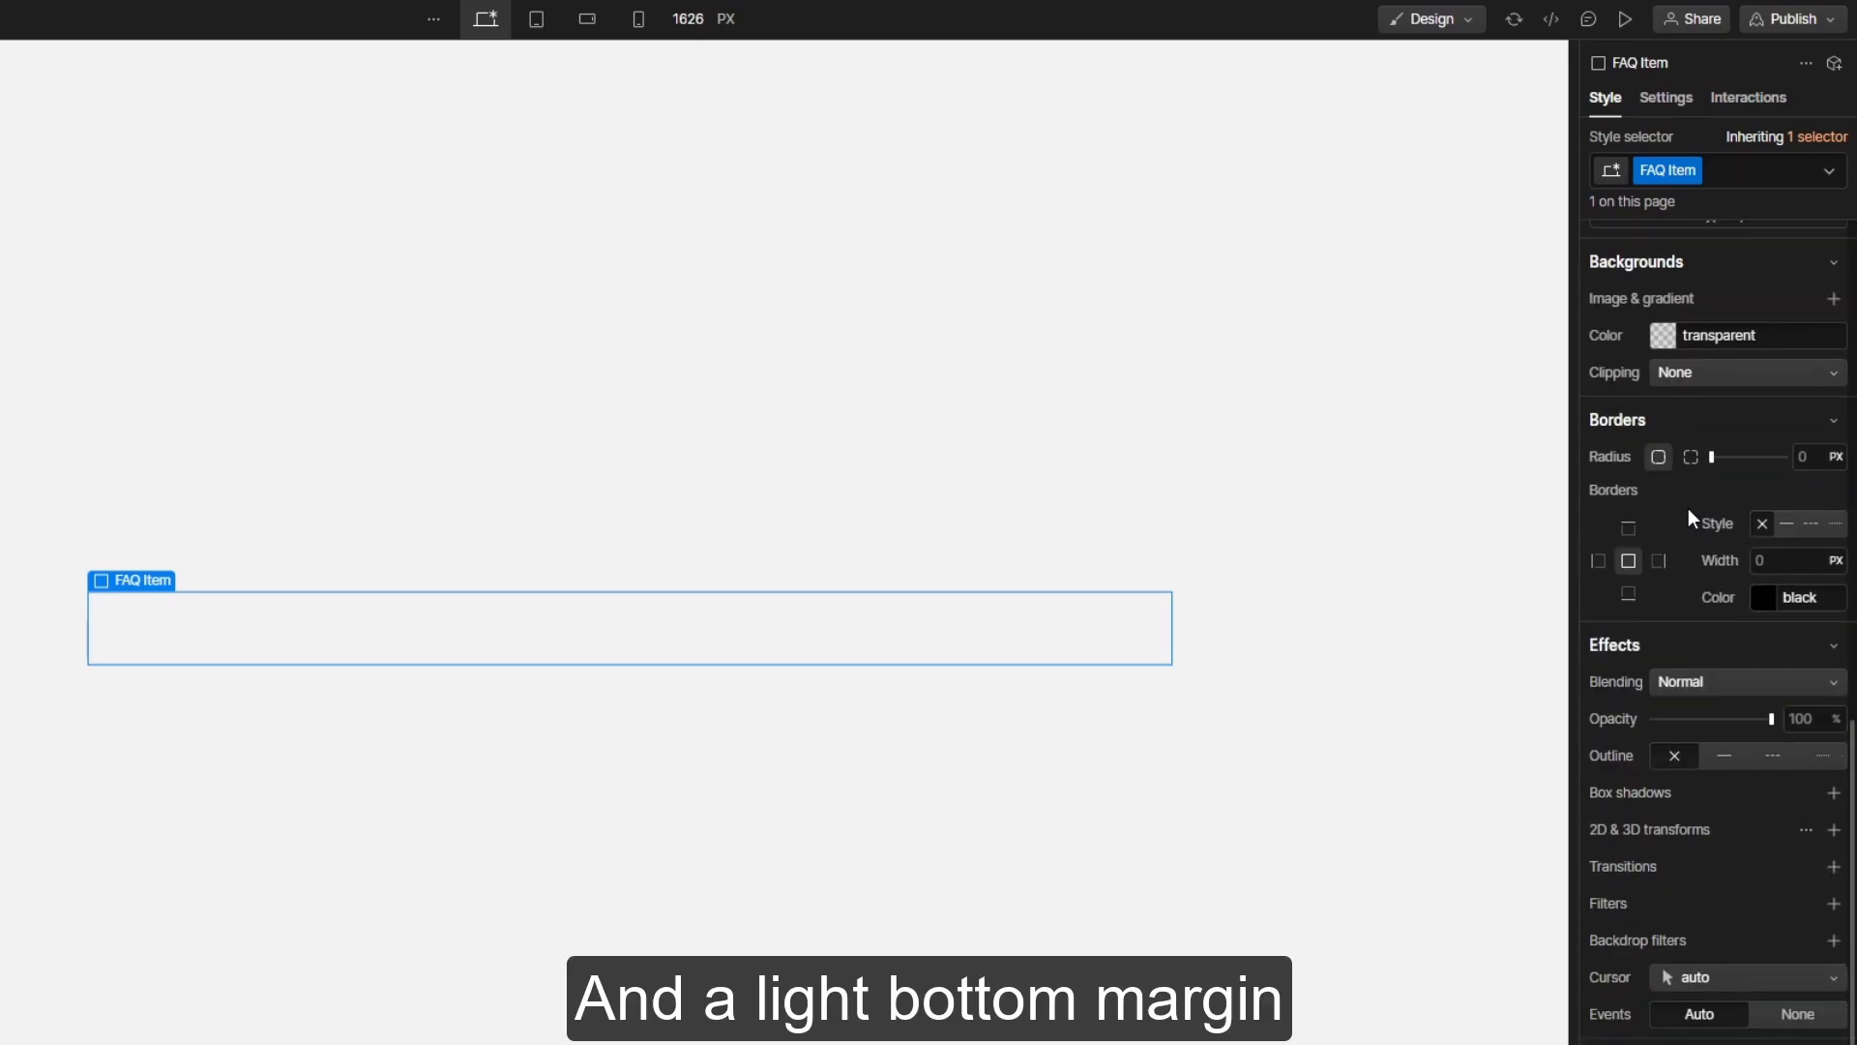
click(1765, 599)
drag(1595, 665, 1577, 651)
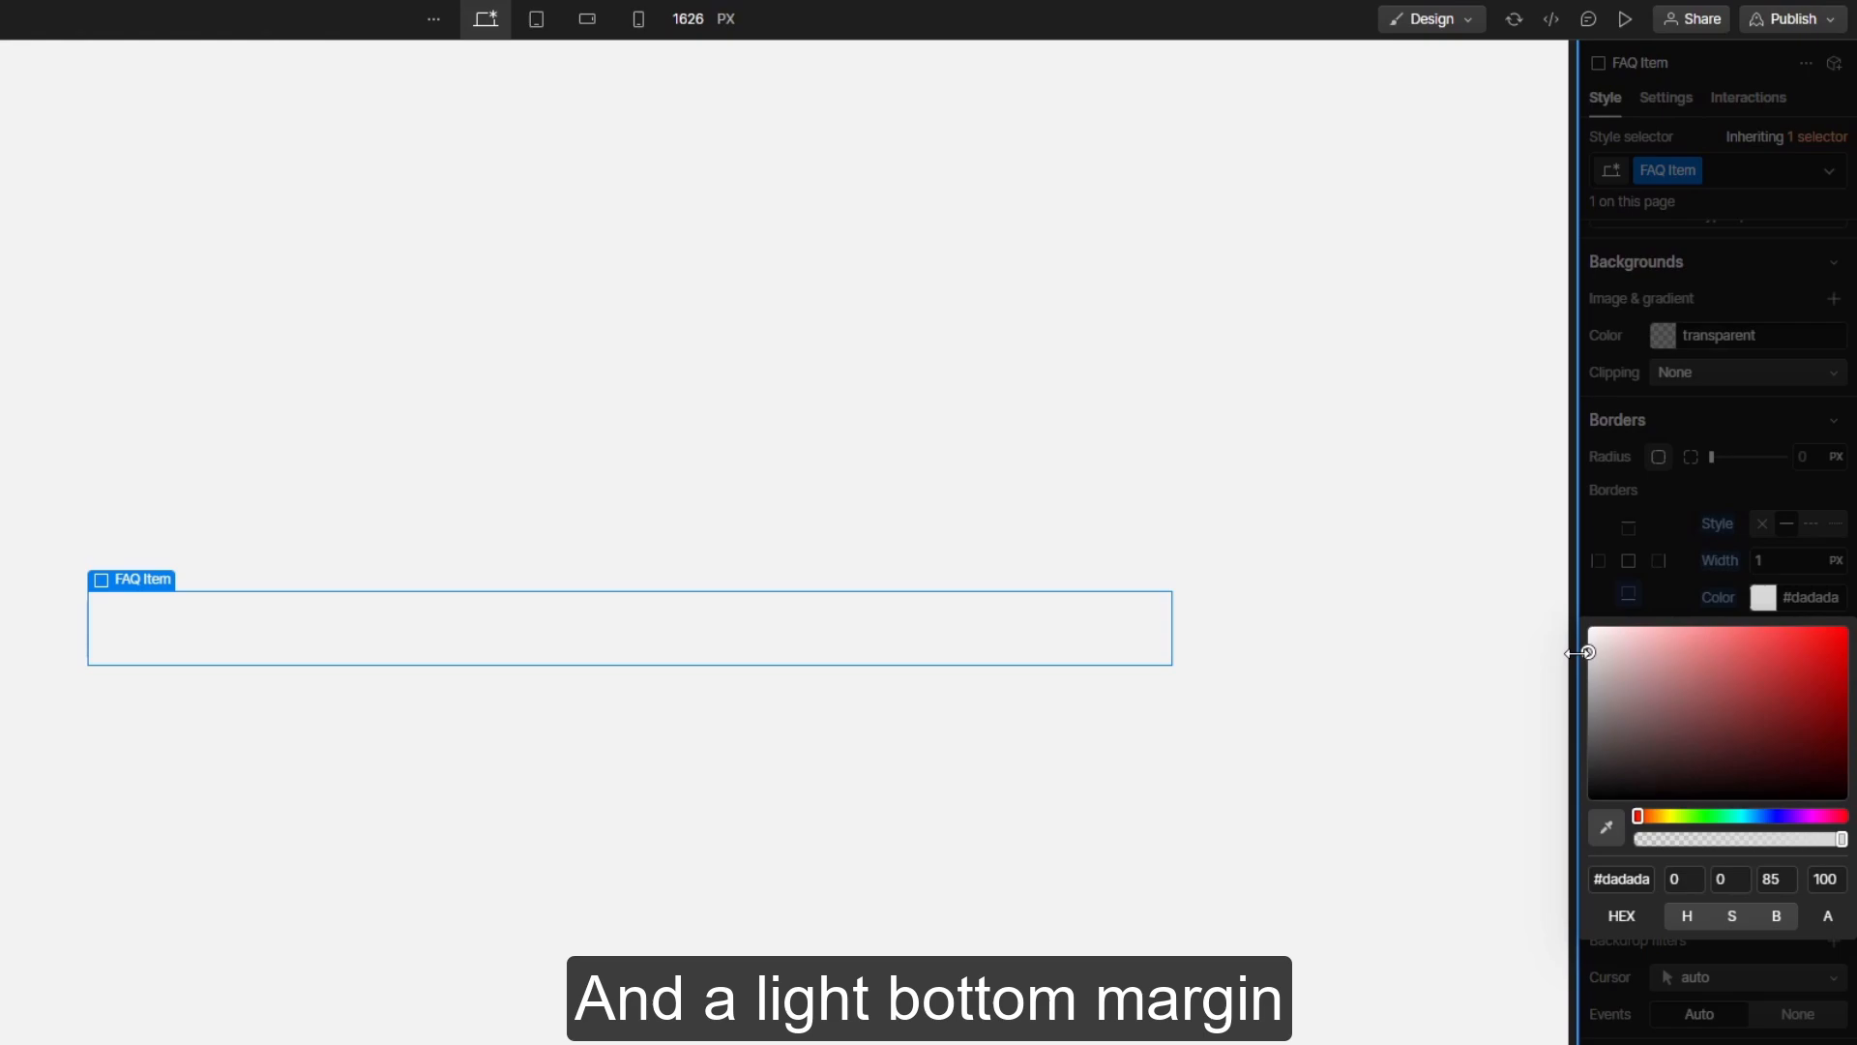
click(1767, 598)
scroll(1770, 596, up, 10)
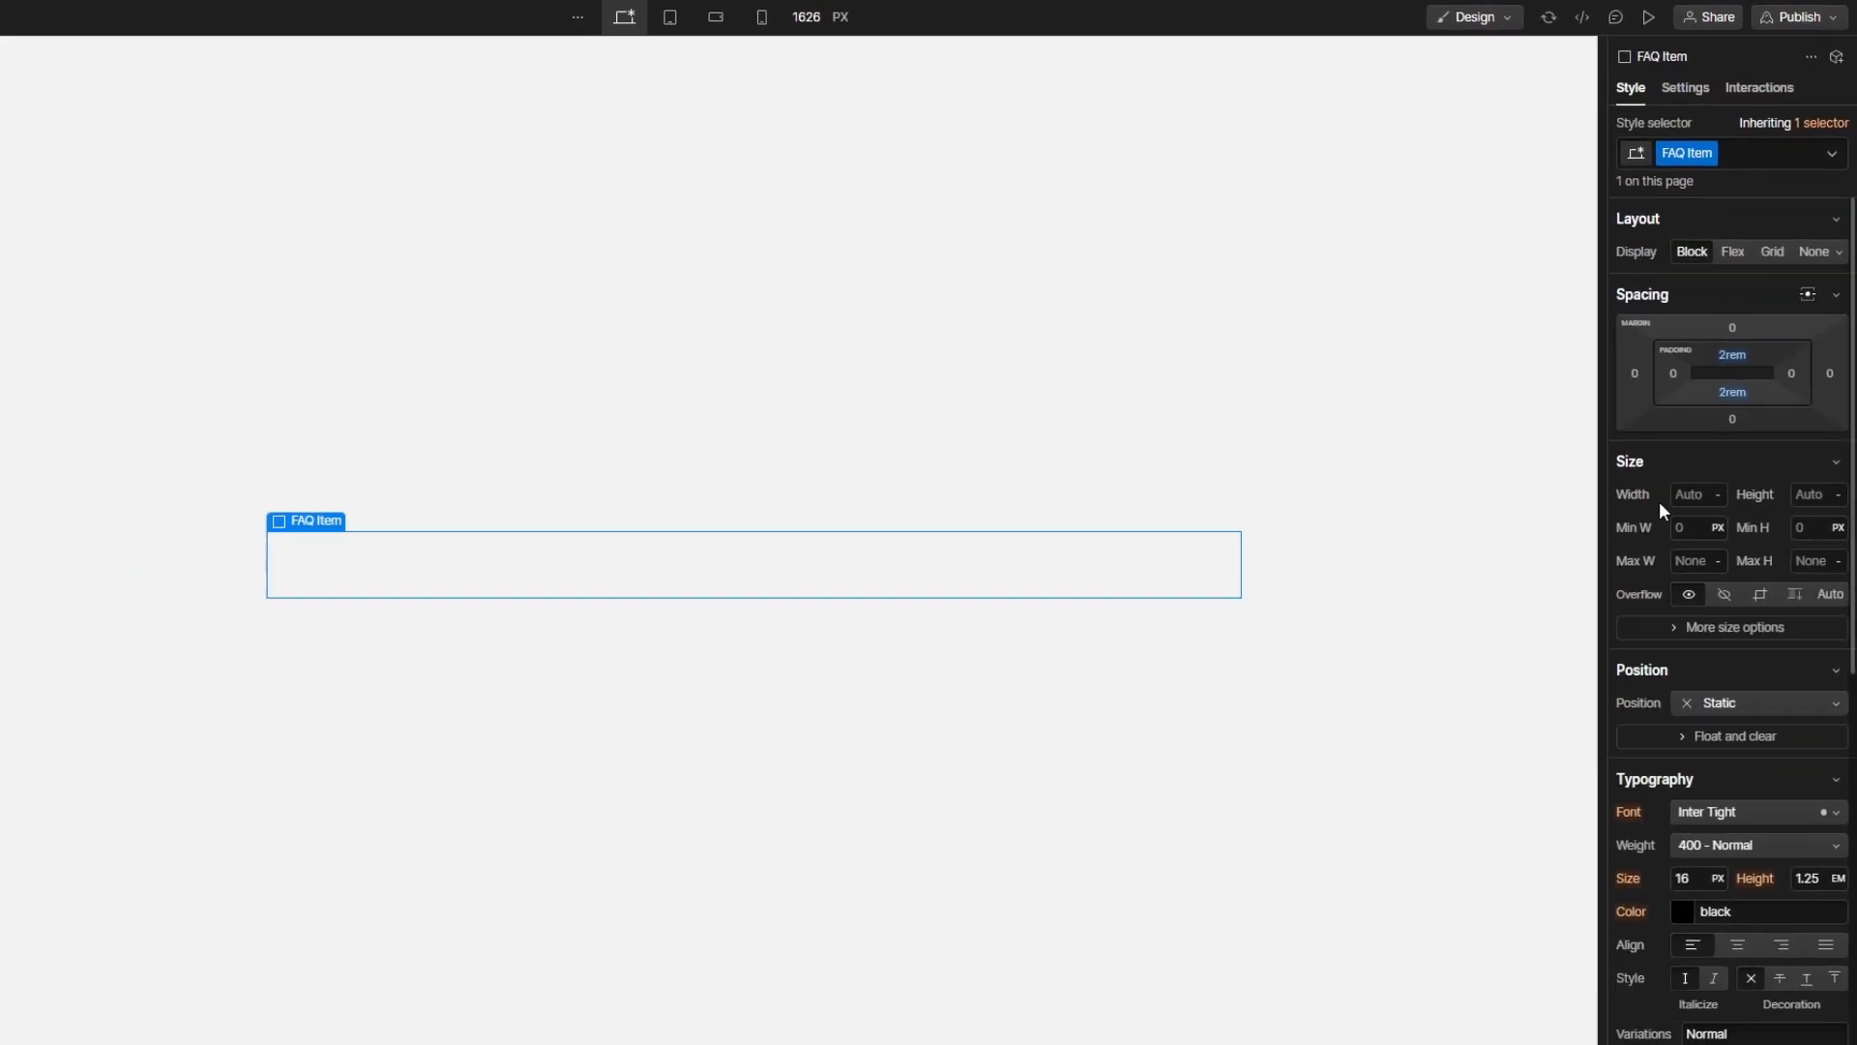
Add a Div Block inside the FAQ Item and give it the new class "FAQ Item Title"
key(ctrl+k)
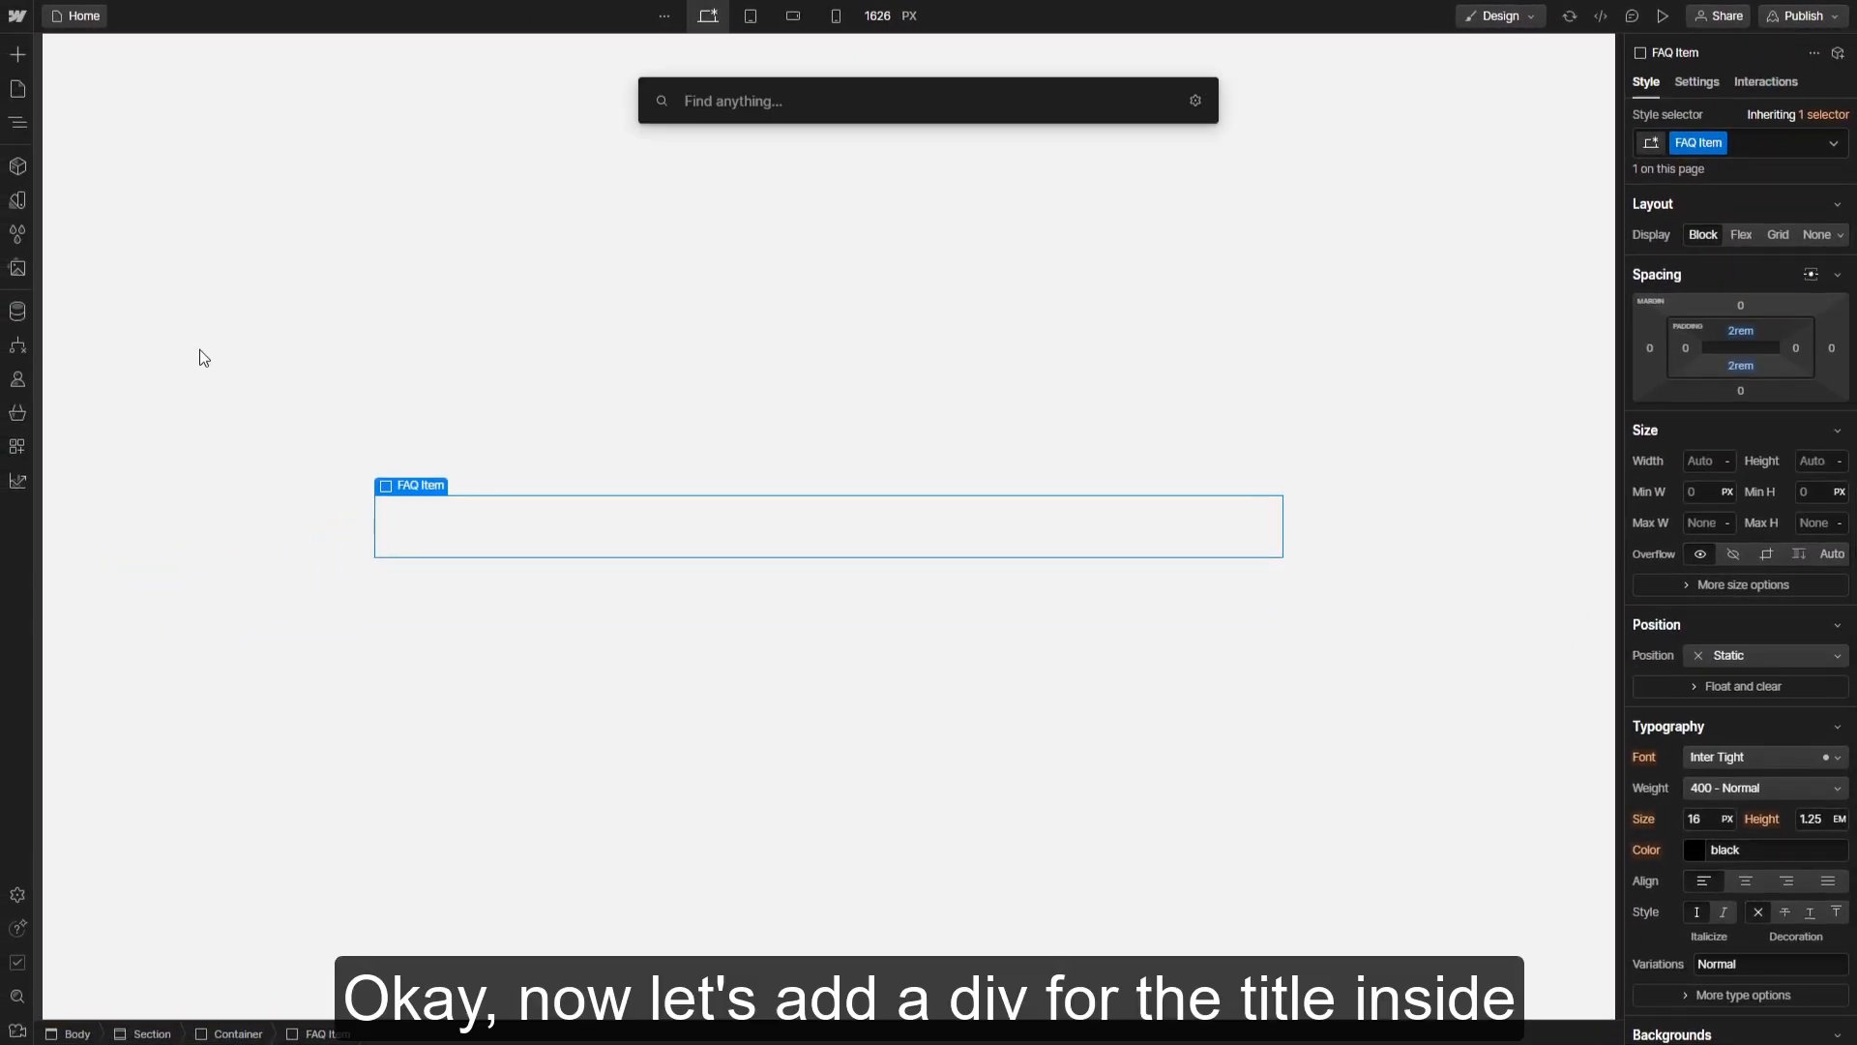
text(d)
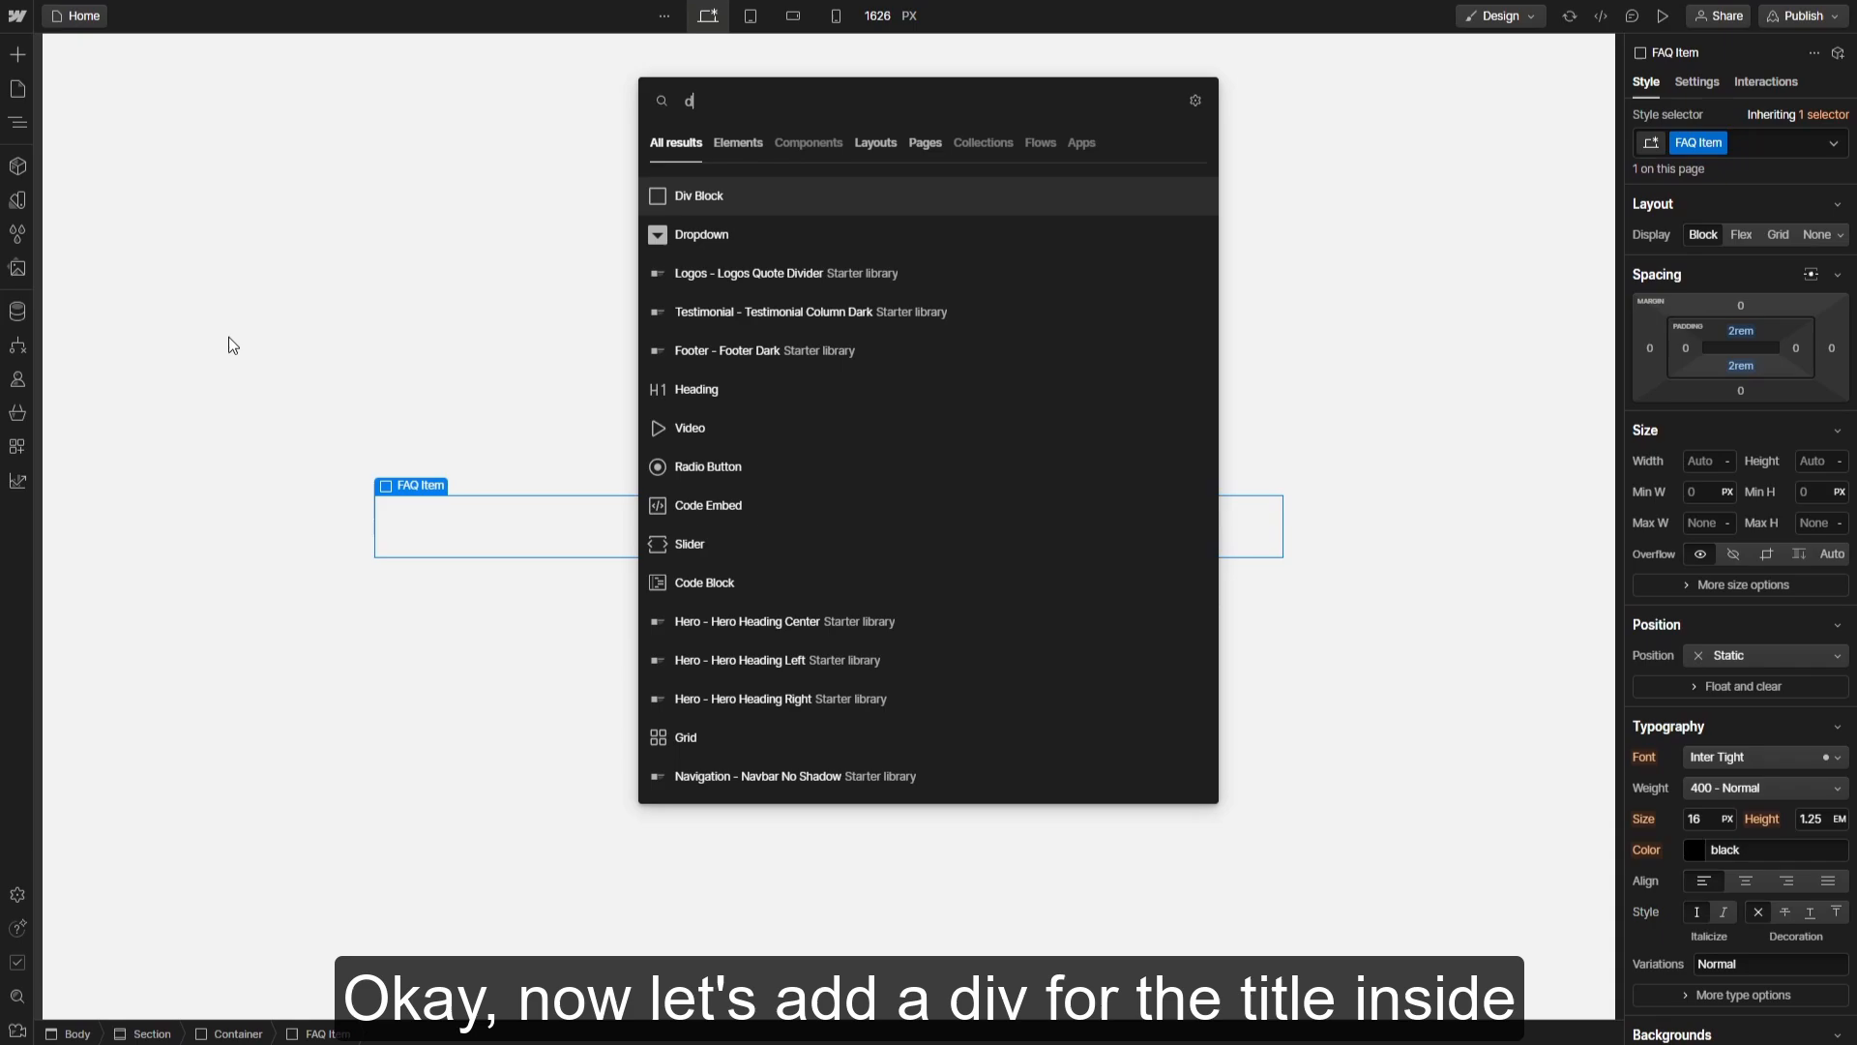
click(693, 198)
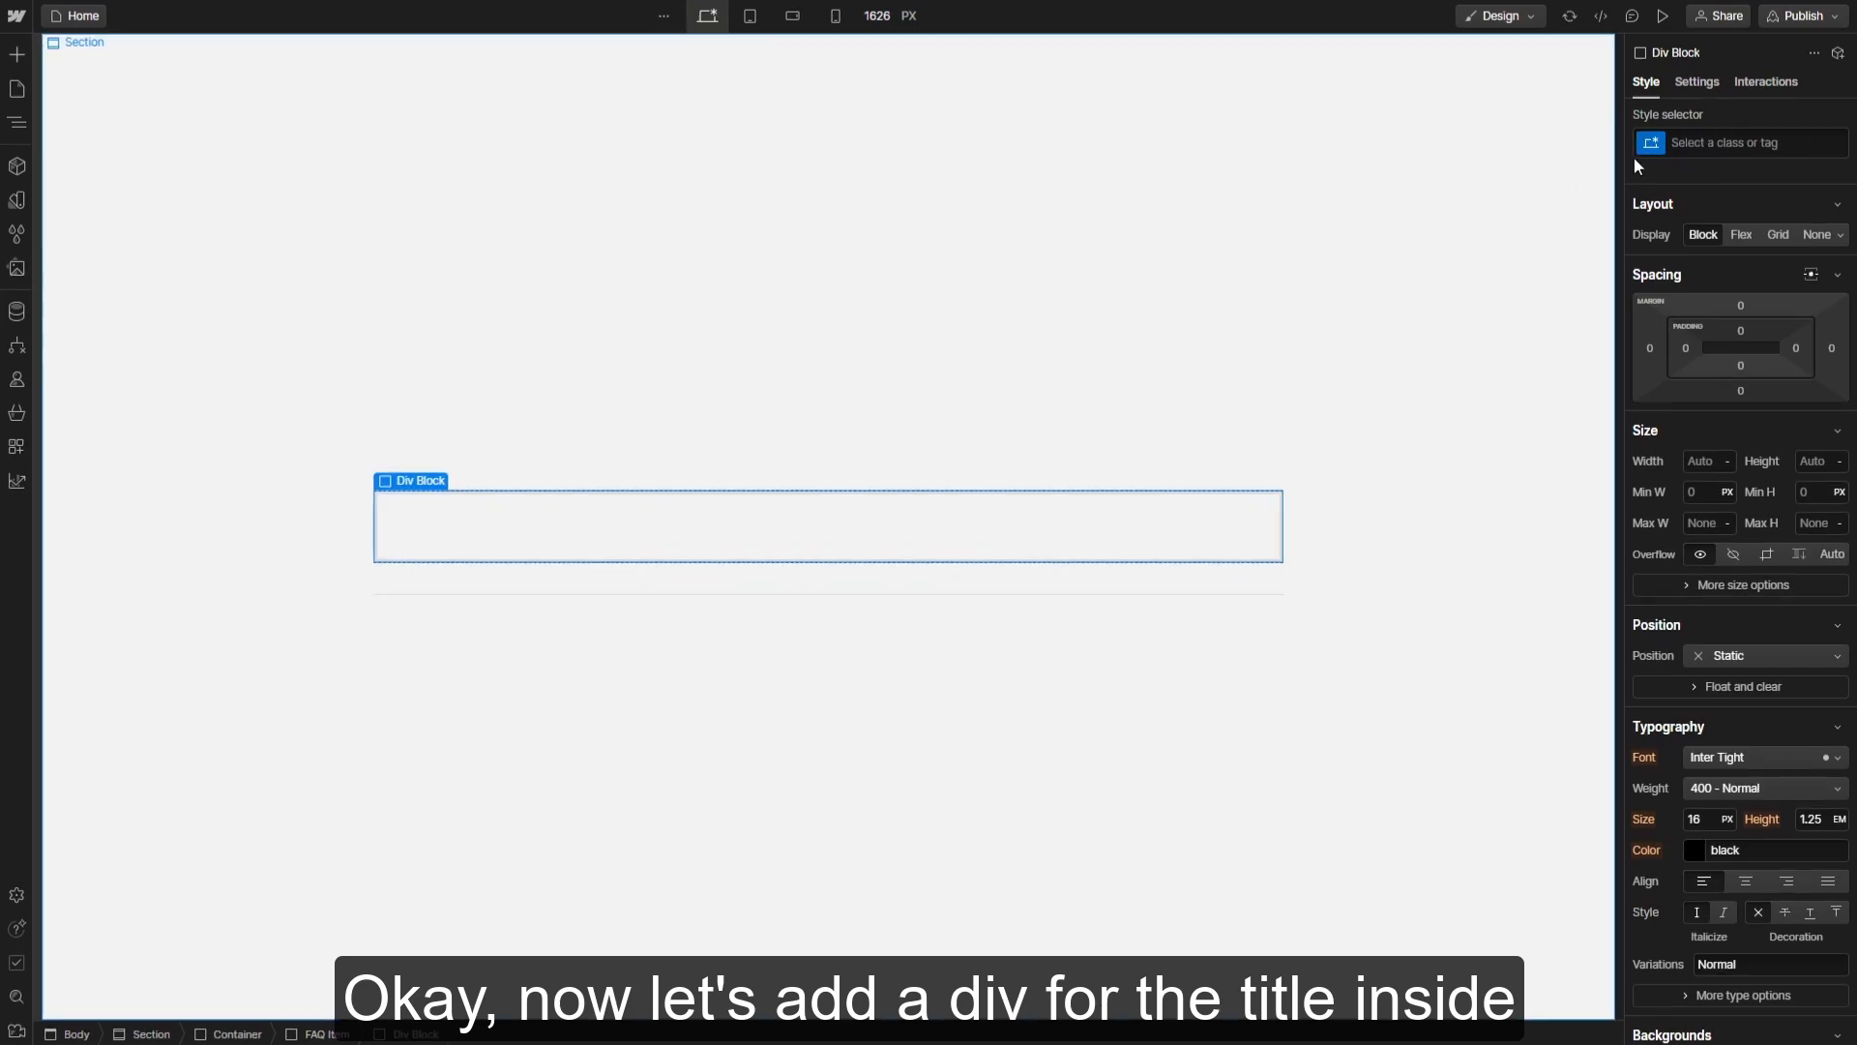
click(1650, 145)
text(FAQ)
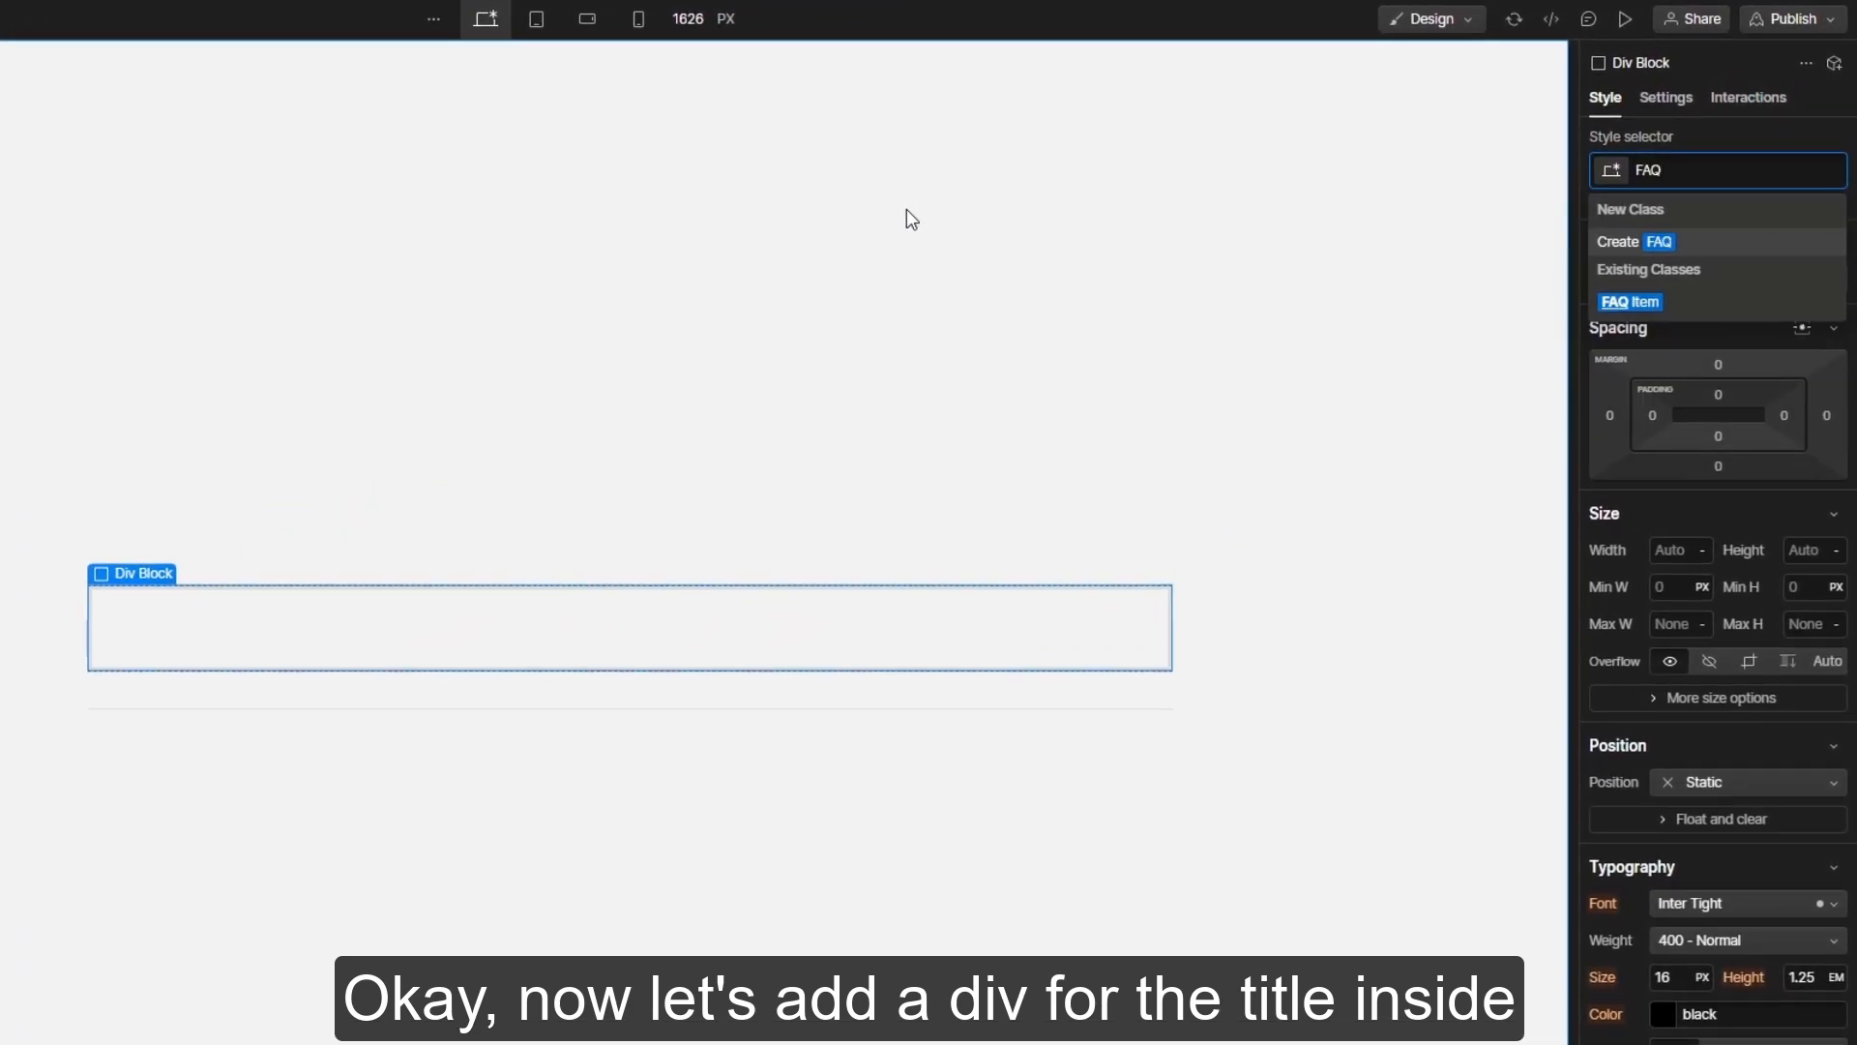
text( Item Title)
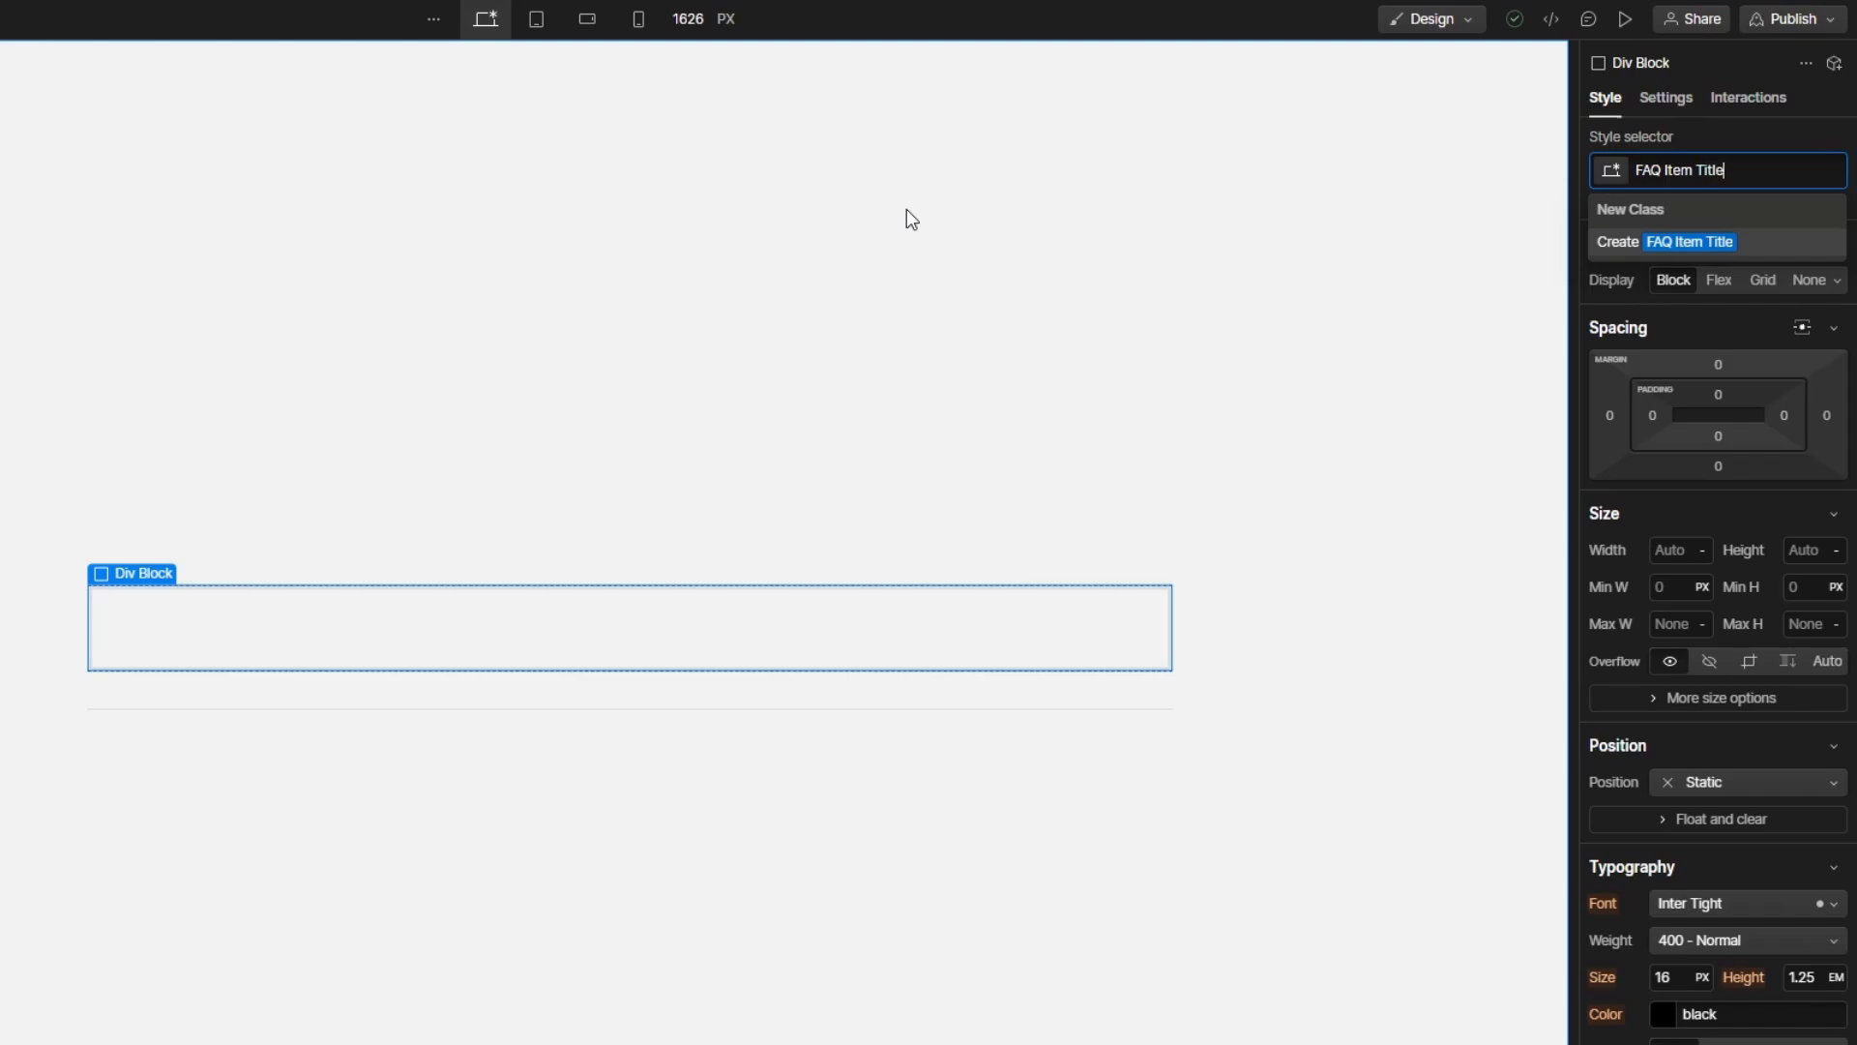
key(Return)
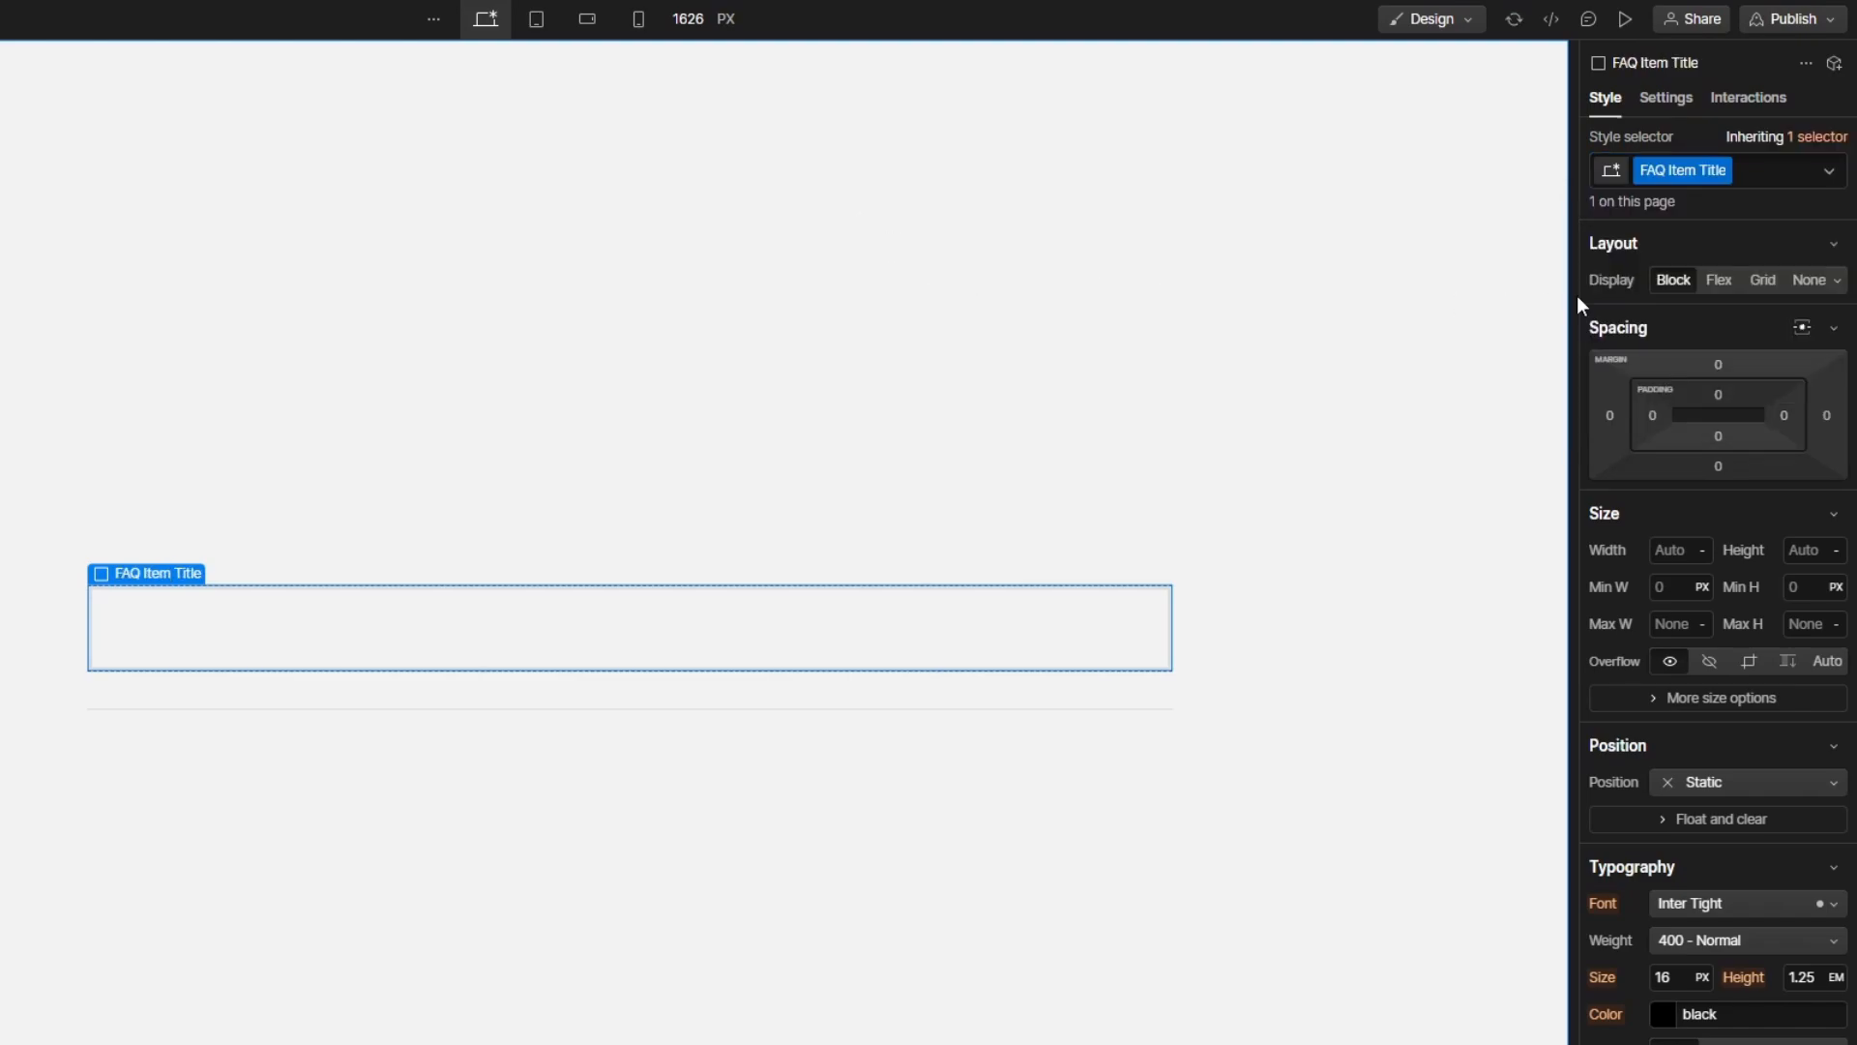
Make the FAQ Item Title a horizontal flex layout with space between its children and centered vertical alignment
click(1719, 282)
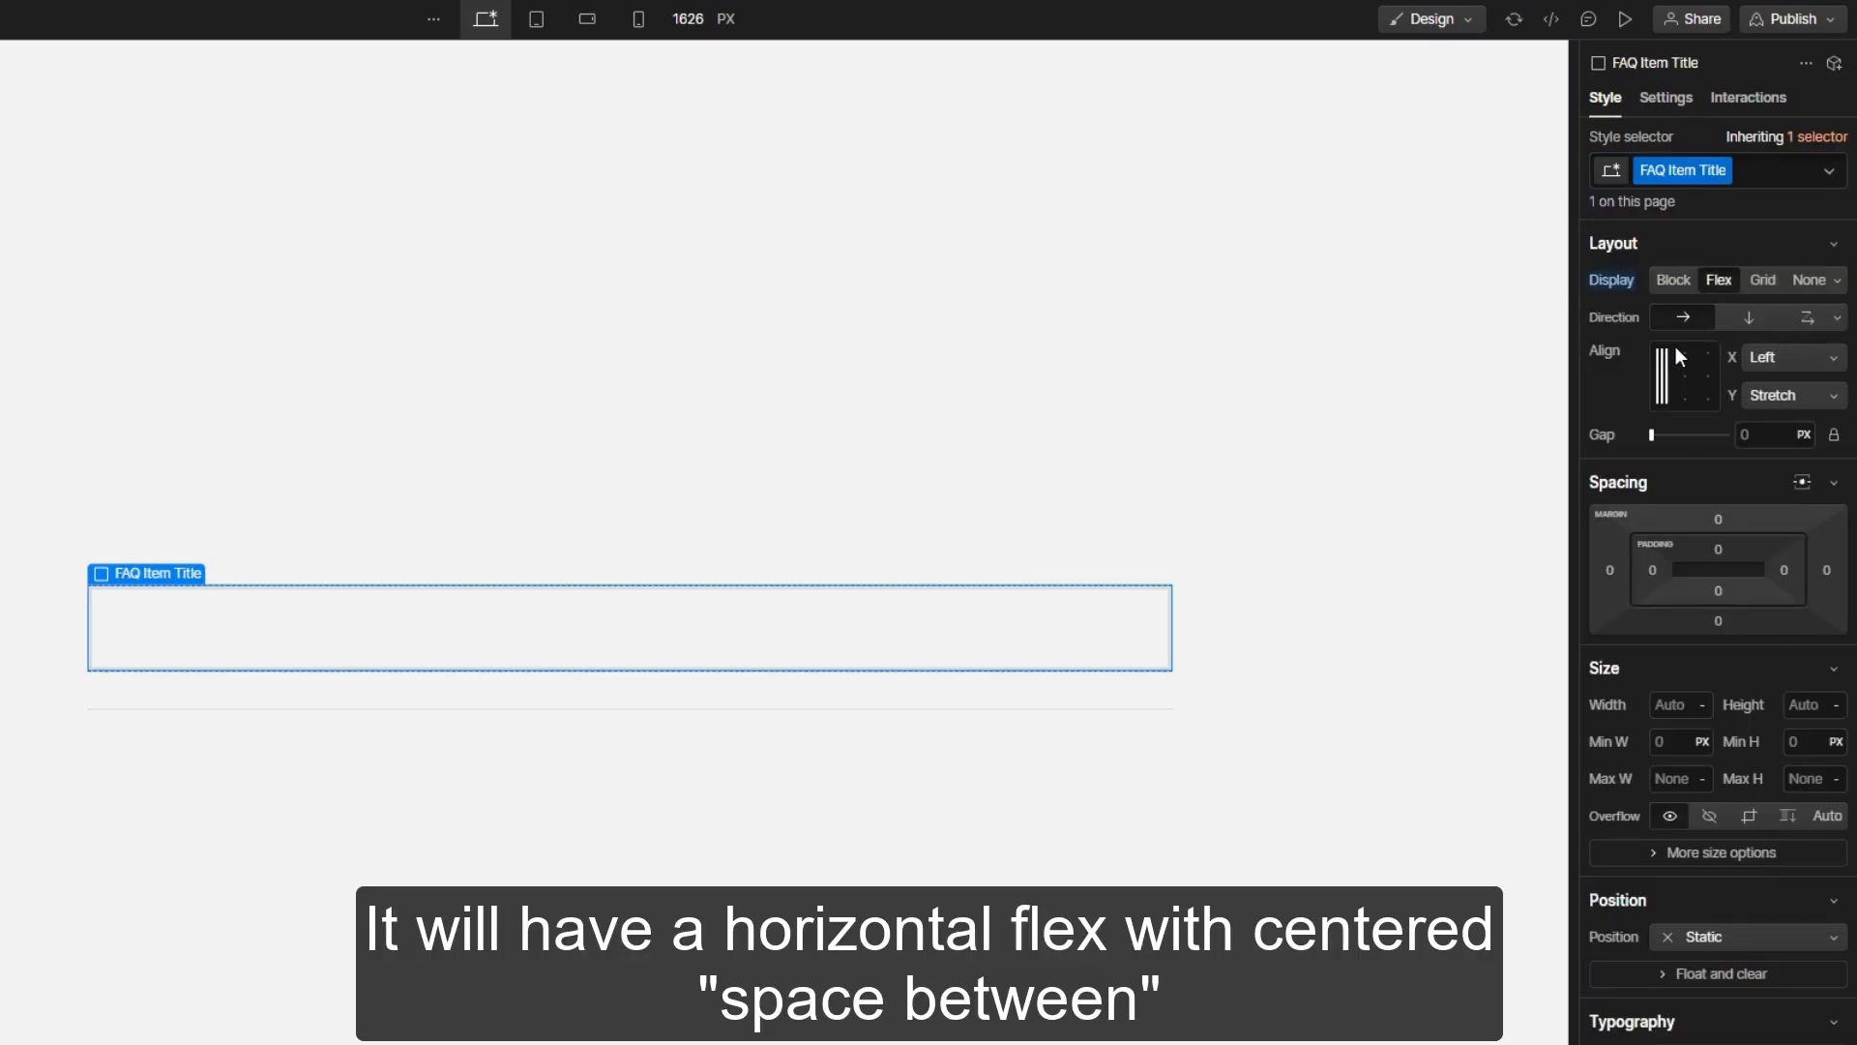
click(1662, 375)
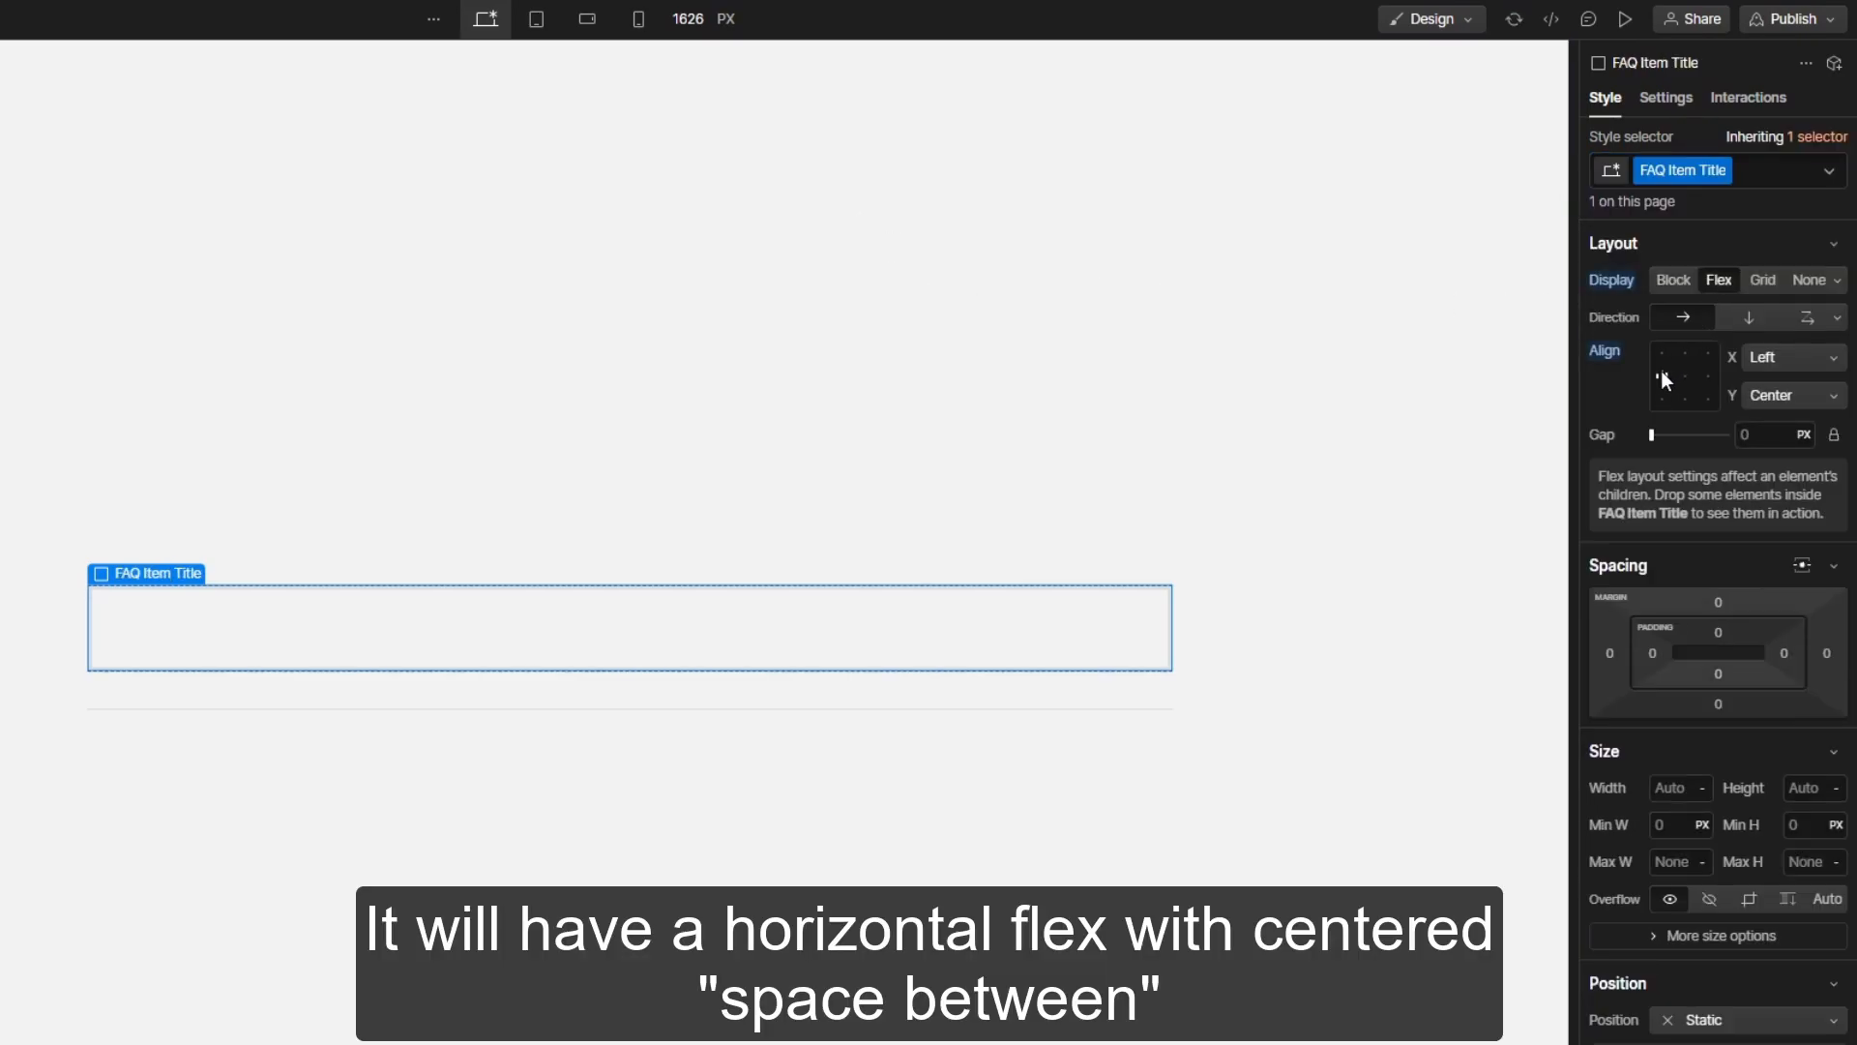
click(1710, 380)
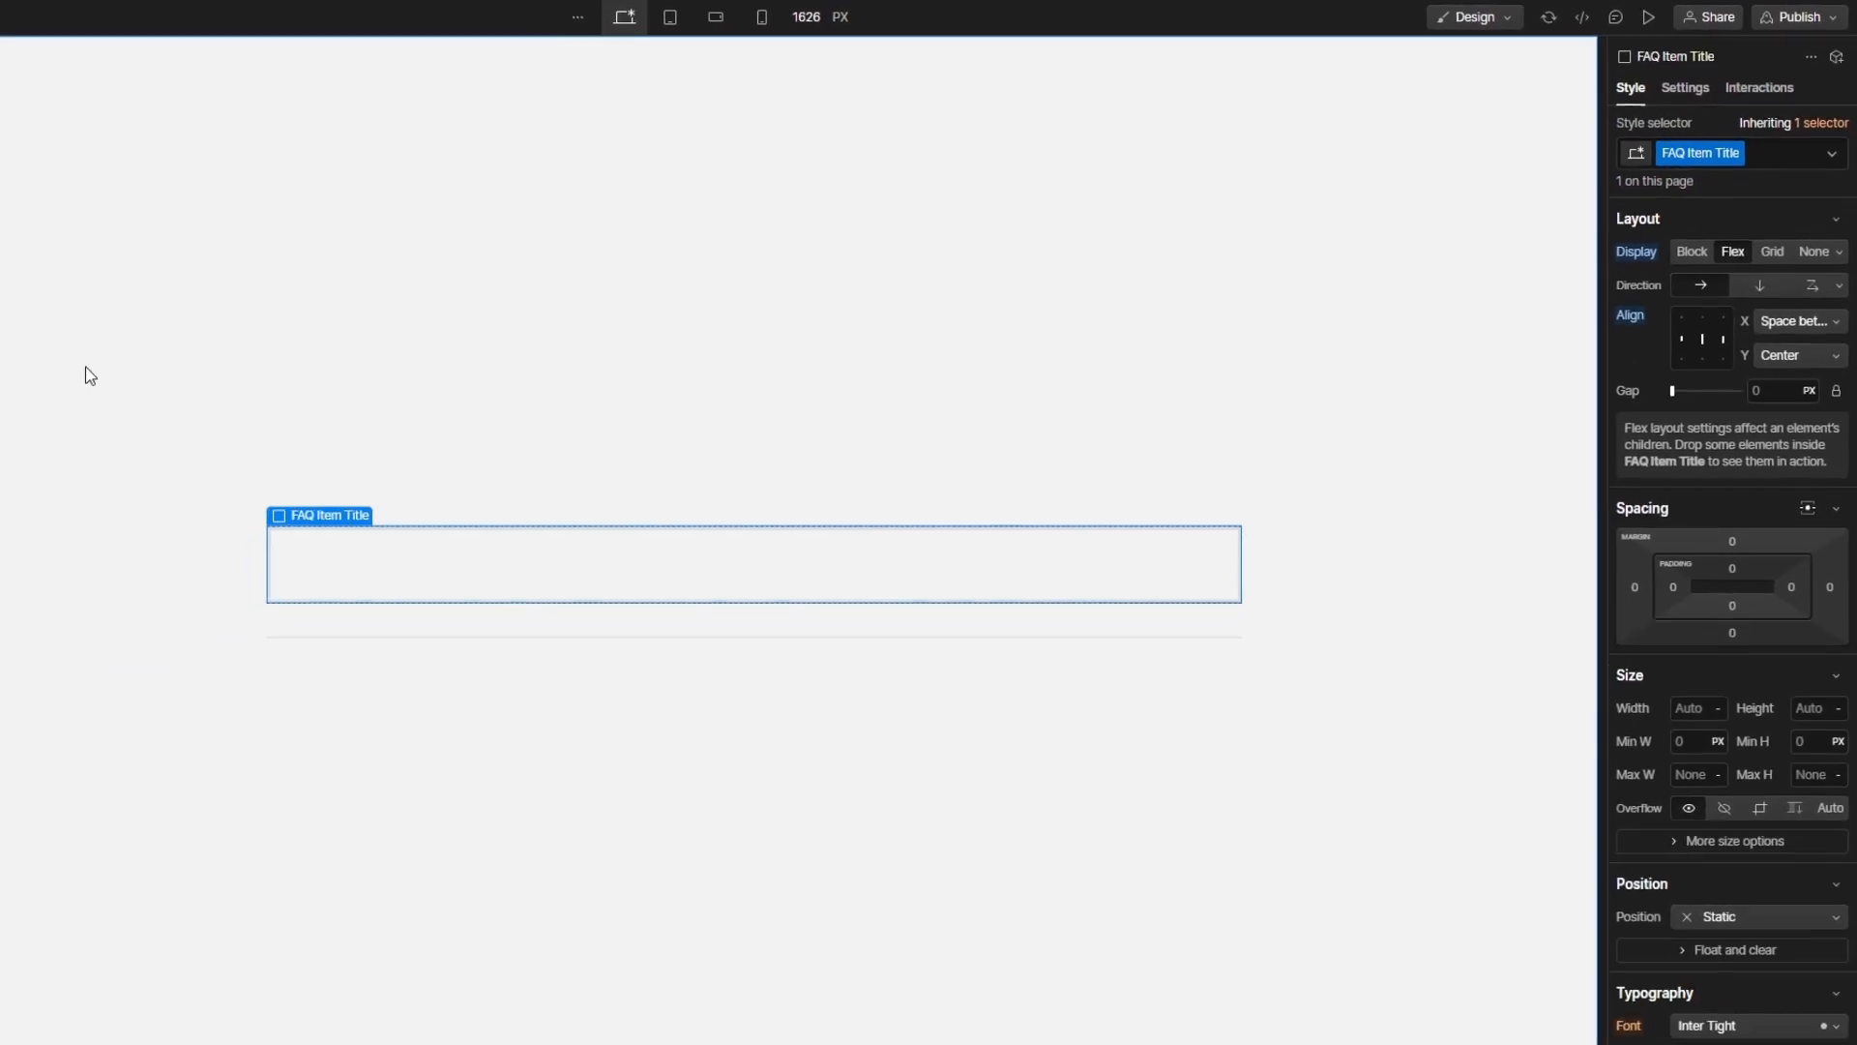
Add a Text Block inside the FAQ Item Title and replace its placeholder text with "This is a question"
key(ctrl+k)
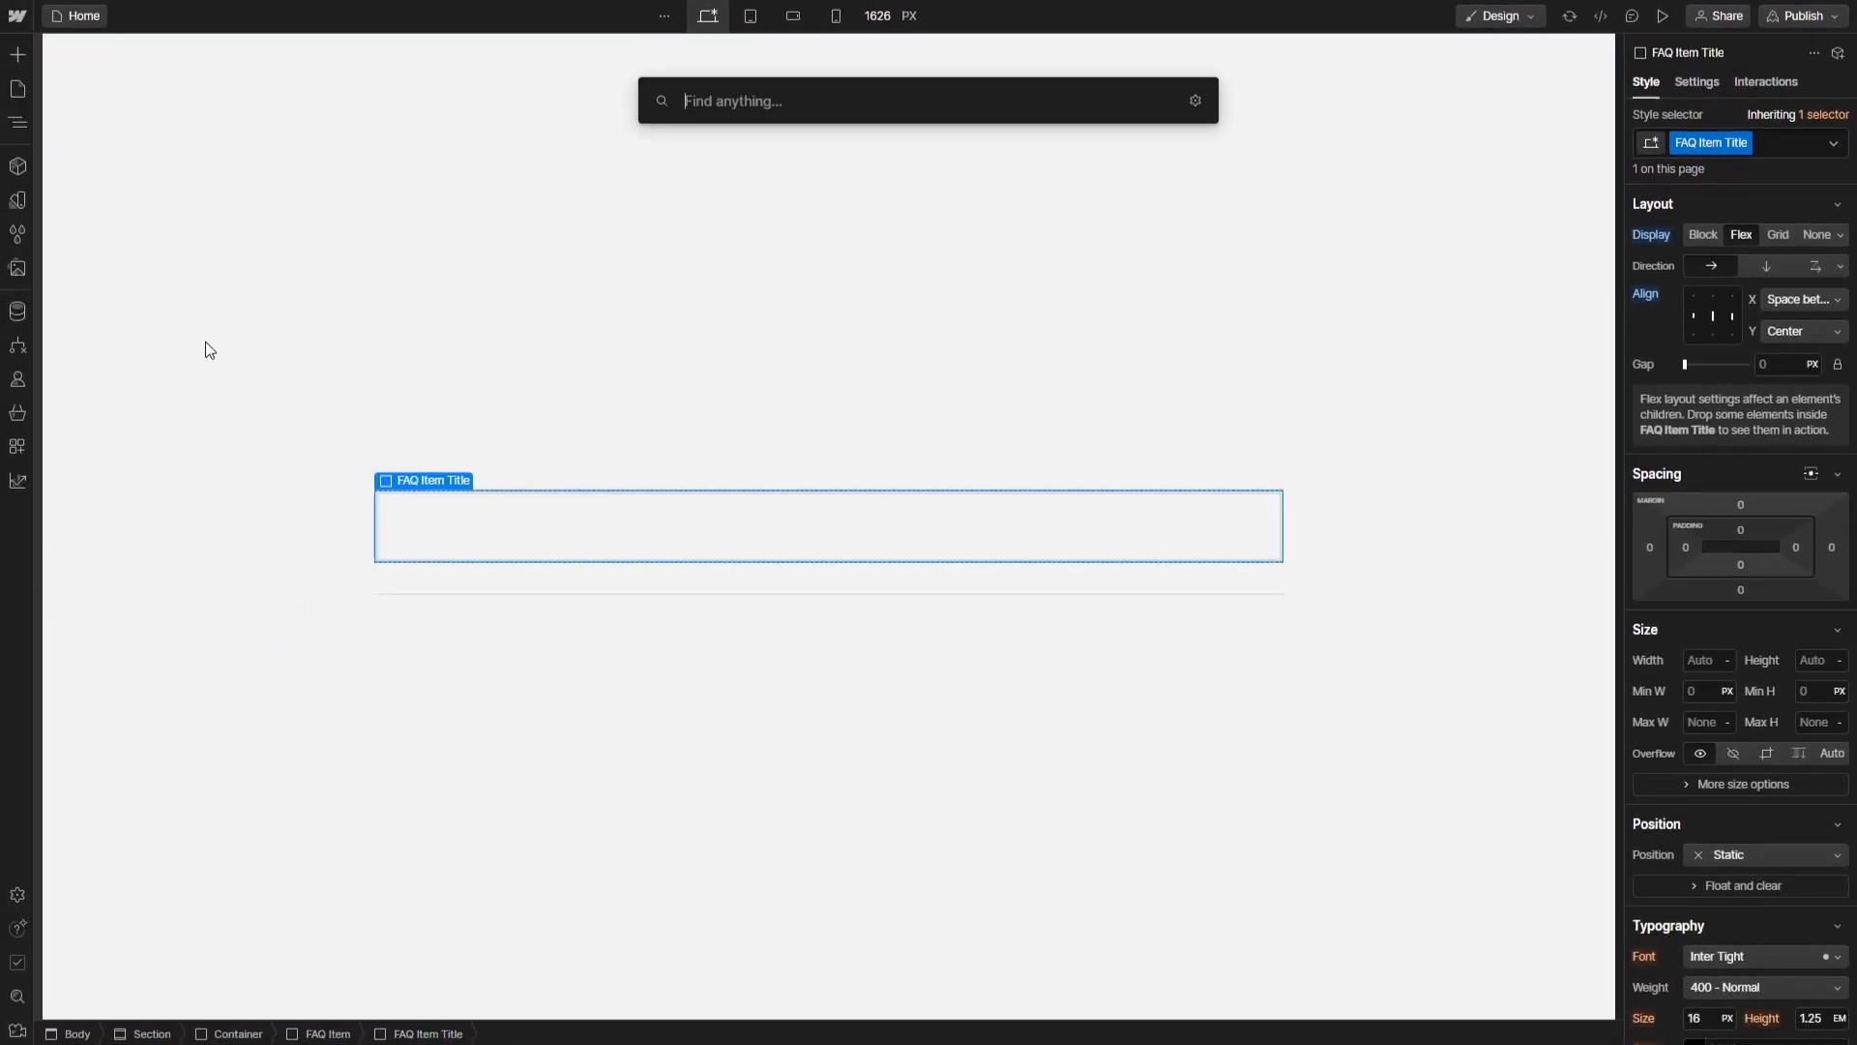
text(tex)
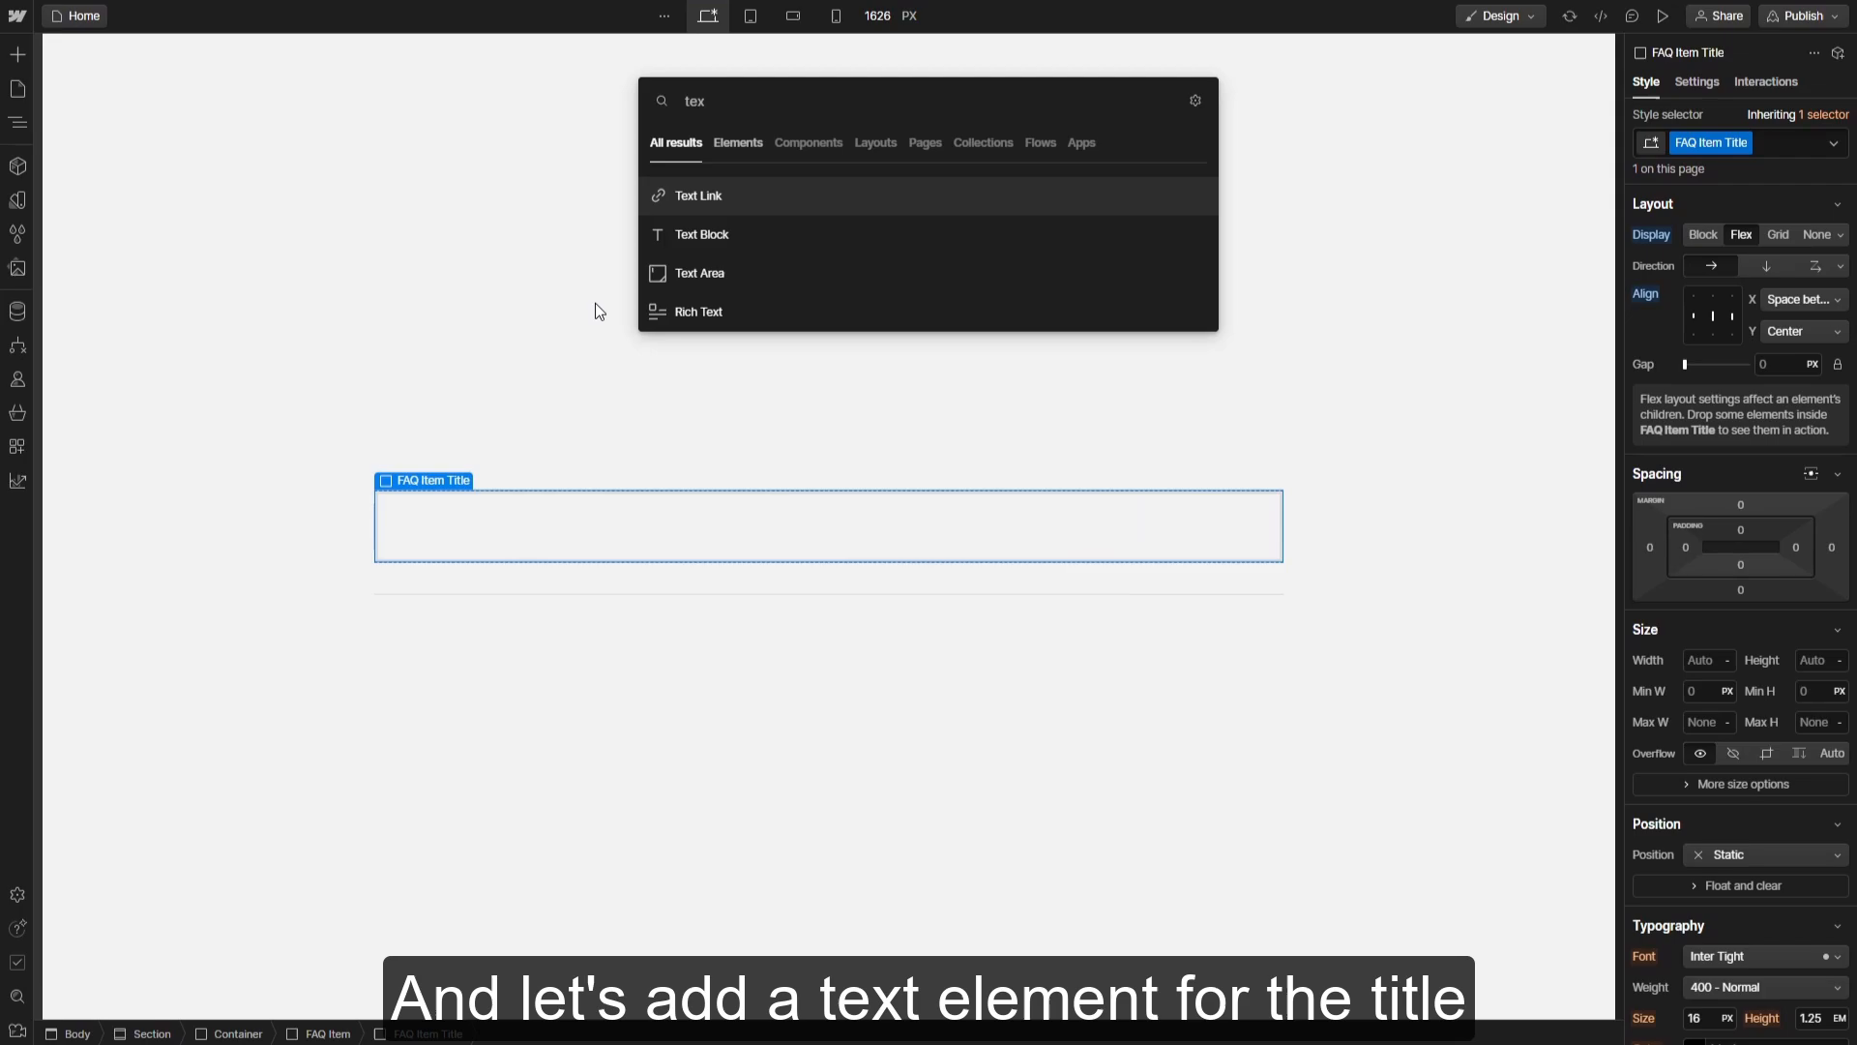
click(704, 236)
double_click(489, 532)
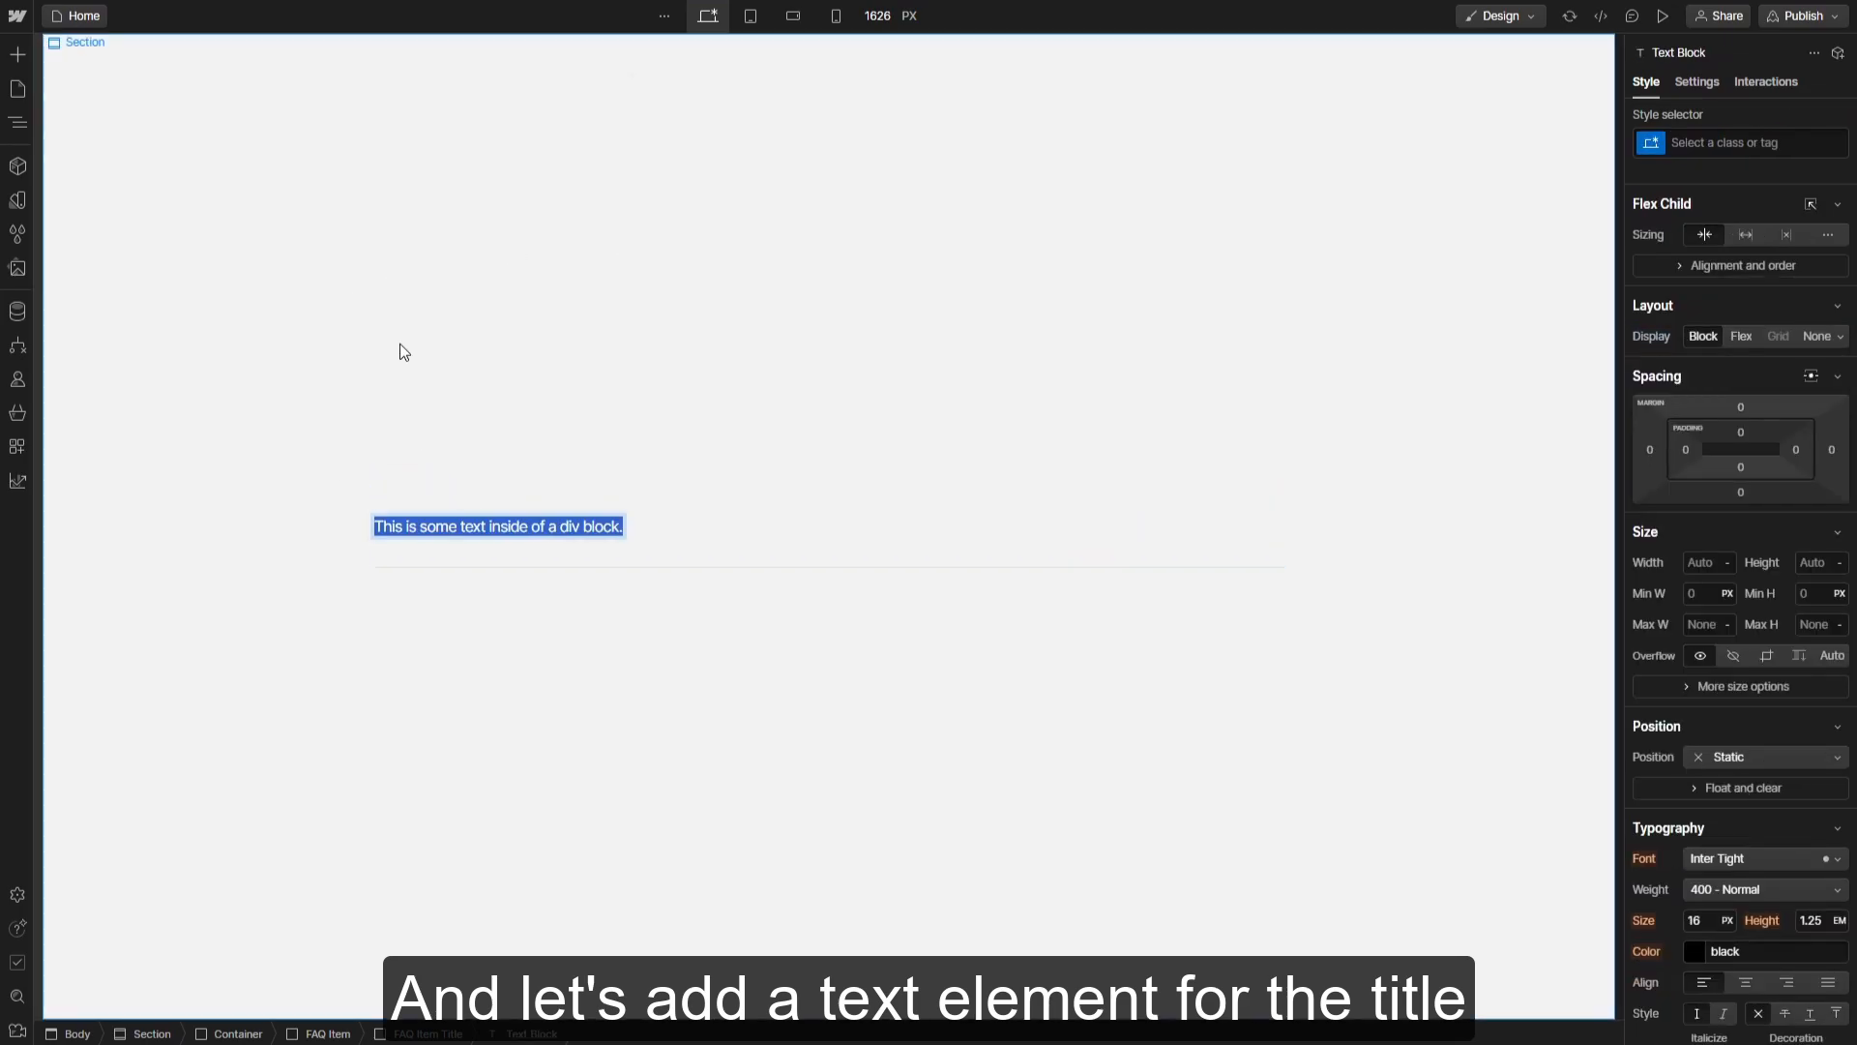
key(BackSpace)
text(This is a question)
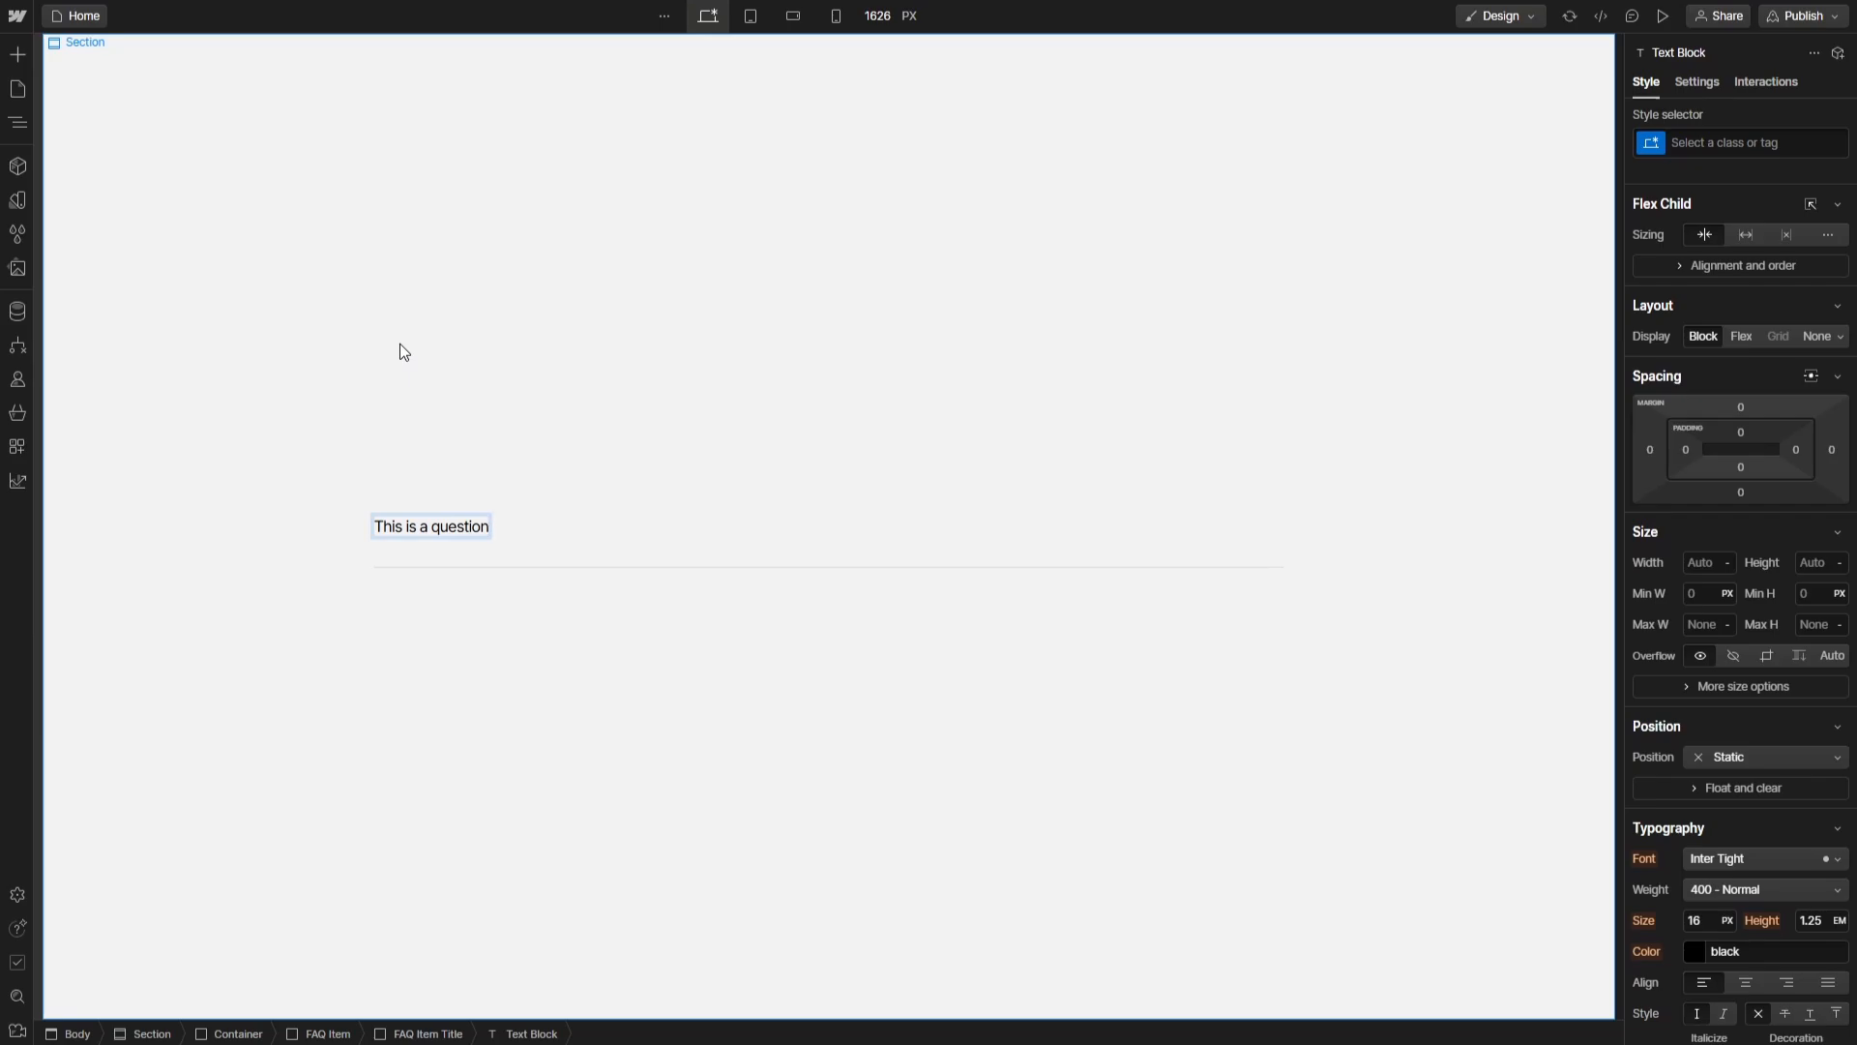
key(Escape)
Style the FAQ Item Title text with a 2 rem size, 1.4 em line height and 600 - Semi Bold weight
click(558, 534)
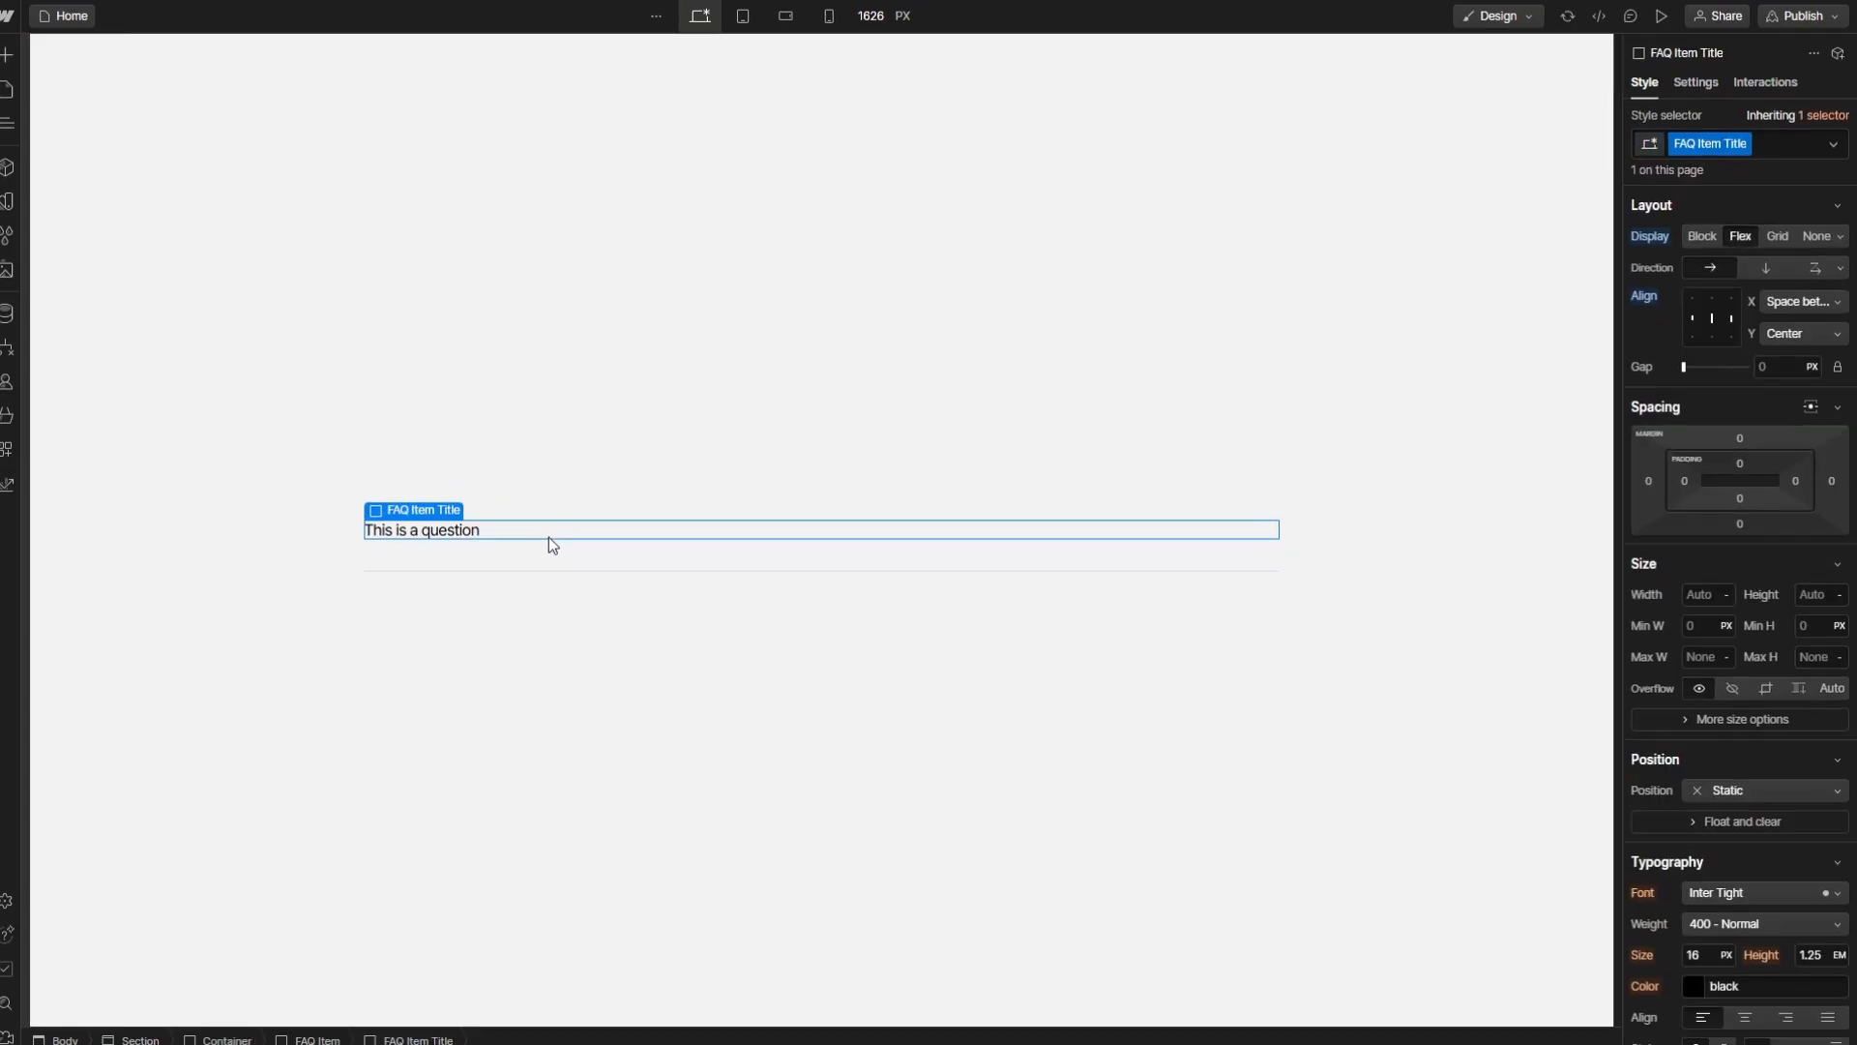
scroll(1710, 643, down, 3)
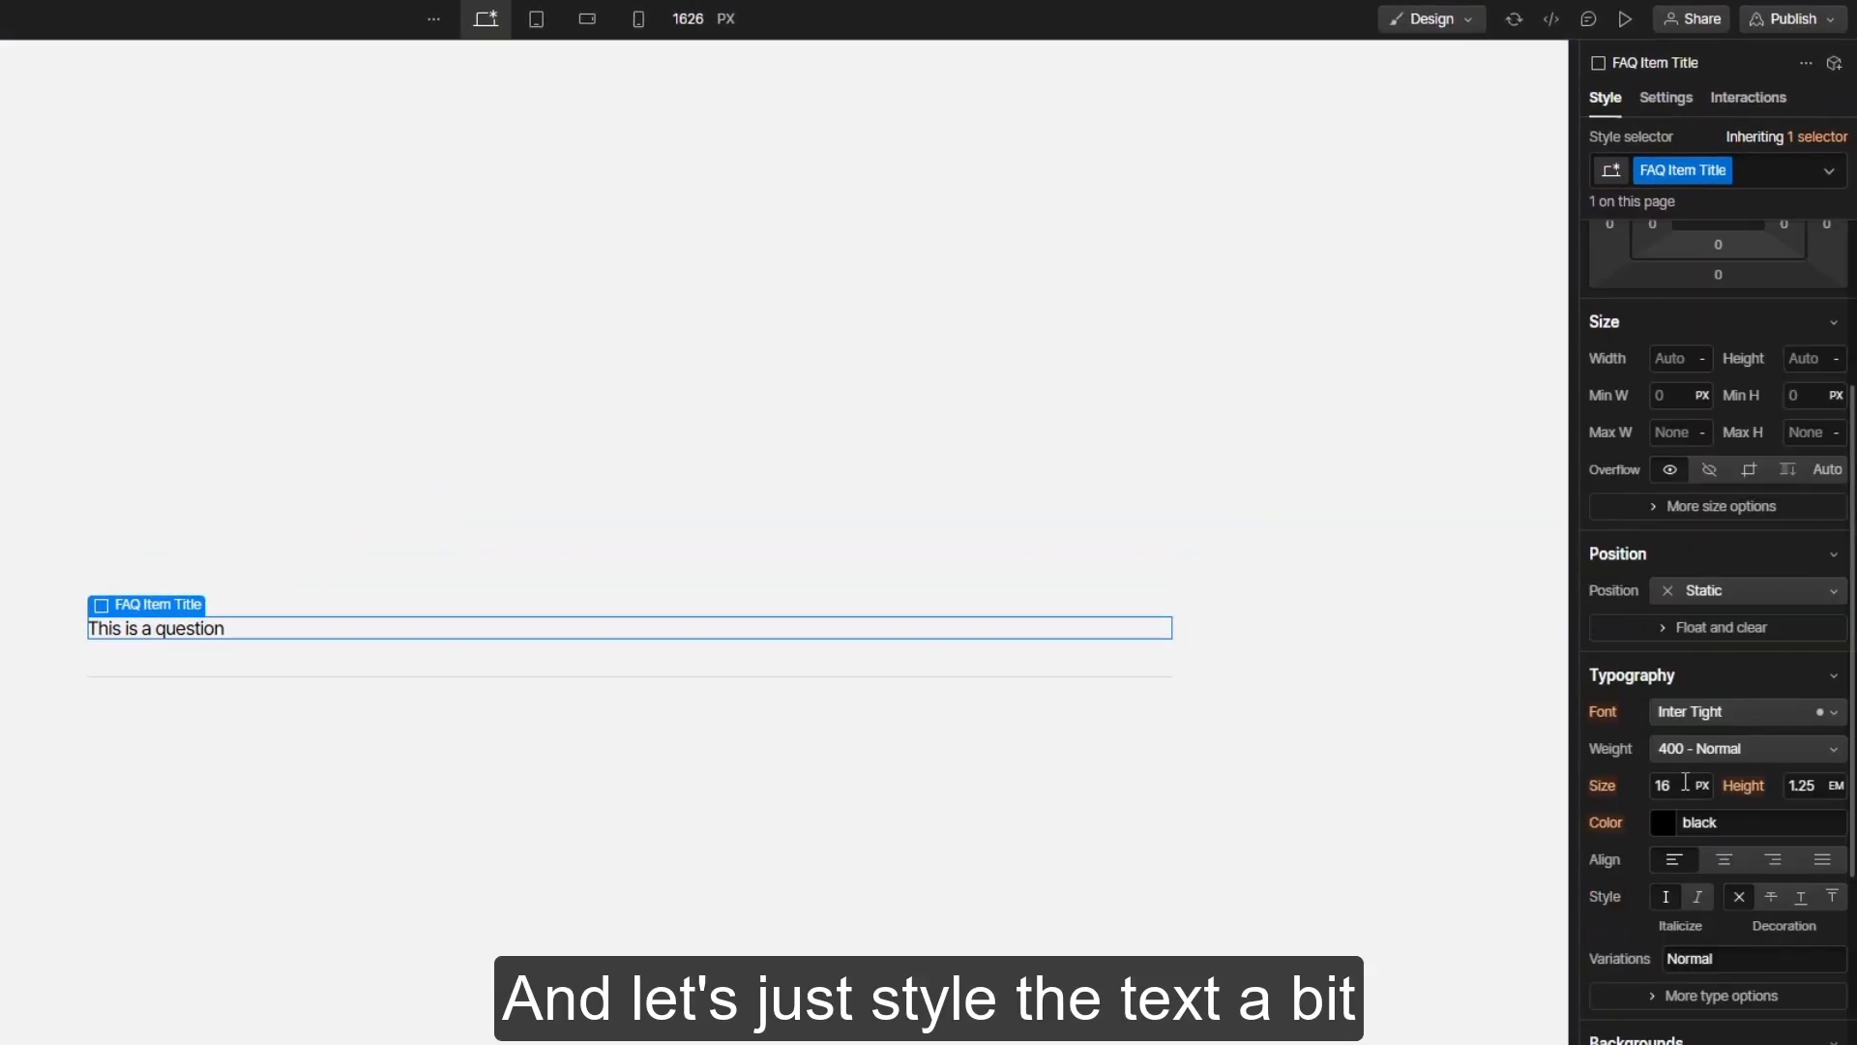
click(1685, 784)
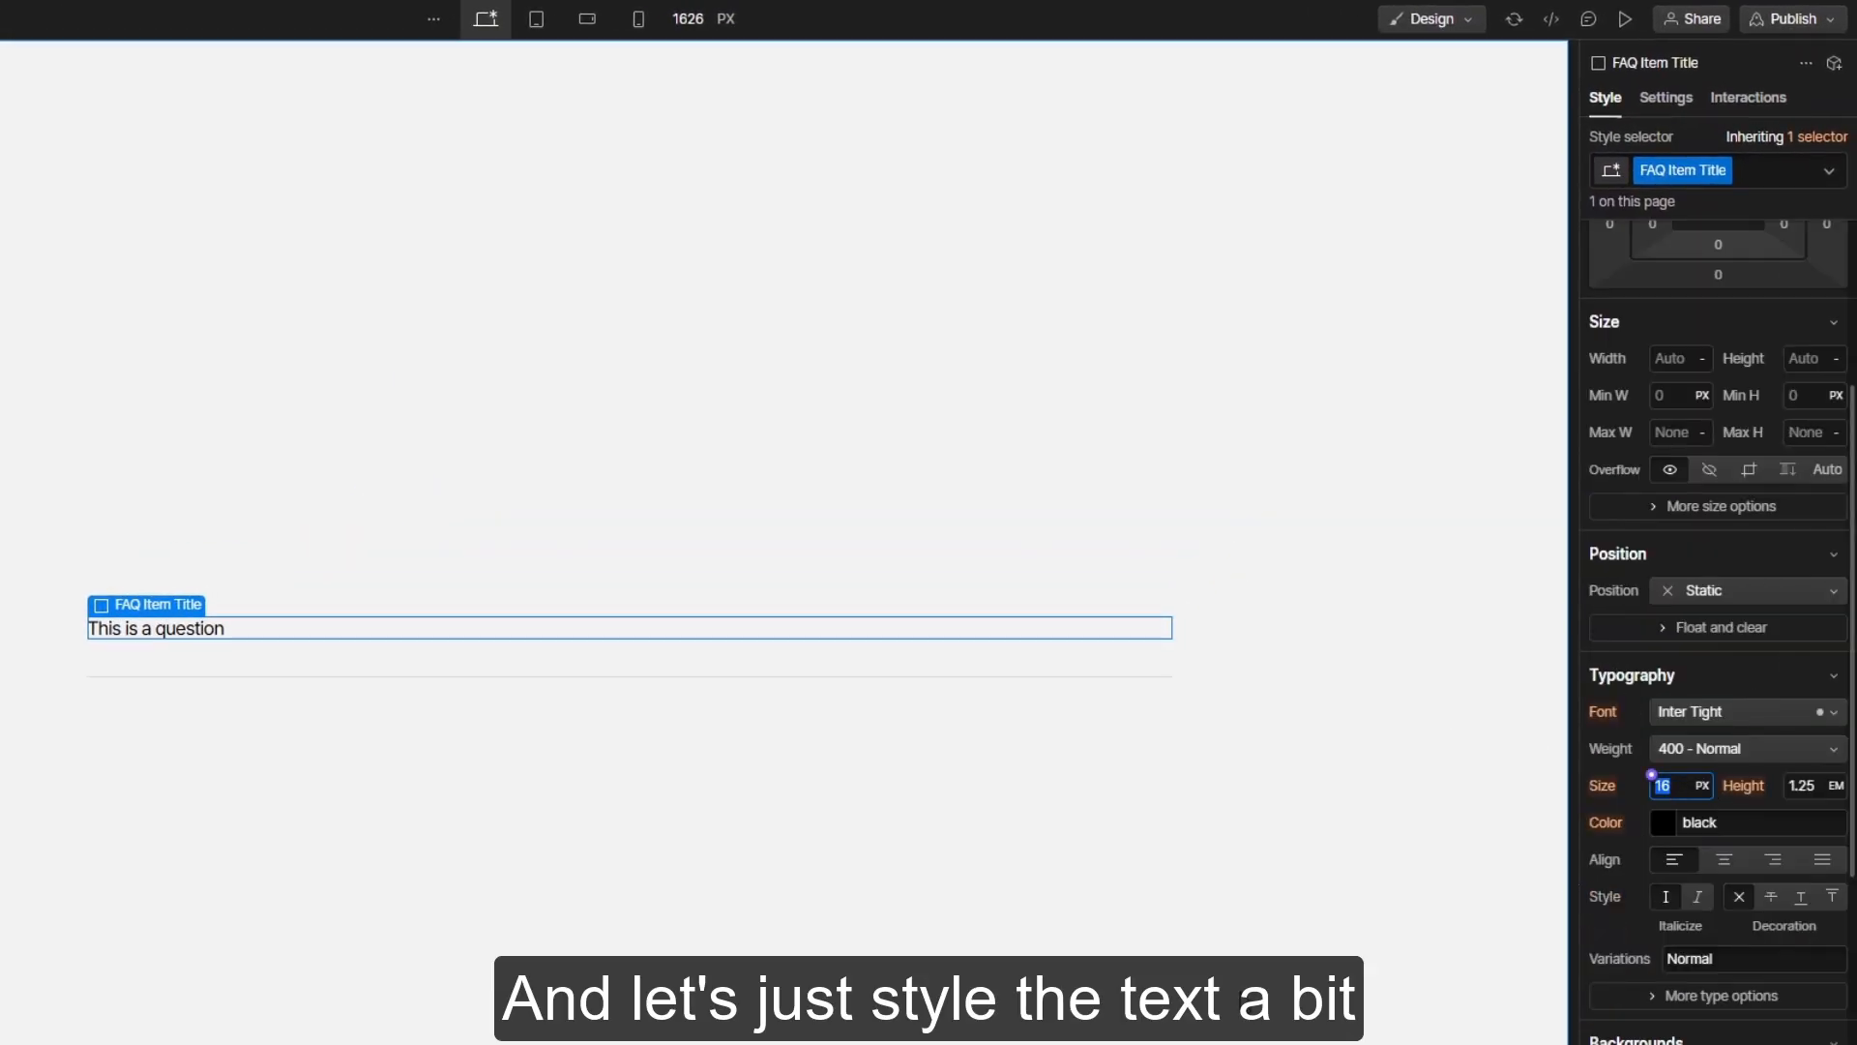
text(2)
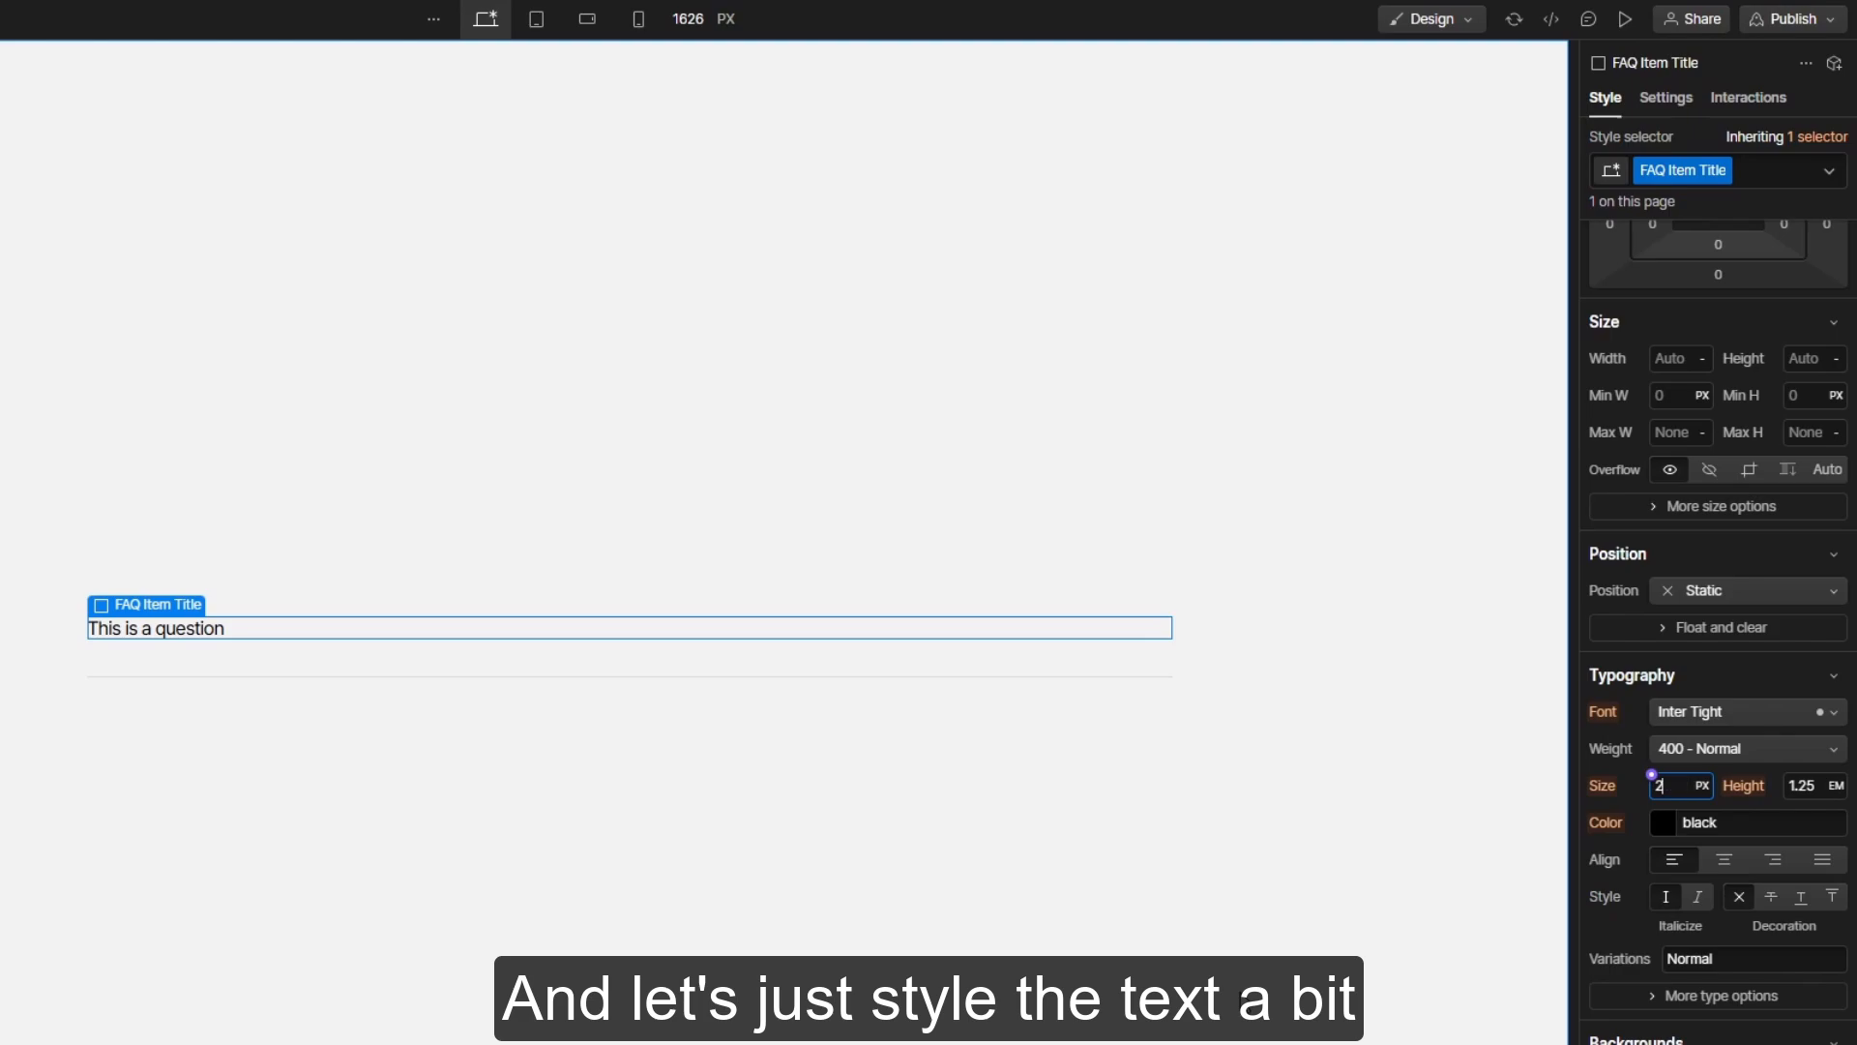
text(rem)
key(Tab)
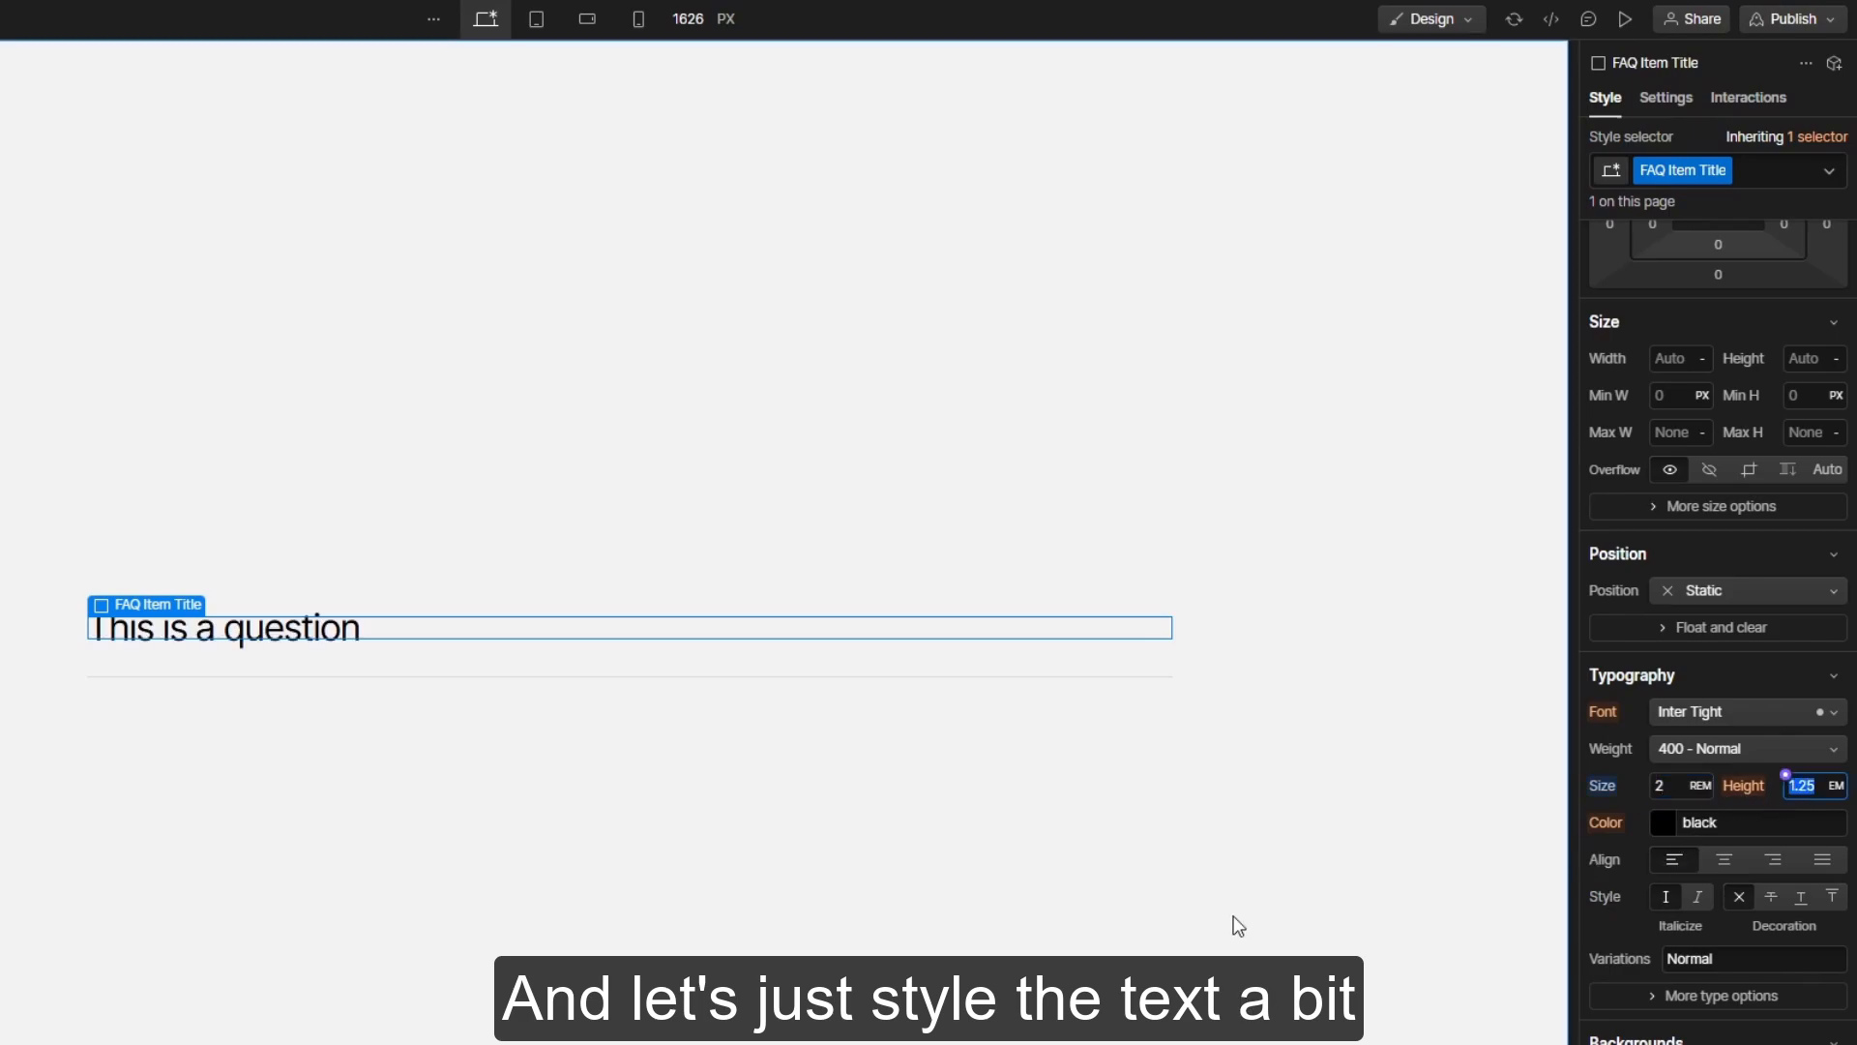
text(1.4)
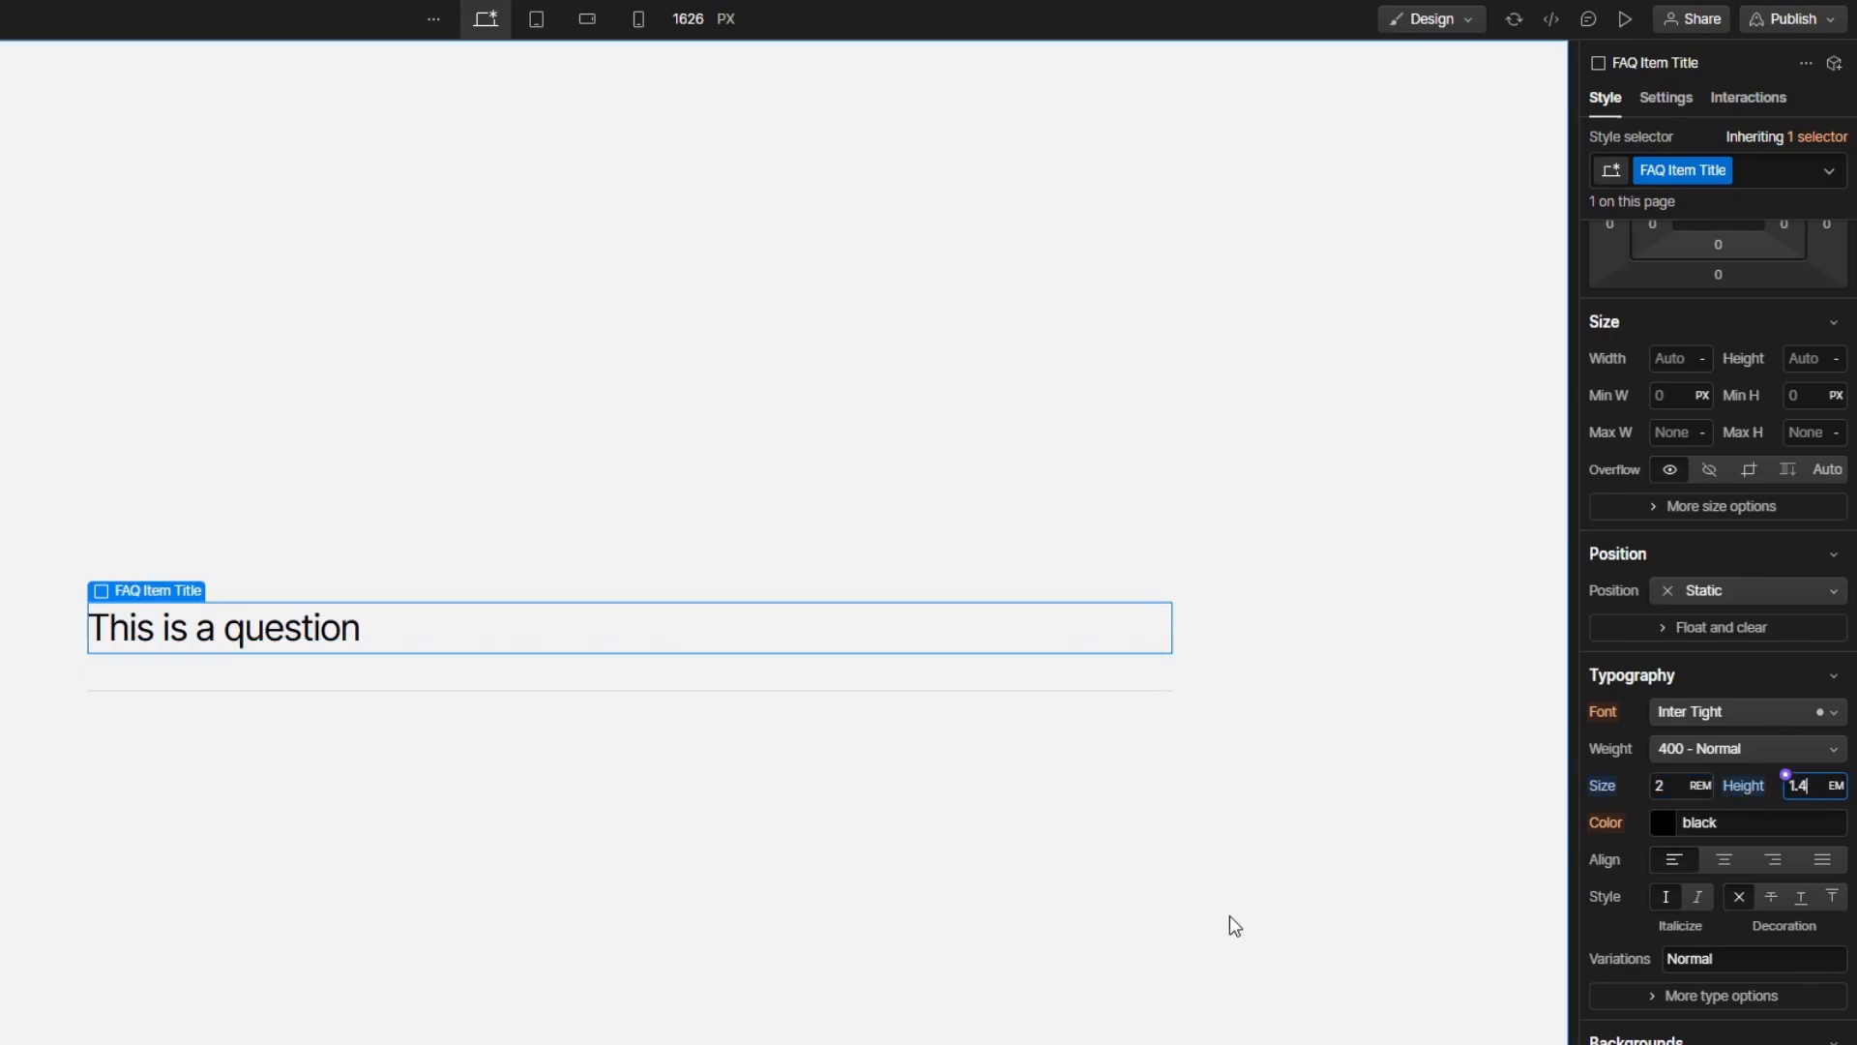
click(1708, 760)
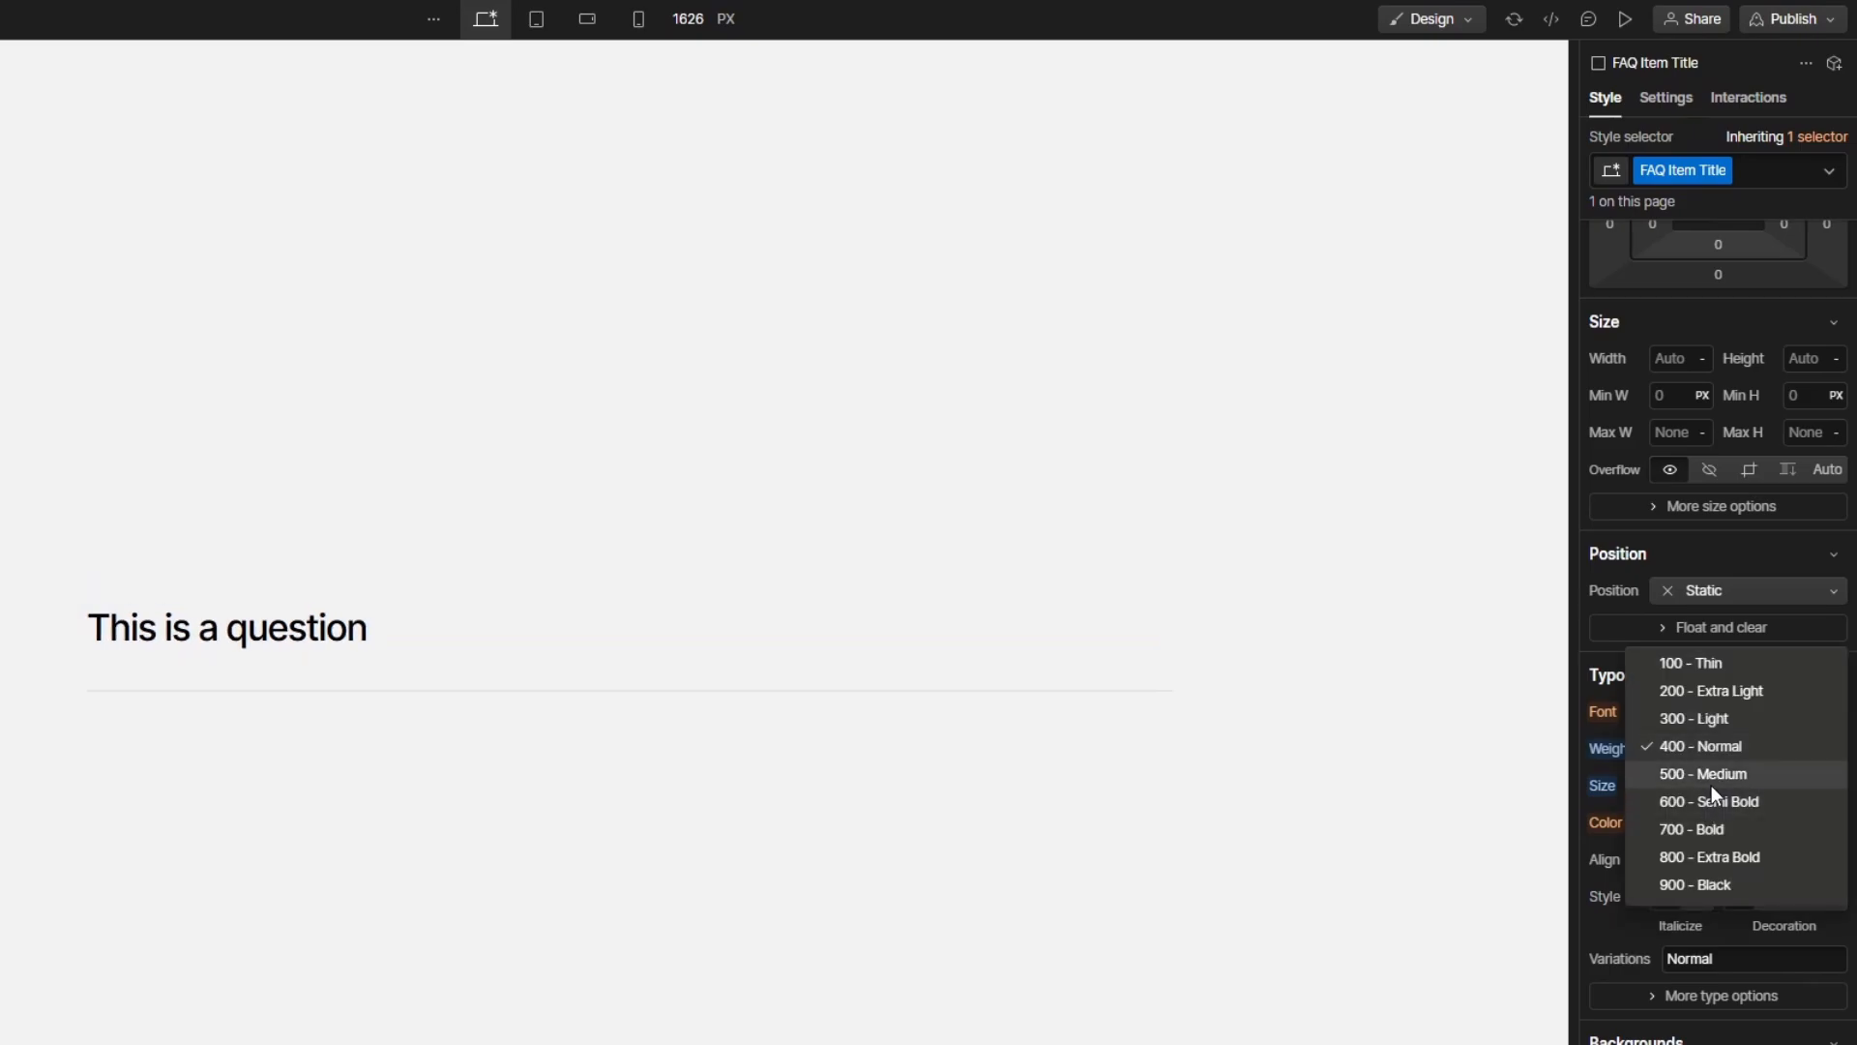
click(1710, 803)
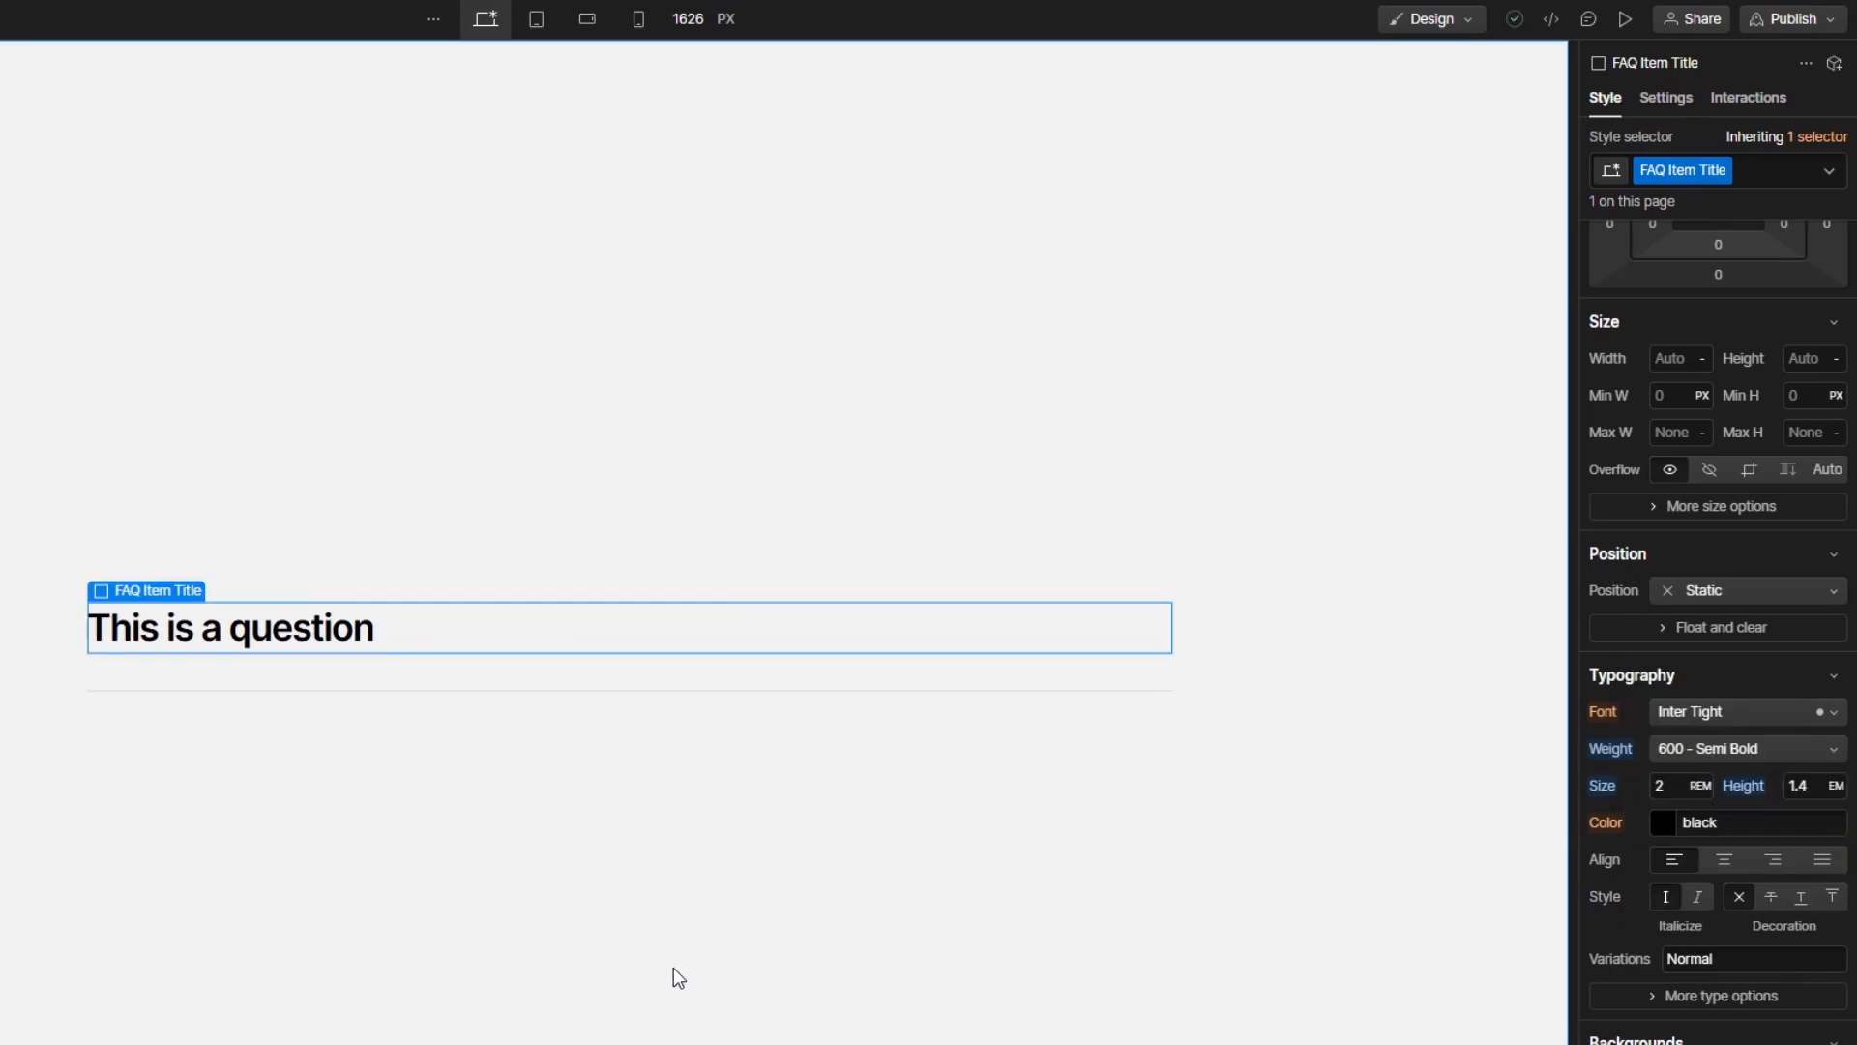
Add an Image inside the FAQ Item Title and give it the new class "FAQ Item Title Icon"
key(ctrl+k)
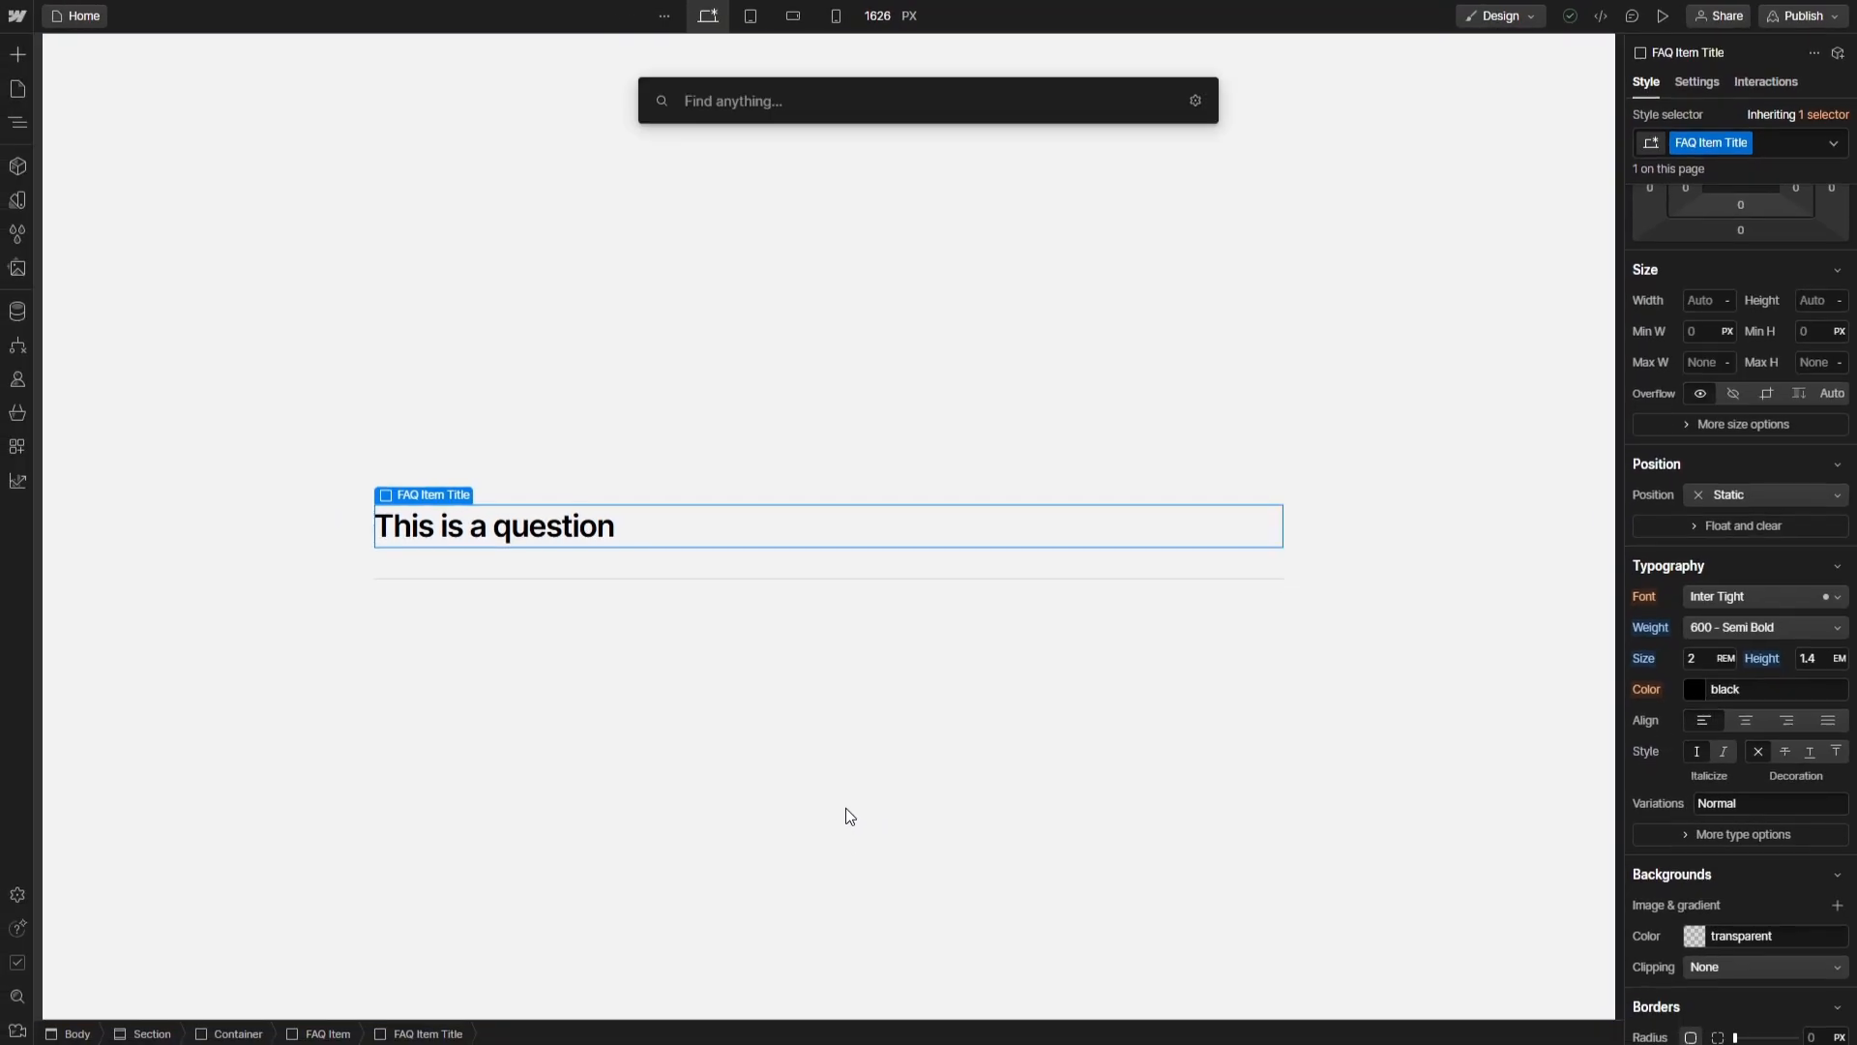
text(image)
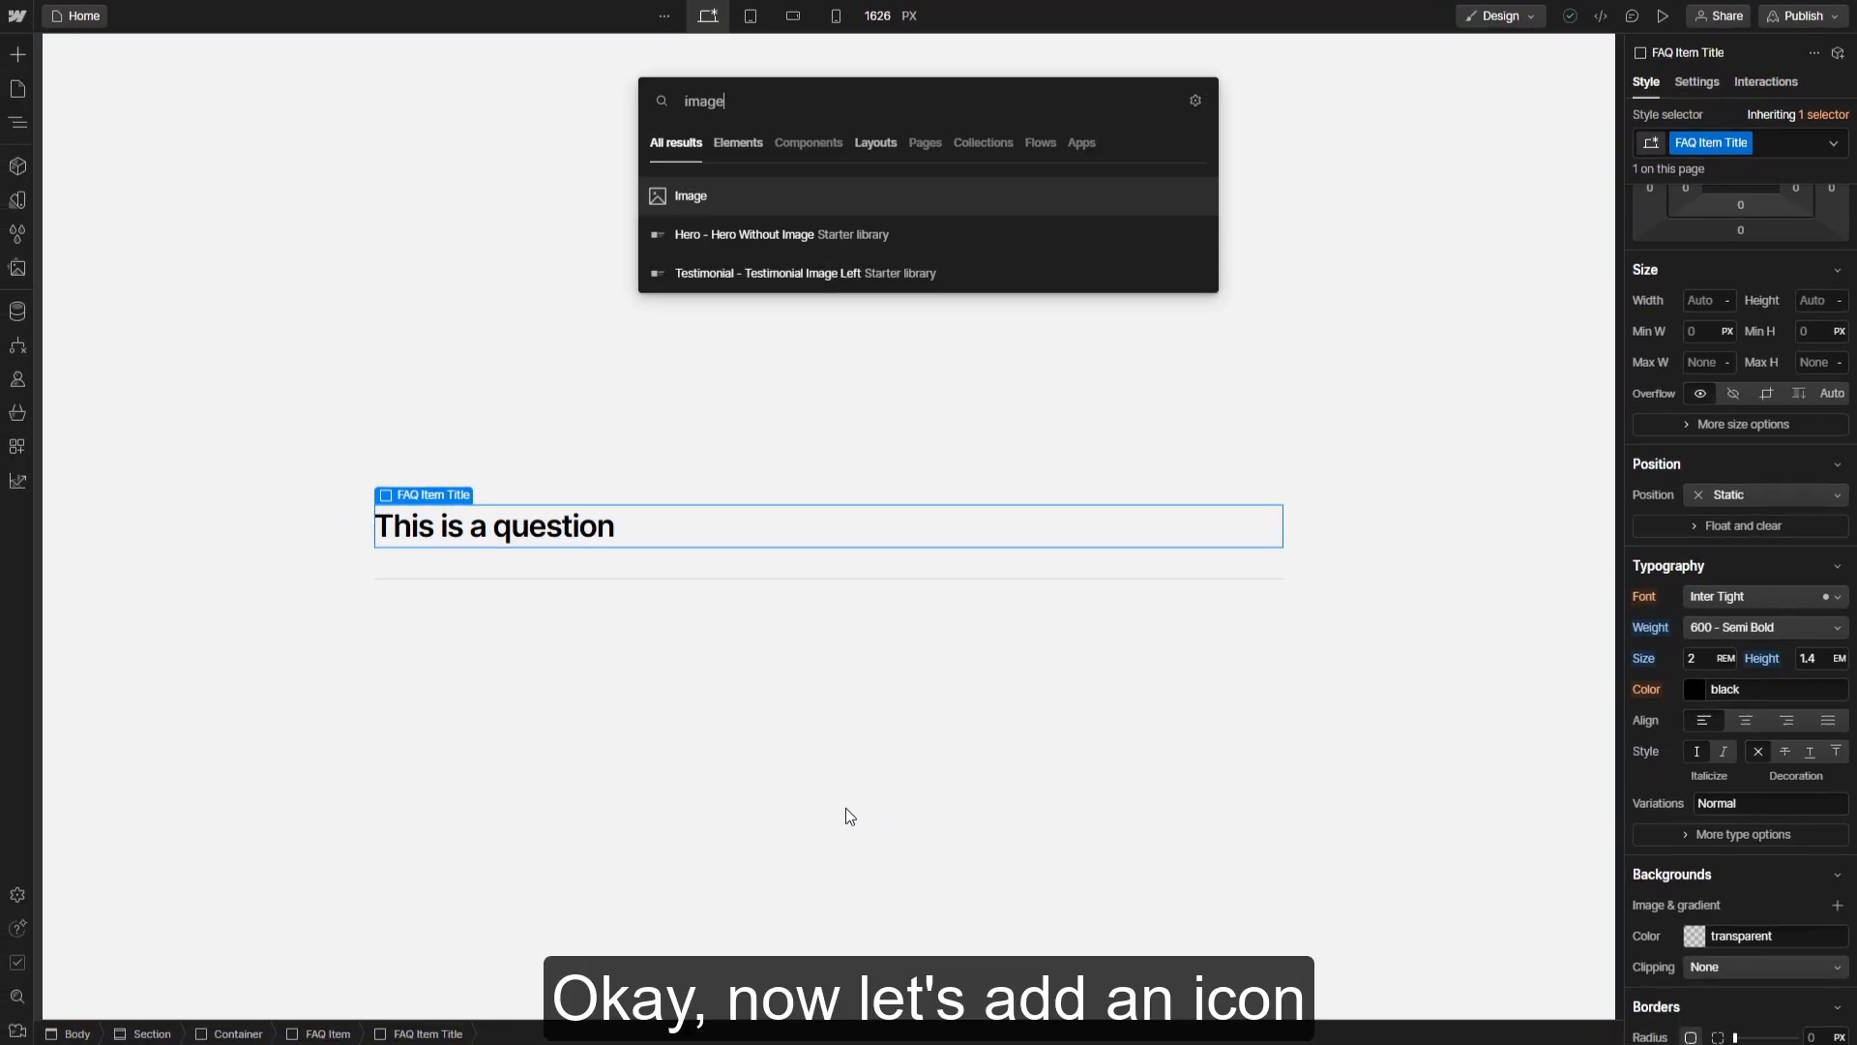
key(Return)
click(1731, 142)
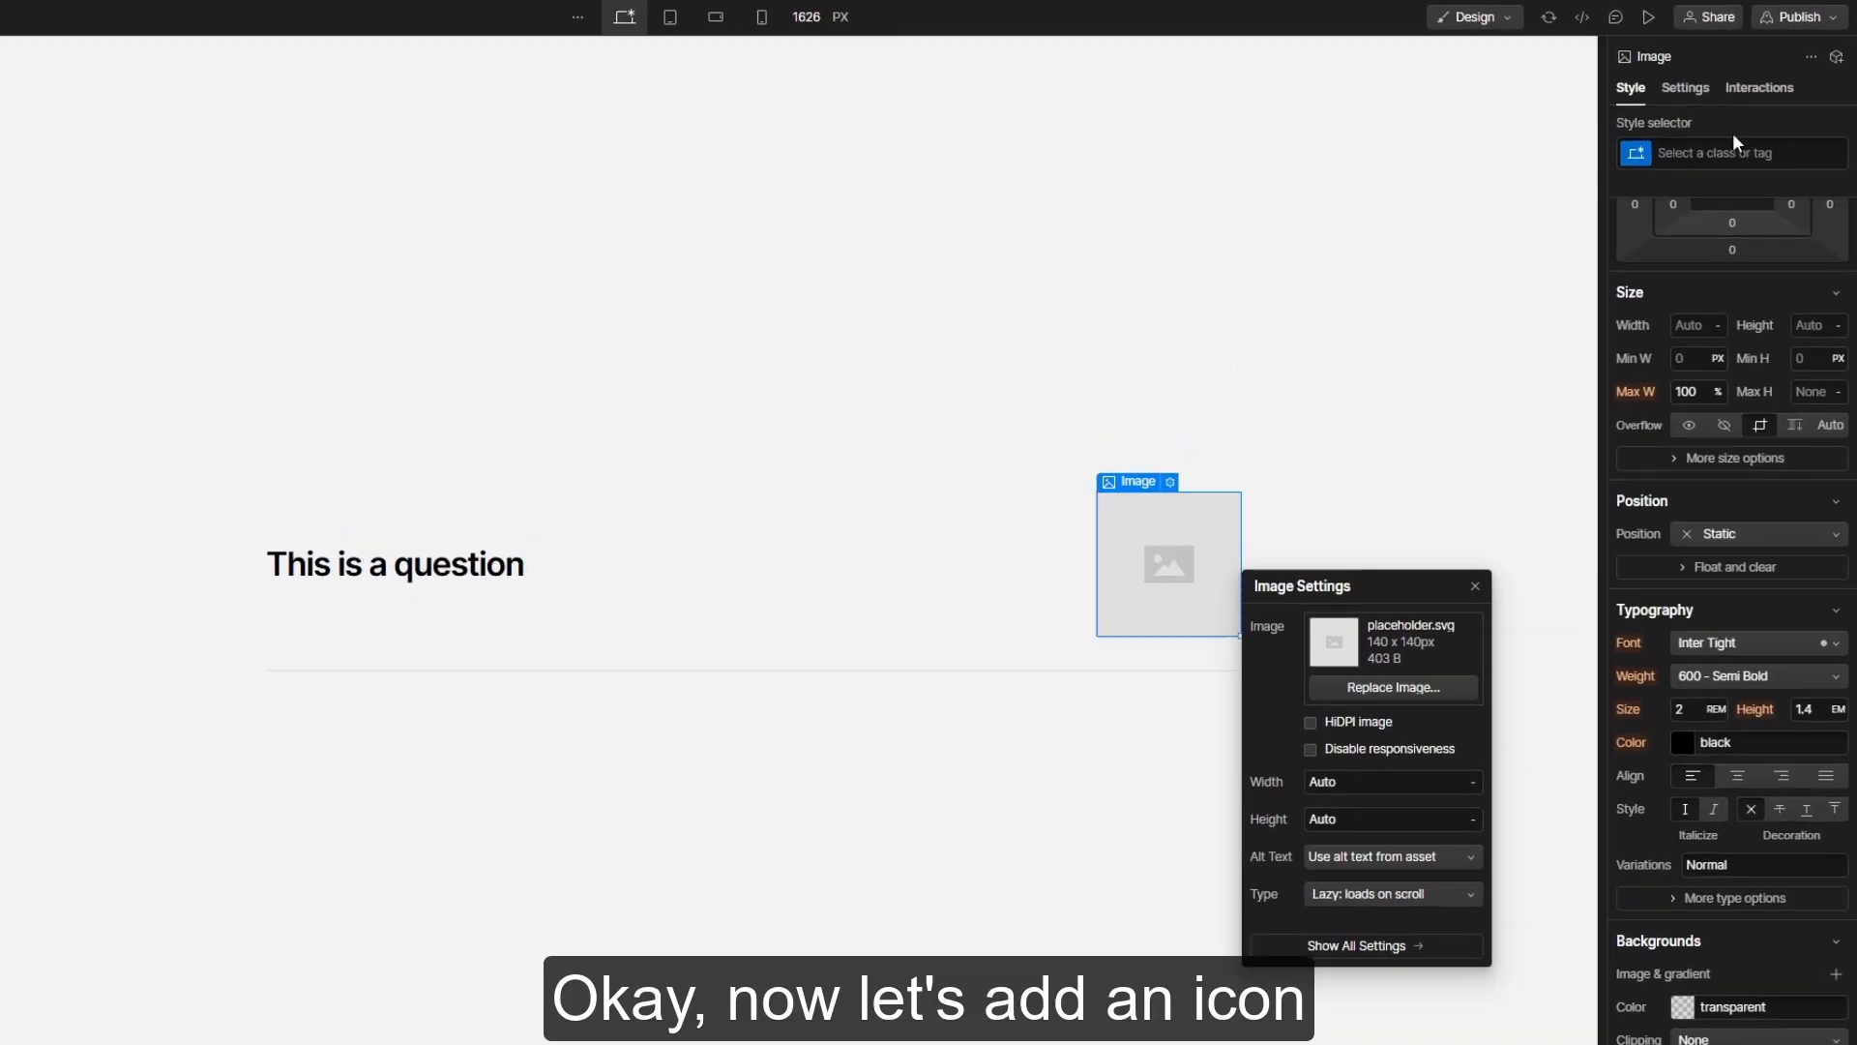
text(FAQ)
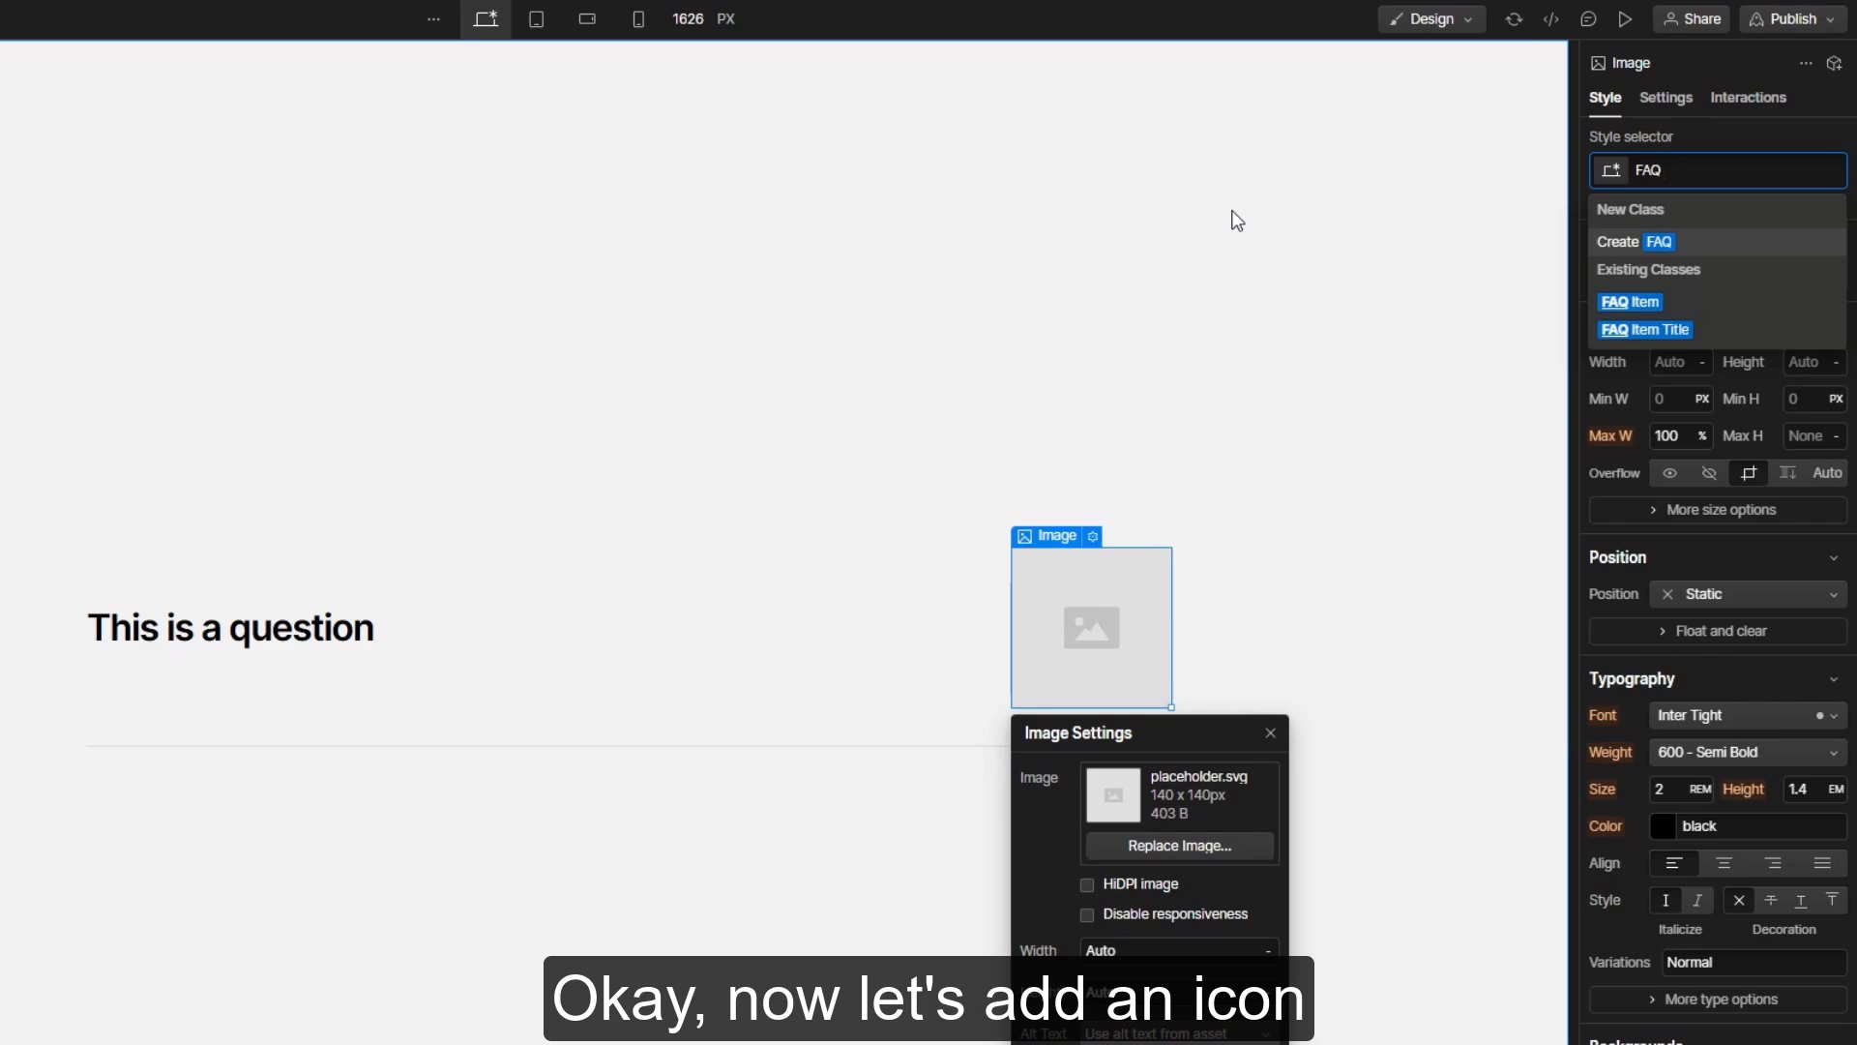
text( Item Title I)
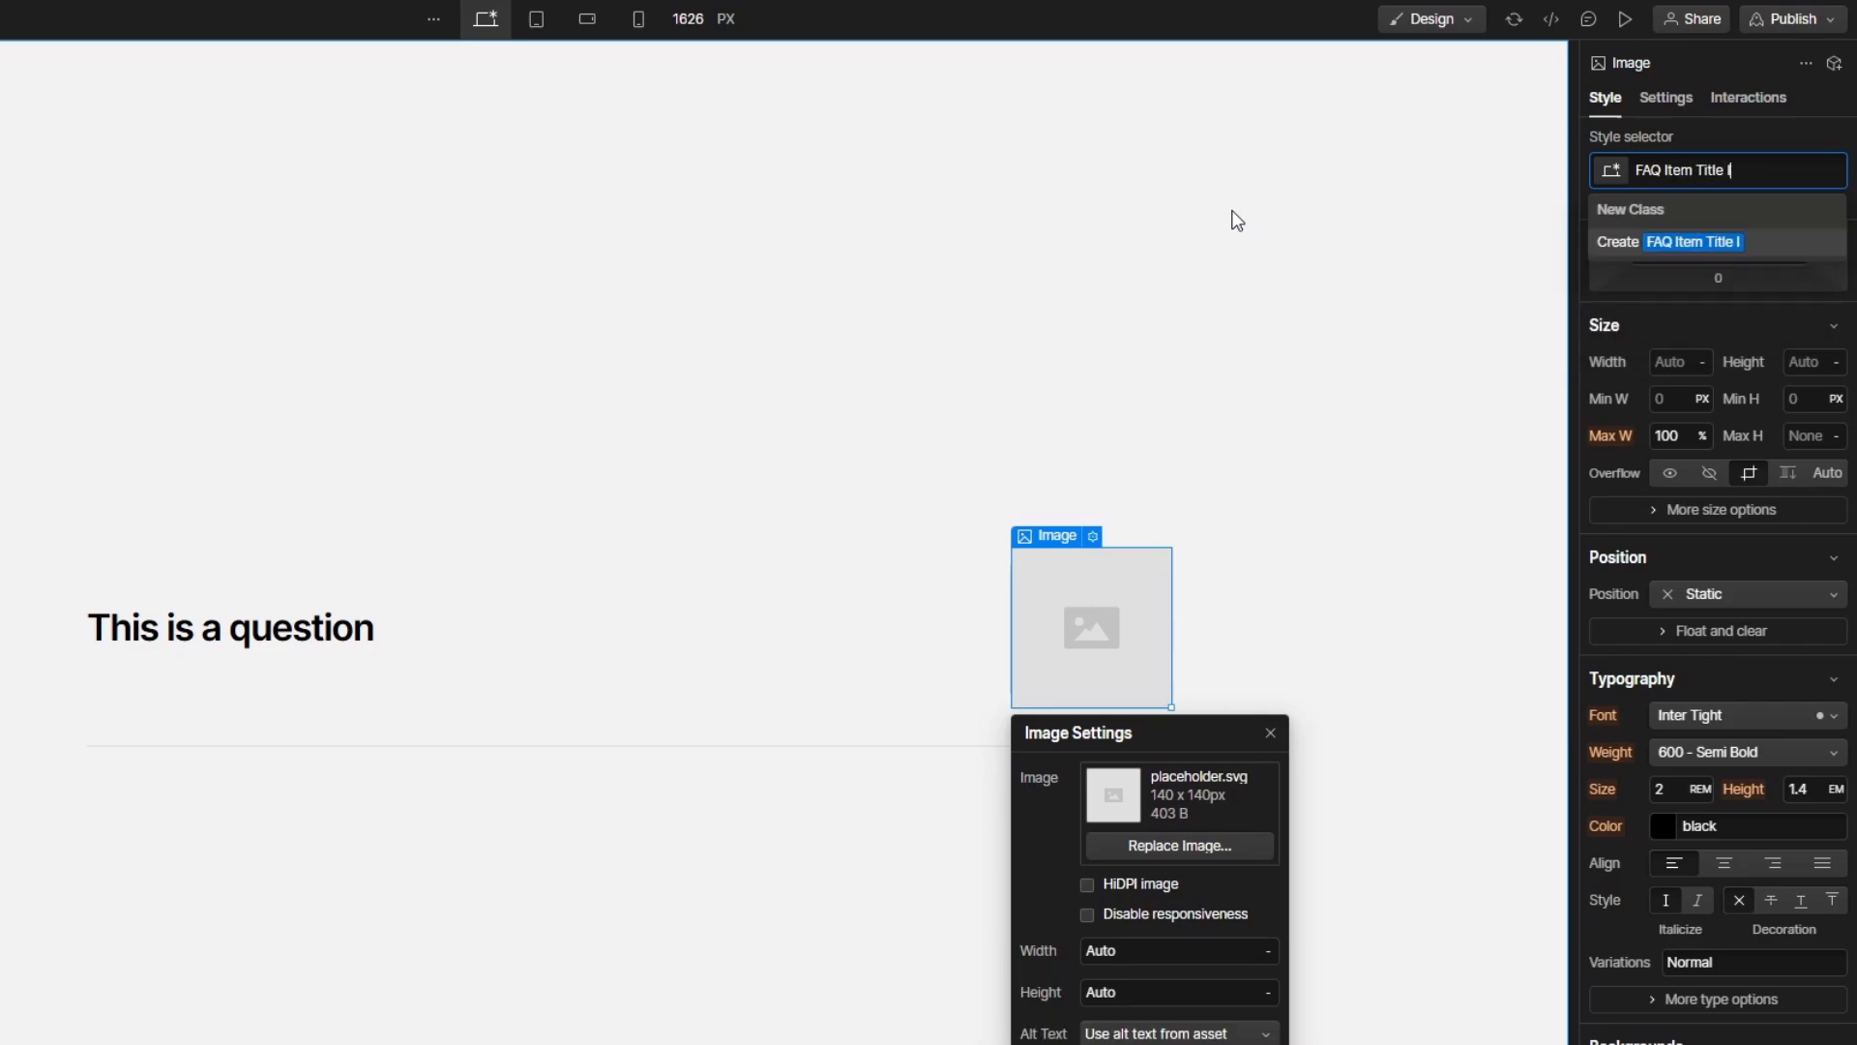
text(con)
key(Return)
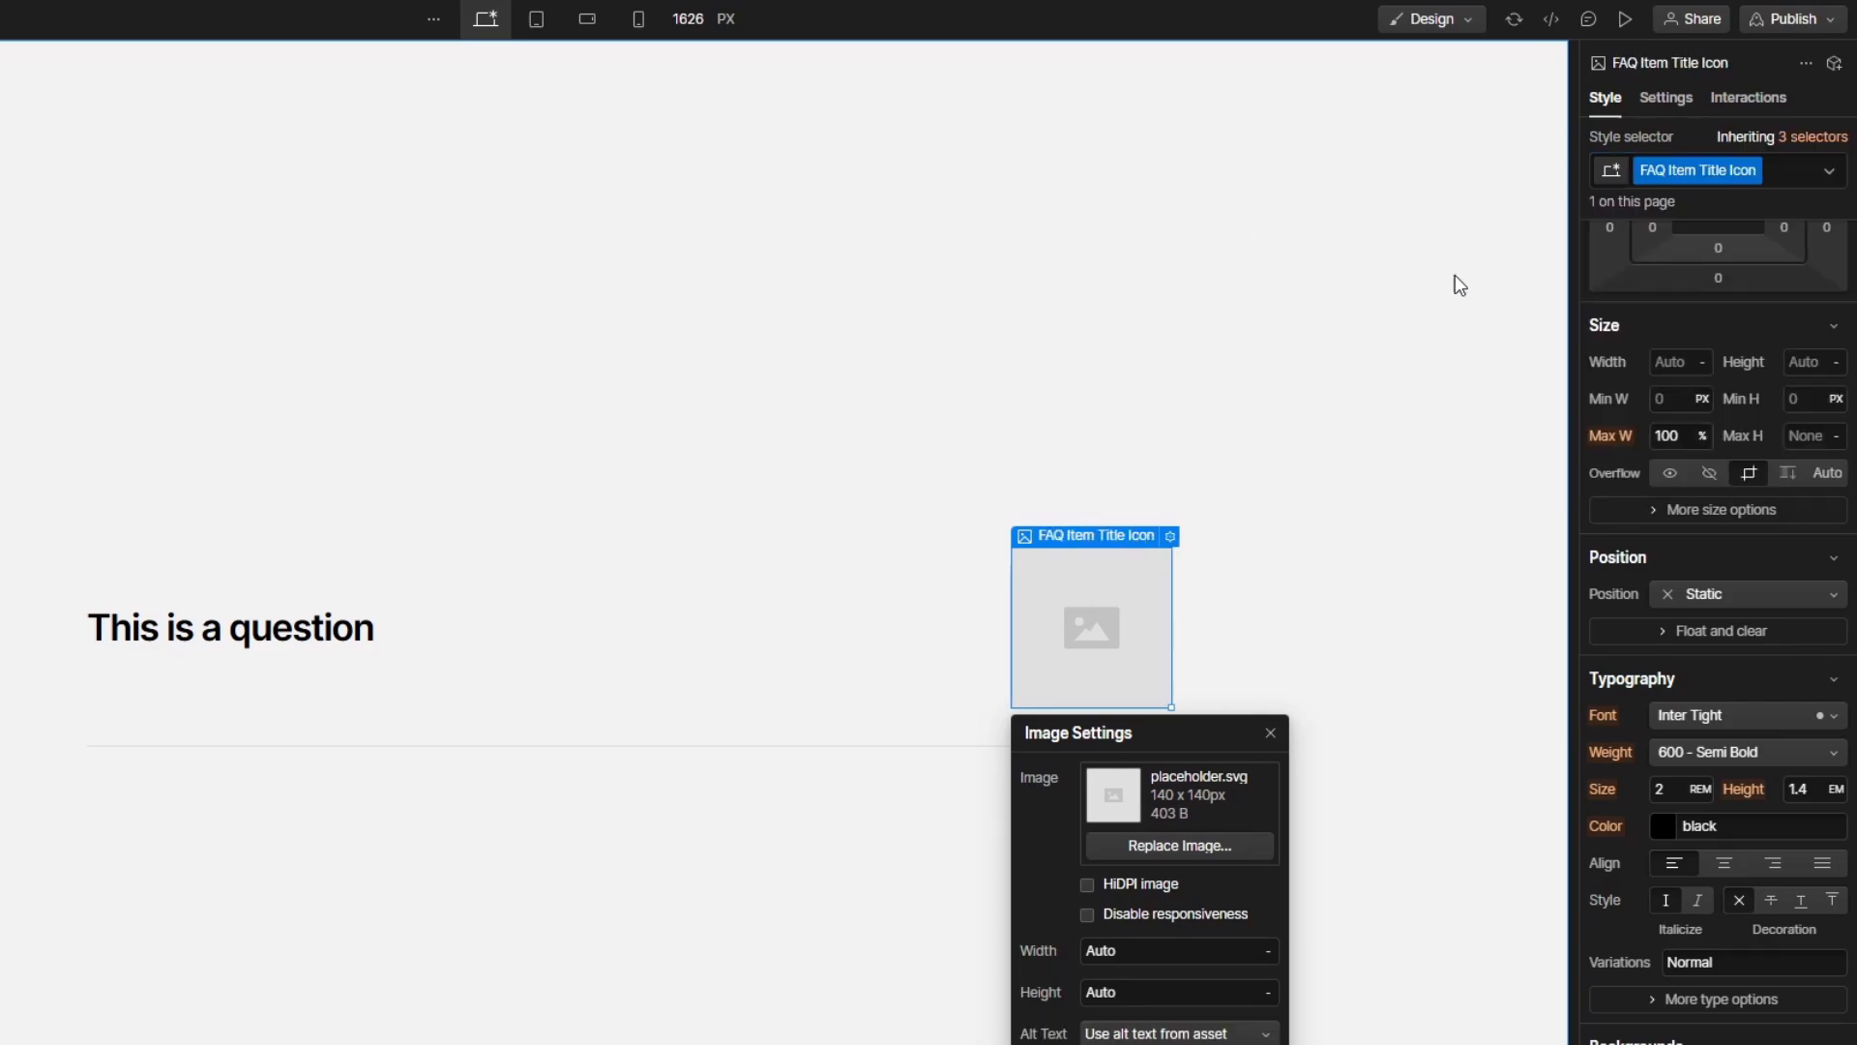
Set the FAQ Item Title Icon's width to 2 rem and its maximum height to 2 rem
click(1665, 362)
text(2re)
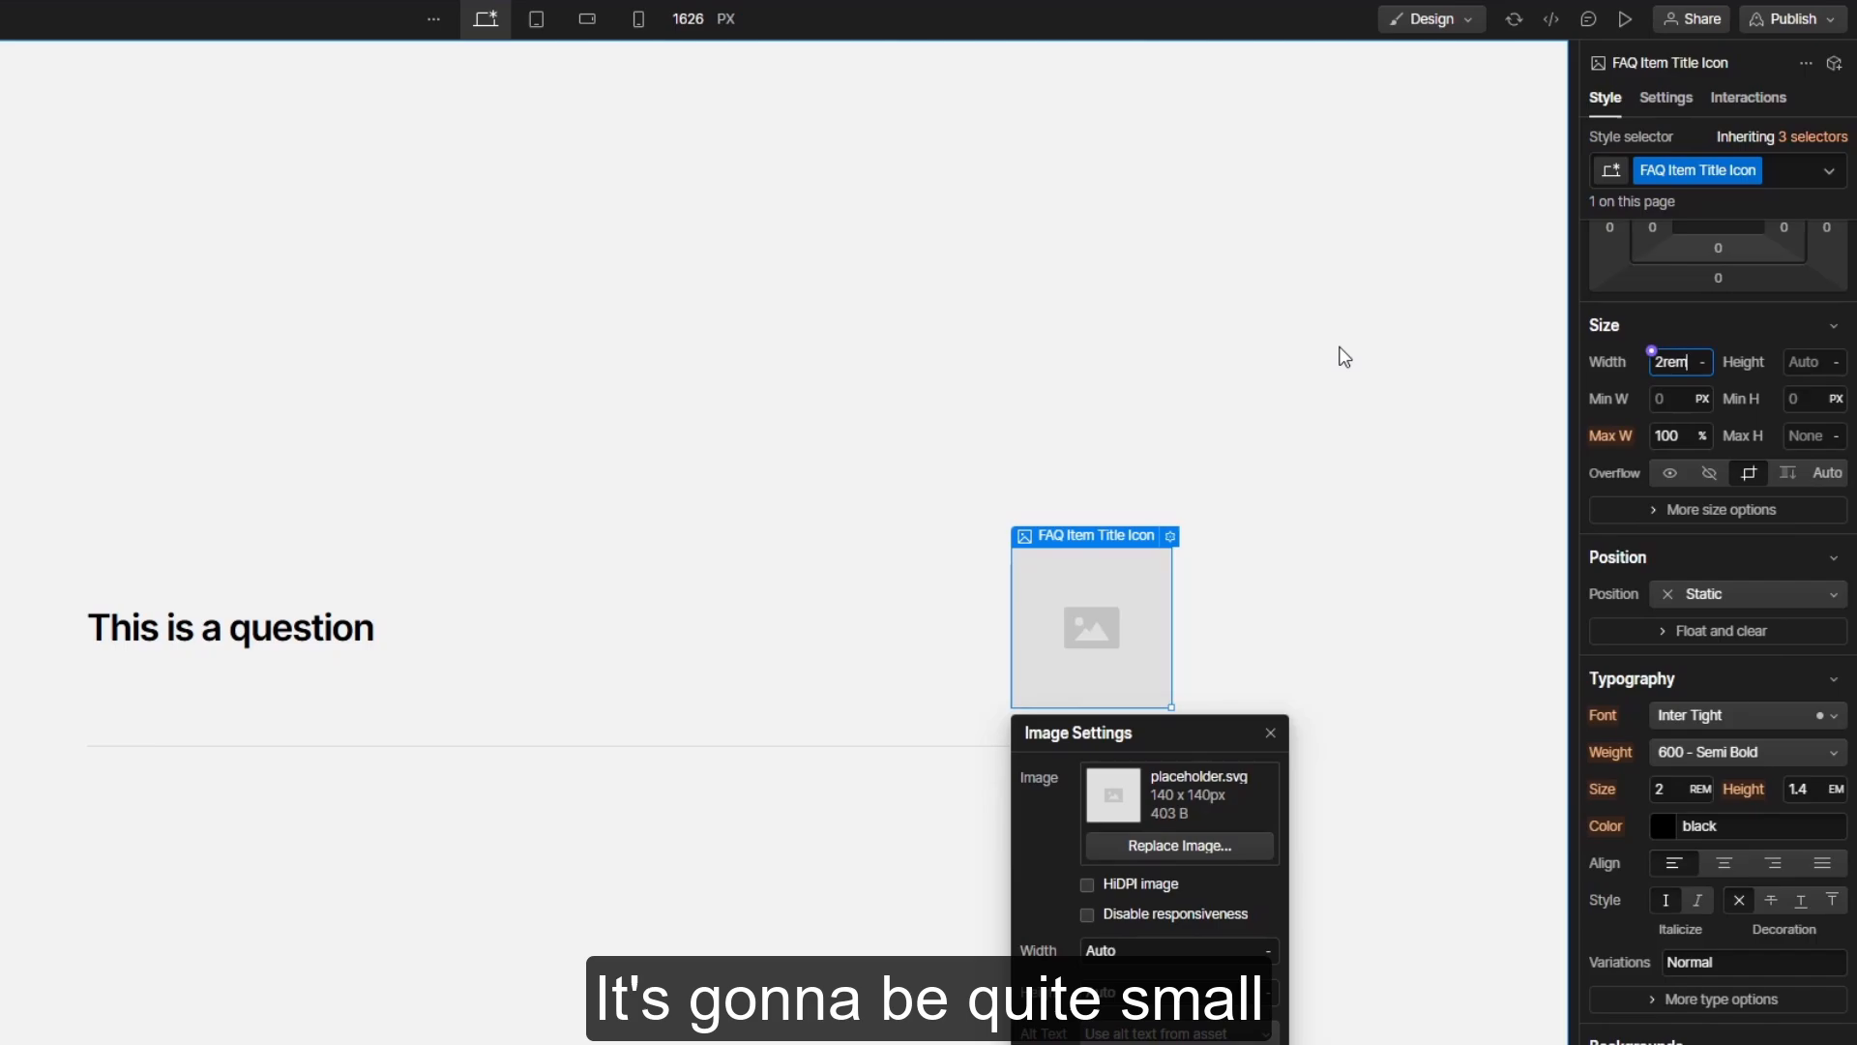
text(m)
key(Return)
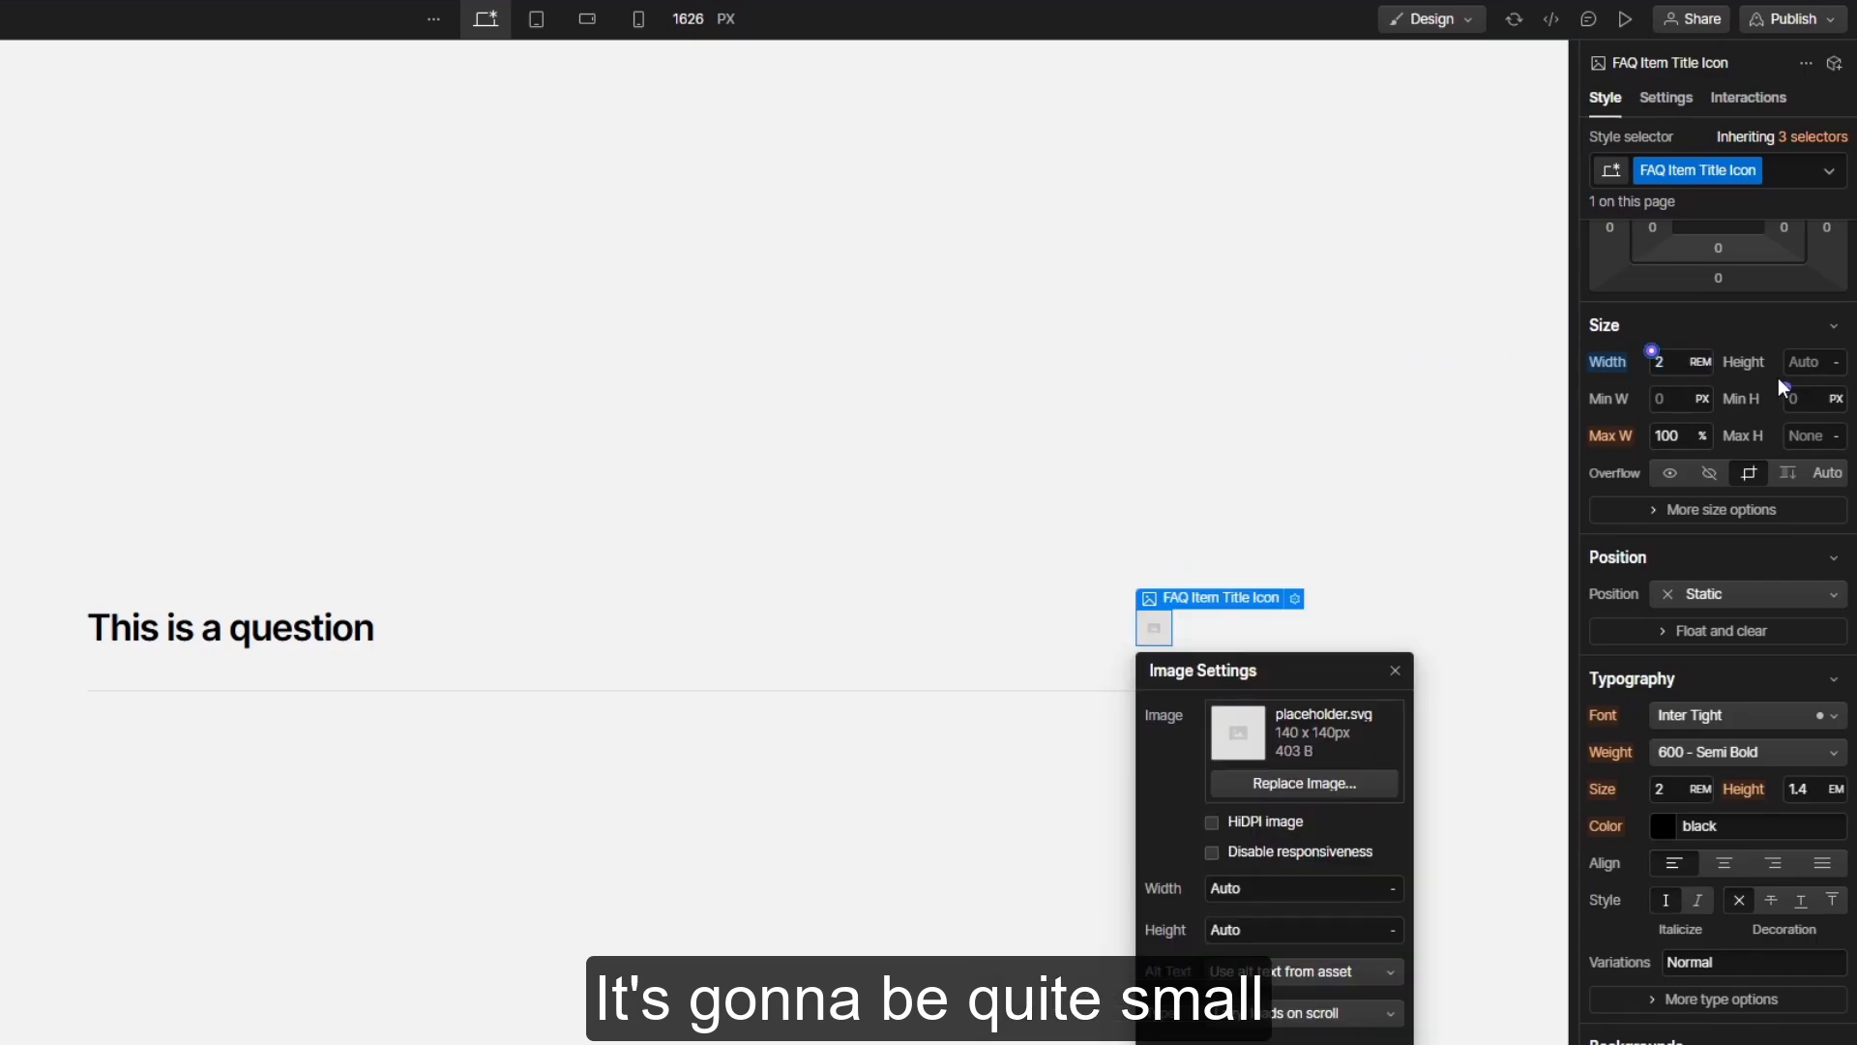
click(1819, 437)
text(2rem)
key(Return)
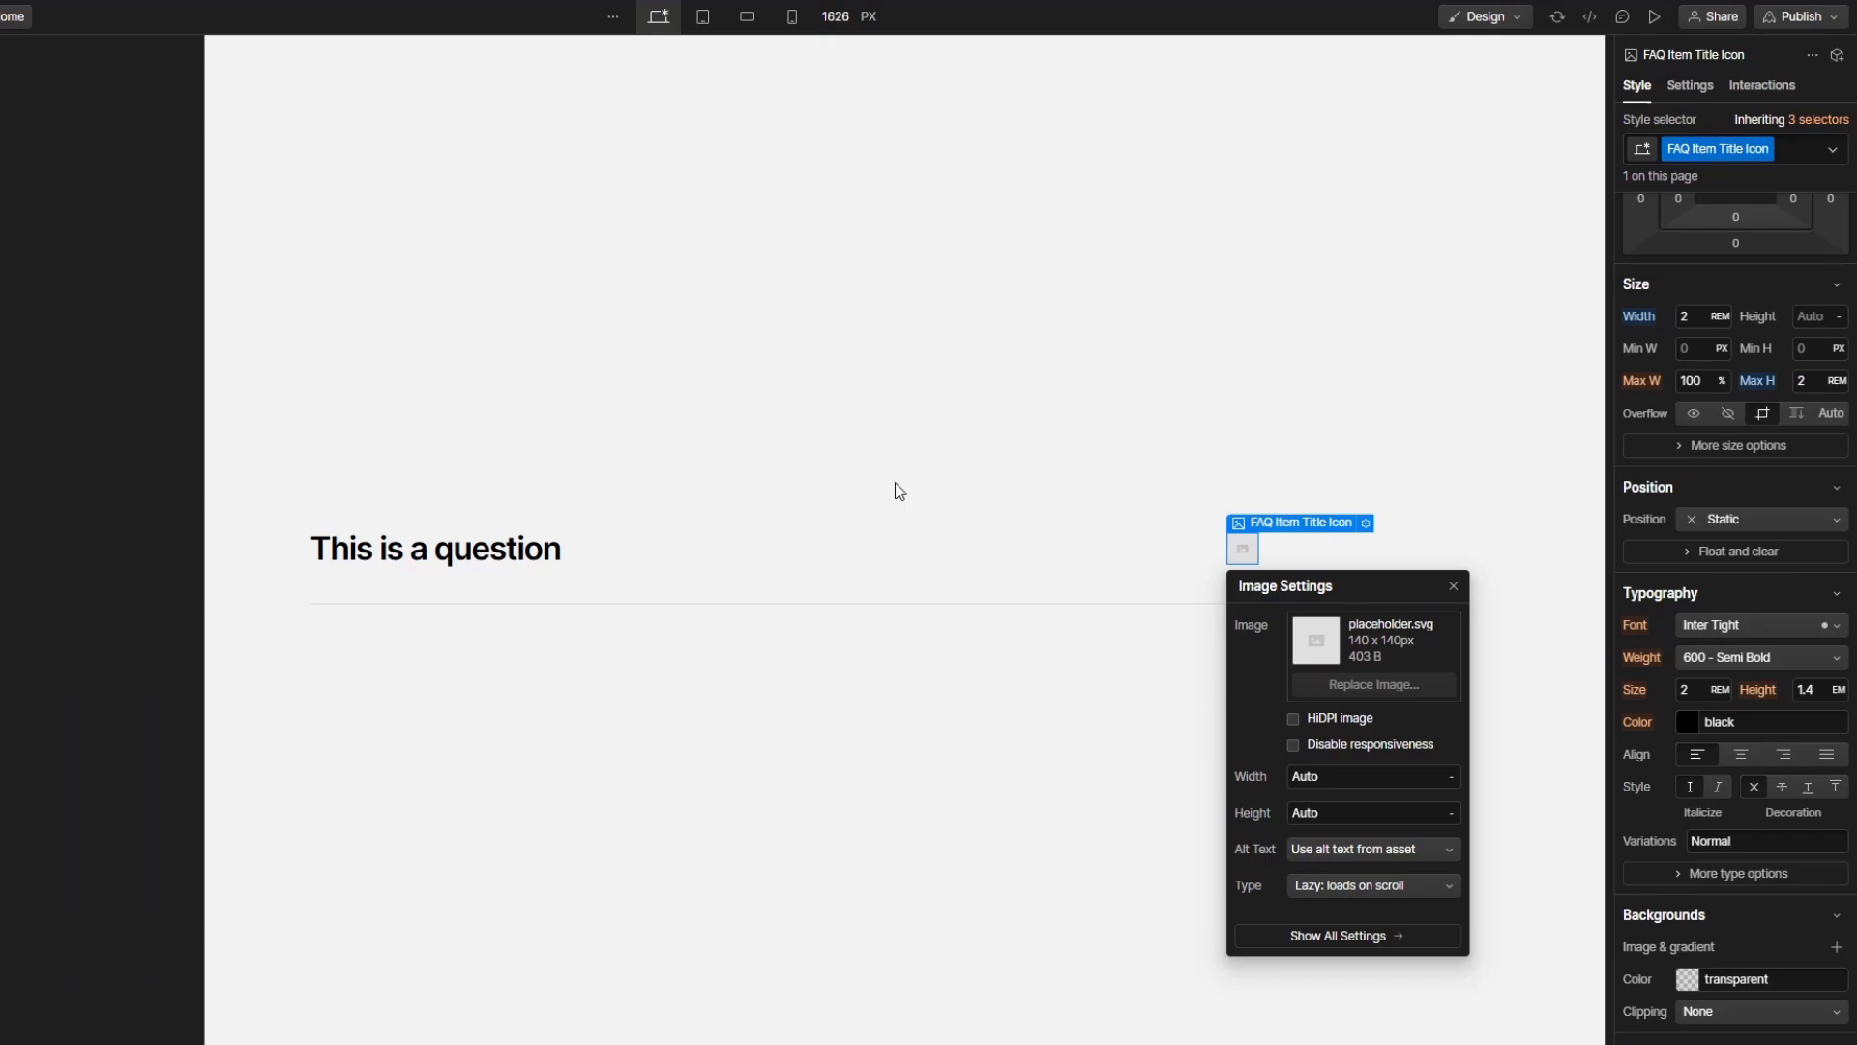
Replace the FAQ Item Title Icon's placeholder with the close-line.svg asset and close the image settings
key(j)
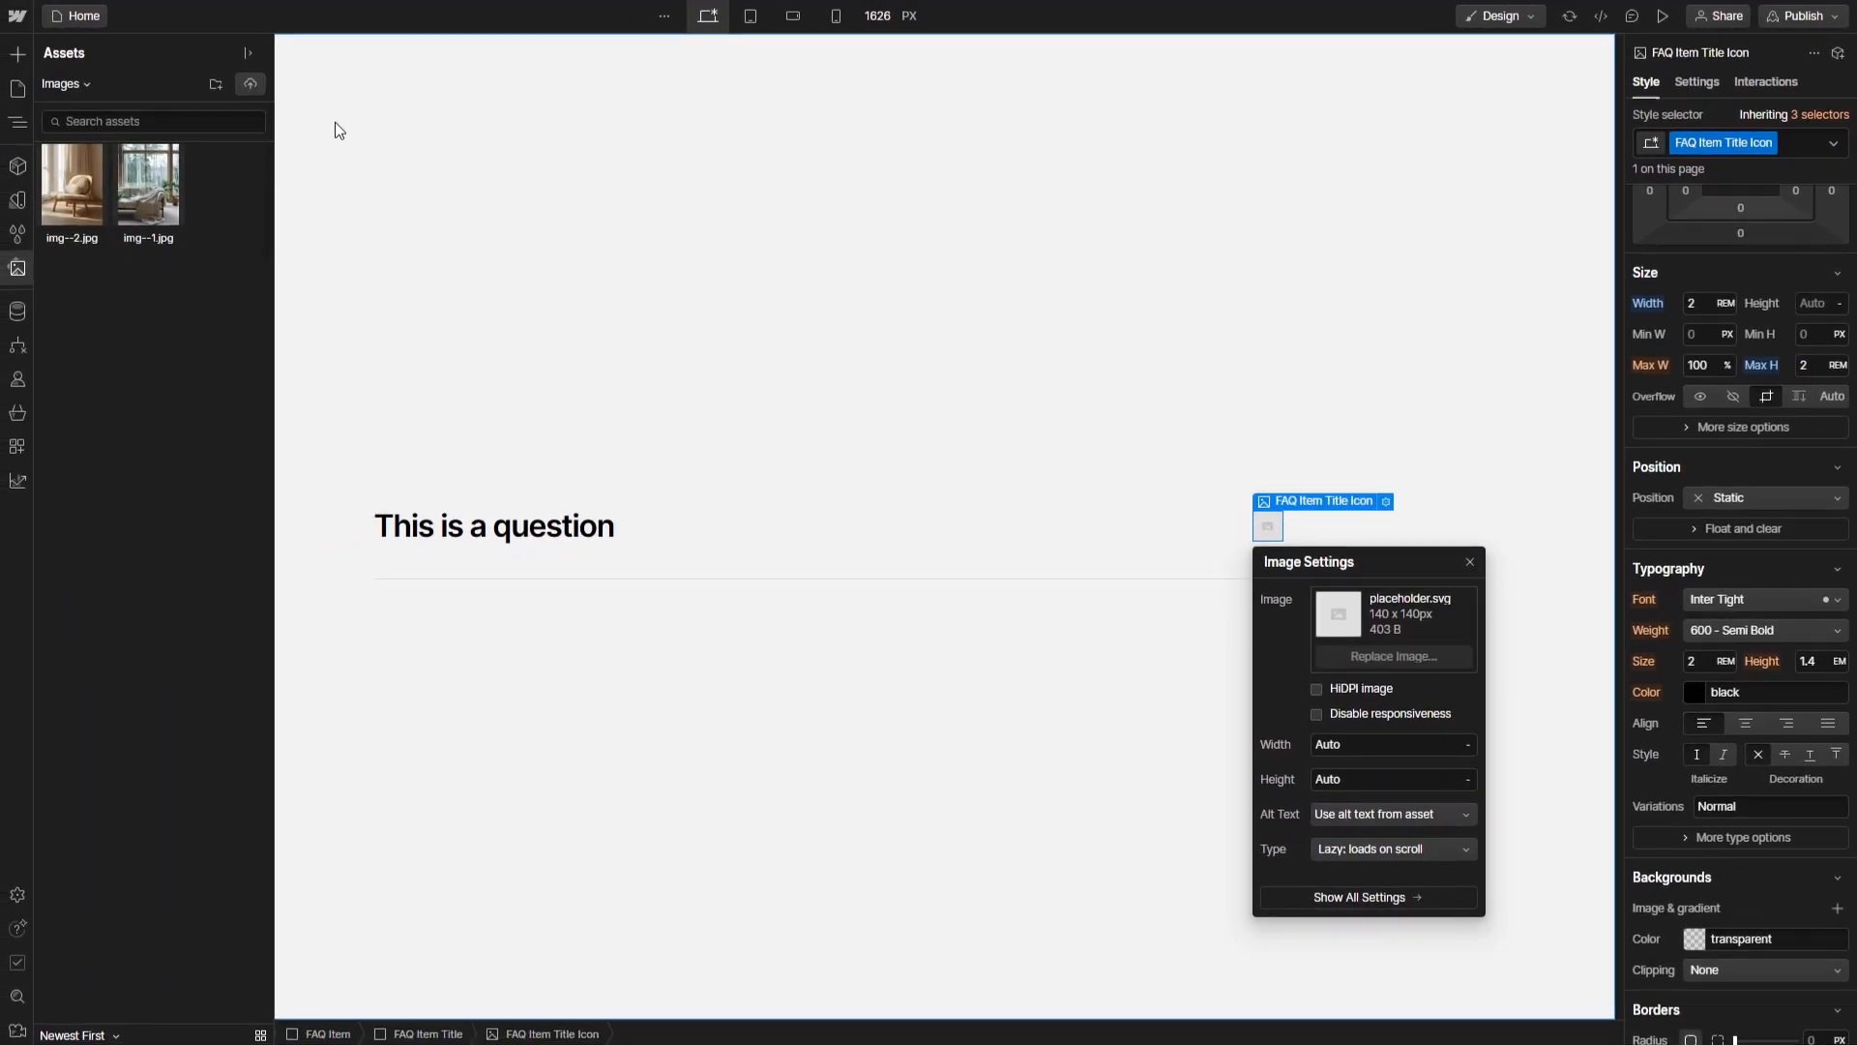
click(183, 91)
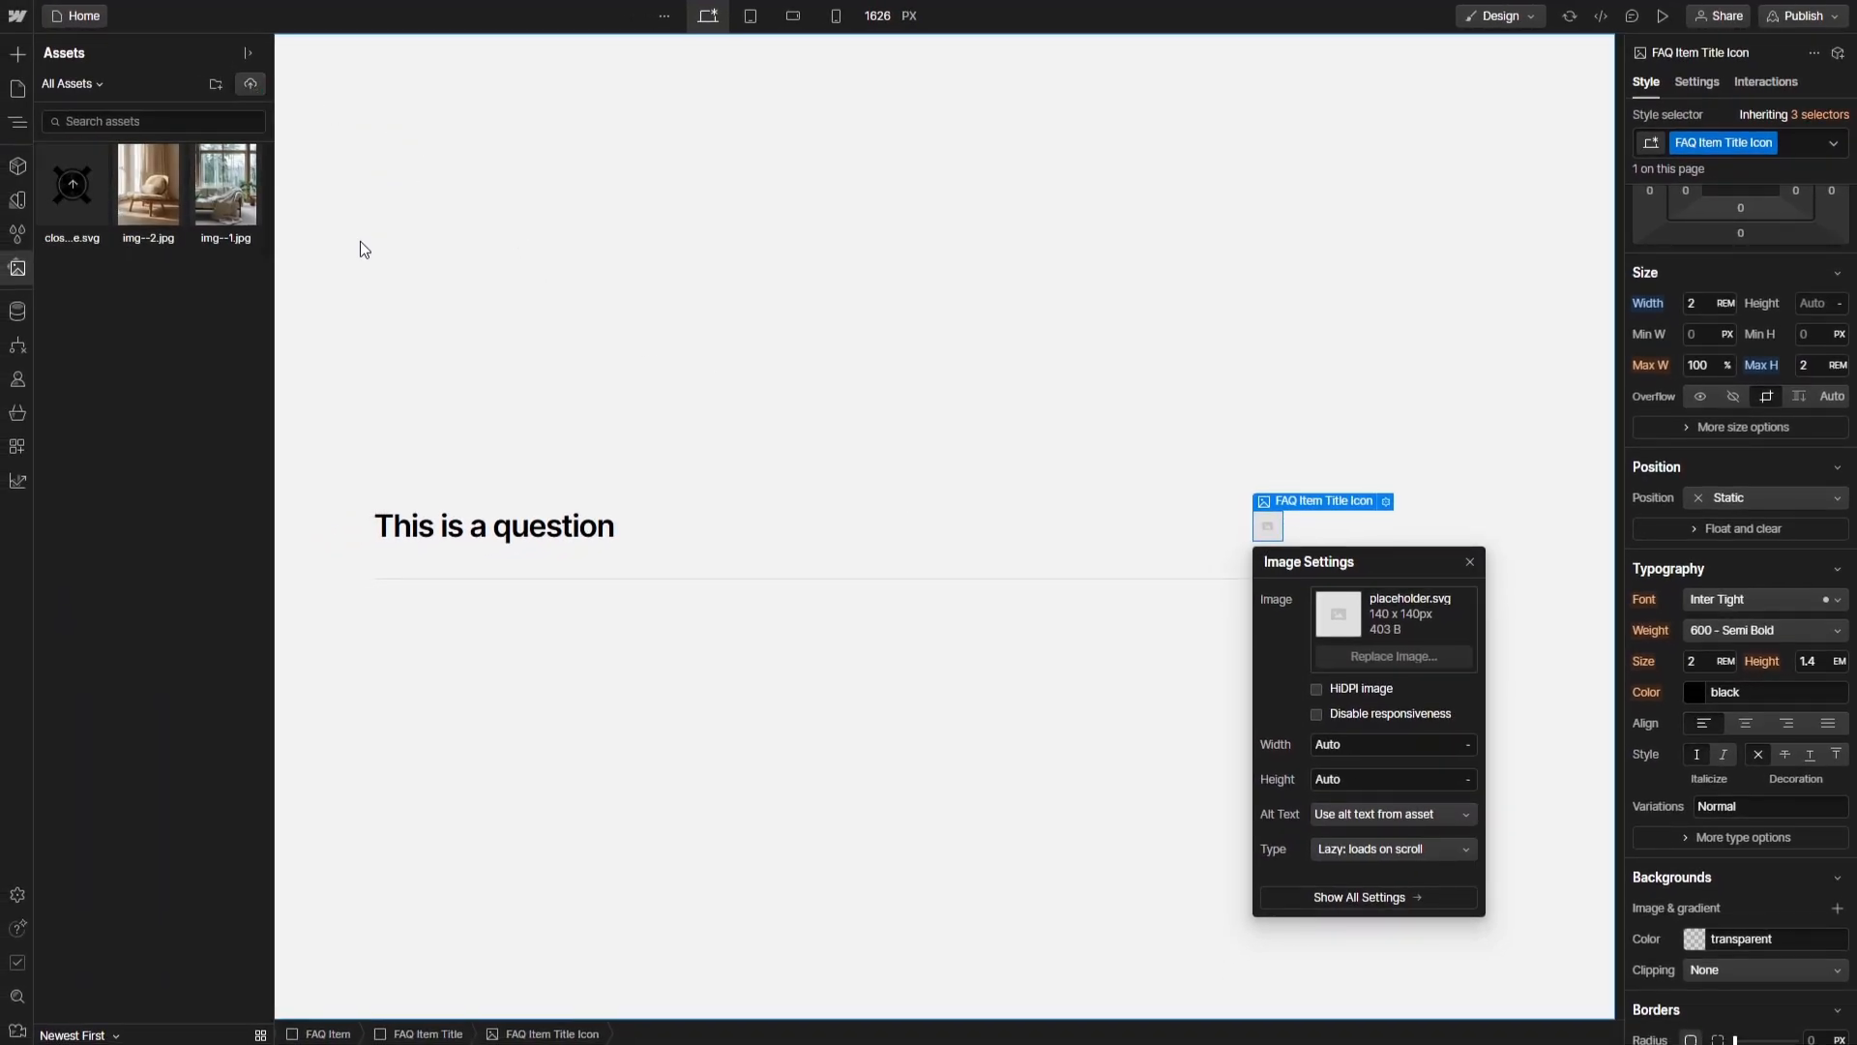
click(72, 185)
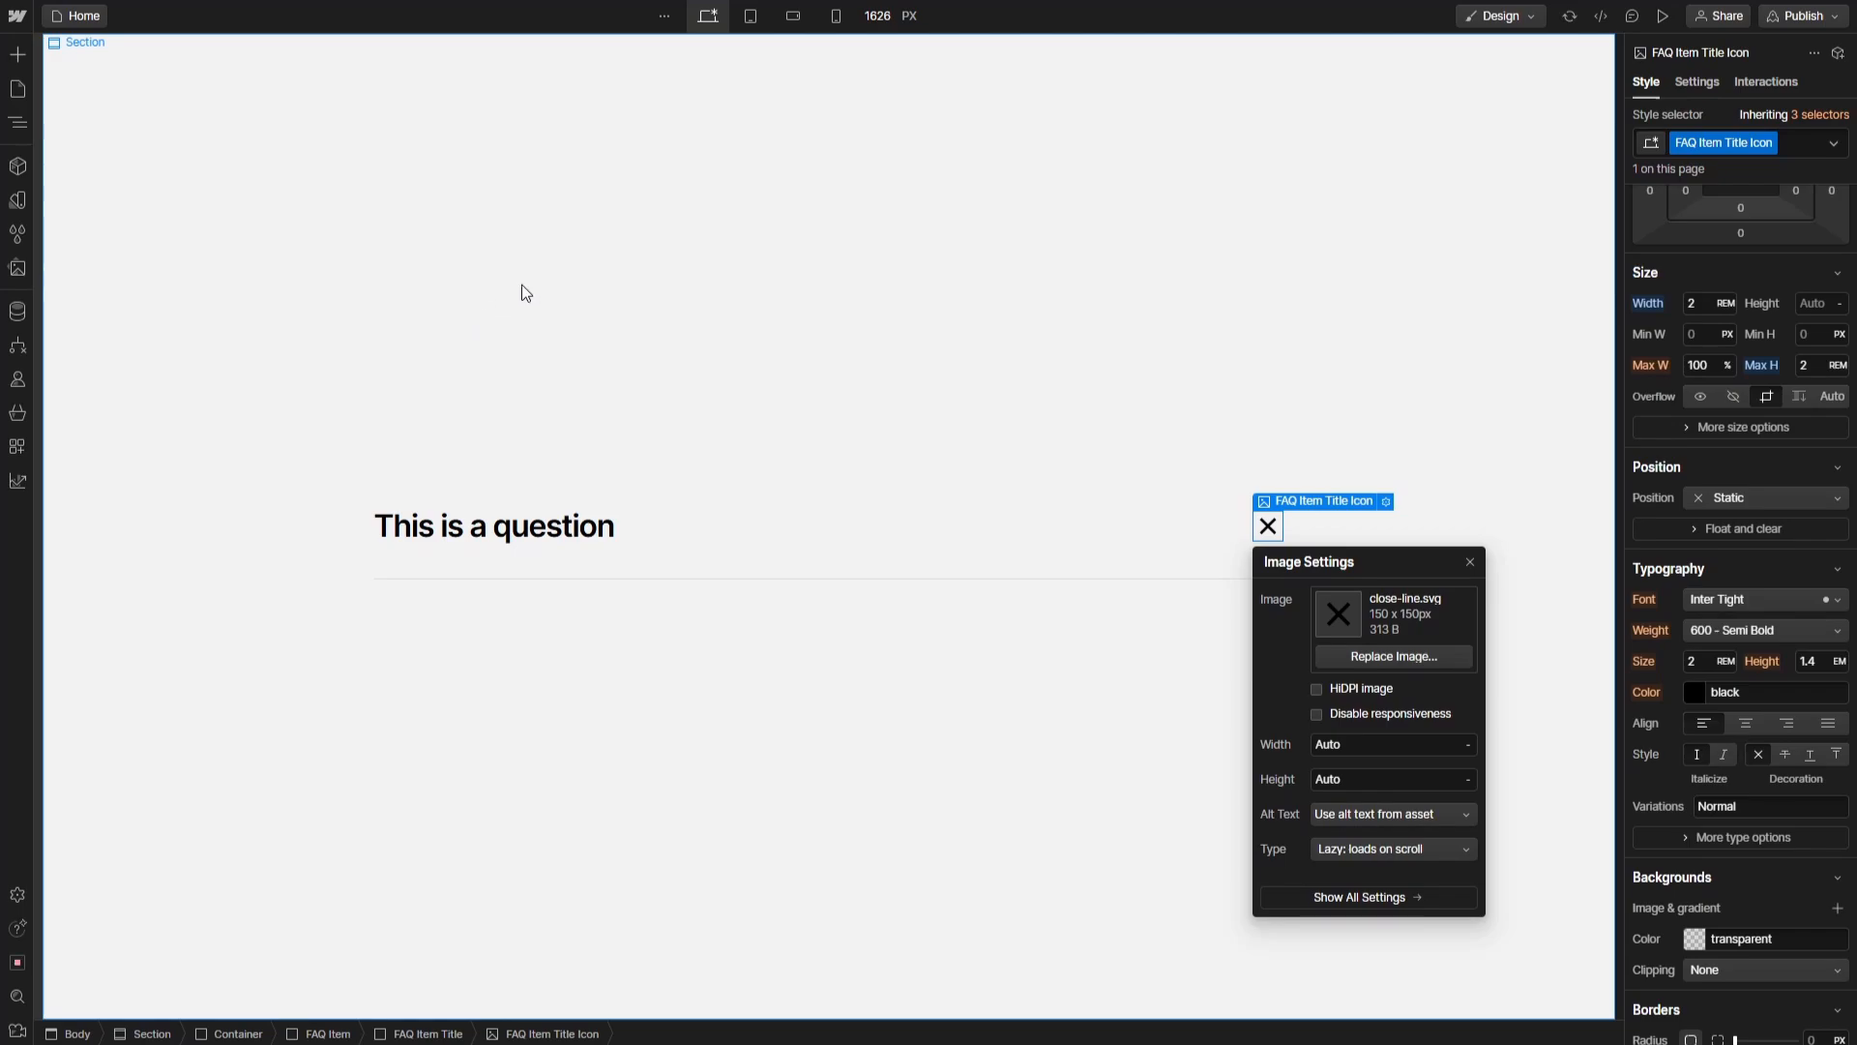
click(1469, 562)
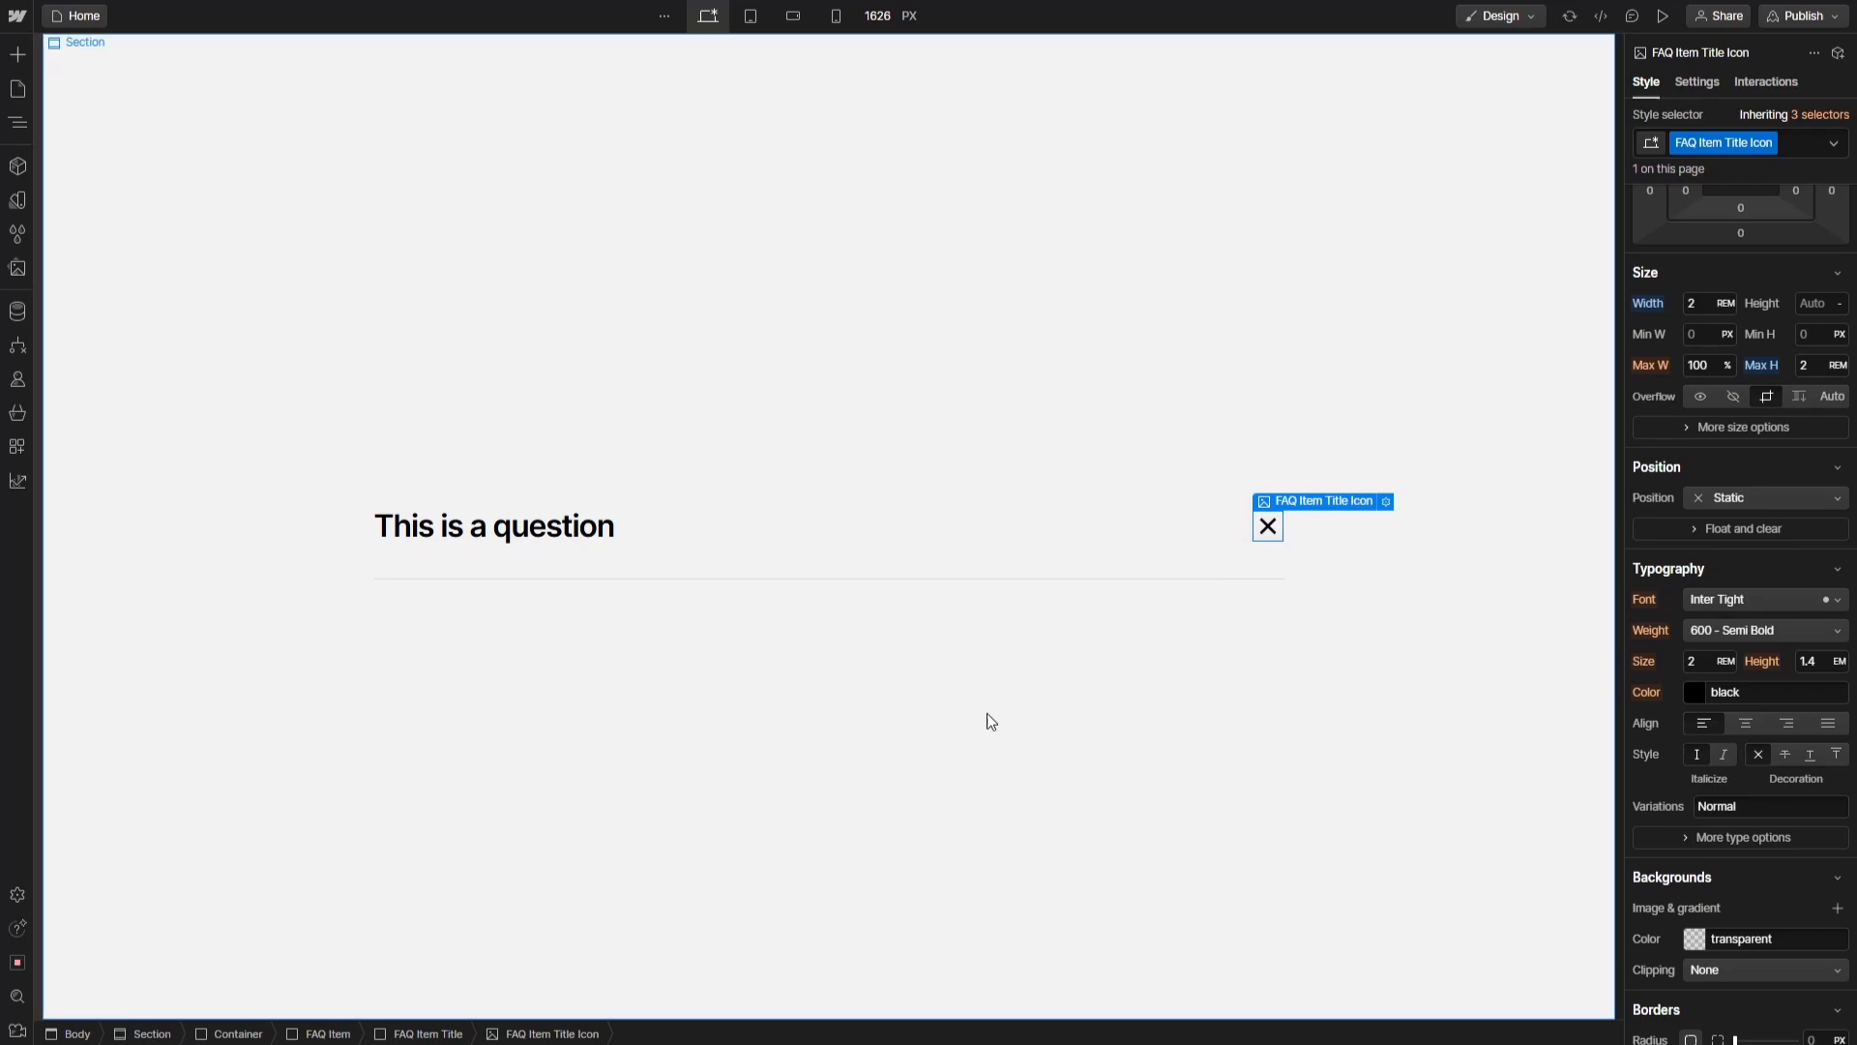
Add a 2D & 3D transform to the FAQ Item Title Icon
scroll(1710, 681, down, 10)
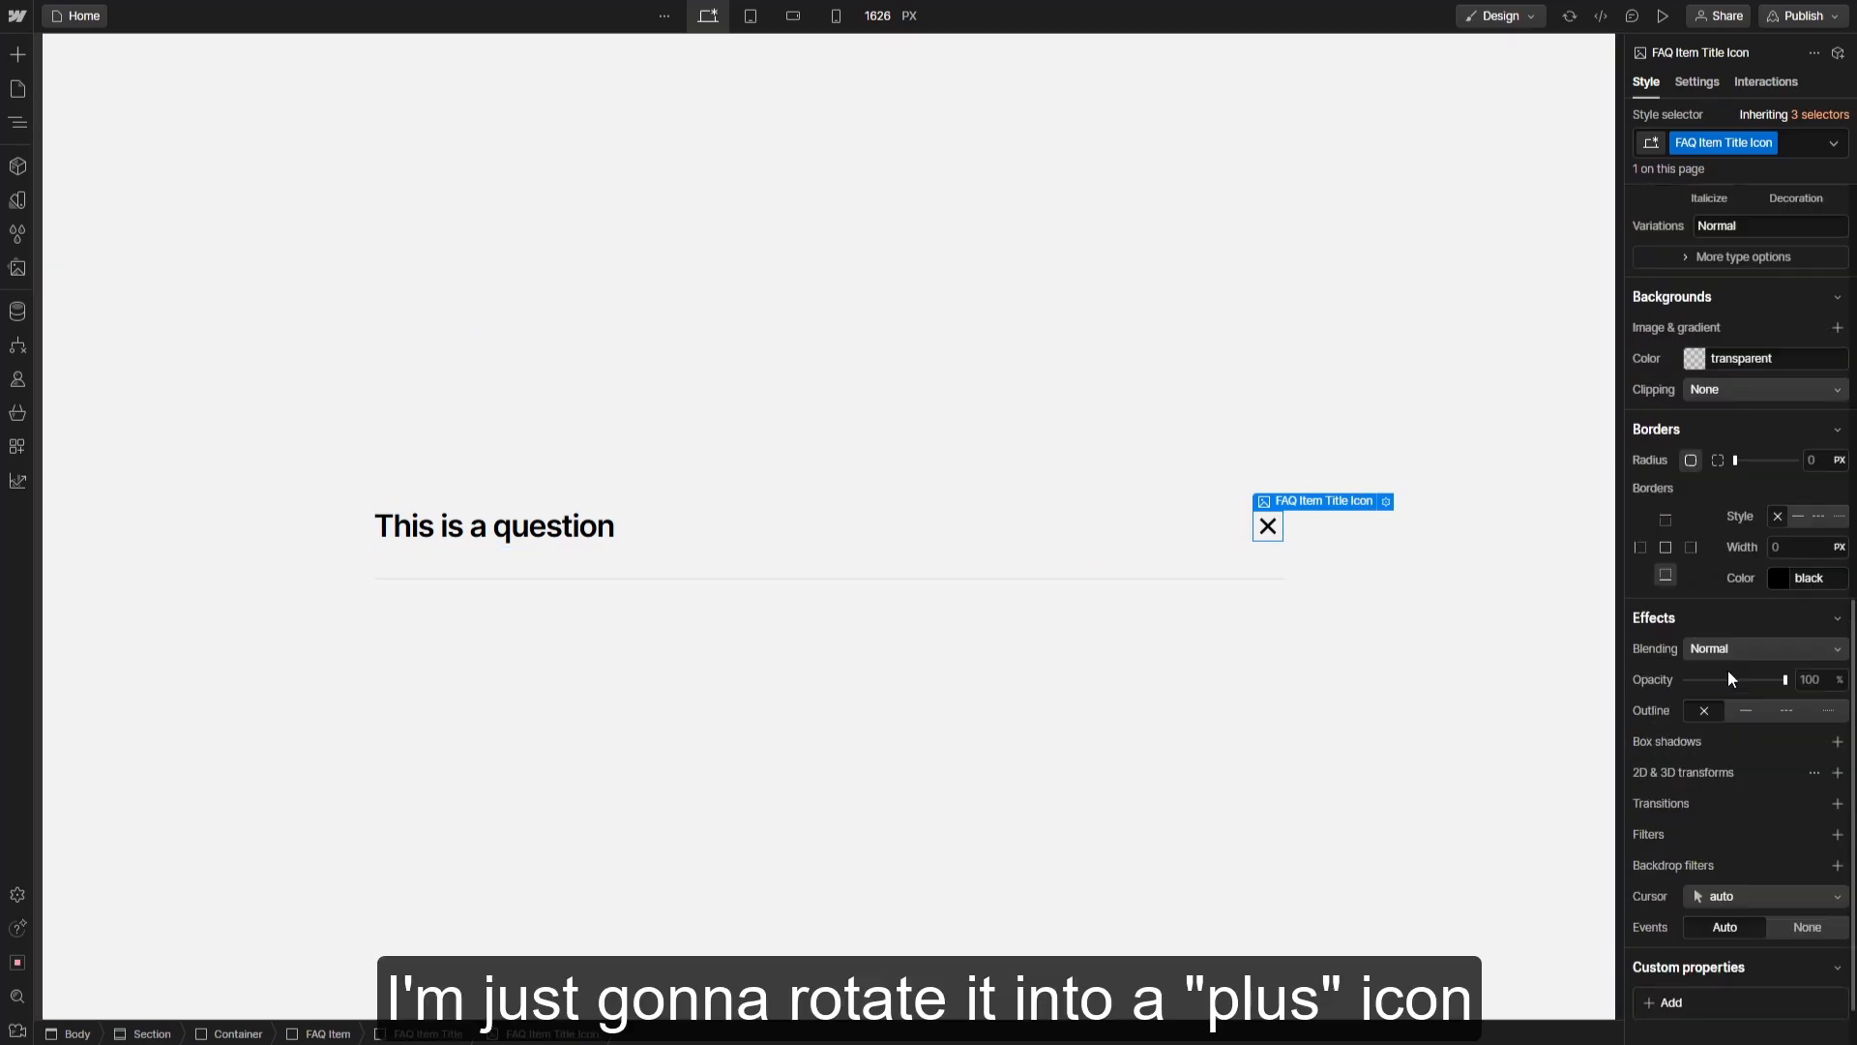
click(1836, 672)
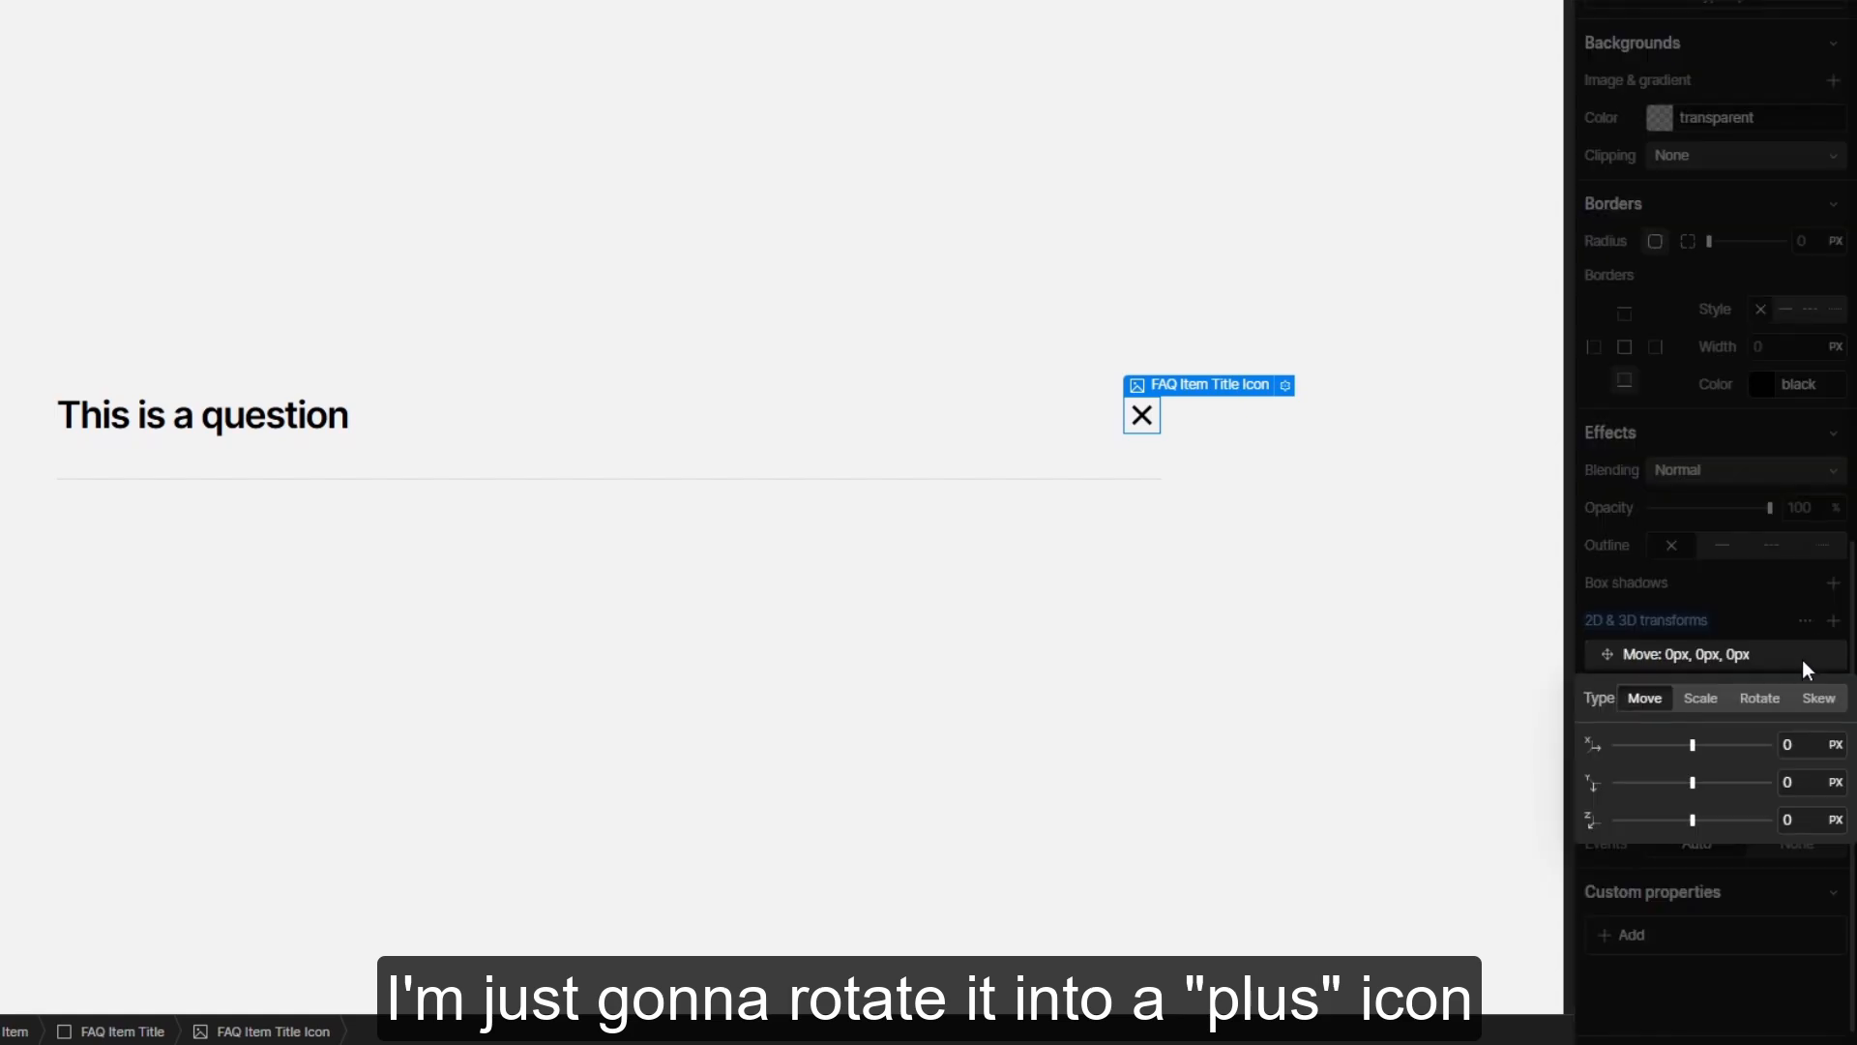
key(BackSpace)
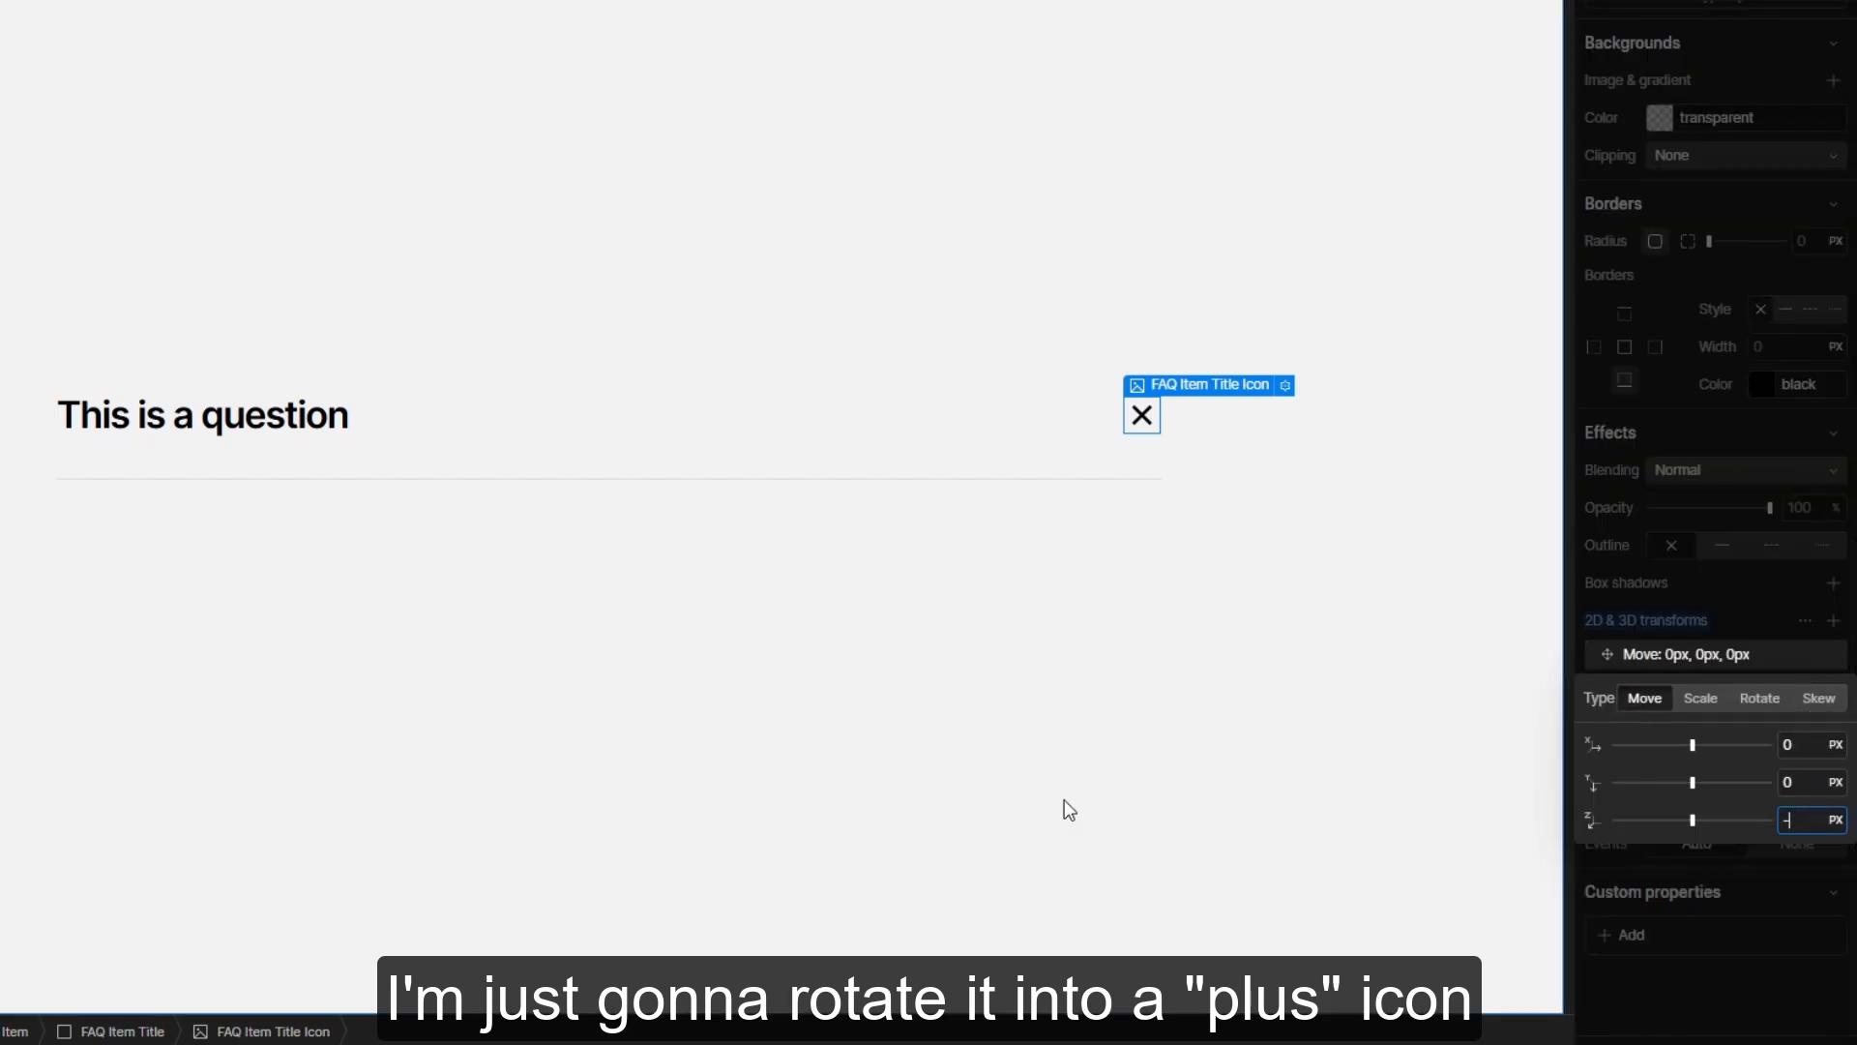
key(Return)
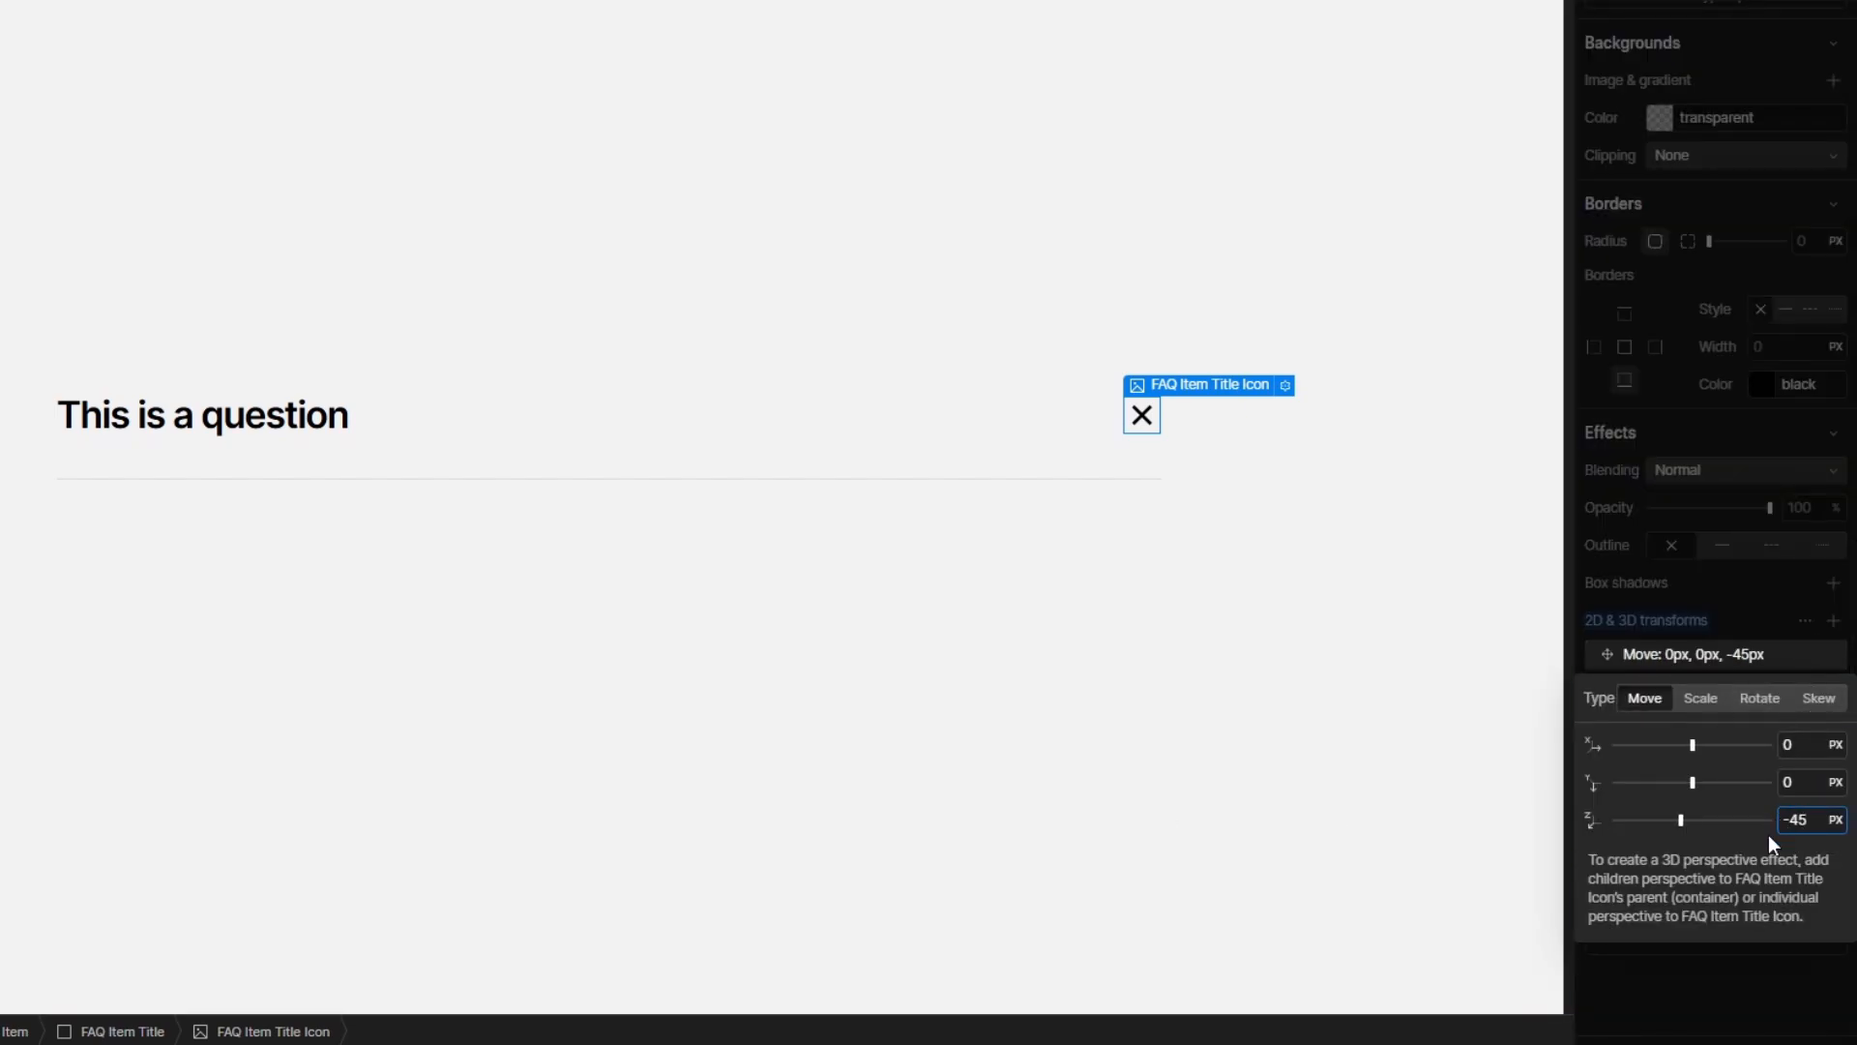
click(1759, 702)
click(1625, 703)
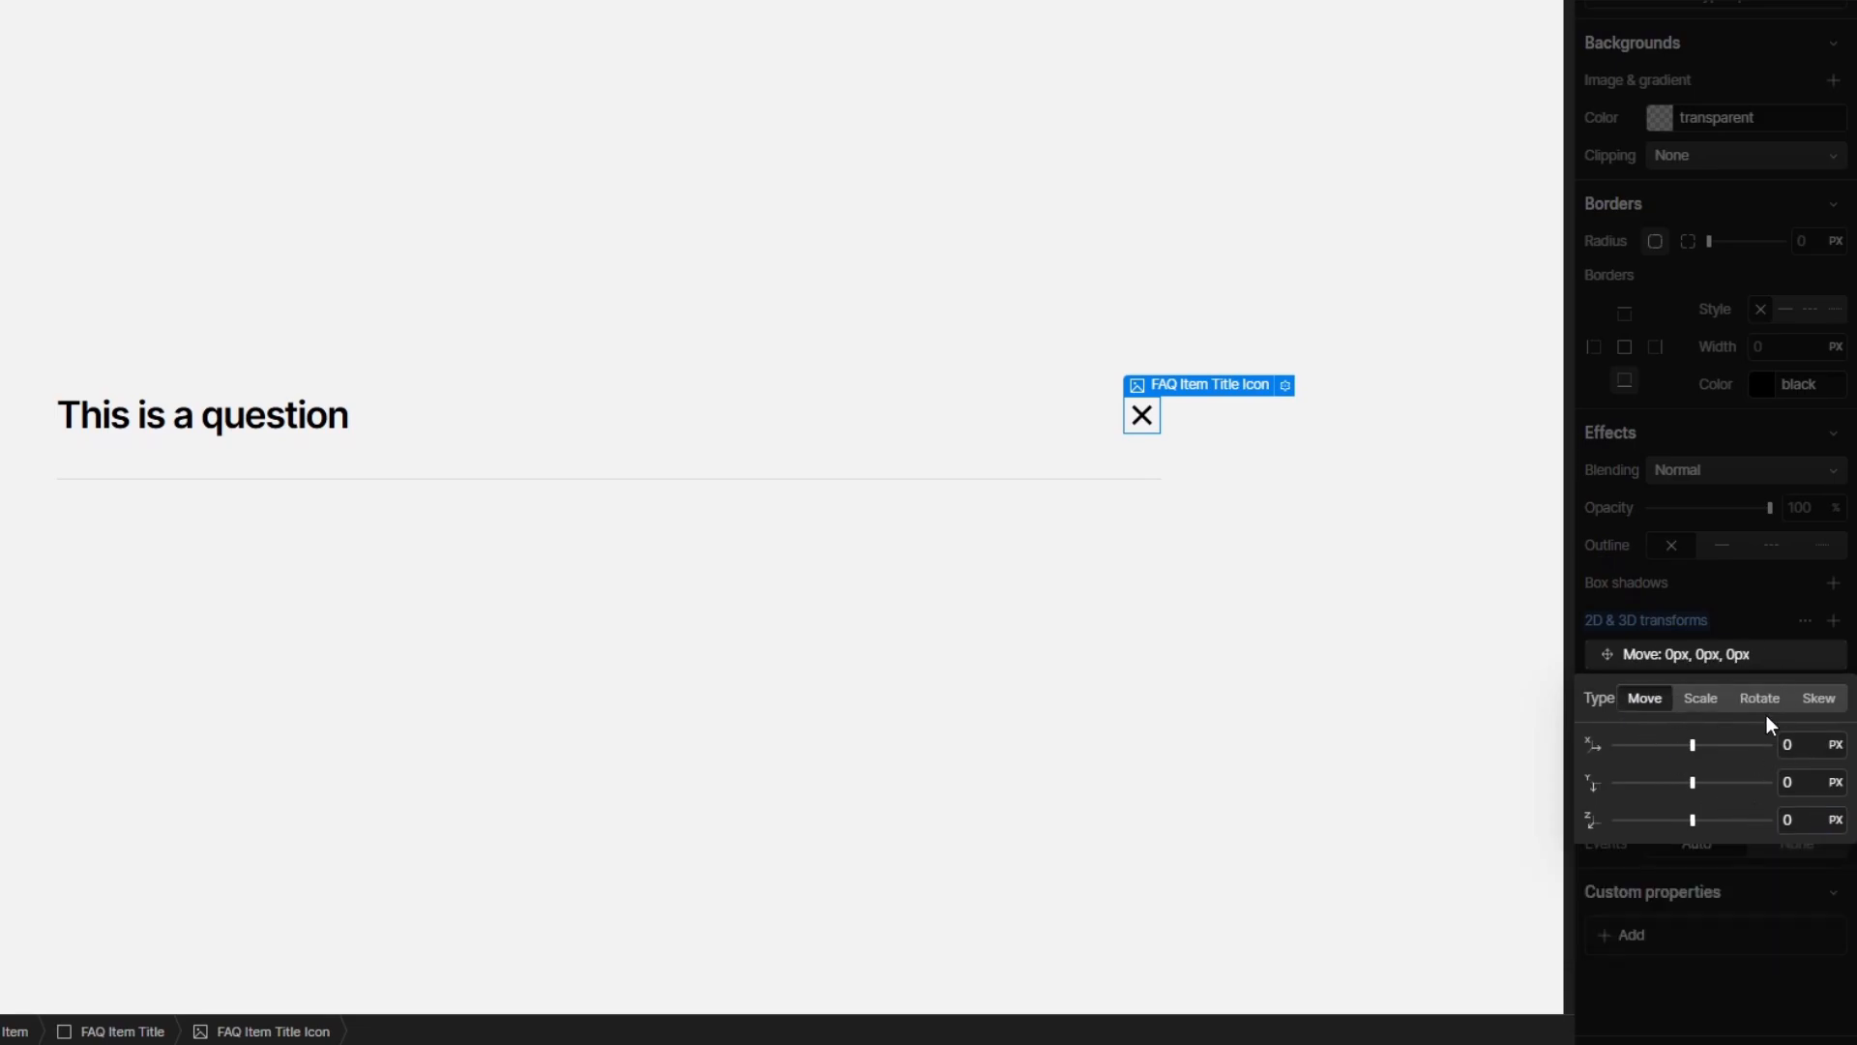
Make the icon's transform a rotation of -45 degrees on the Z axis so the cross becomes a plus
click(1761, 701)
click(1789, 819)
text(-4)
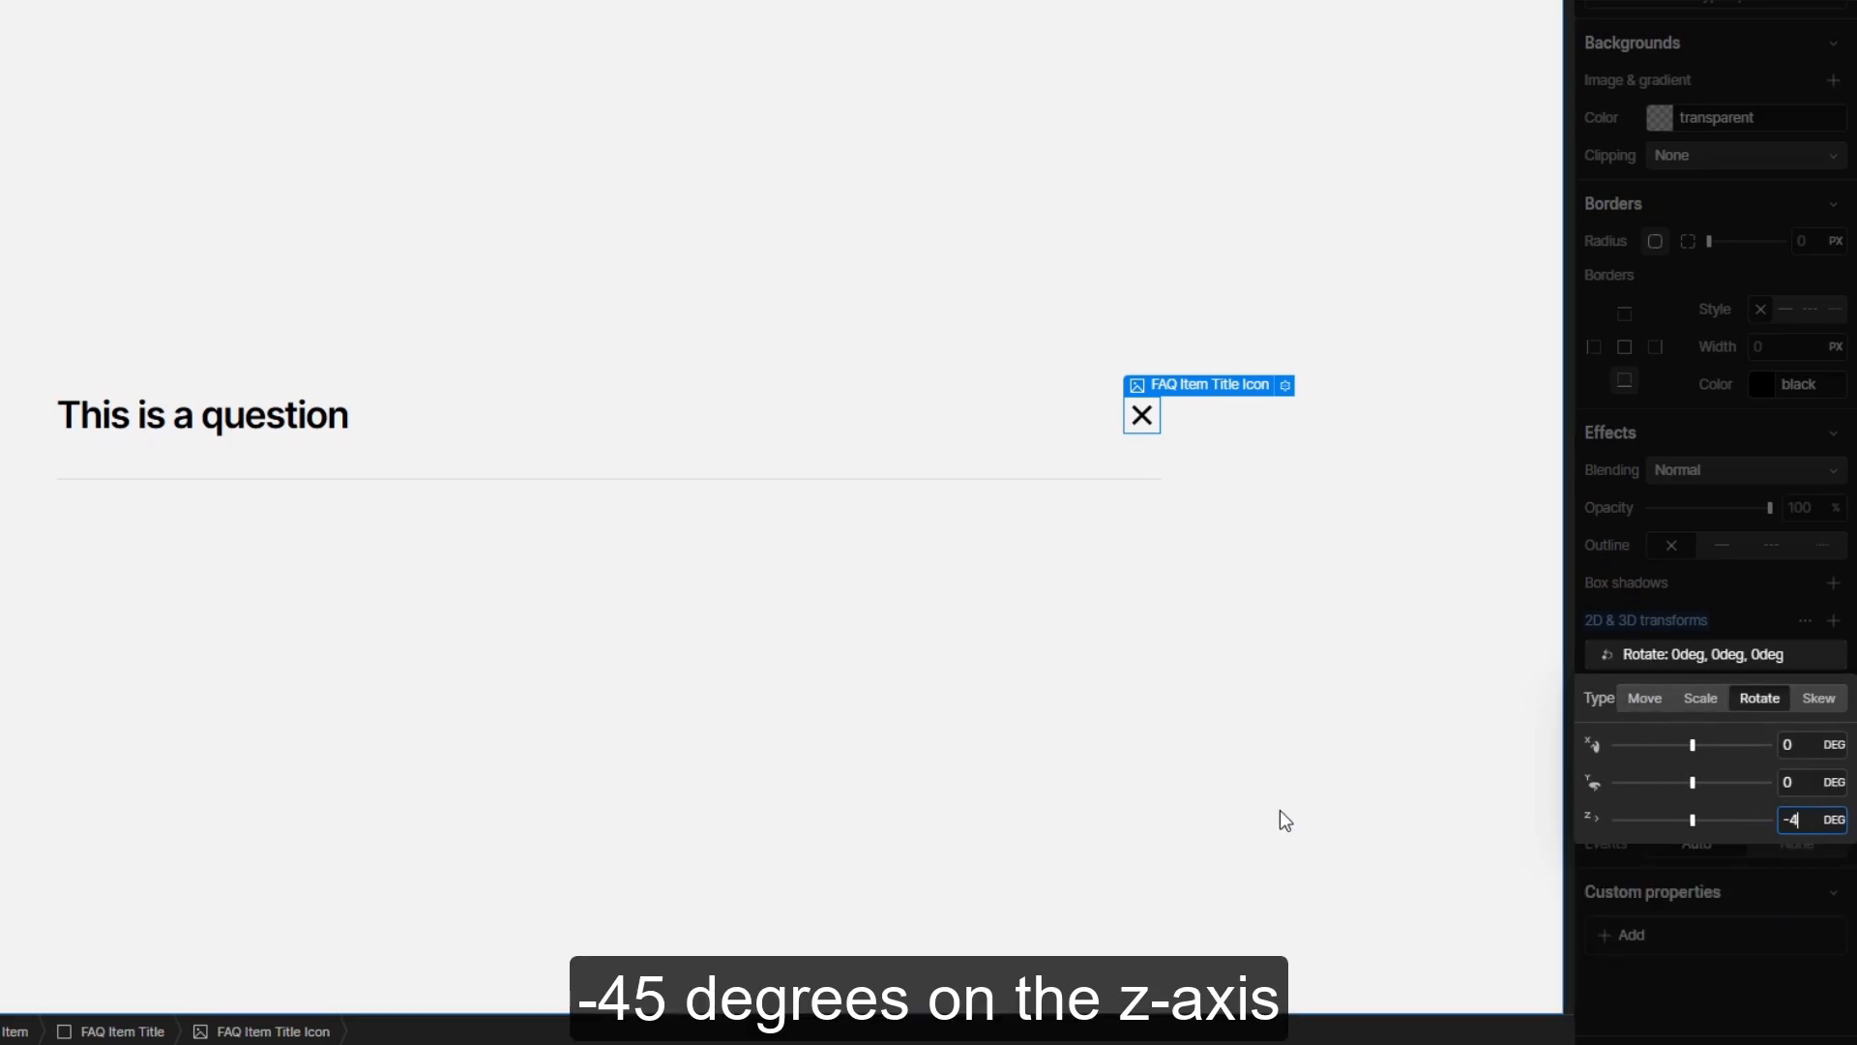
text(5)
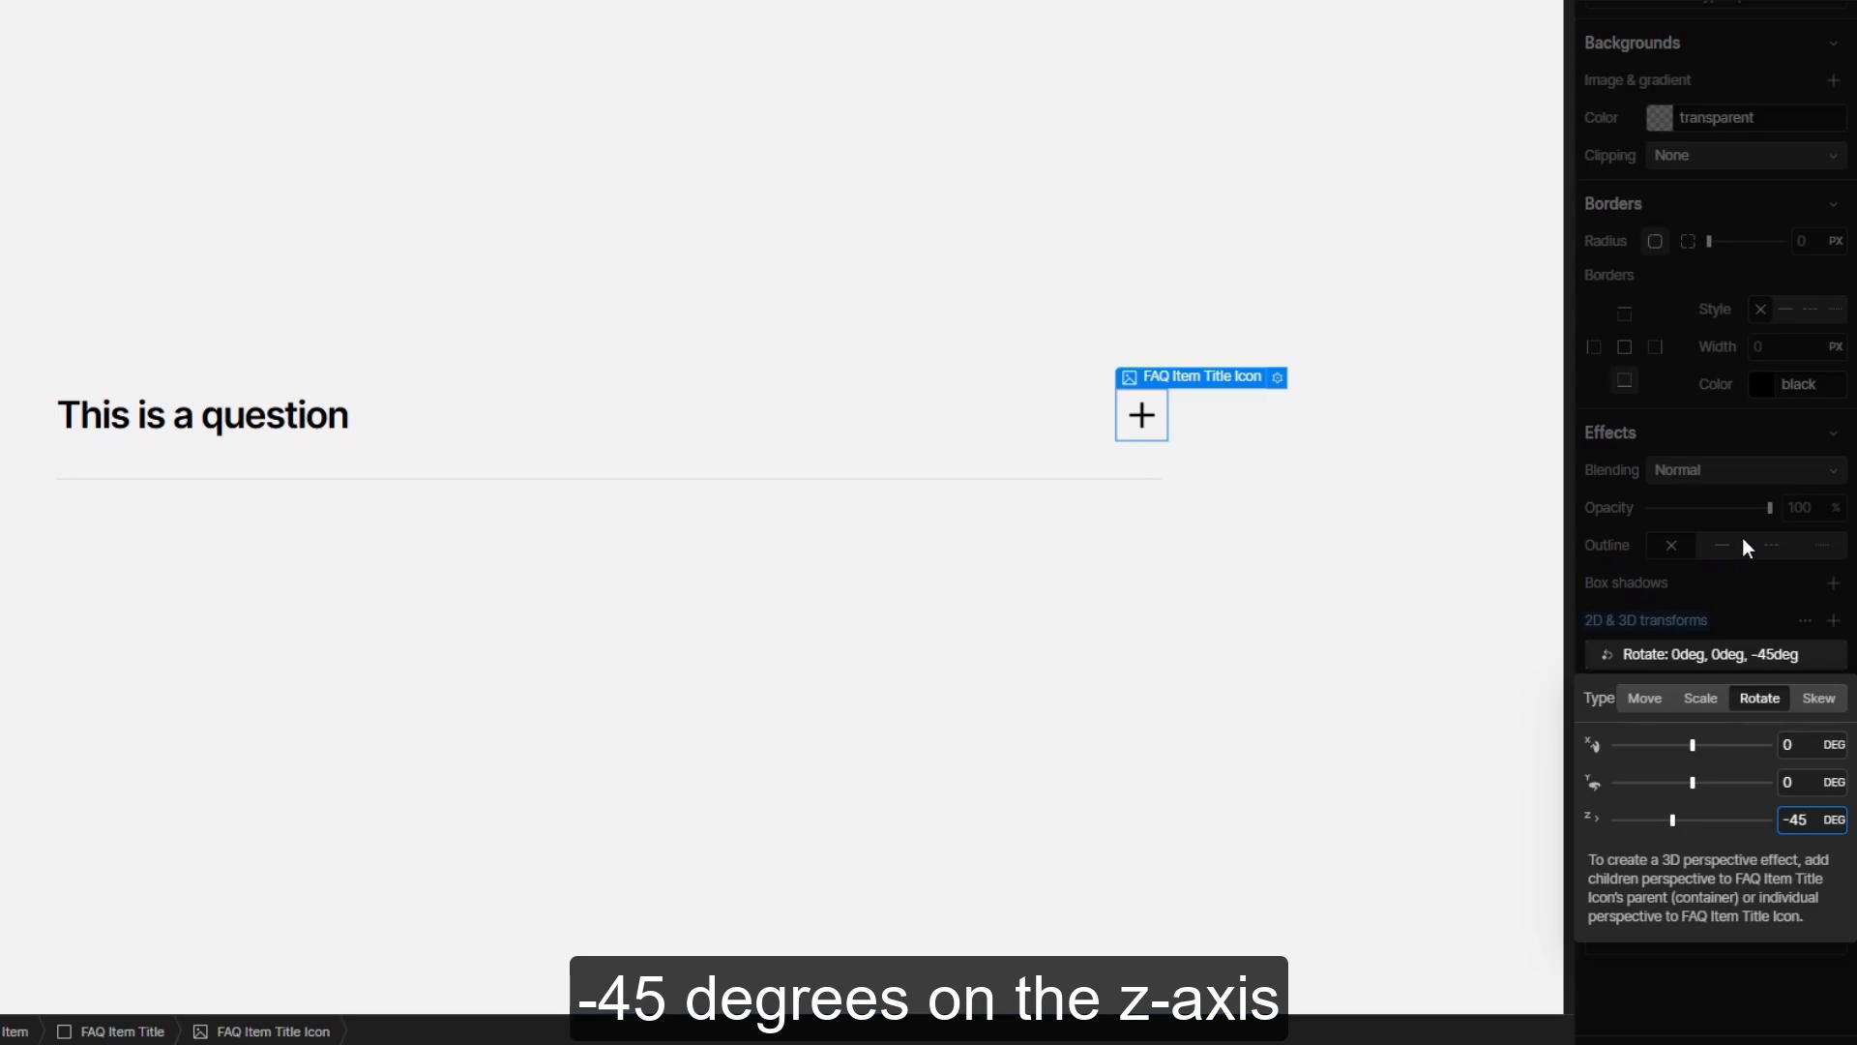
click(1745, 541)
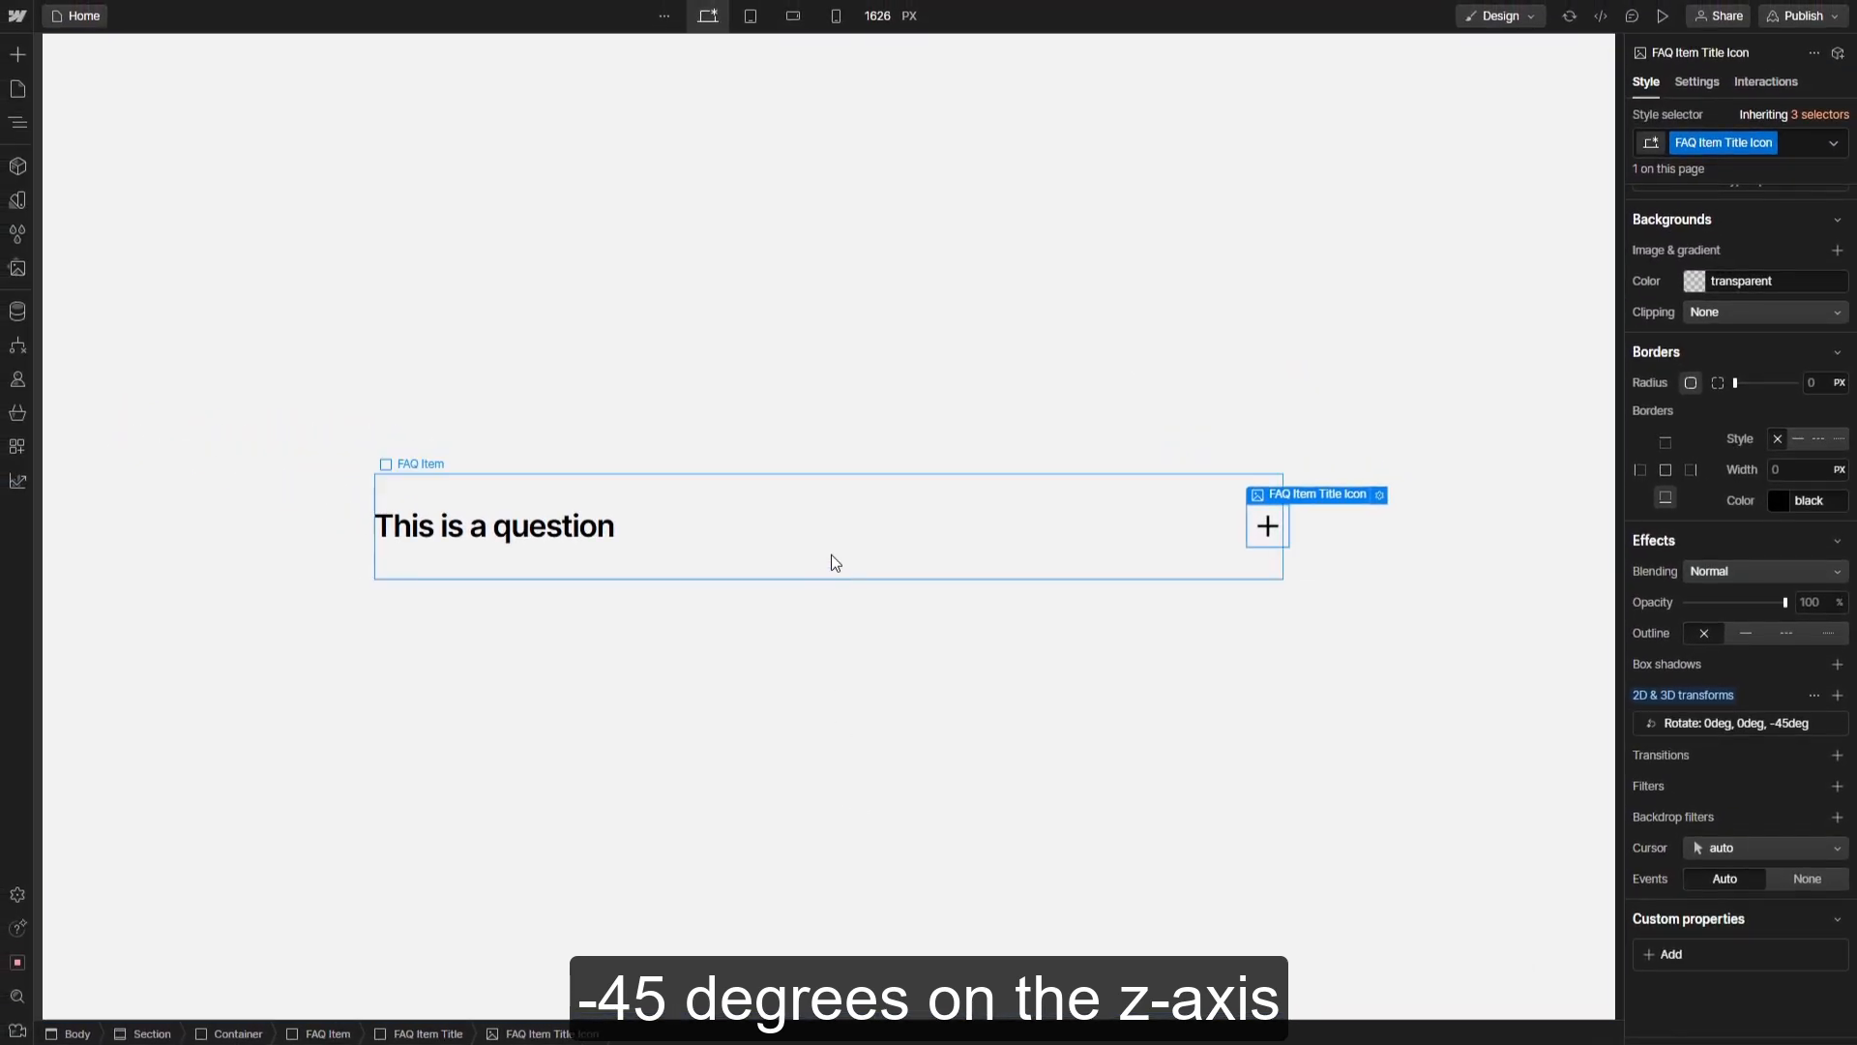
Add a Div Block inside the FAQ Item below the title and give it the new class "FAQ Item Body"
click(820, 549)
key(ctrl+k)
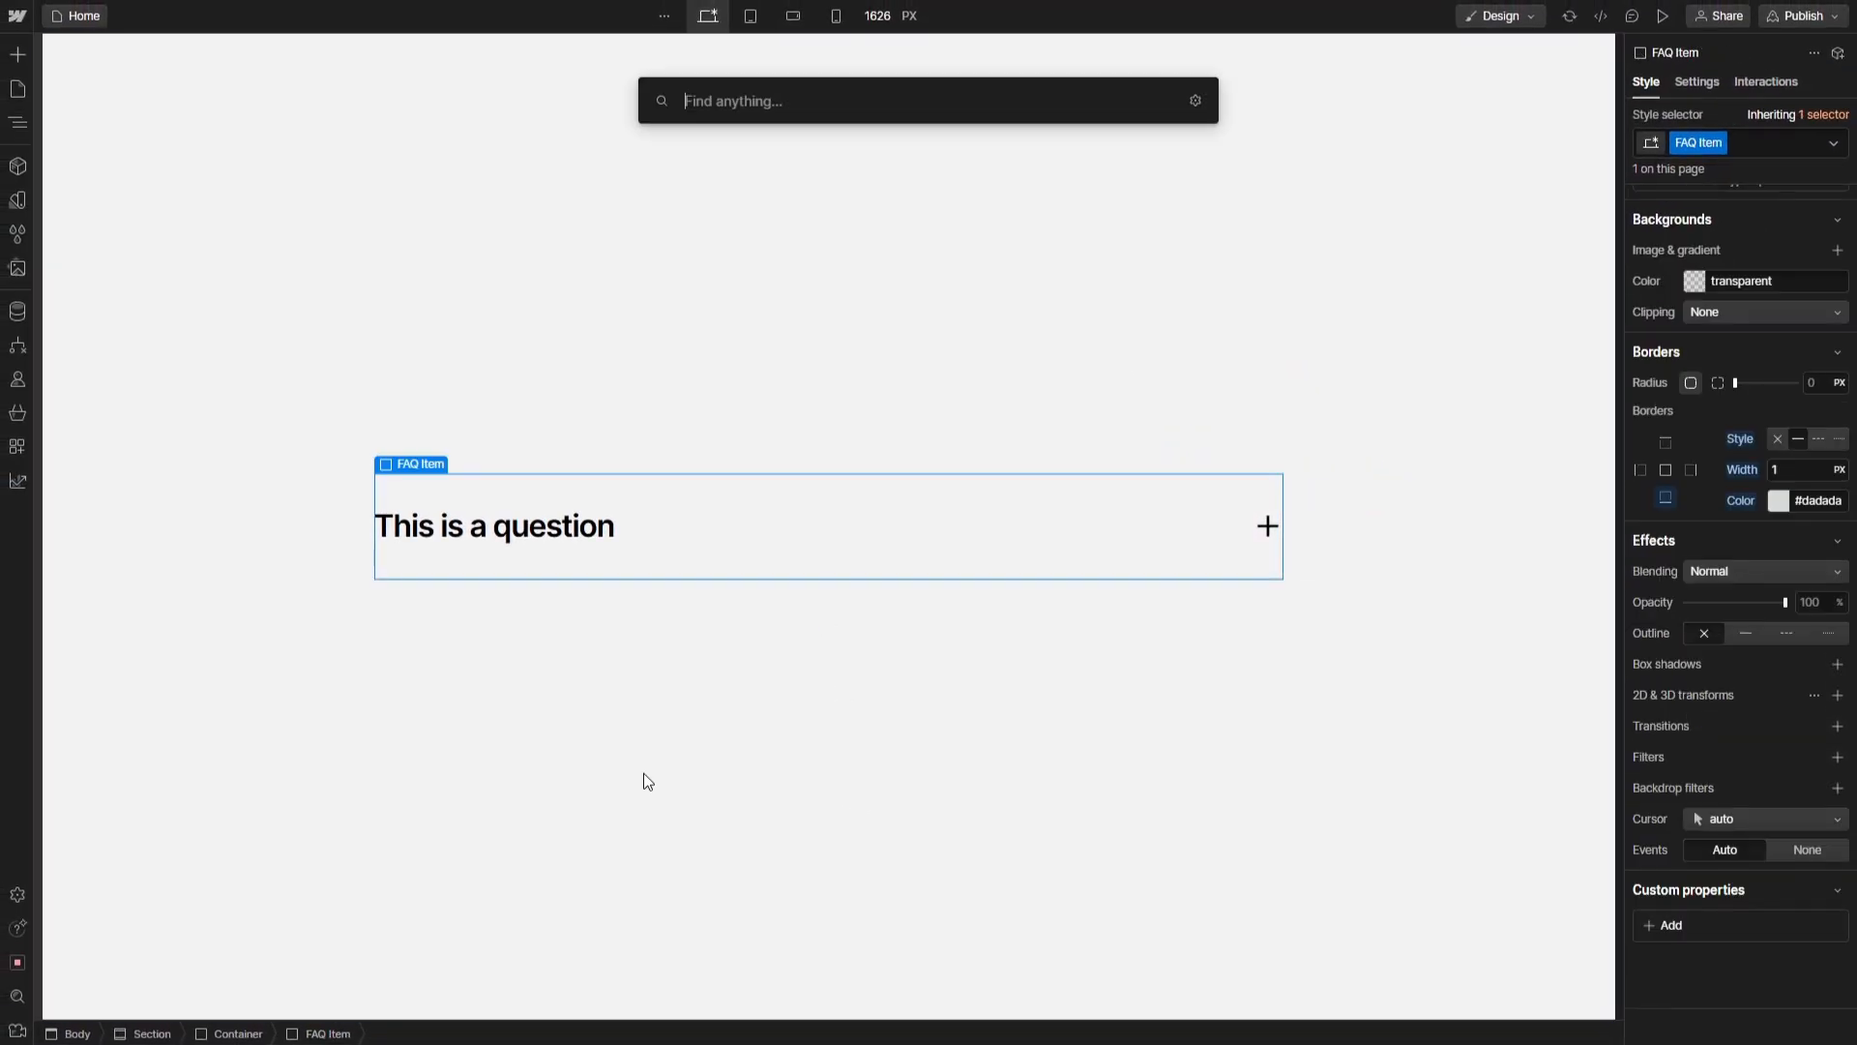
text(d)
click(706, 193)
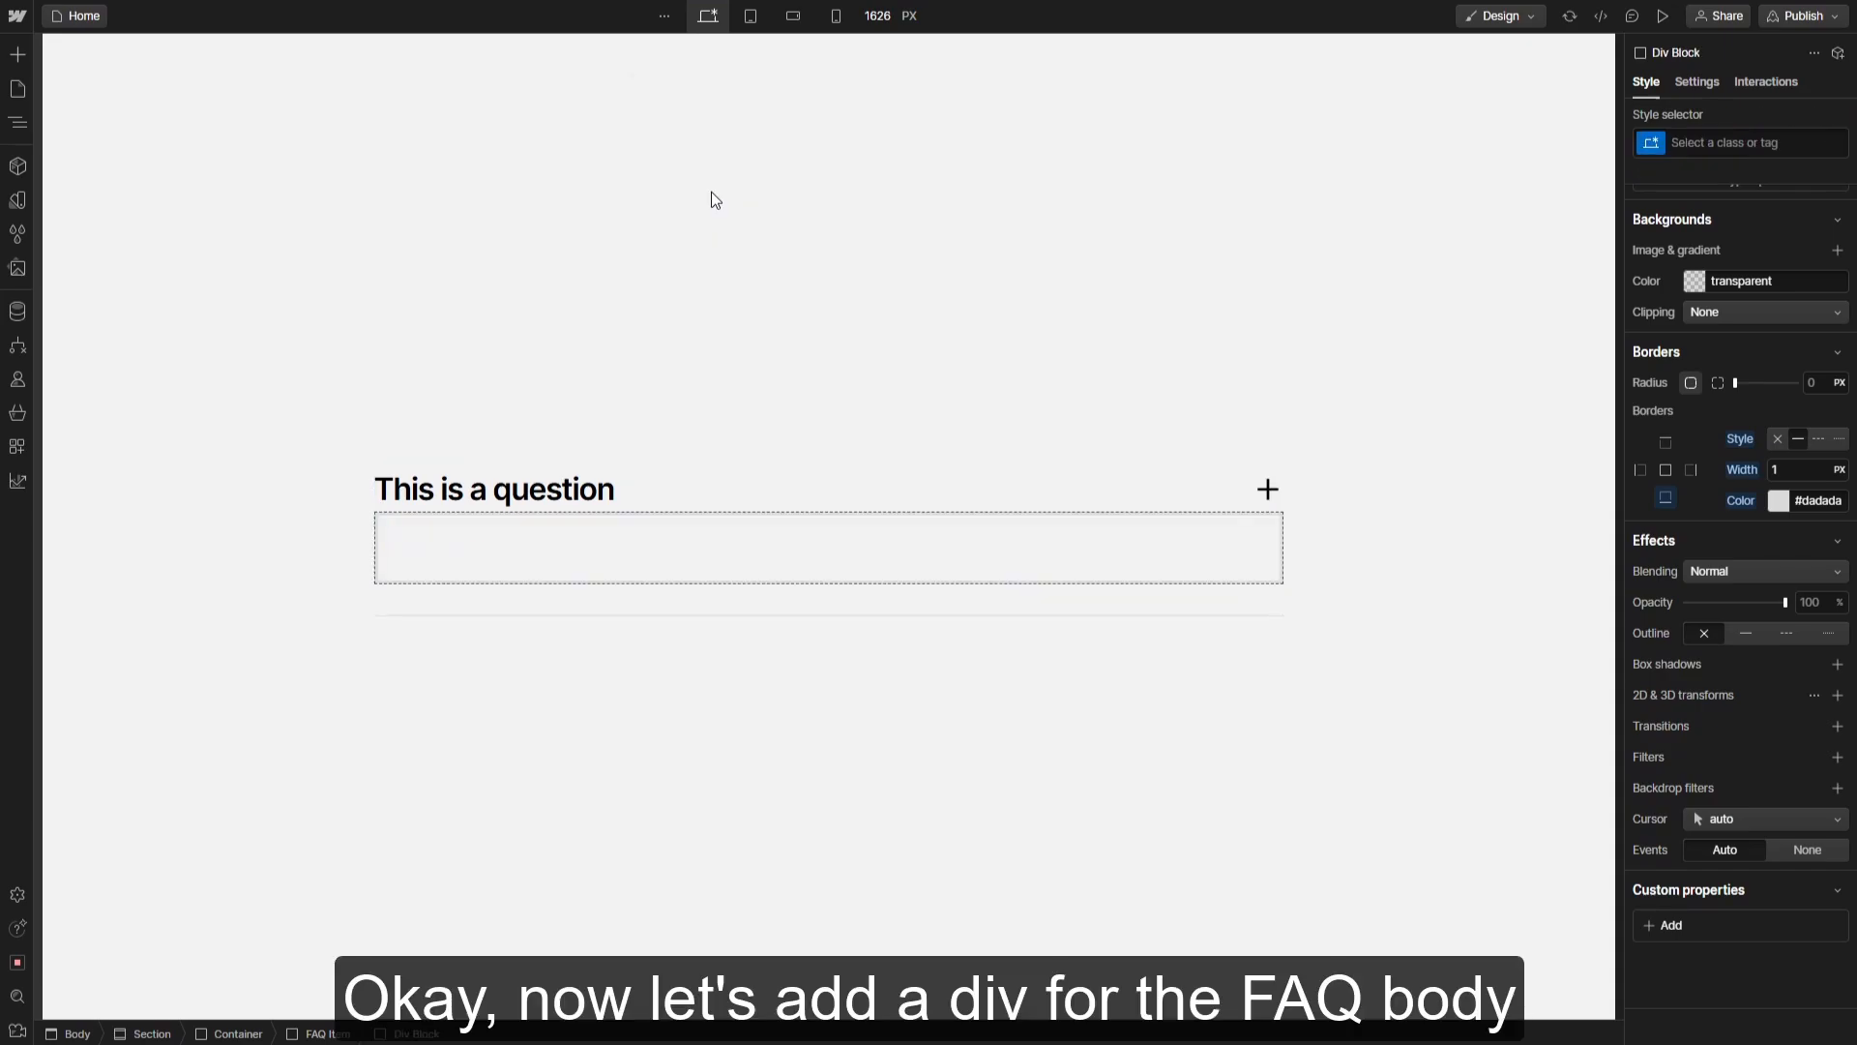
click(1615, 172)
text(FA)
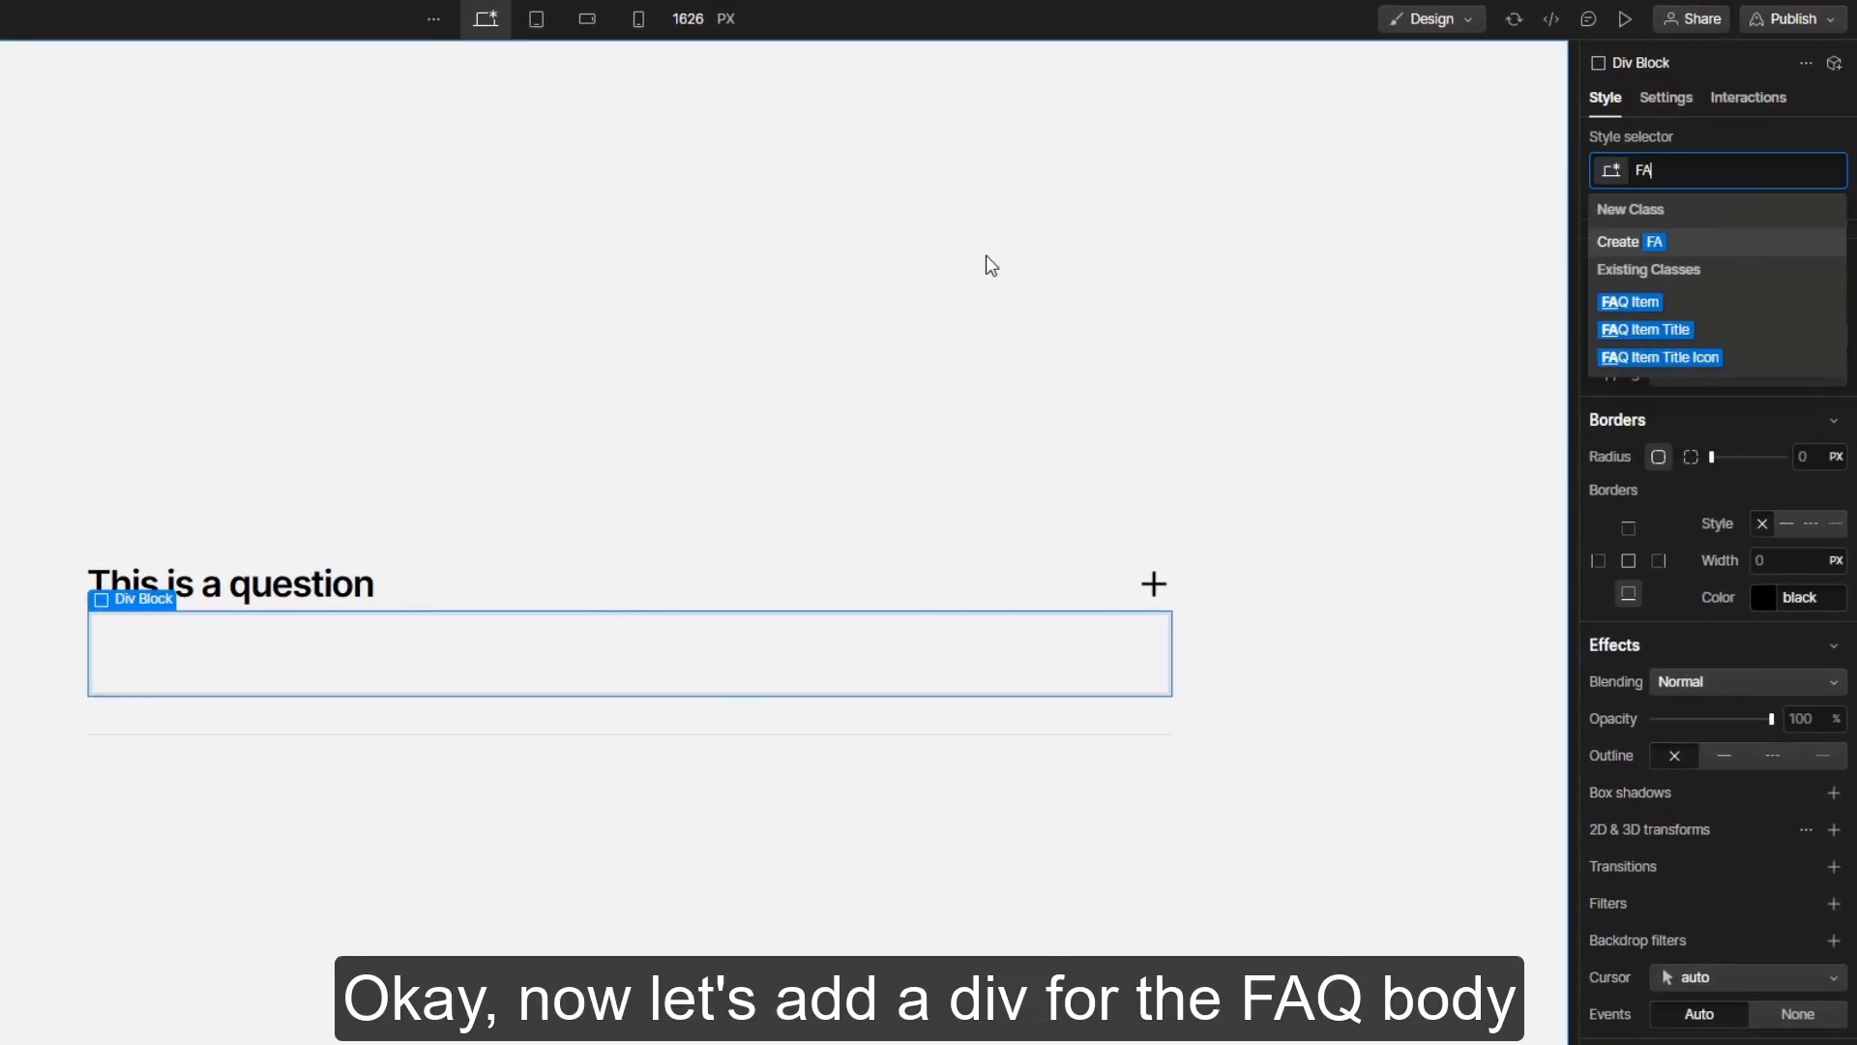
text(Q Item Body)
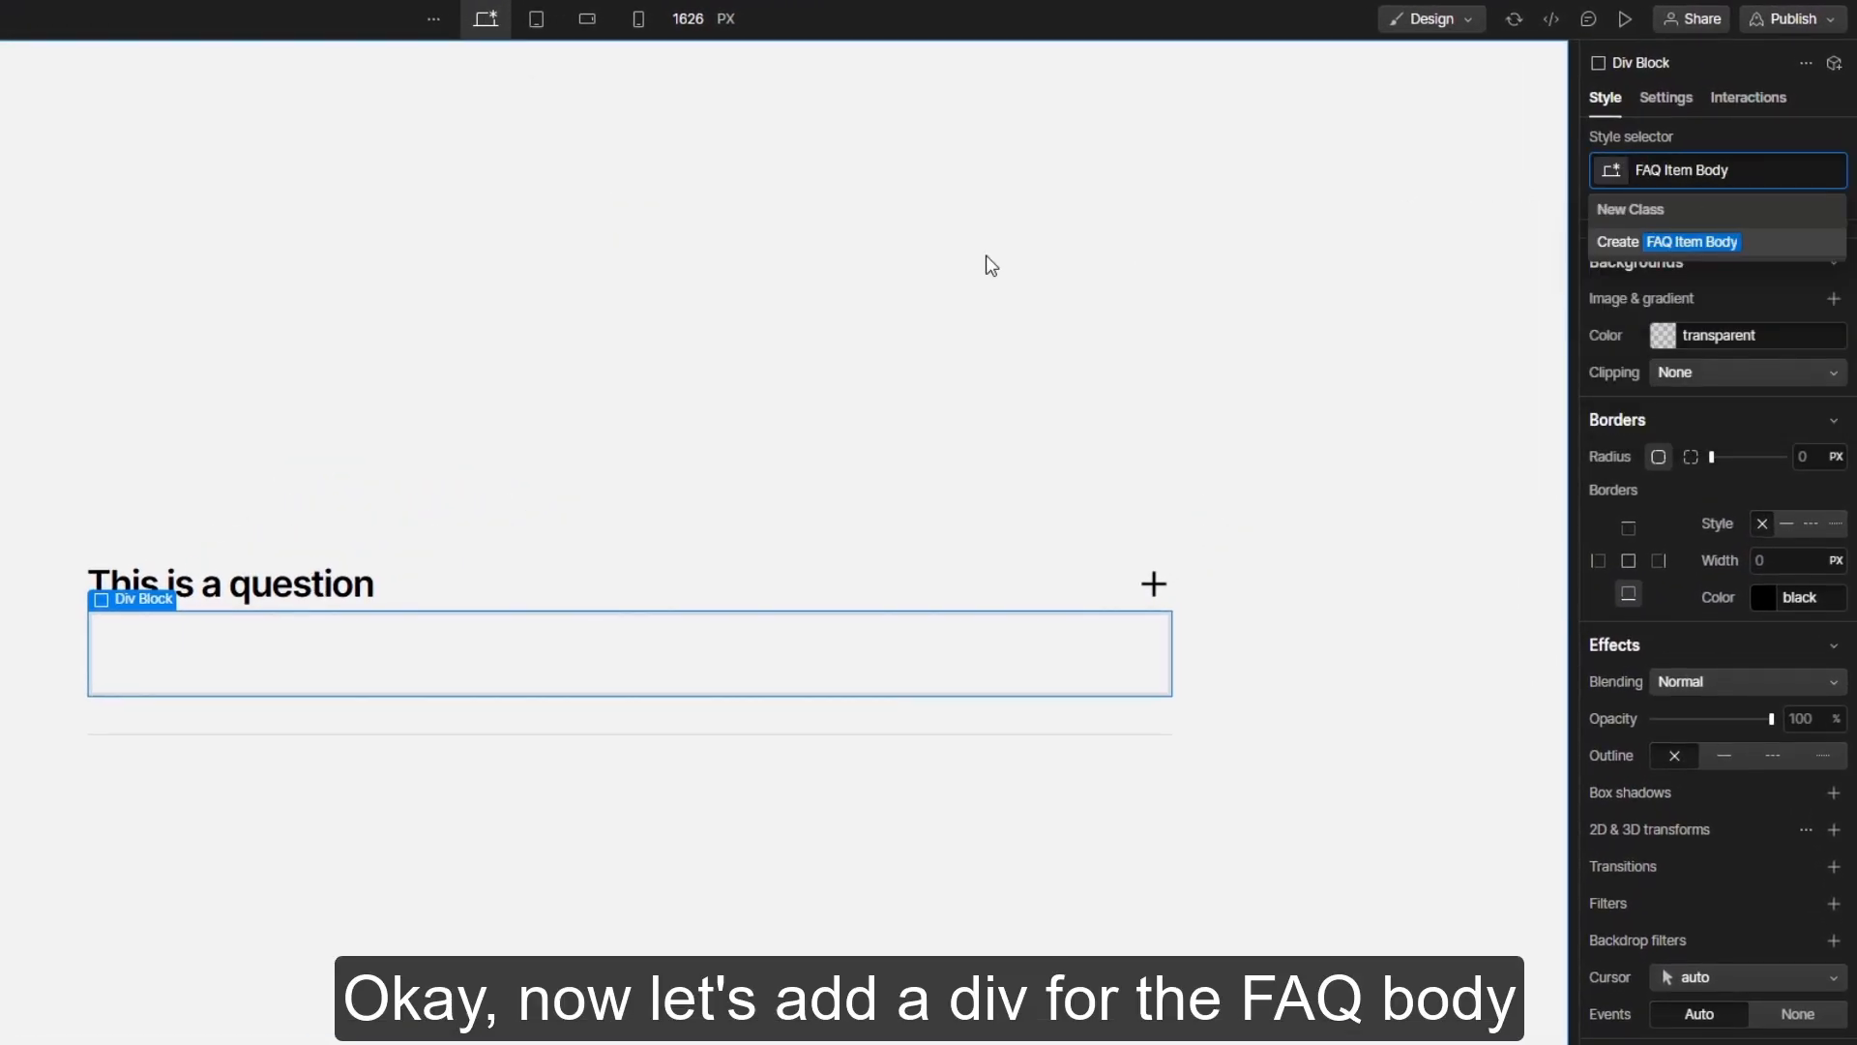
key(Return)
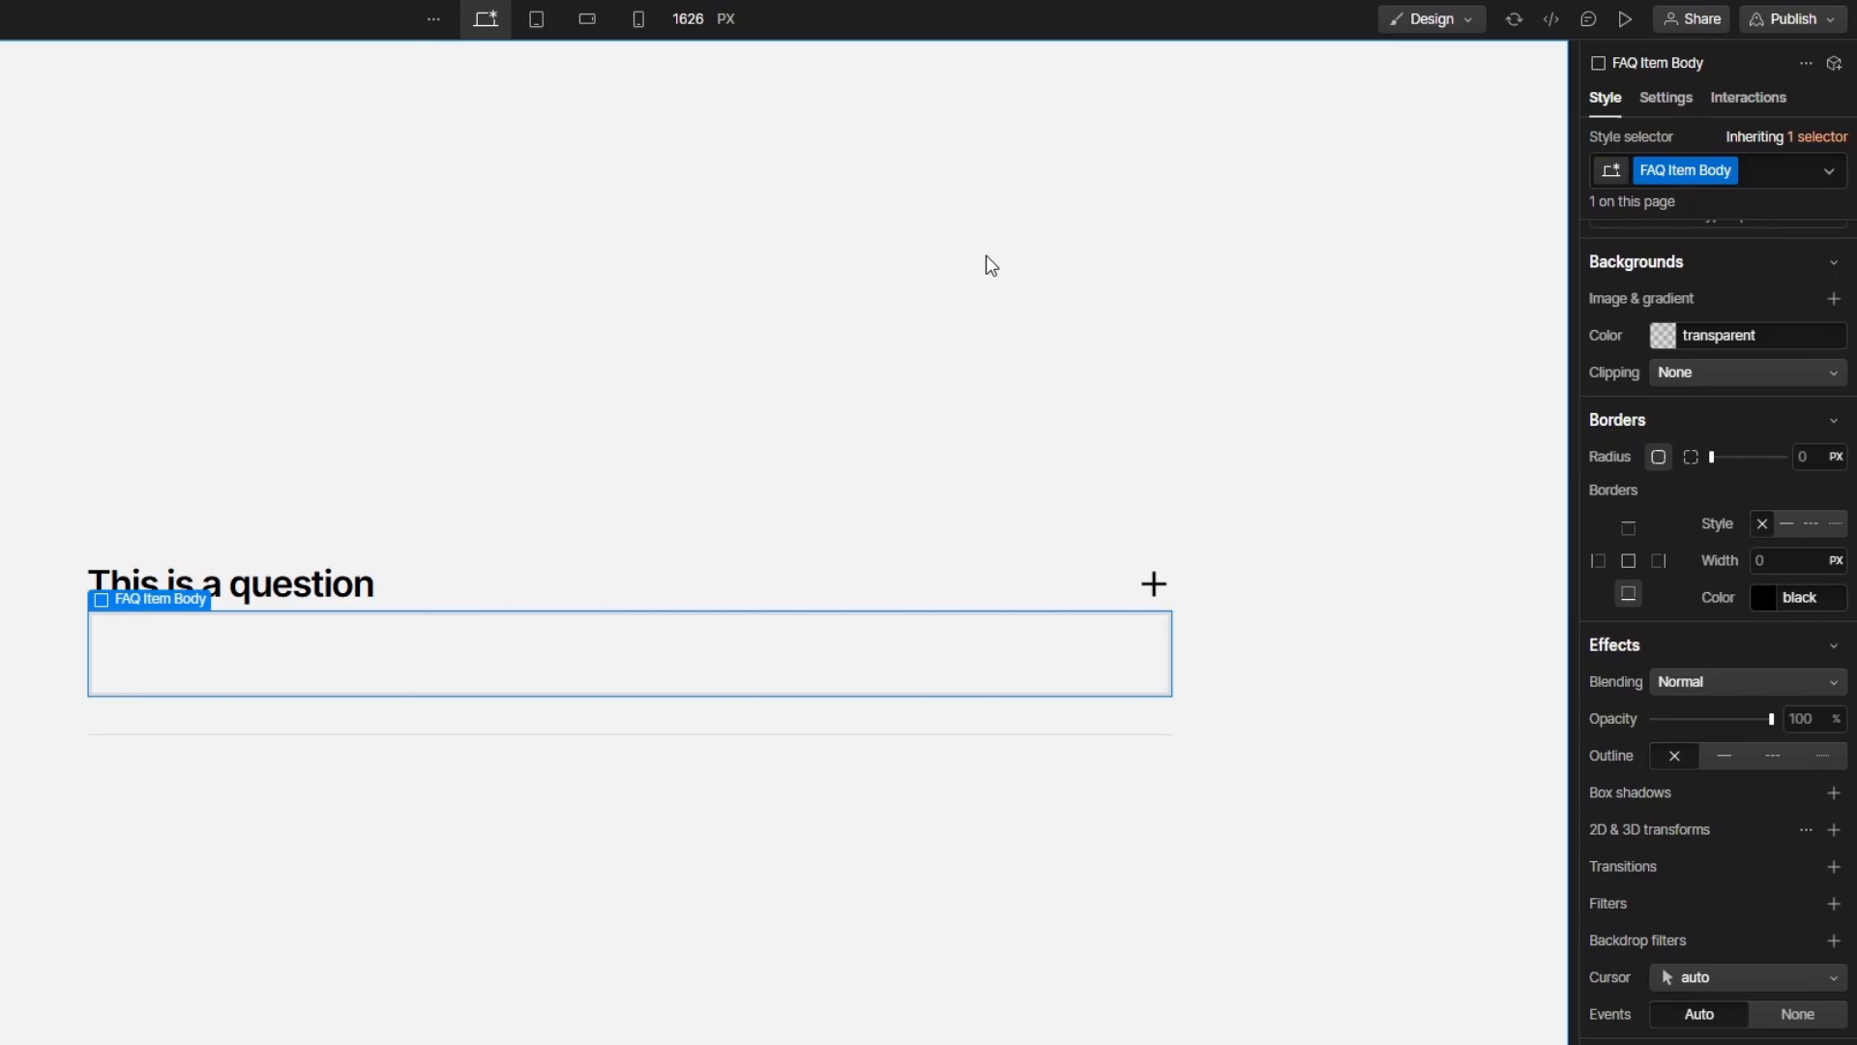
Hide the overflow of the FAQ Item Body and add a Div Block inside it
scroll(1705, 563, up, 10)
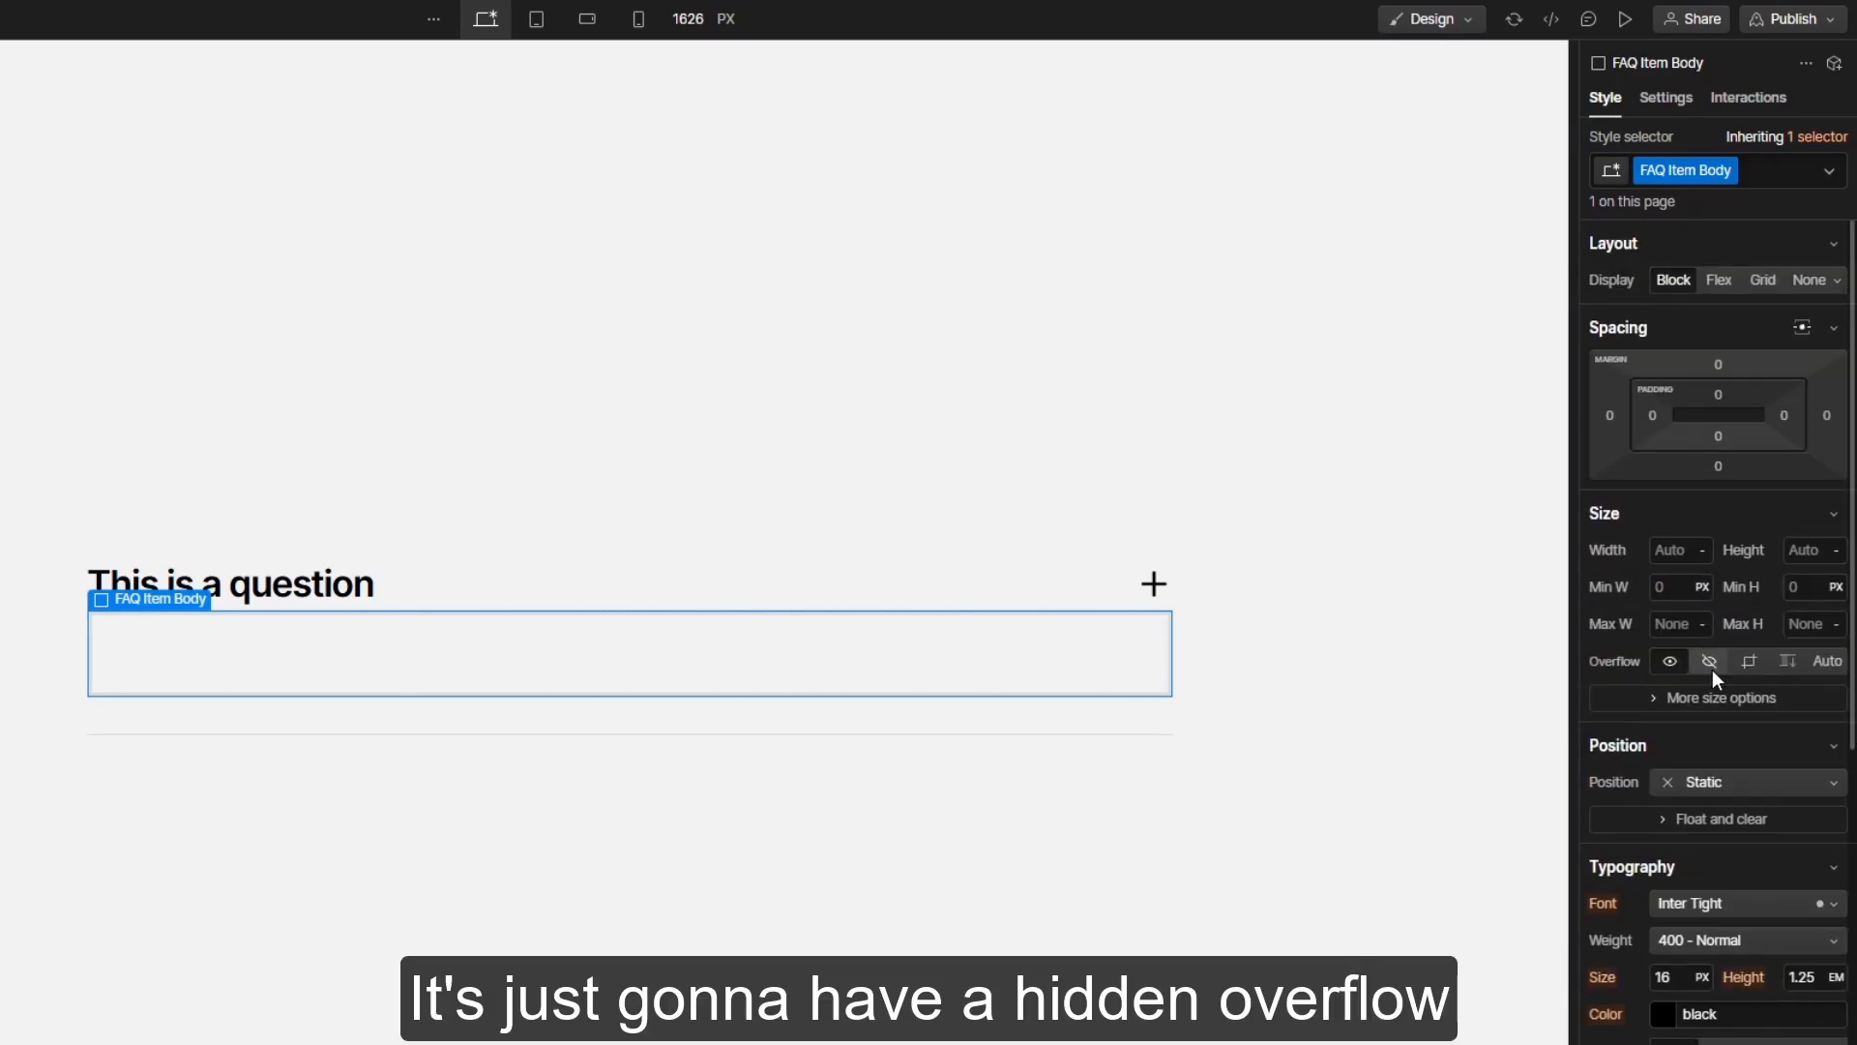
click(1713, 667)
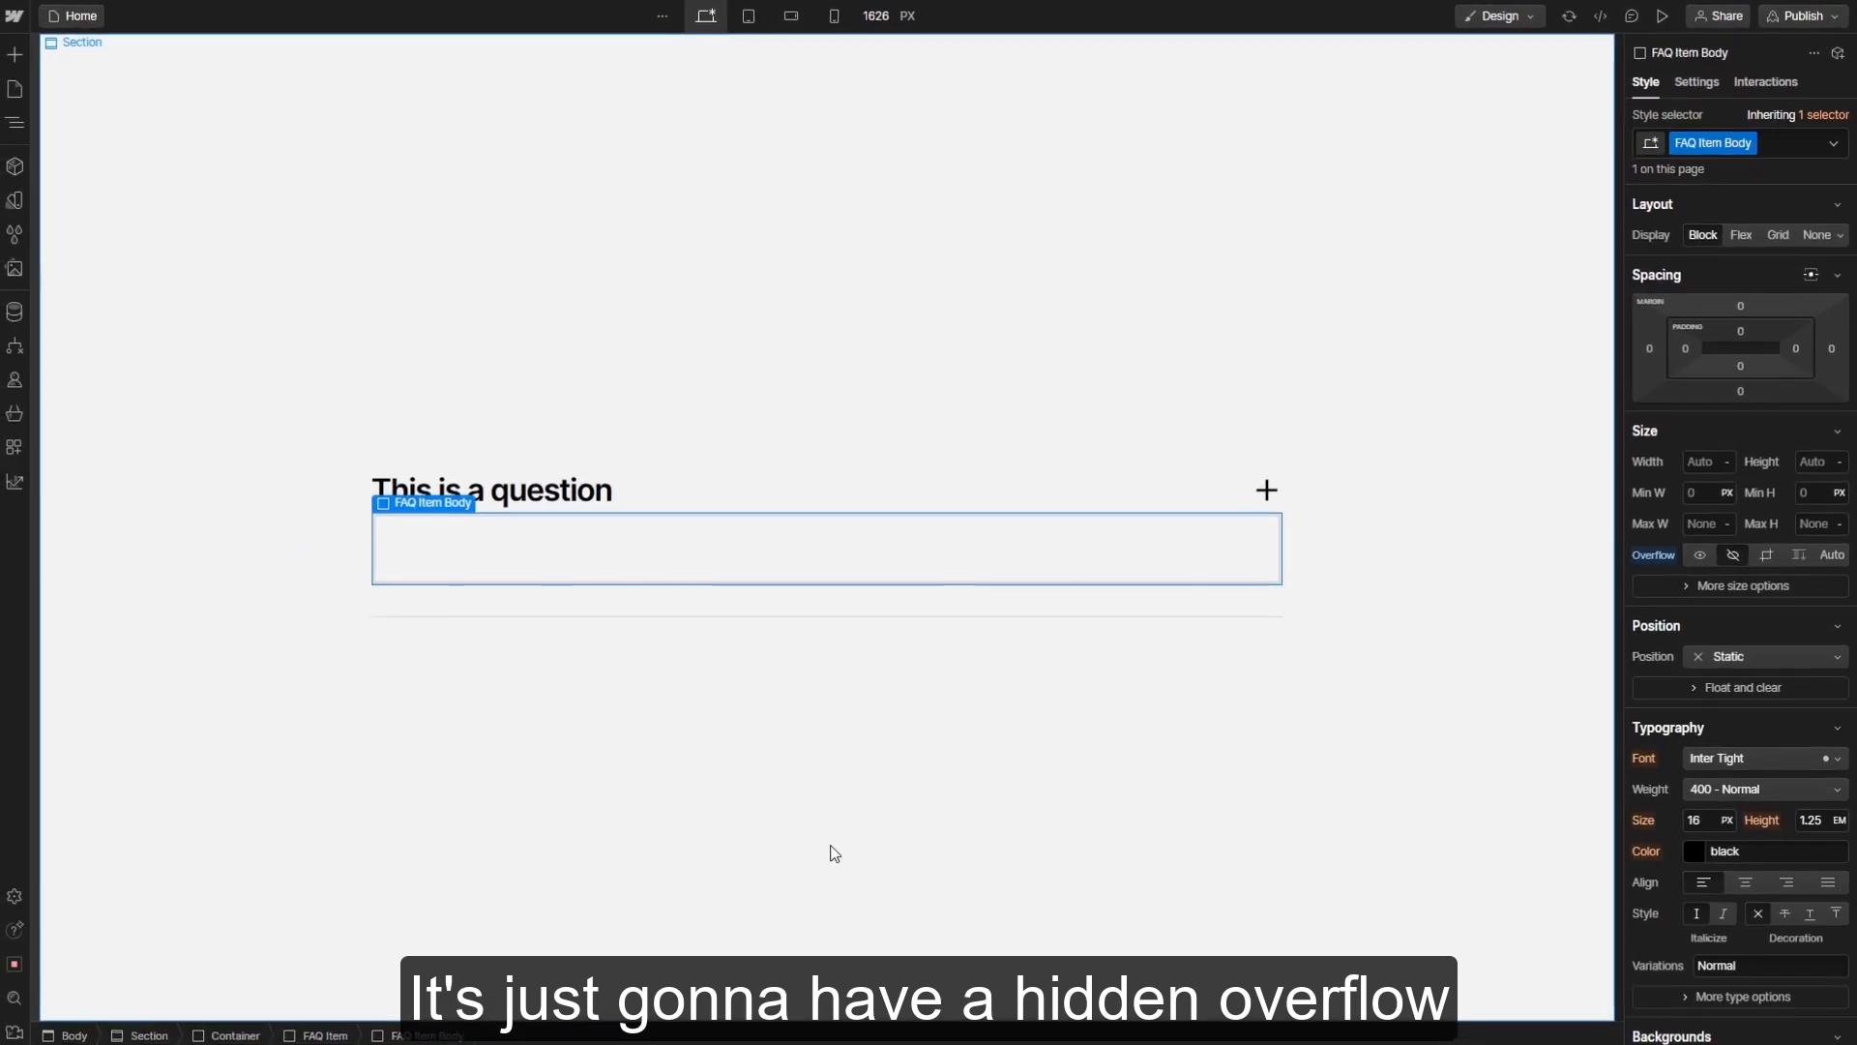
key(ctrl+k)
text(d)
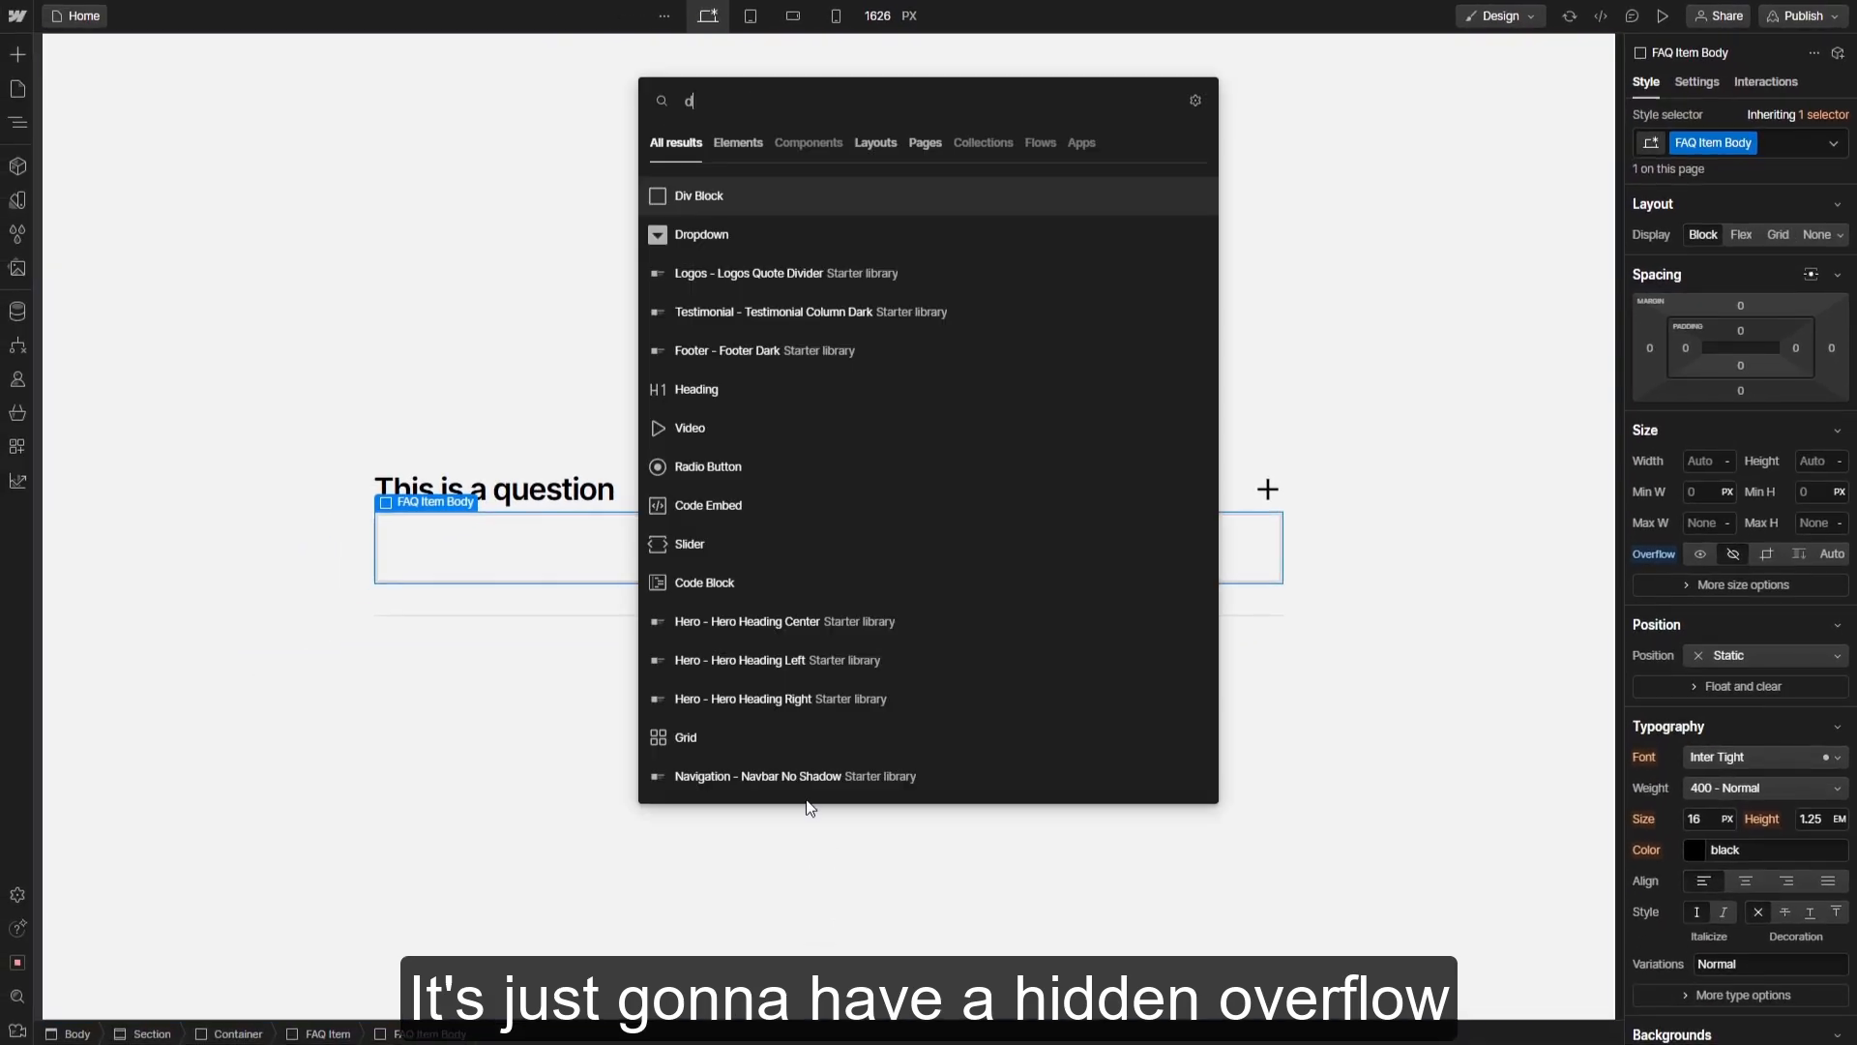
click(755, 198)
Give the new Div Block the new class "FAQ Item Body Inner"
key(ctrl+Return)
text(FAQ)
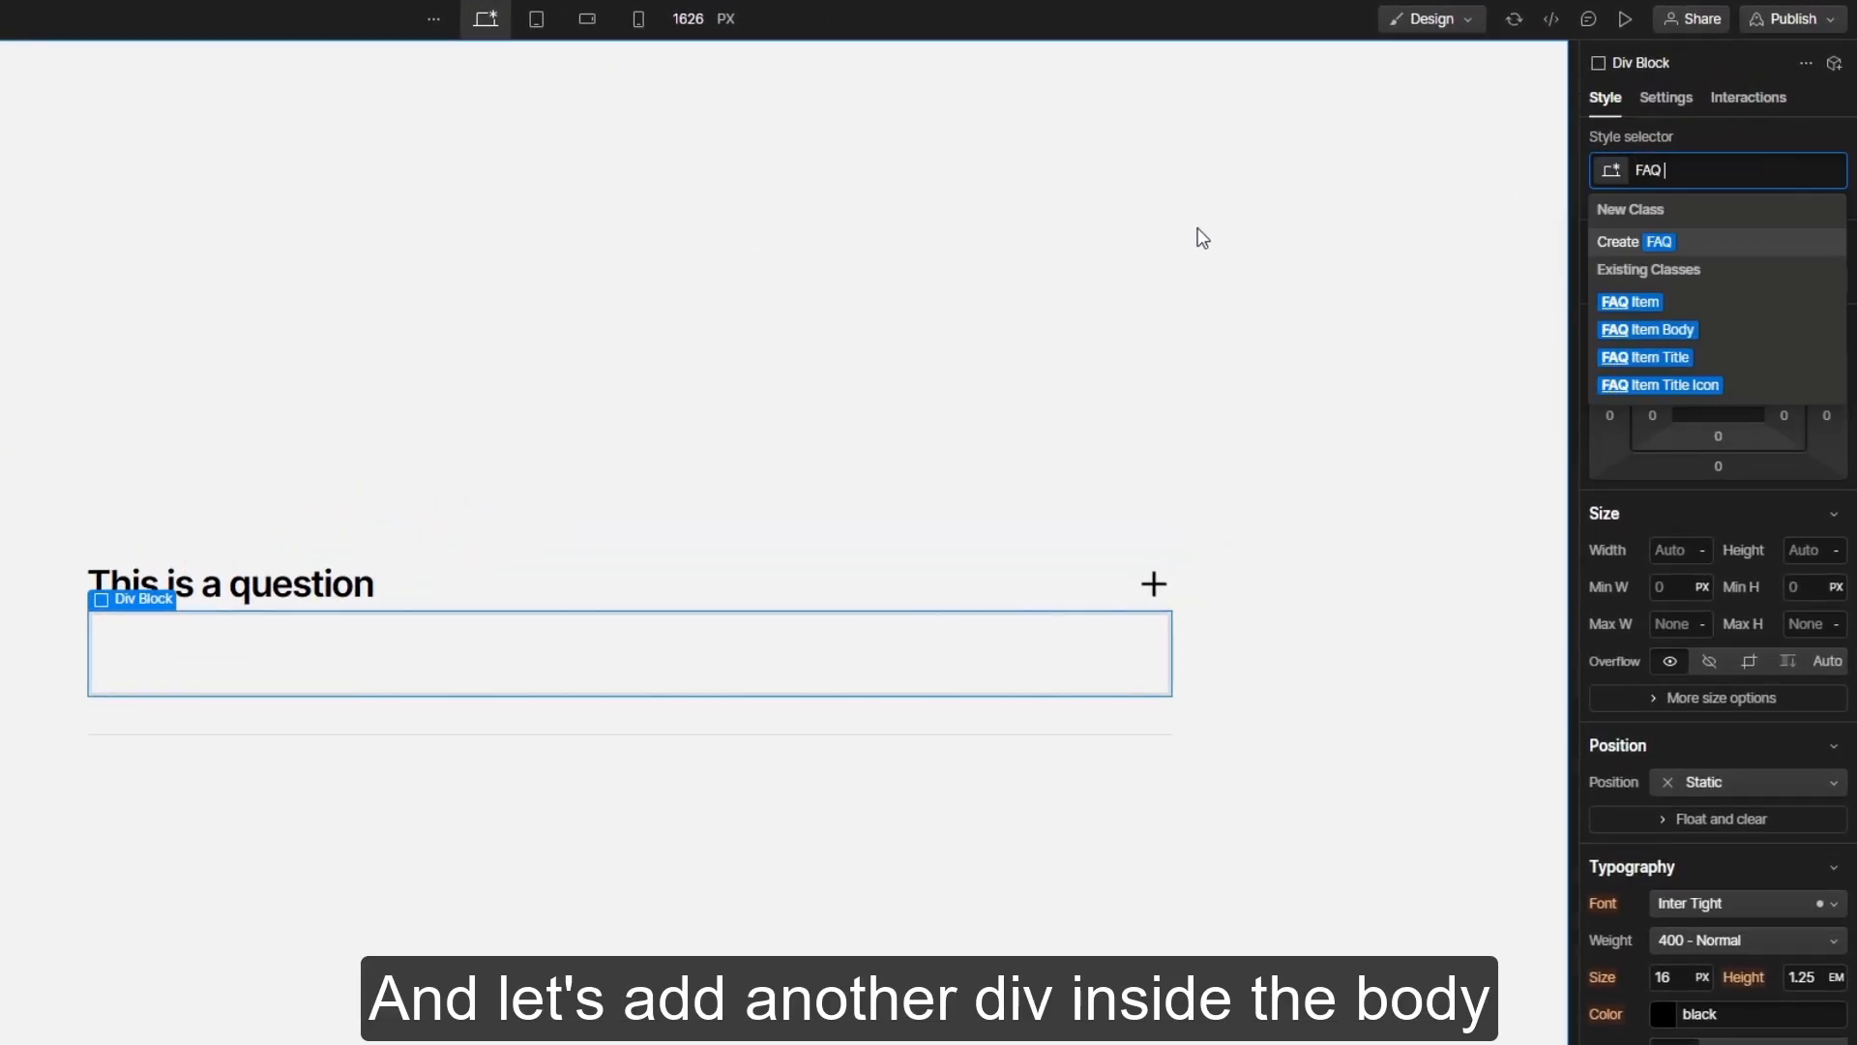
text( Item Body)
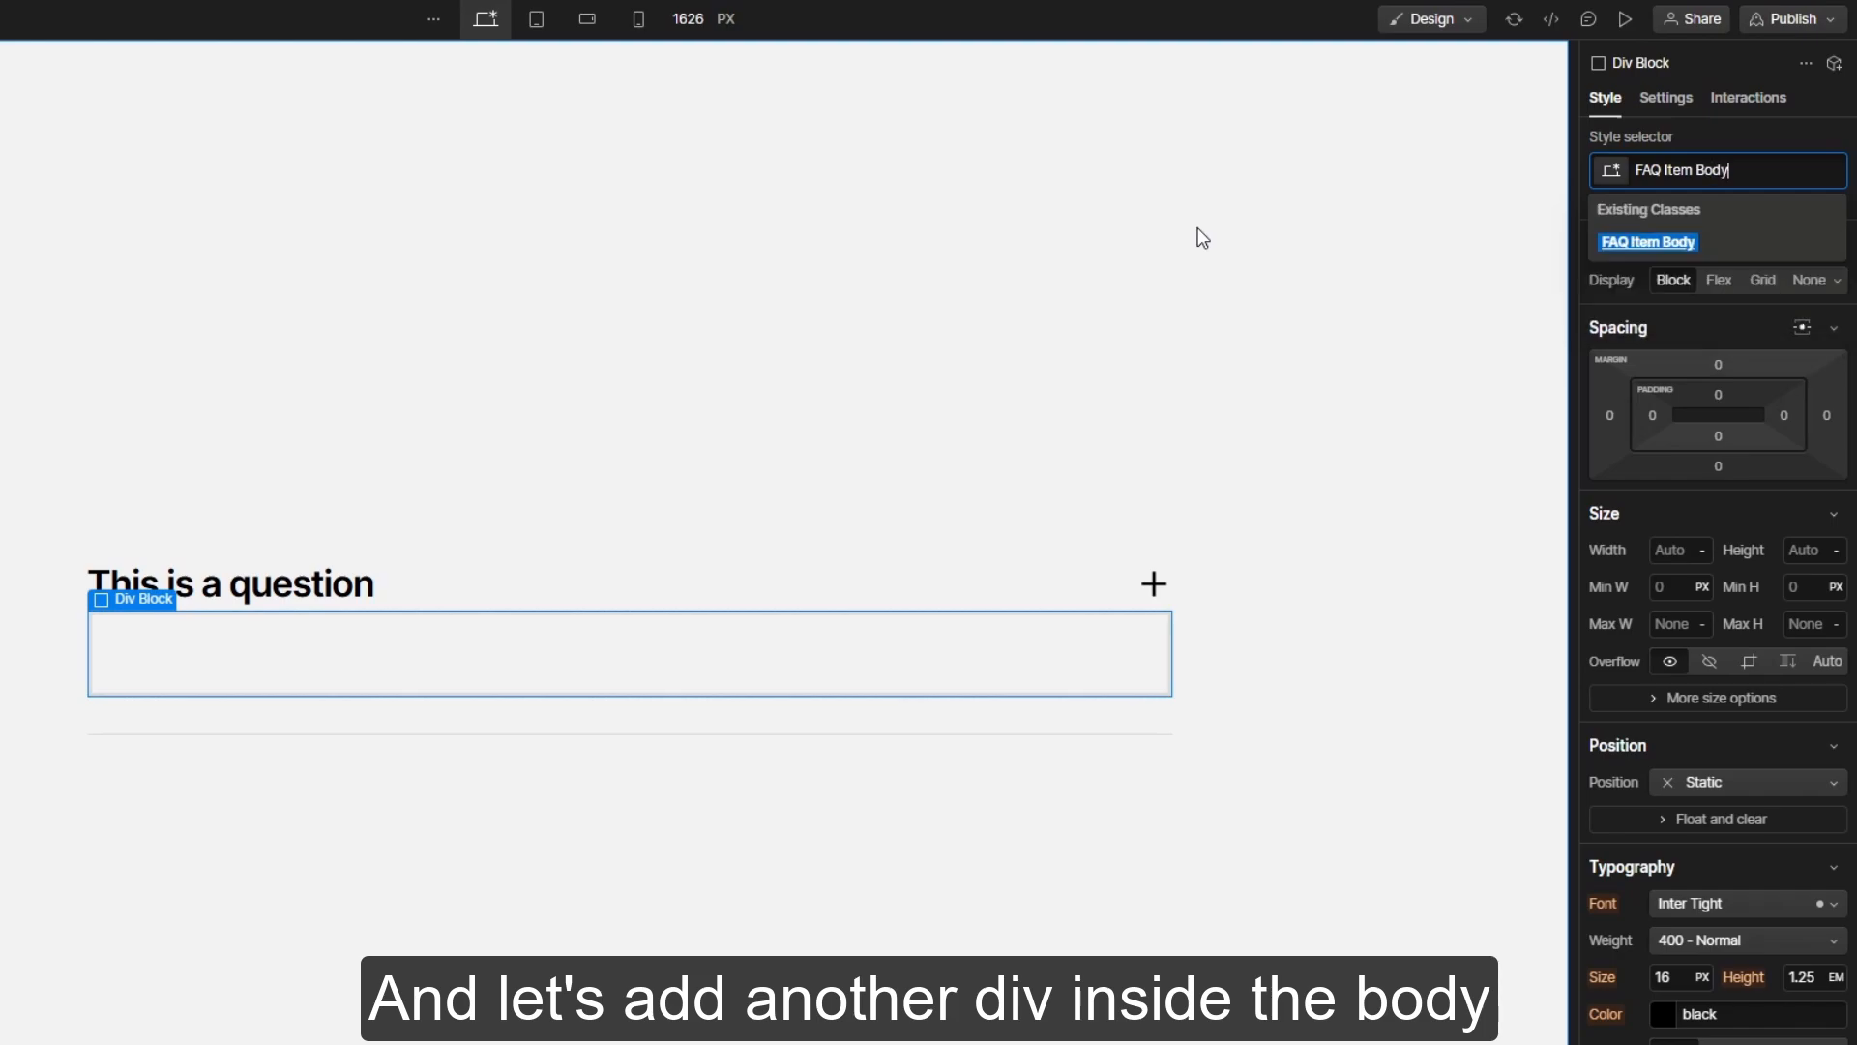
text( Inner)
key(Return)
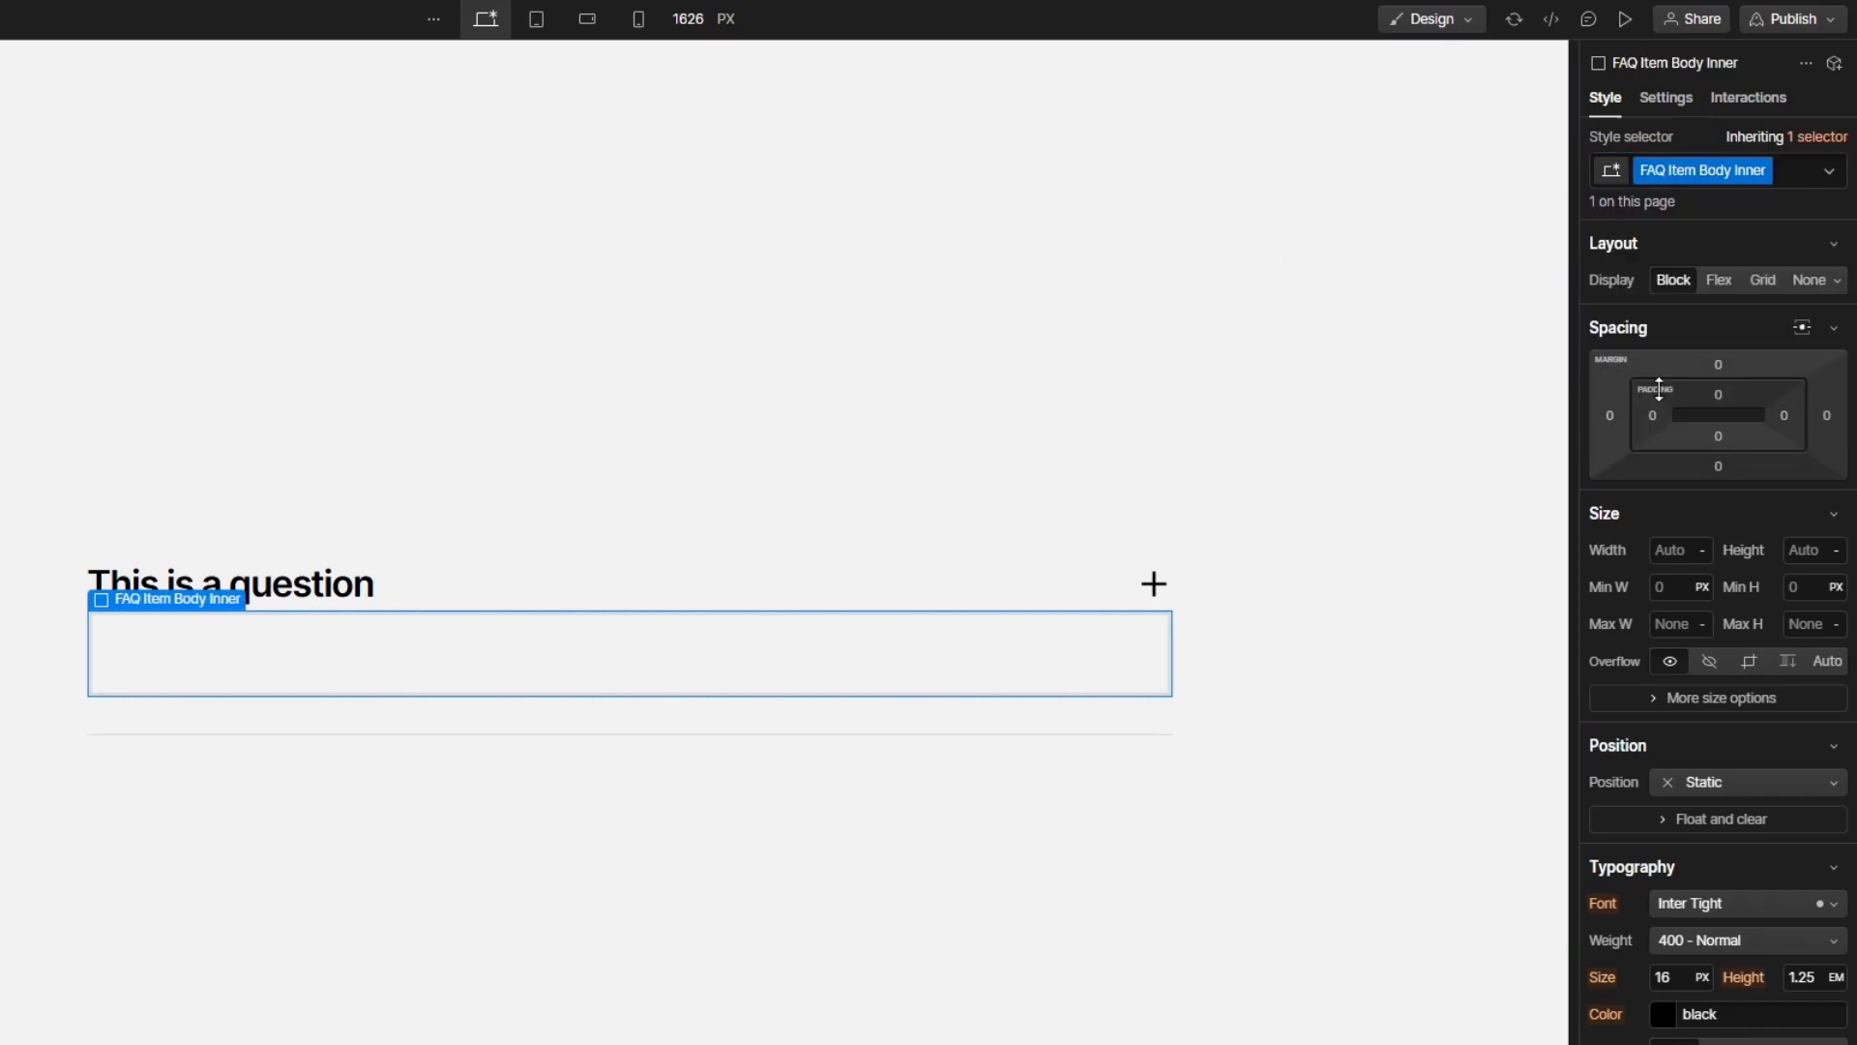
Set the top padding of the FAQ Item Body Inner to 2rem
click(1718, 394)
text(2re)
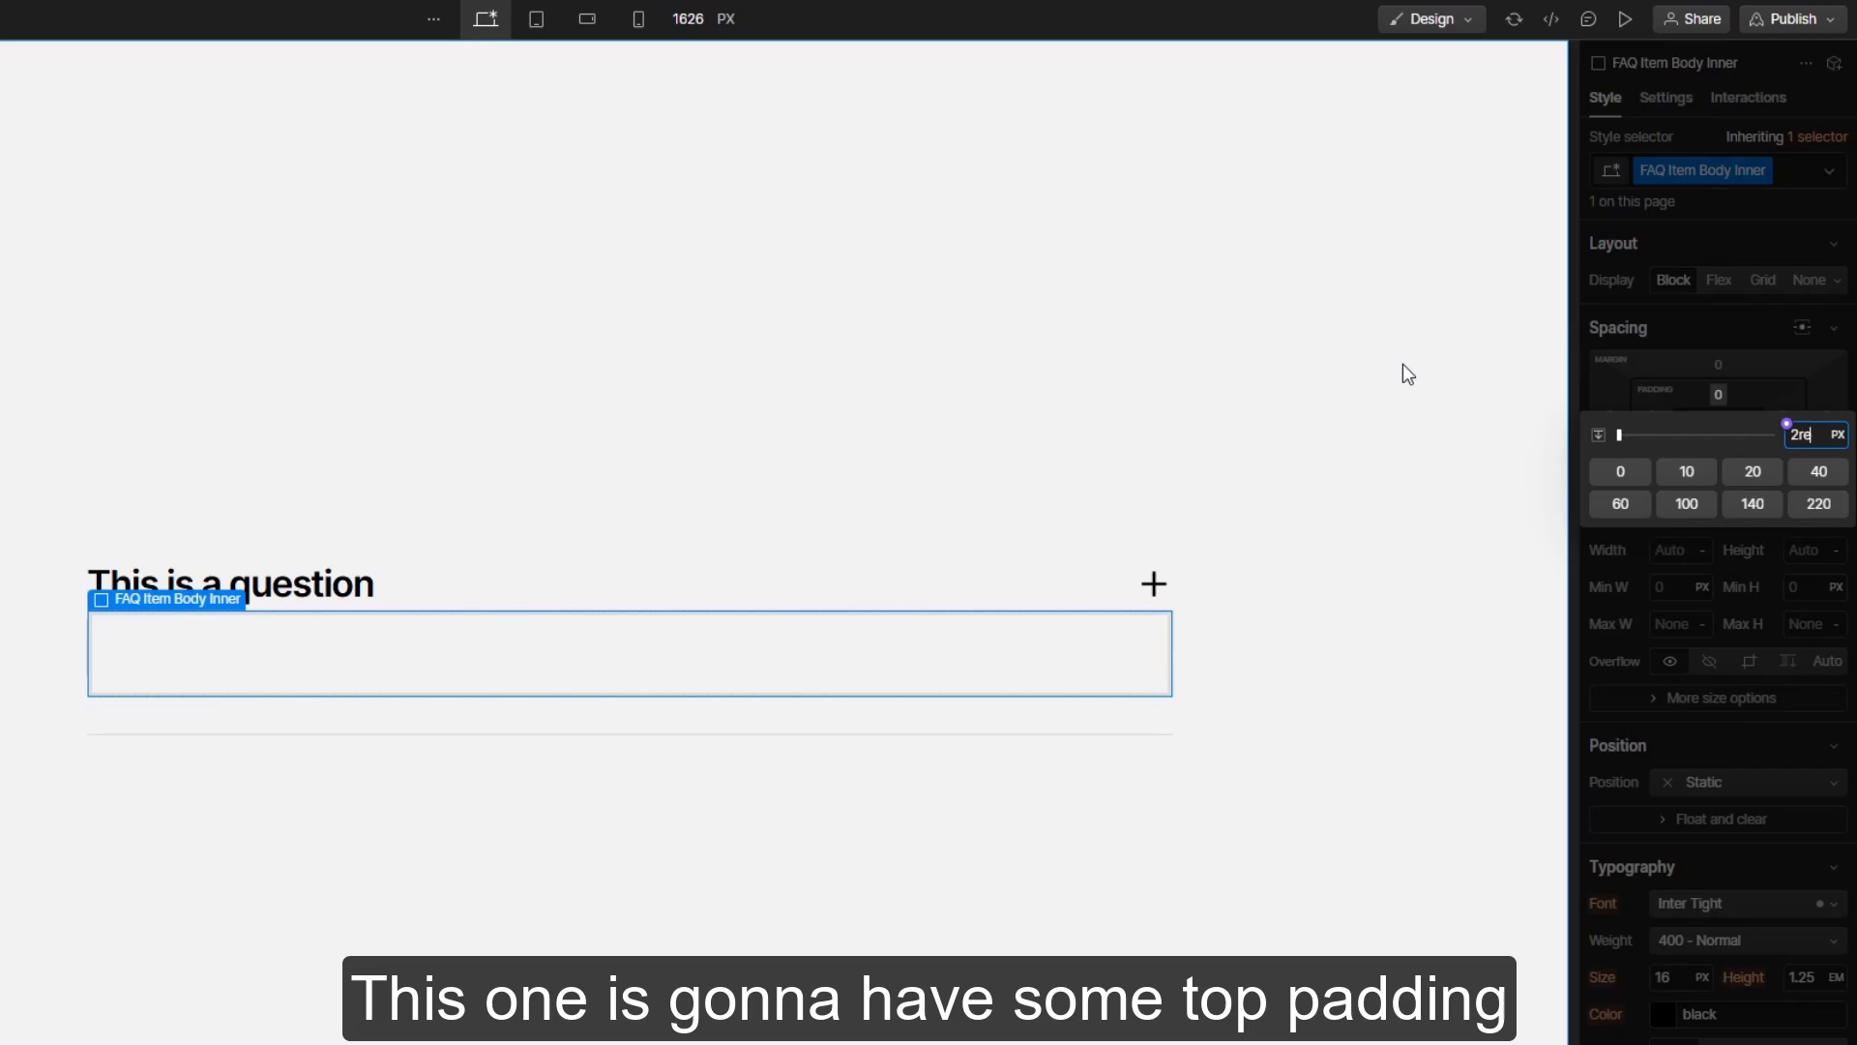
text(m)
key(Return)
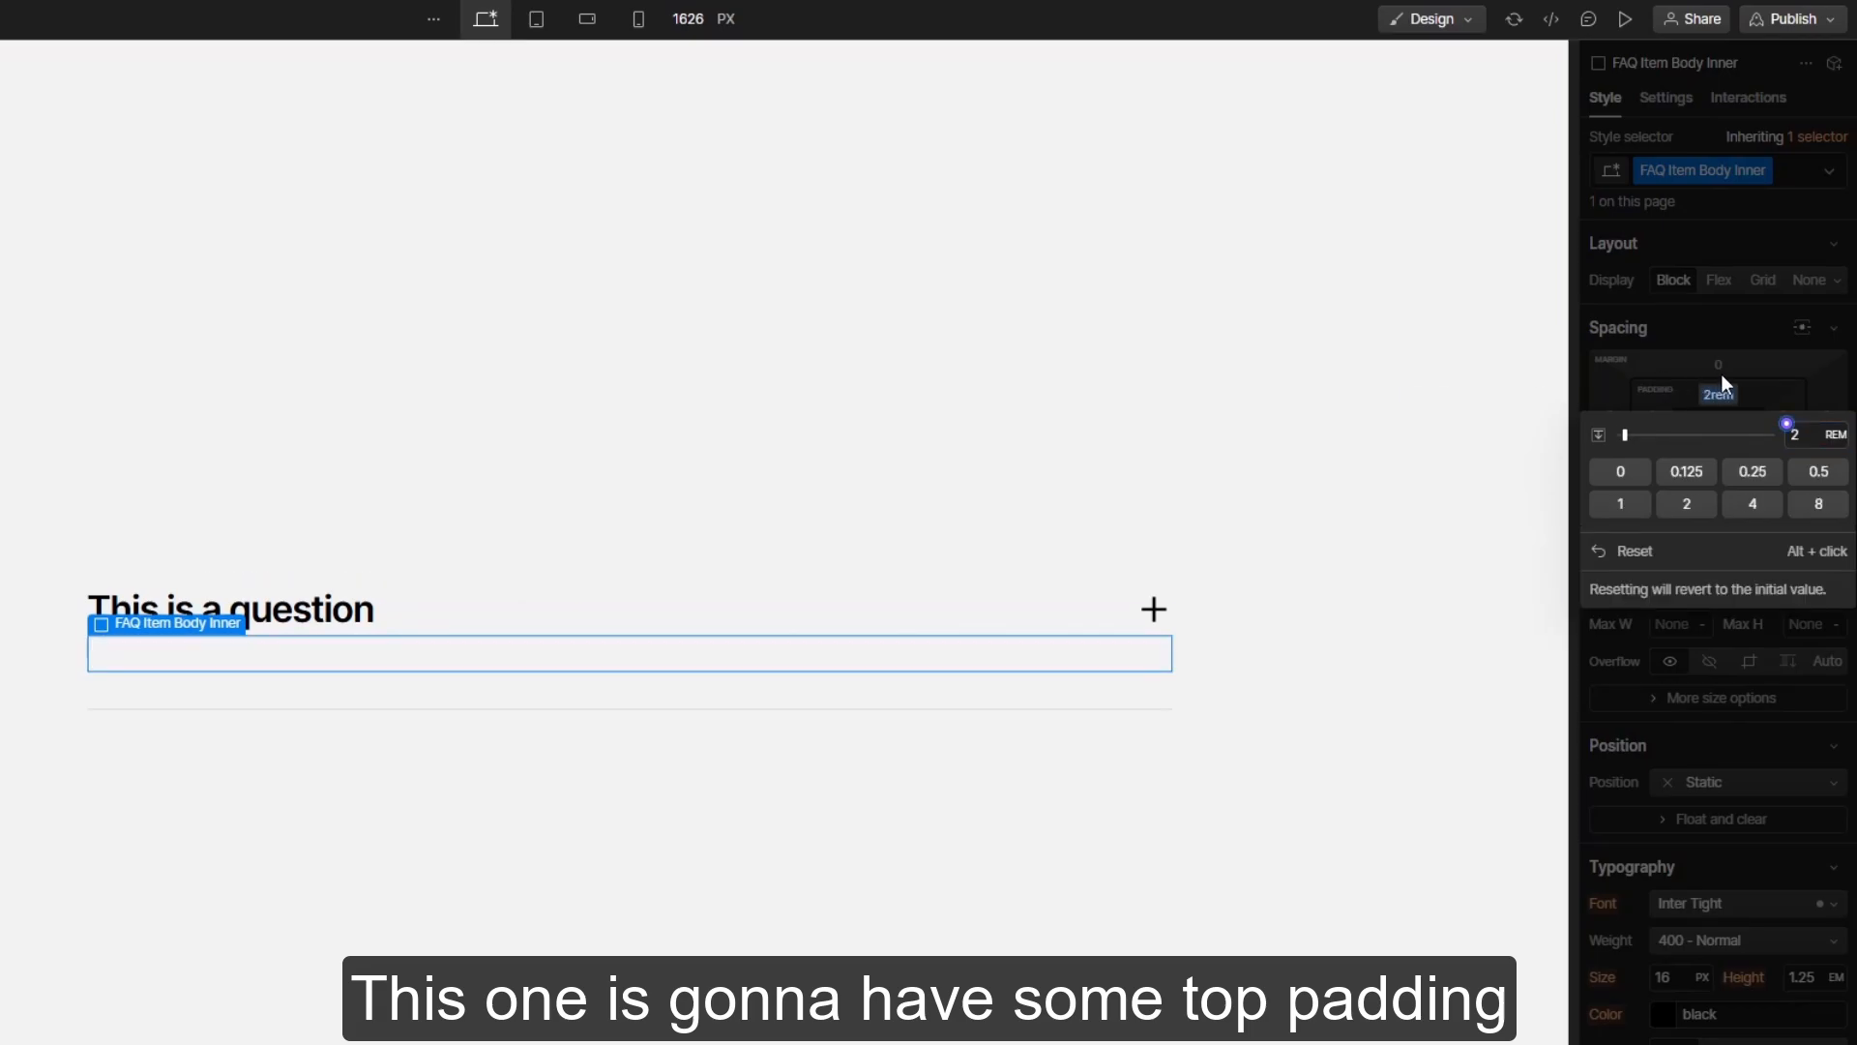
Add a Paragraph element inside the FAQ Item Body Inner
key(ctrl+e)
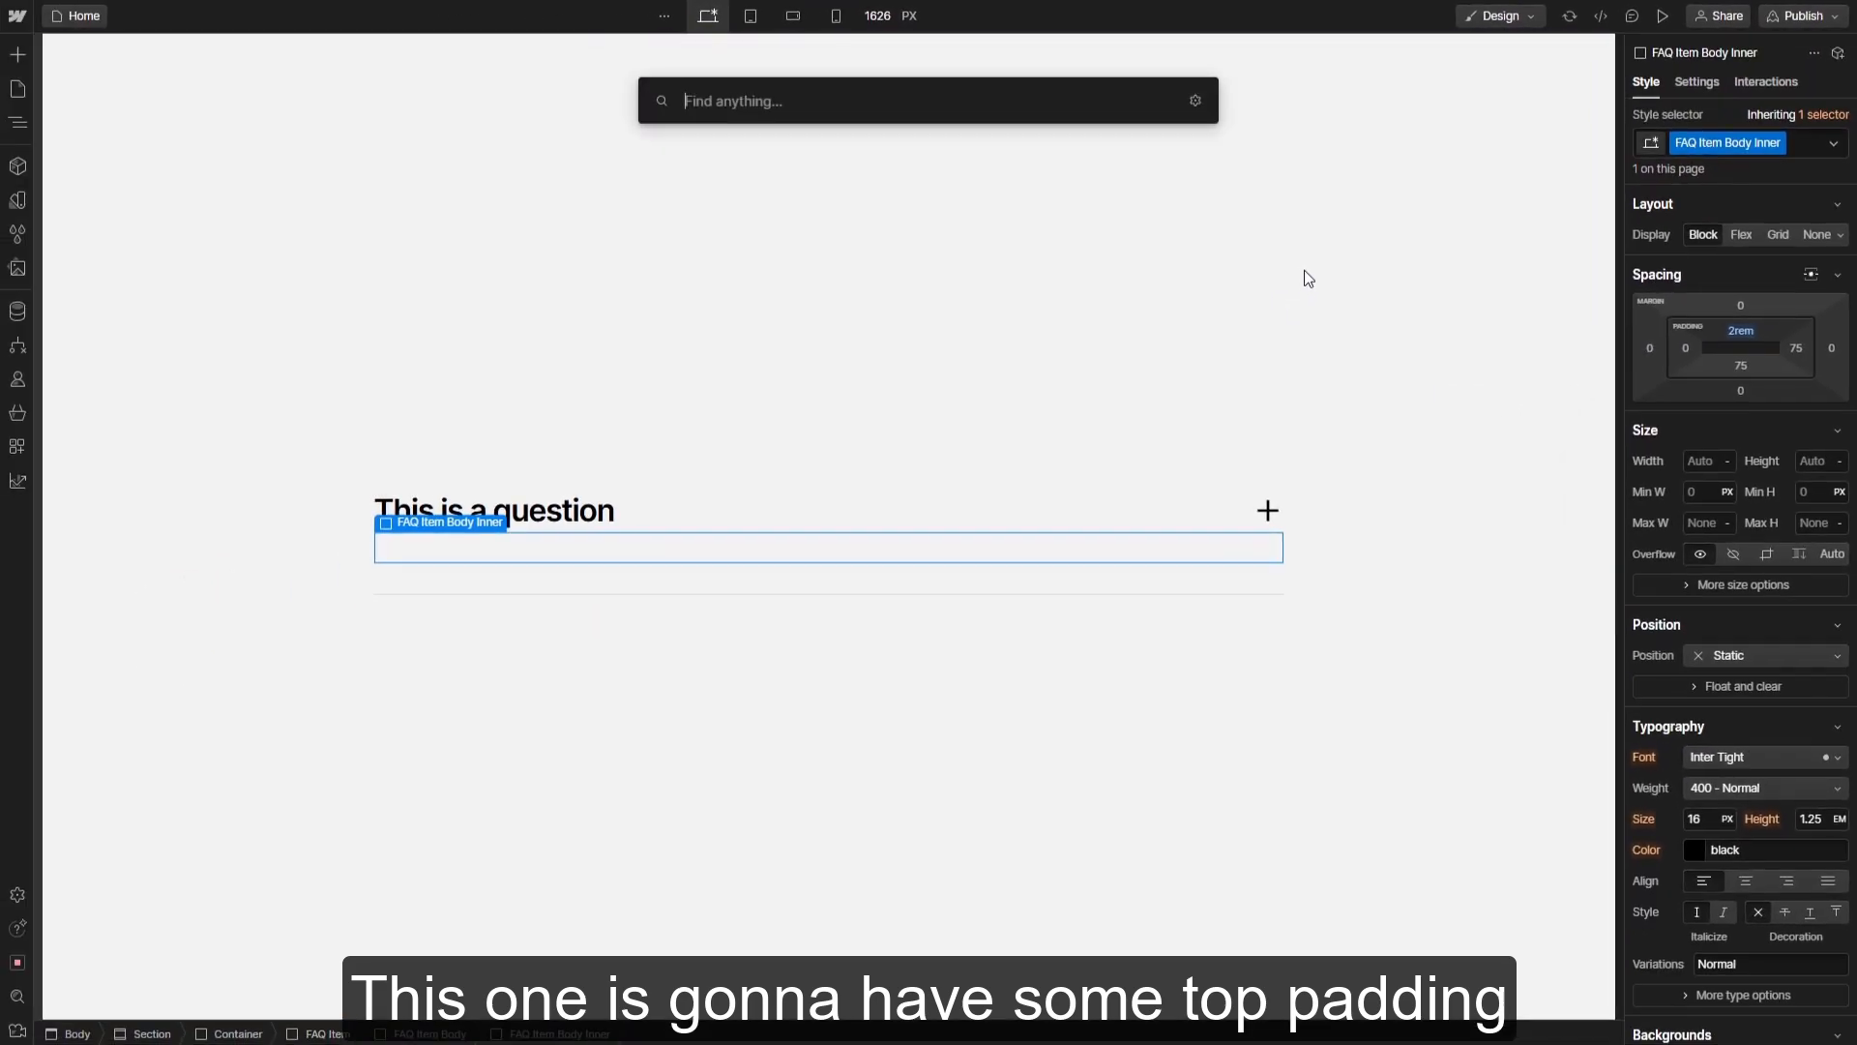
text(parag)
key(Return)
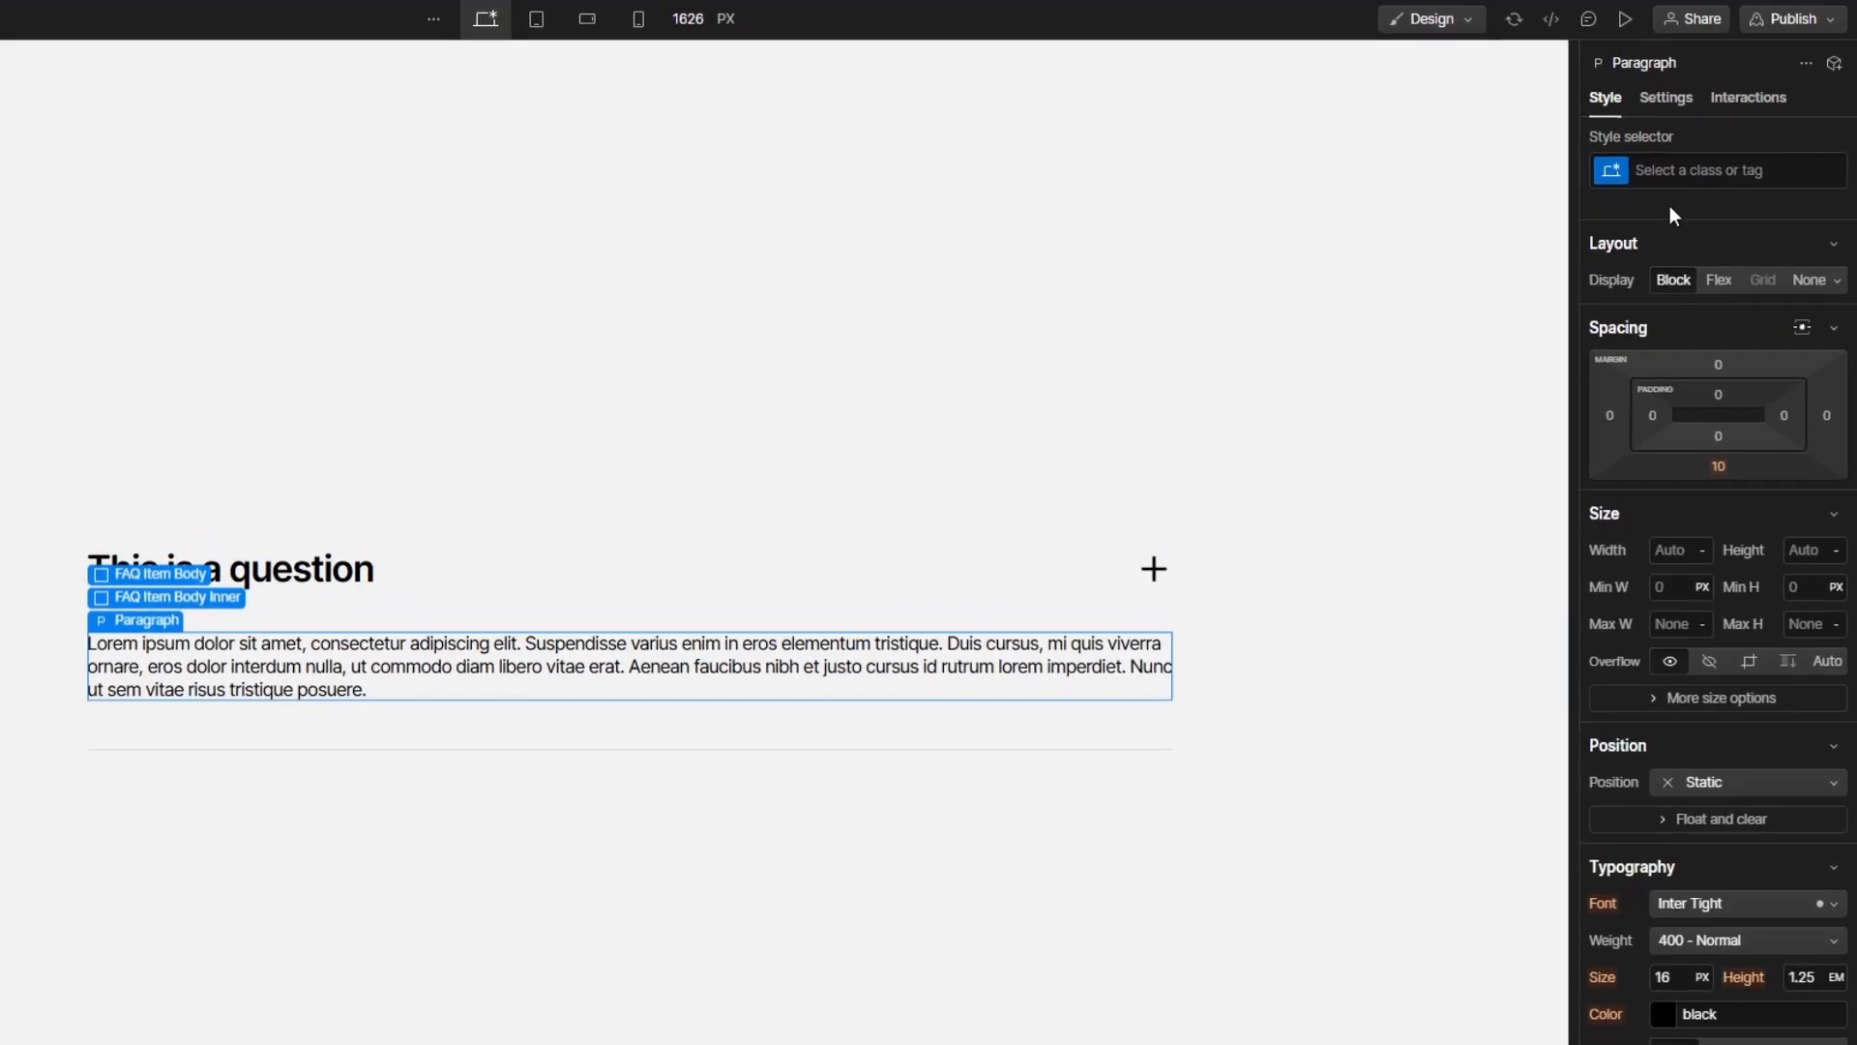
Set the bottom margin of the All Paragraphs tag to 0rem
click(1673, 172)
click(1657, 300)
click(1718, 466)
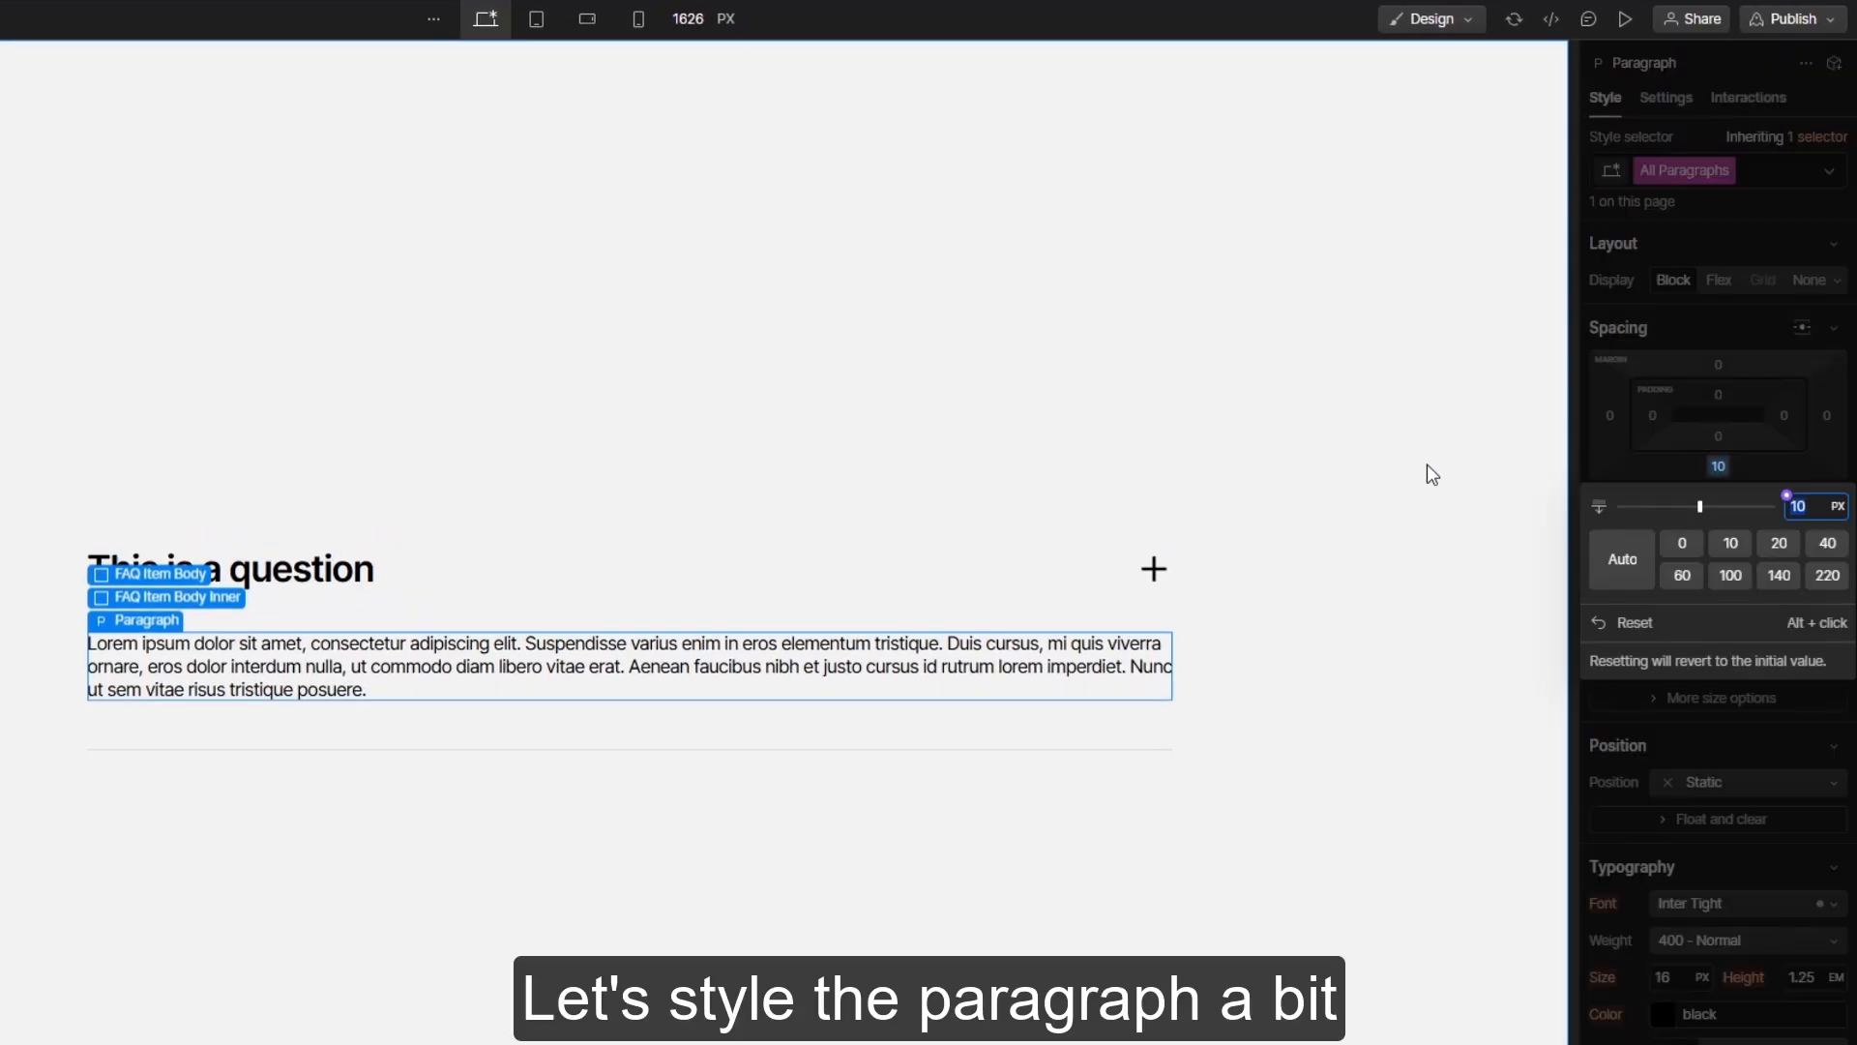
key(Return)
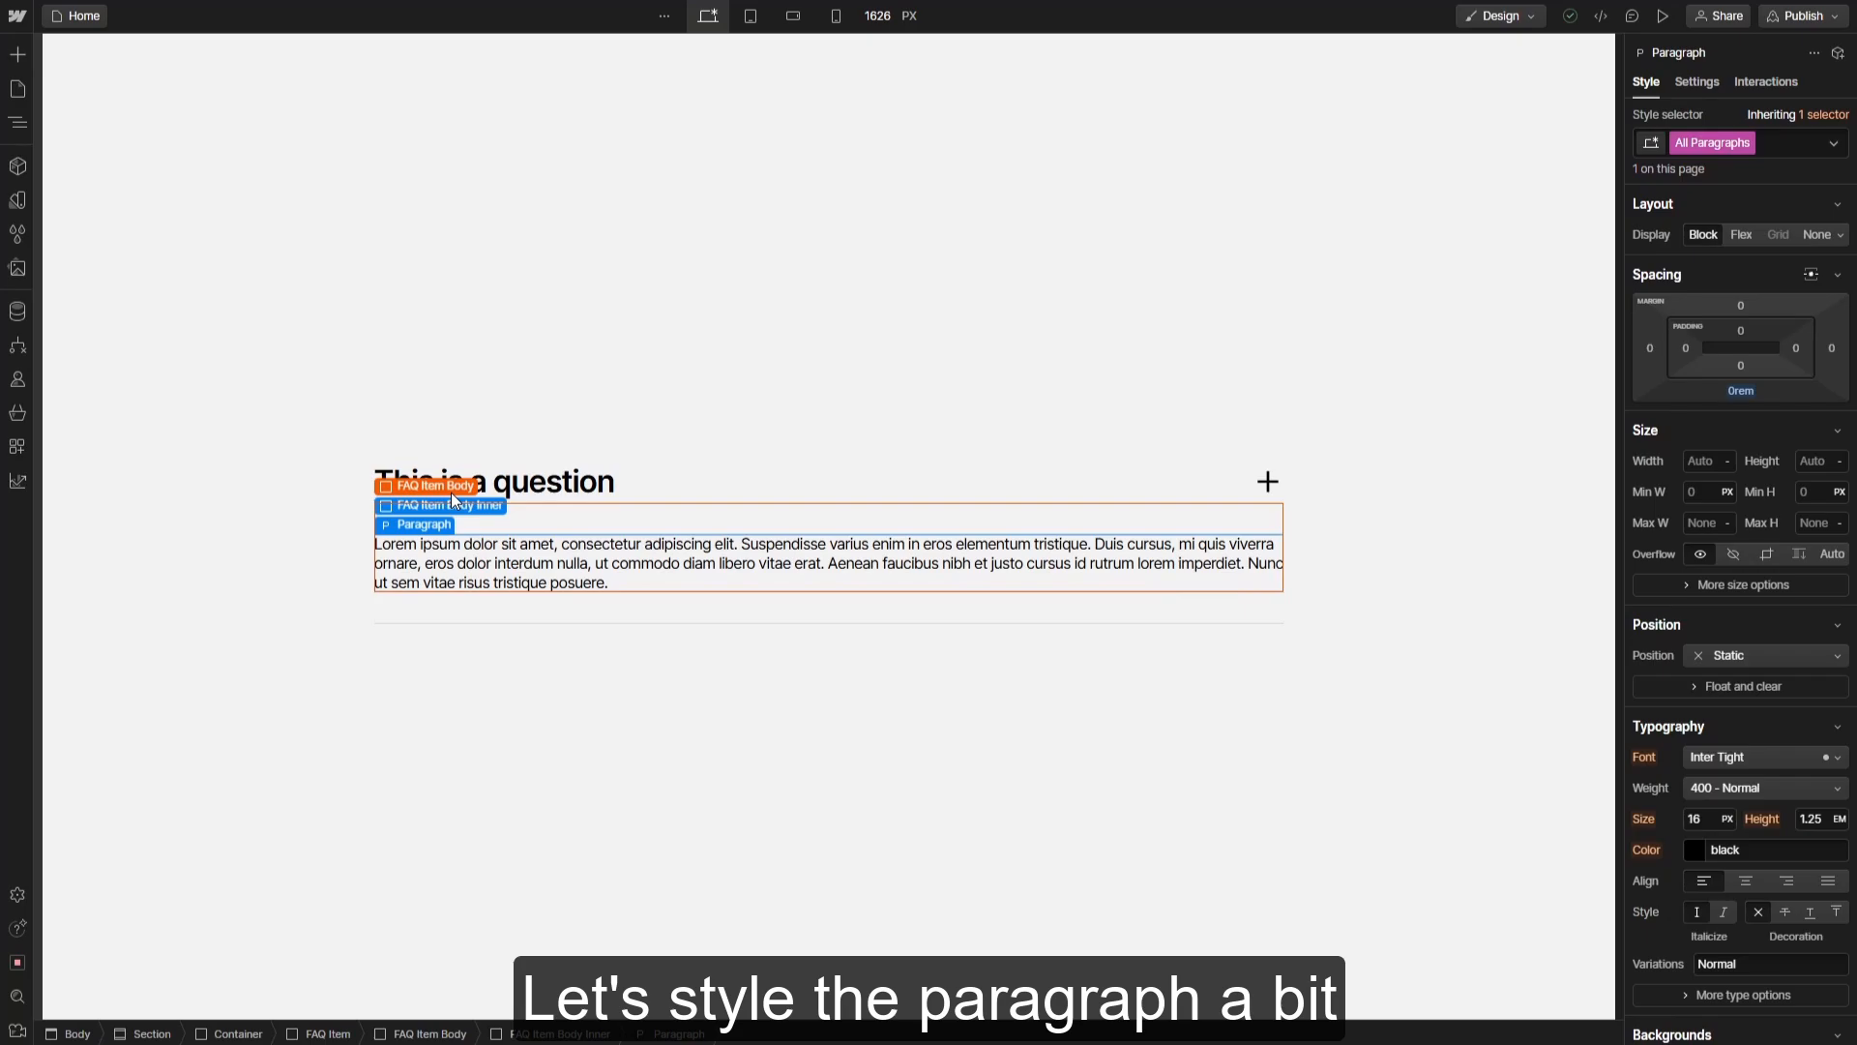
Set the FAQ Item Body's font size to 1.25rem and its line height to 1.5em
click(451, 491)
click(1675, 707)
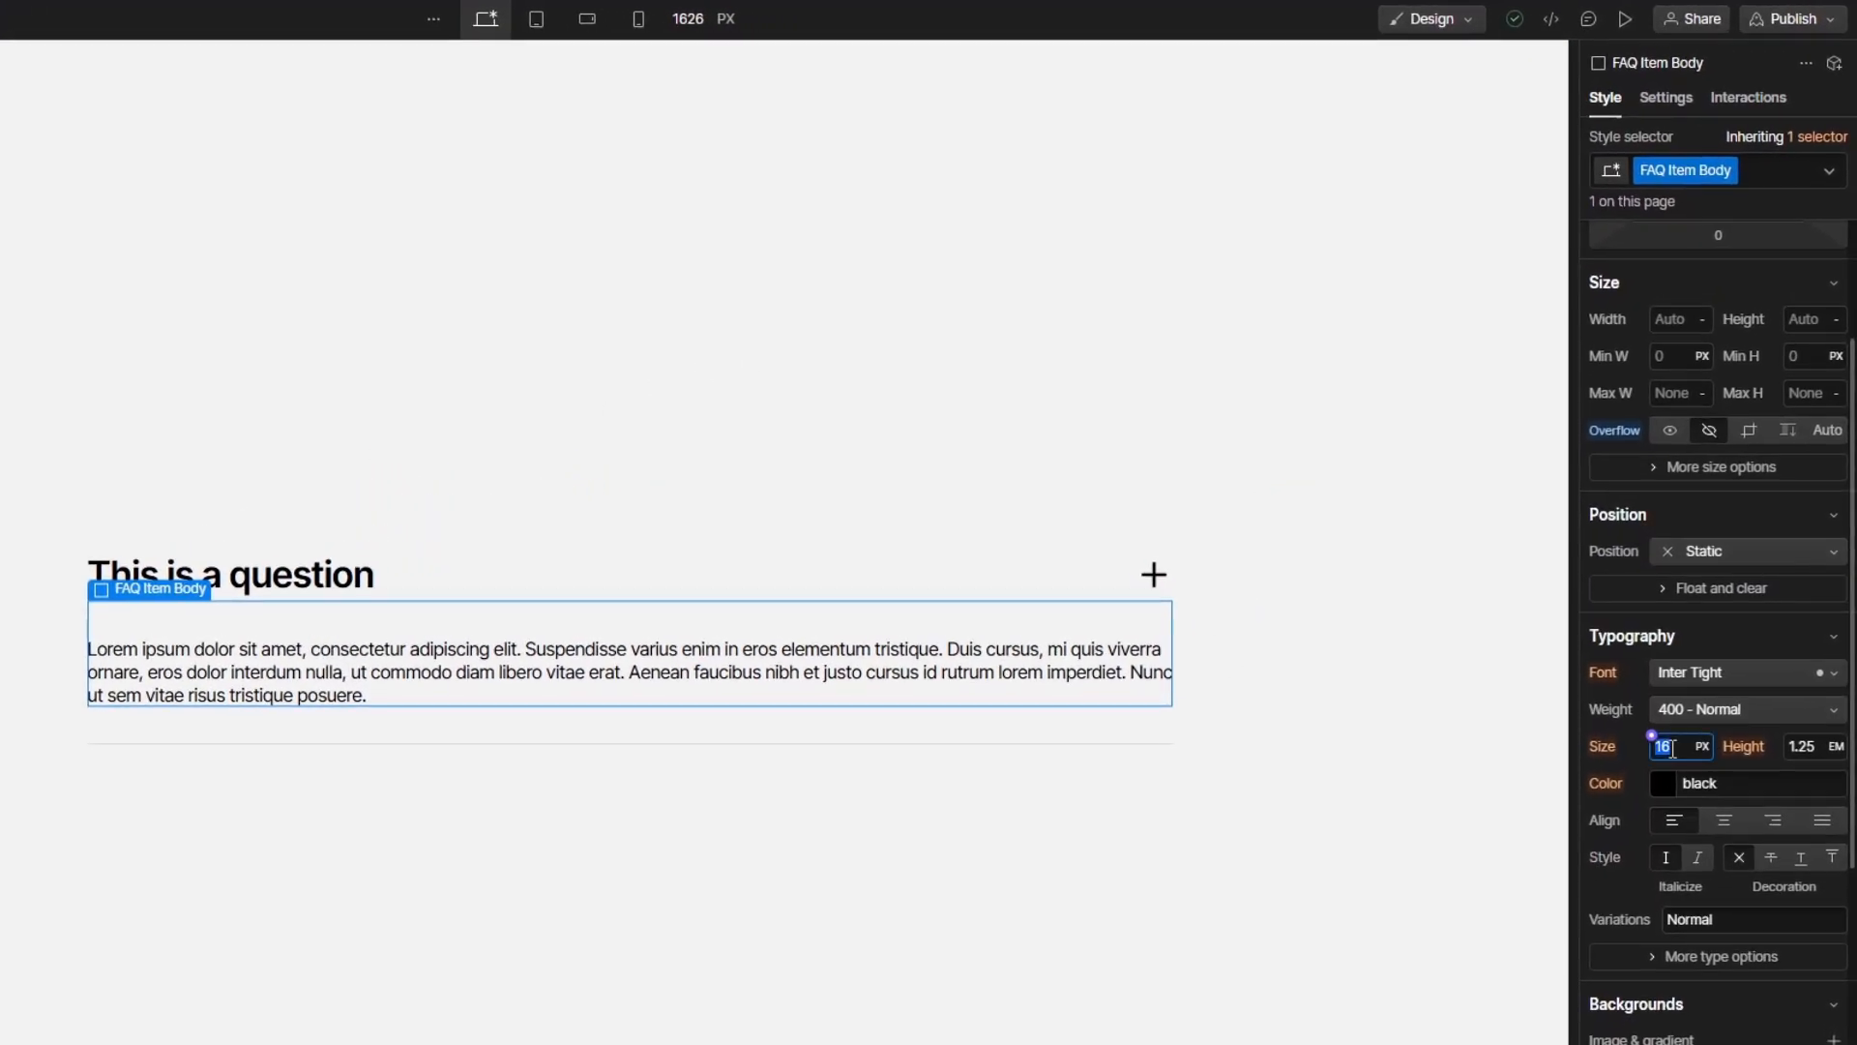
text(1.25rem)
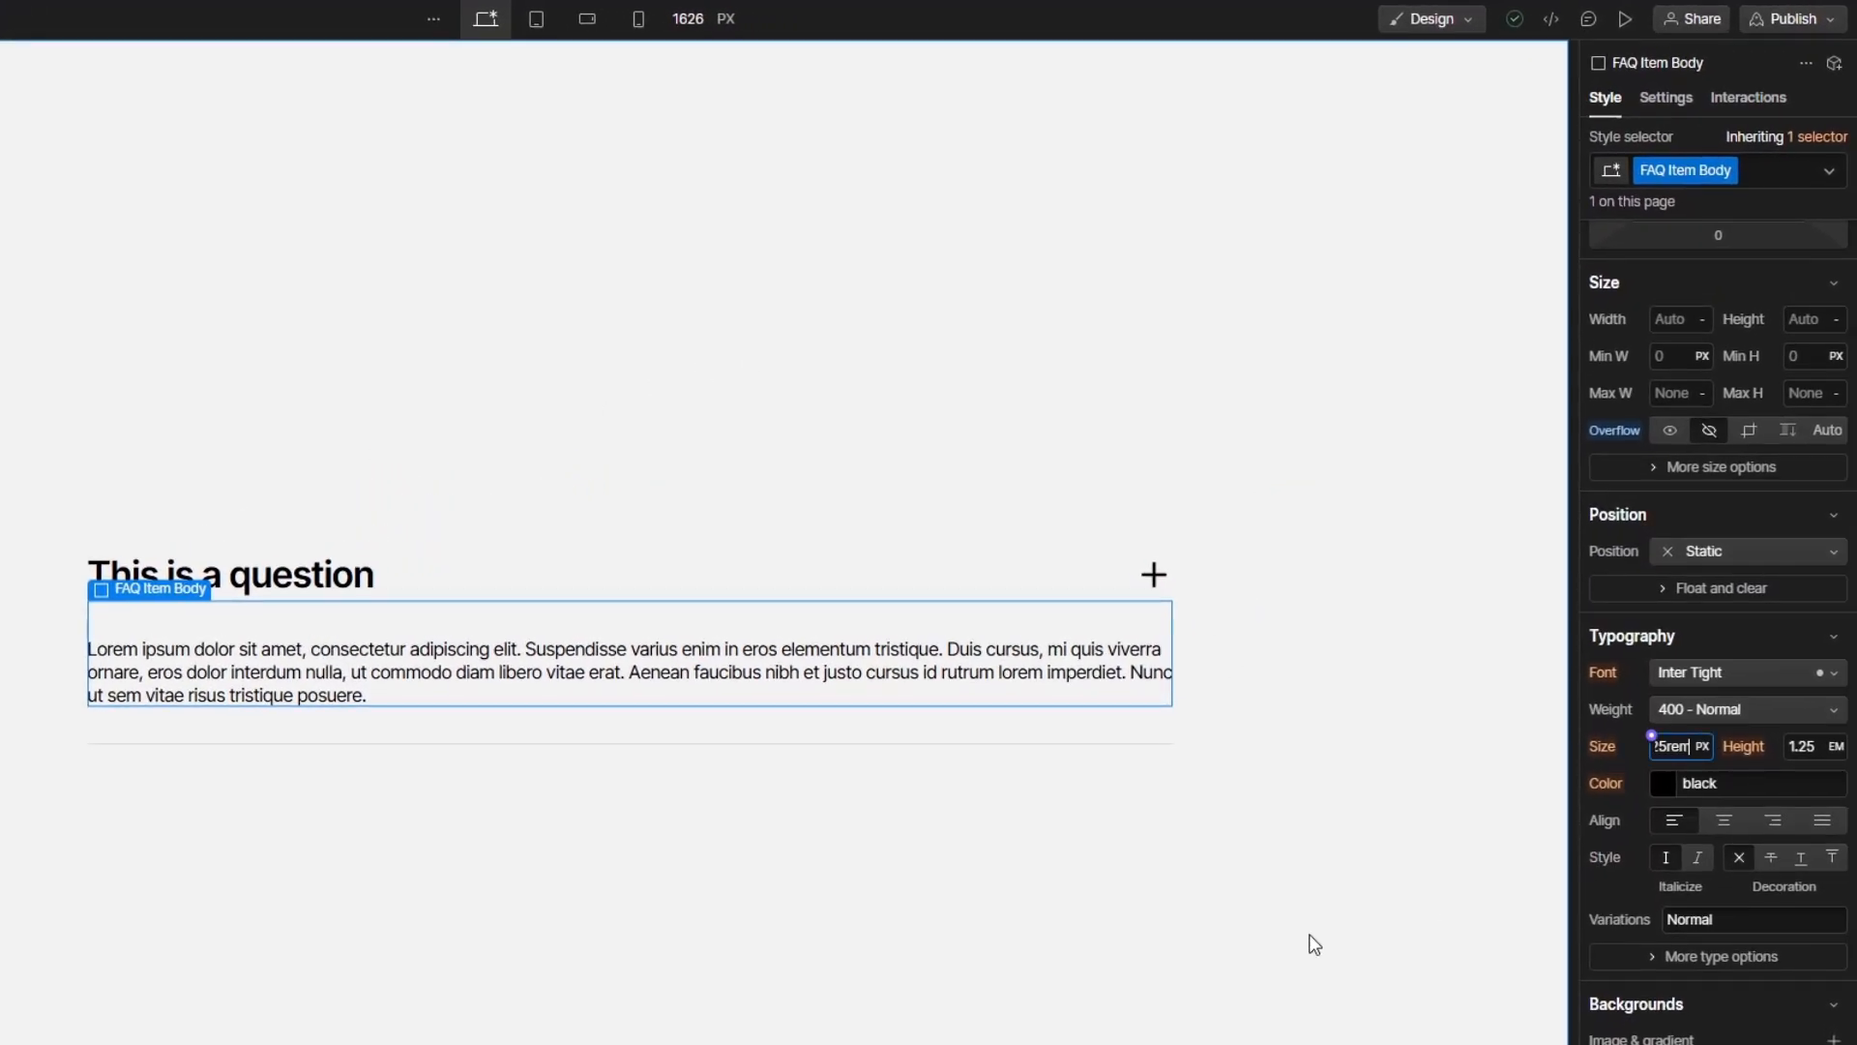
key(Return)
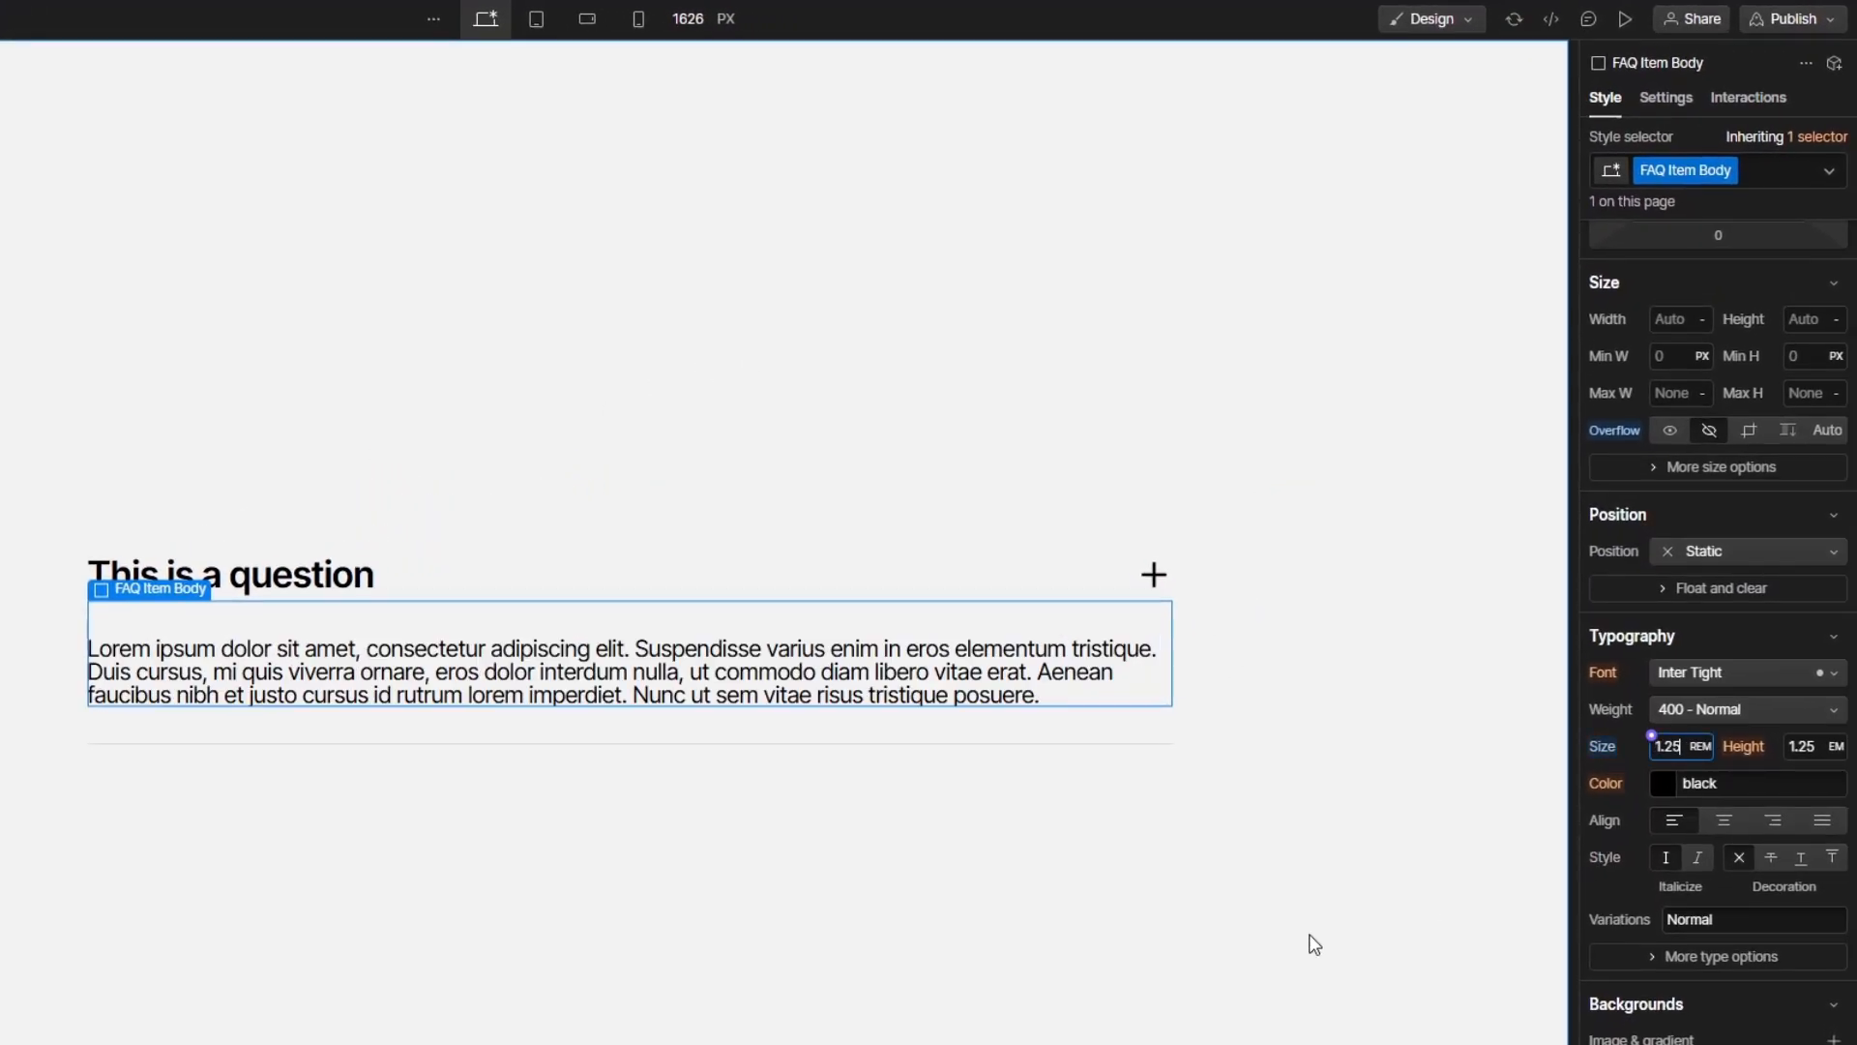
key(Tab)
text(1)
key(Return)
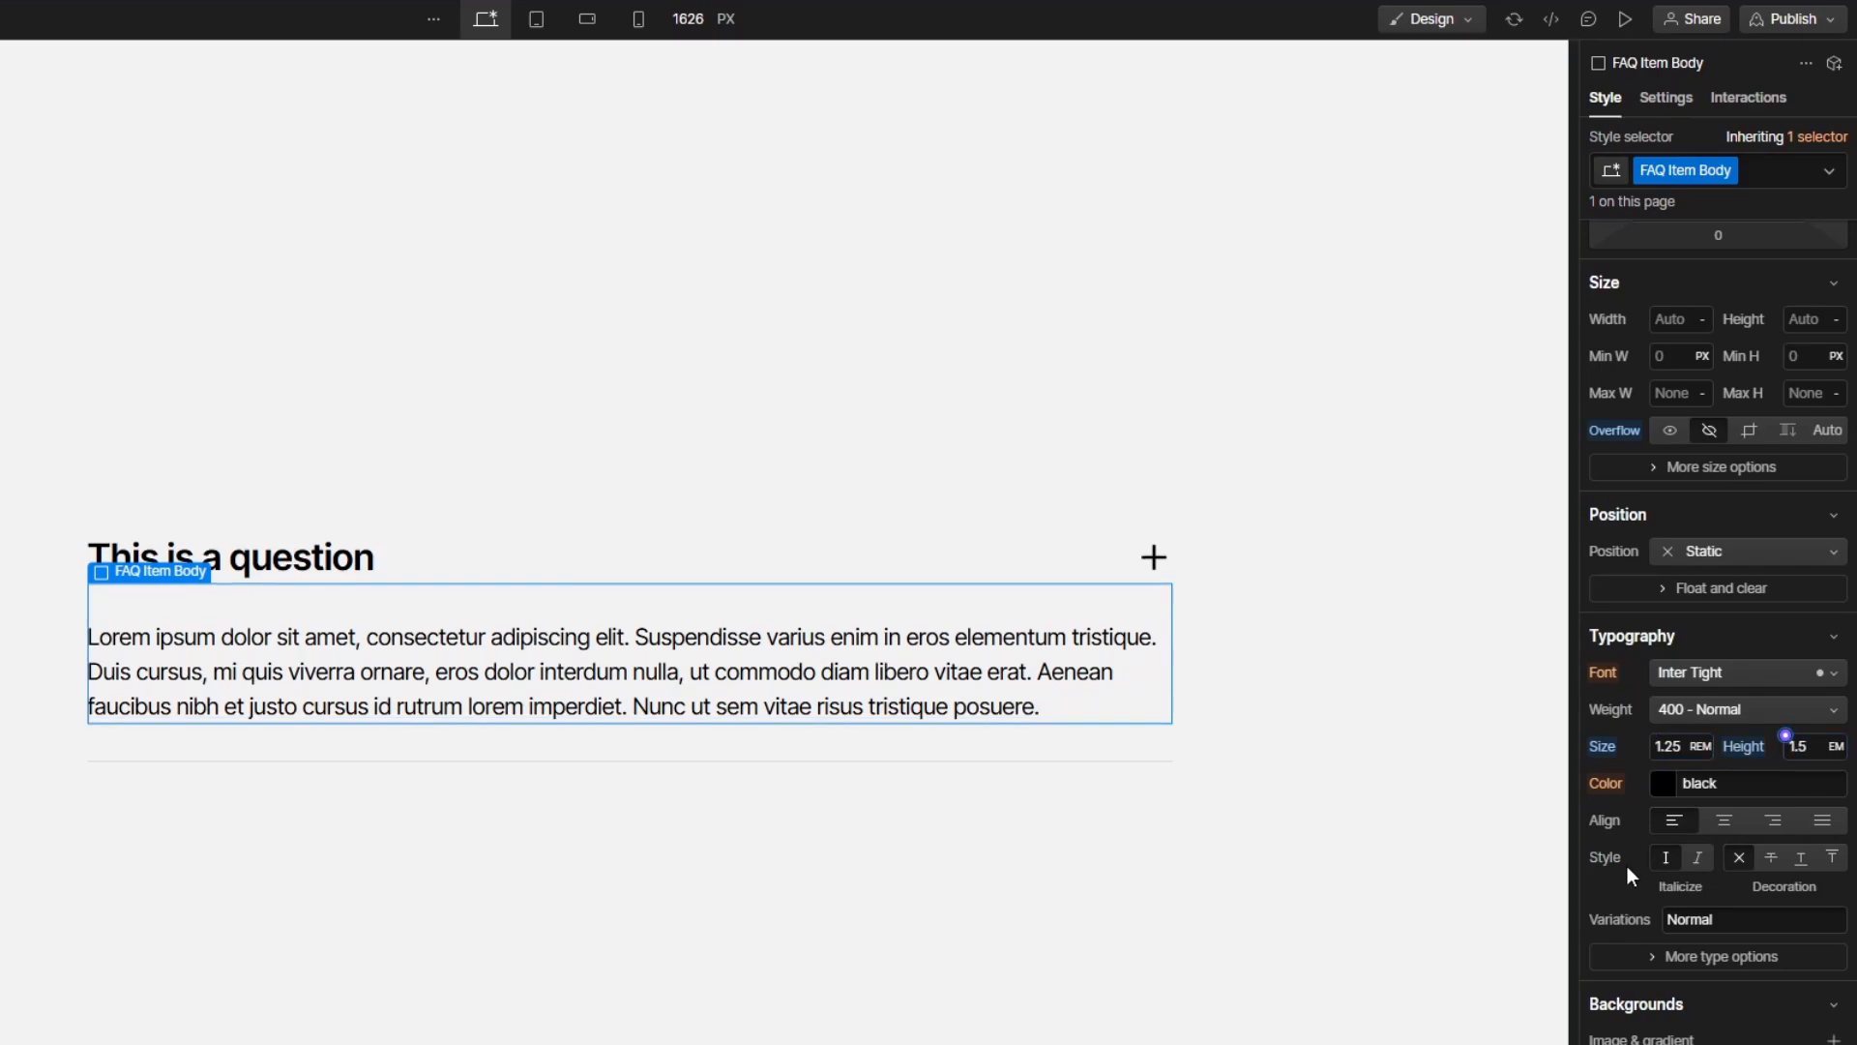
Change the FAQ Item Body's text colour to the dark grey #505050
click(1664, 784)
click(1585, 939)
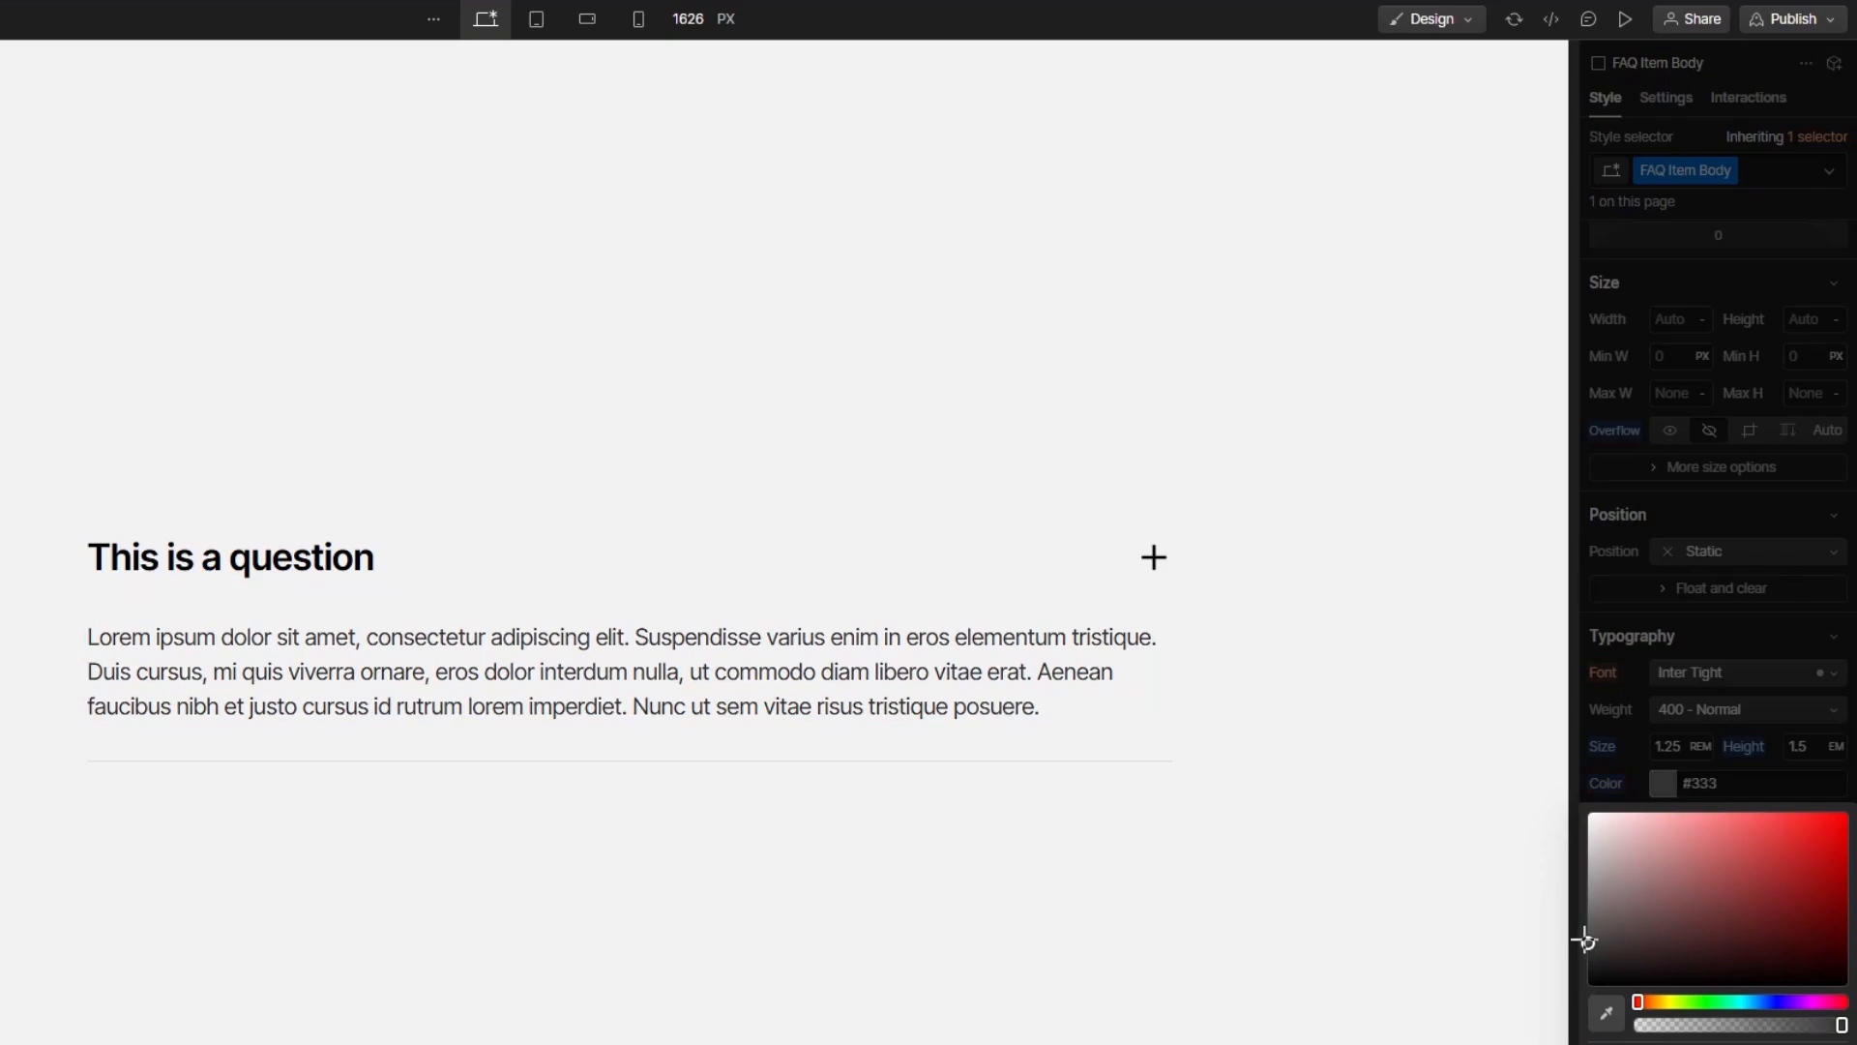
drag(1585, 938, 1583, 931)
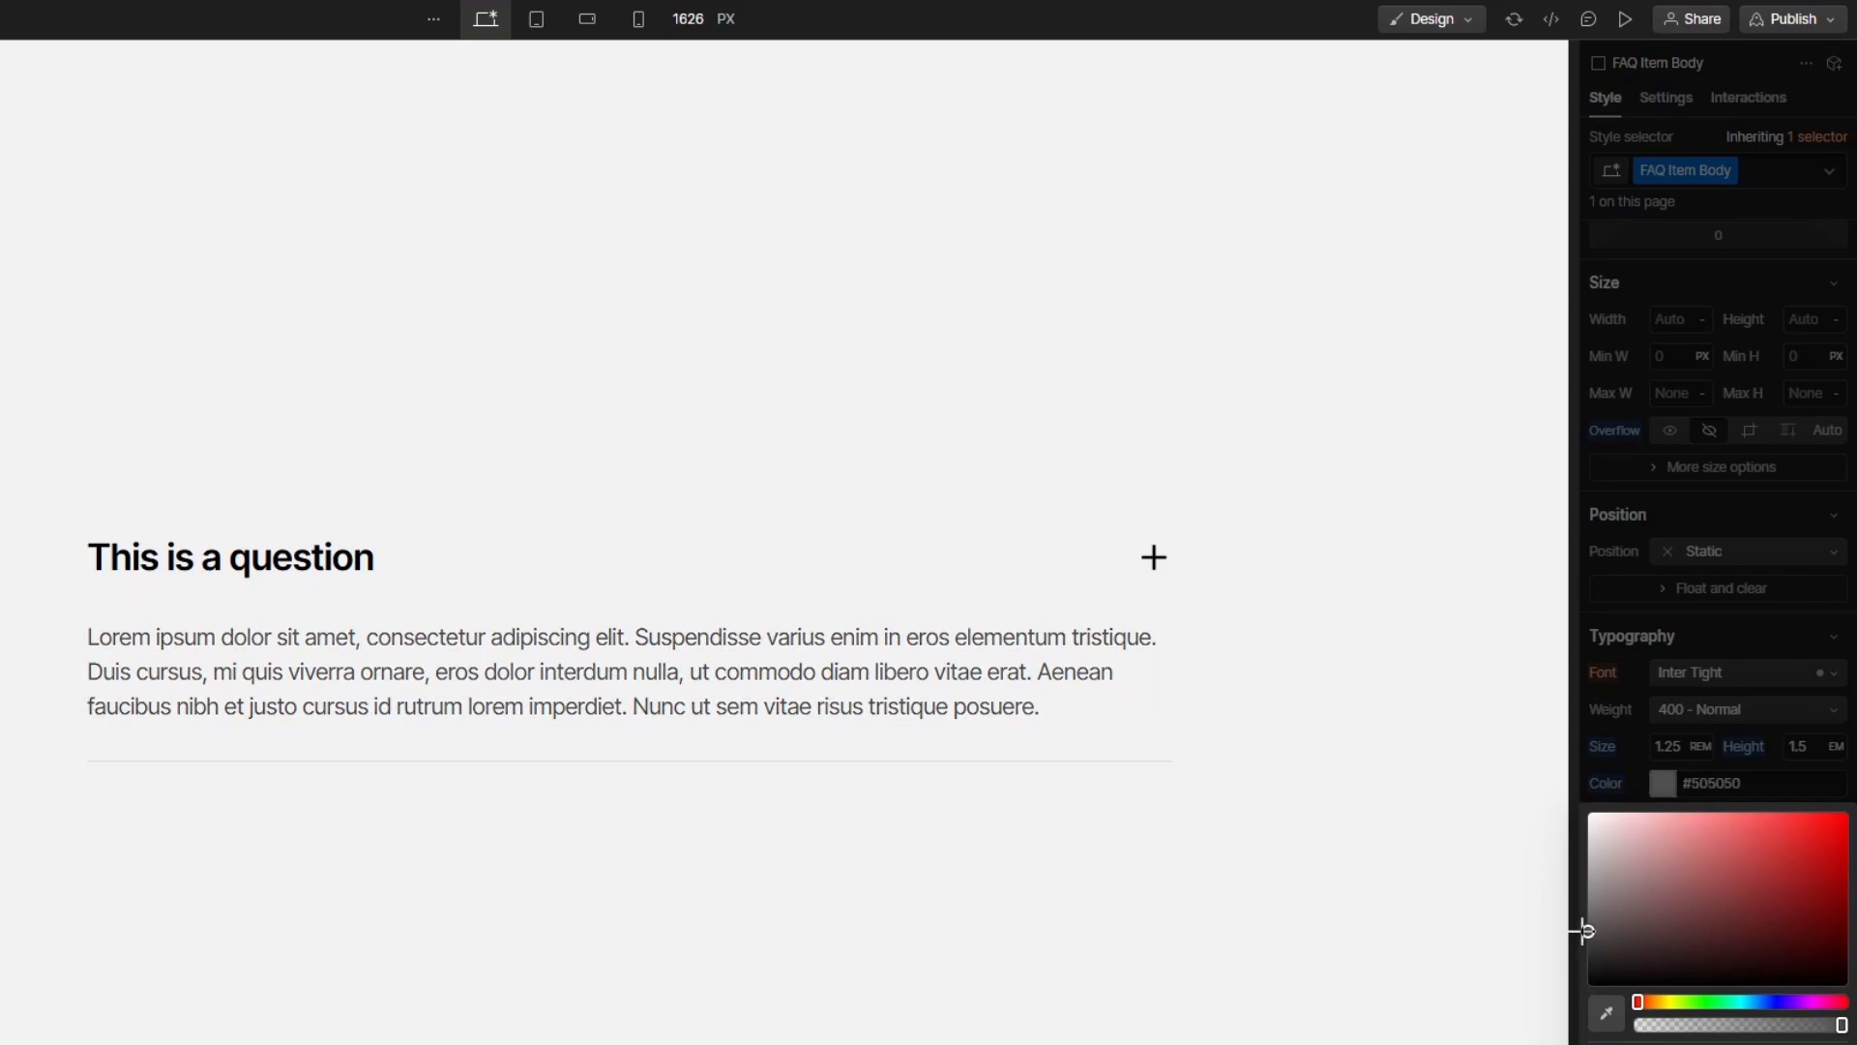
click(1664, 782)
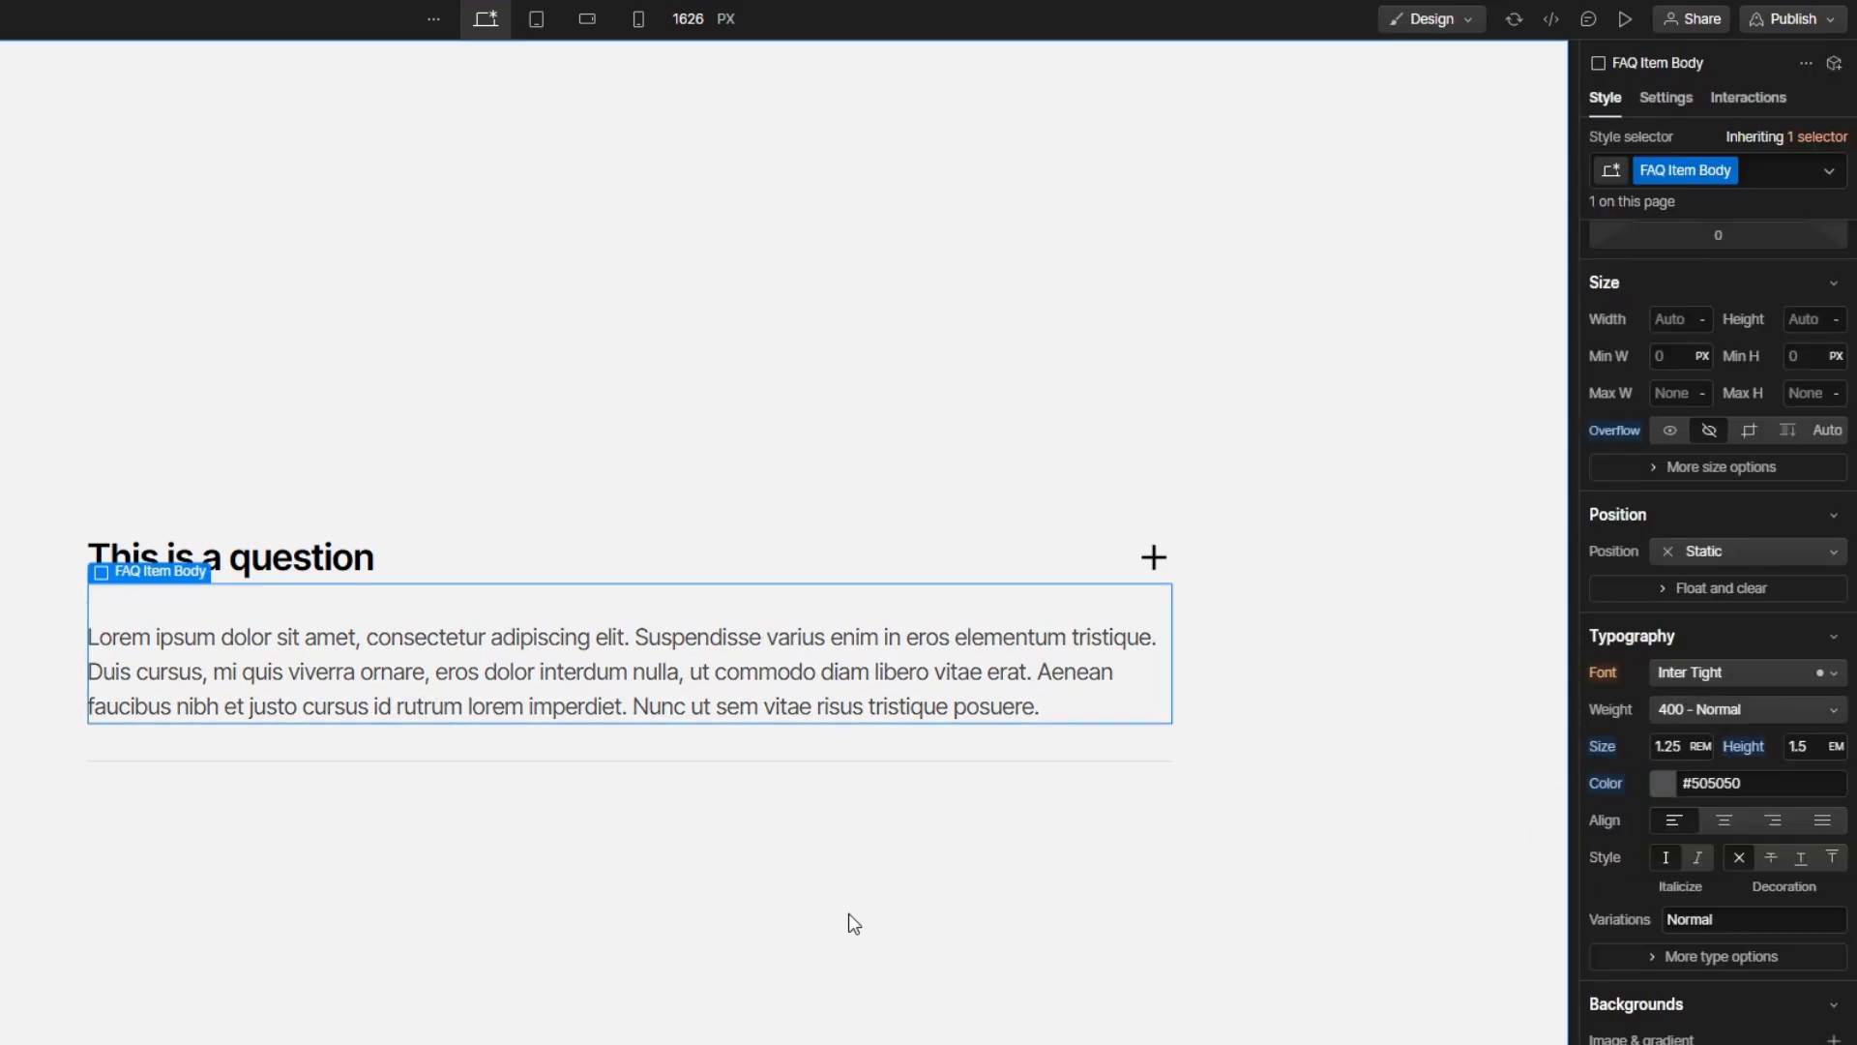
click(821, 897)
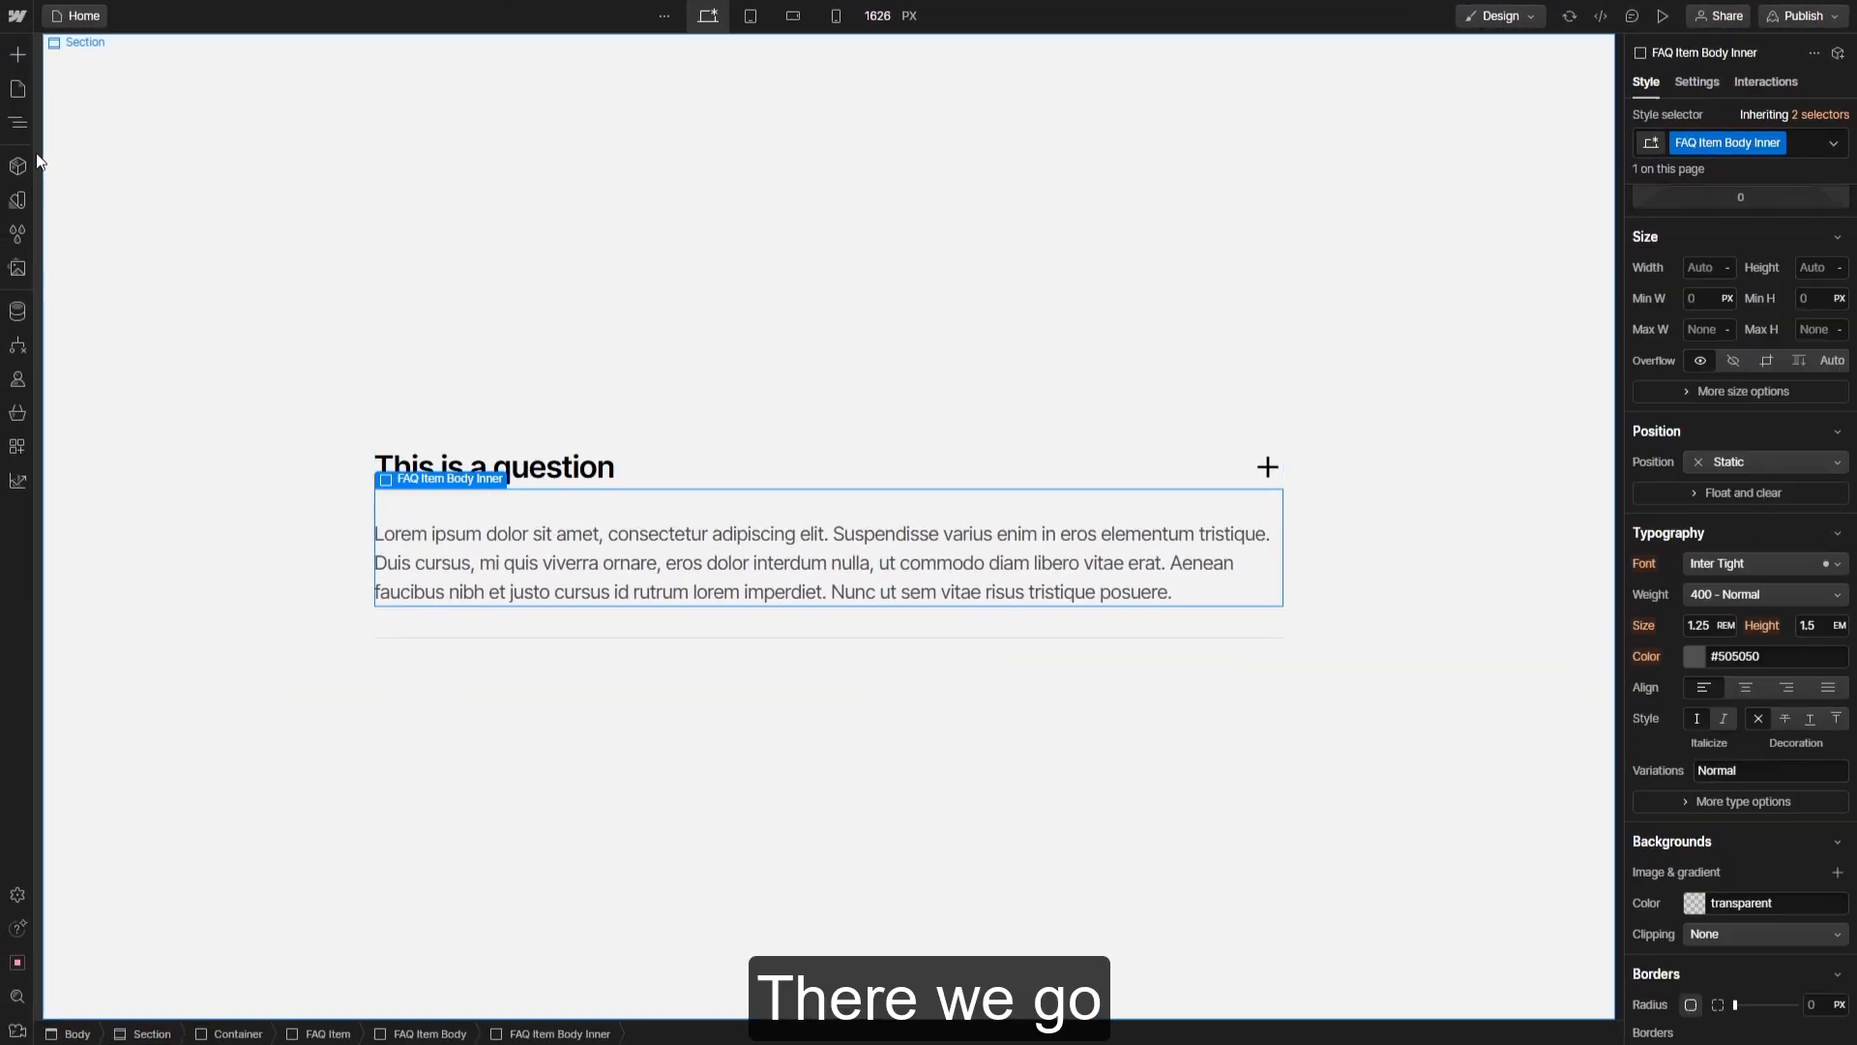
Review the FAQ Item's element structure, from the title and body down to the inner wrapper and paragraph
click(17, 122)
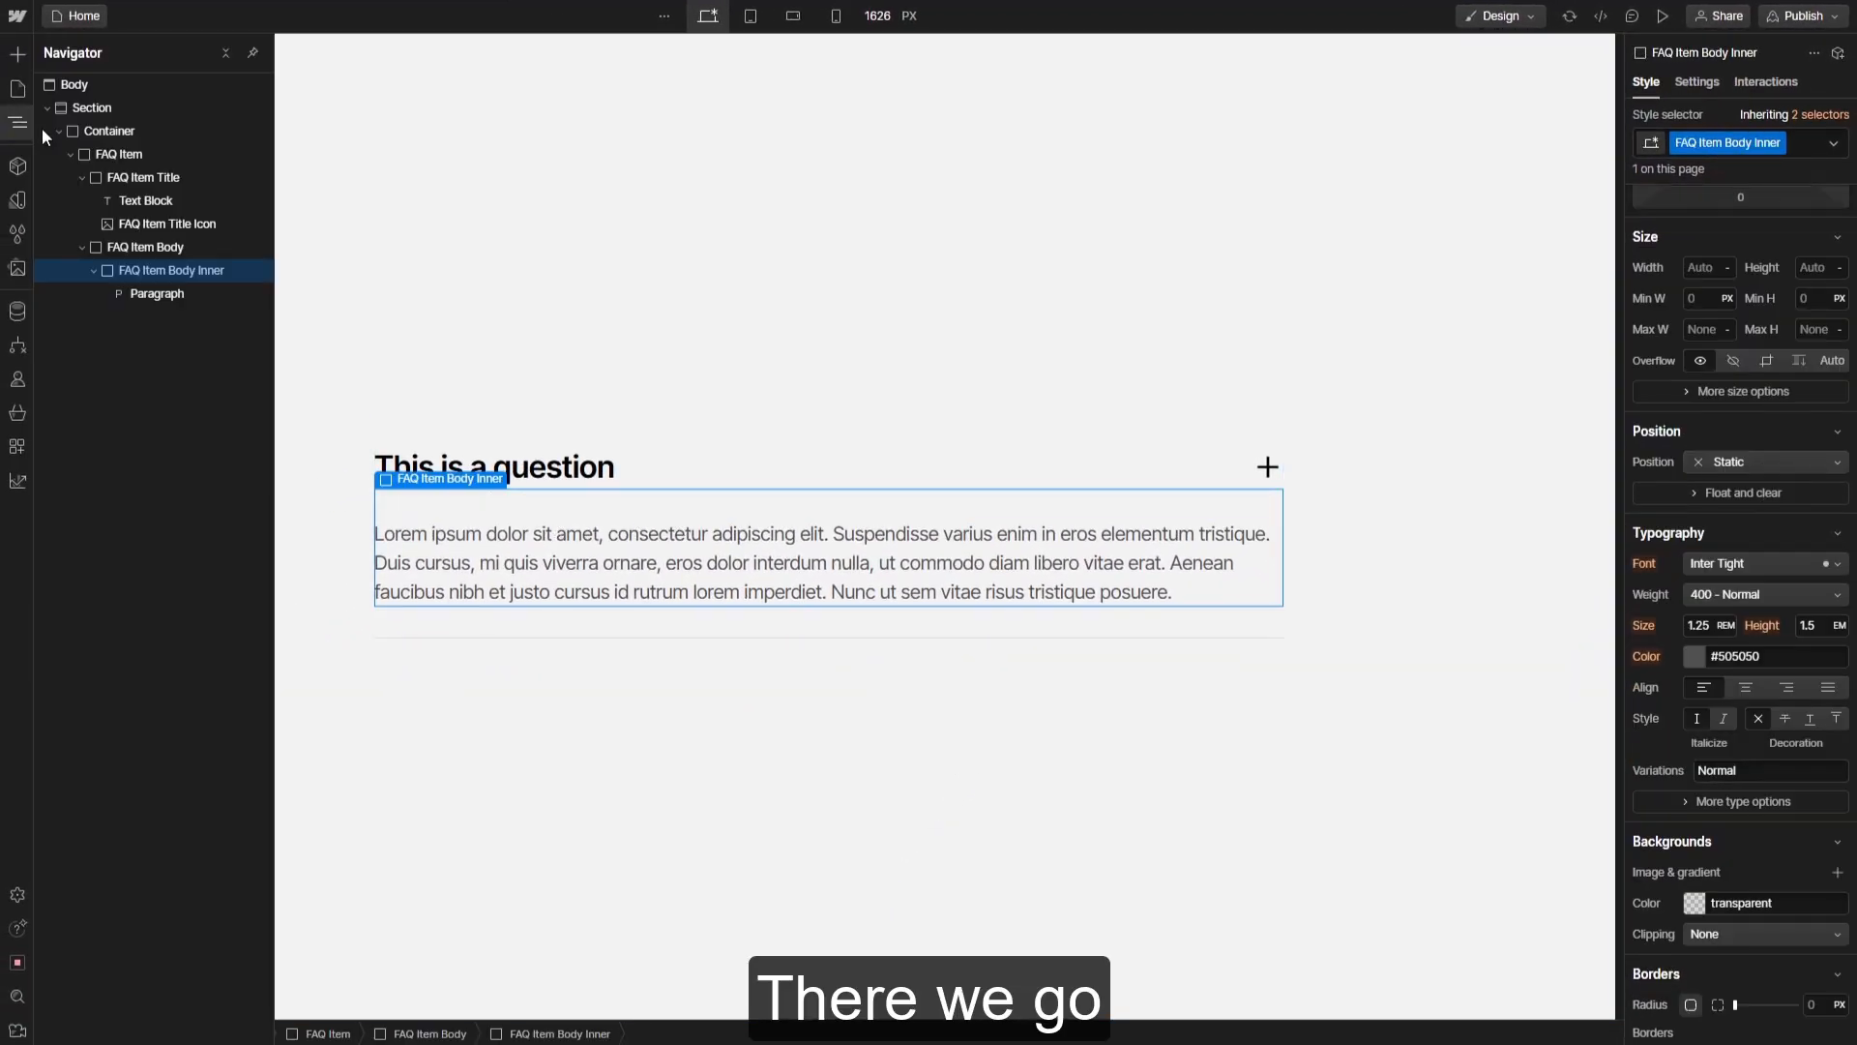
click(108, 152)
click(137, 177)
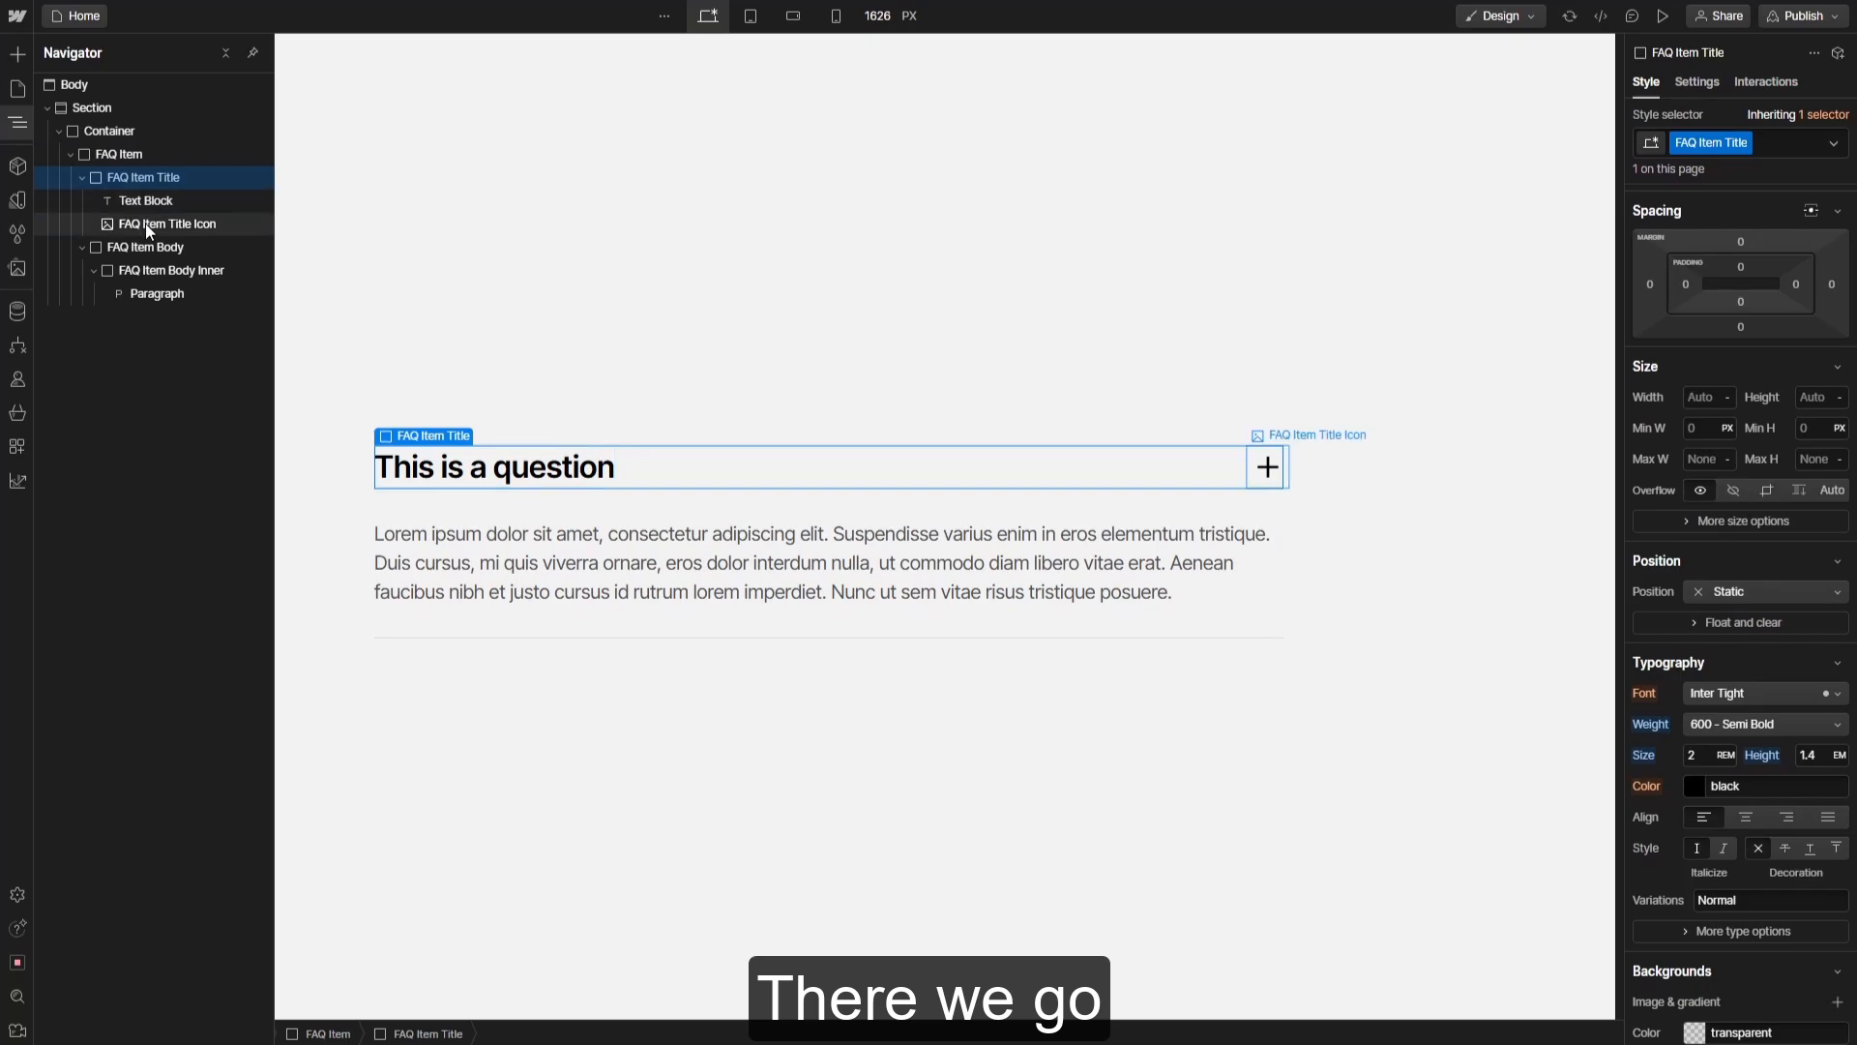
click(145, 242)
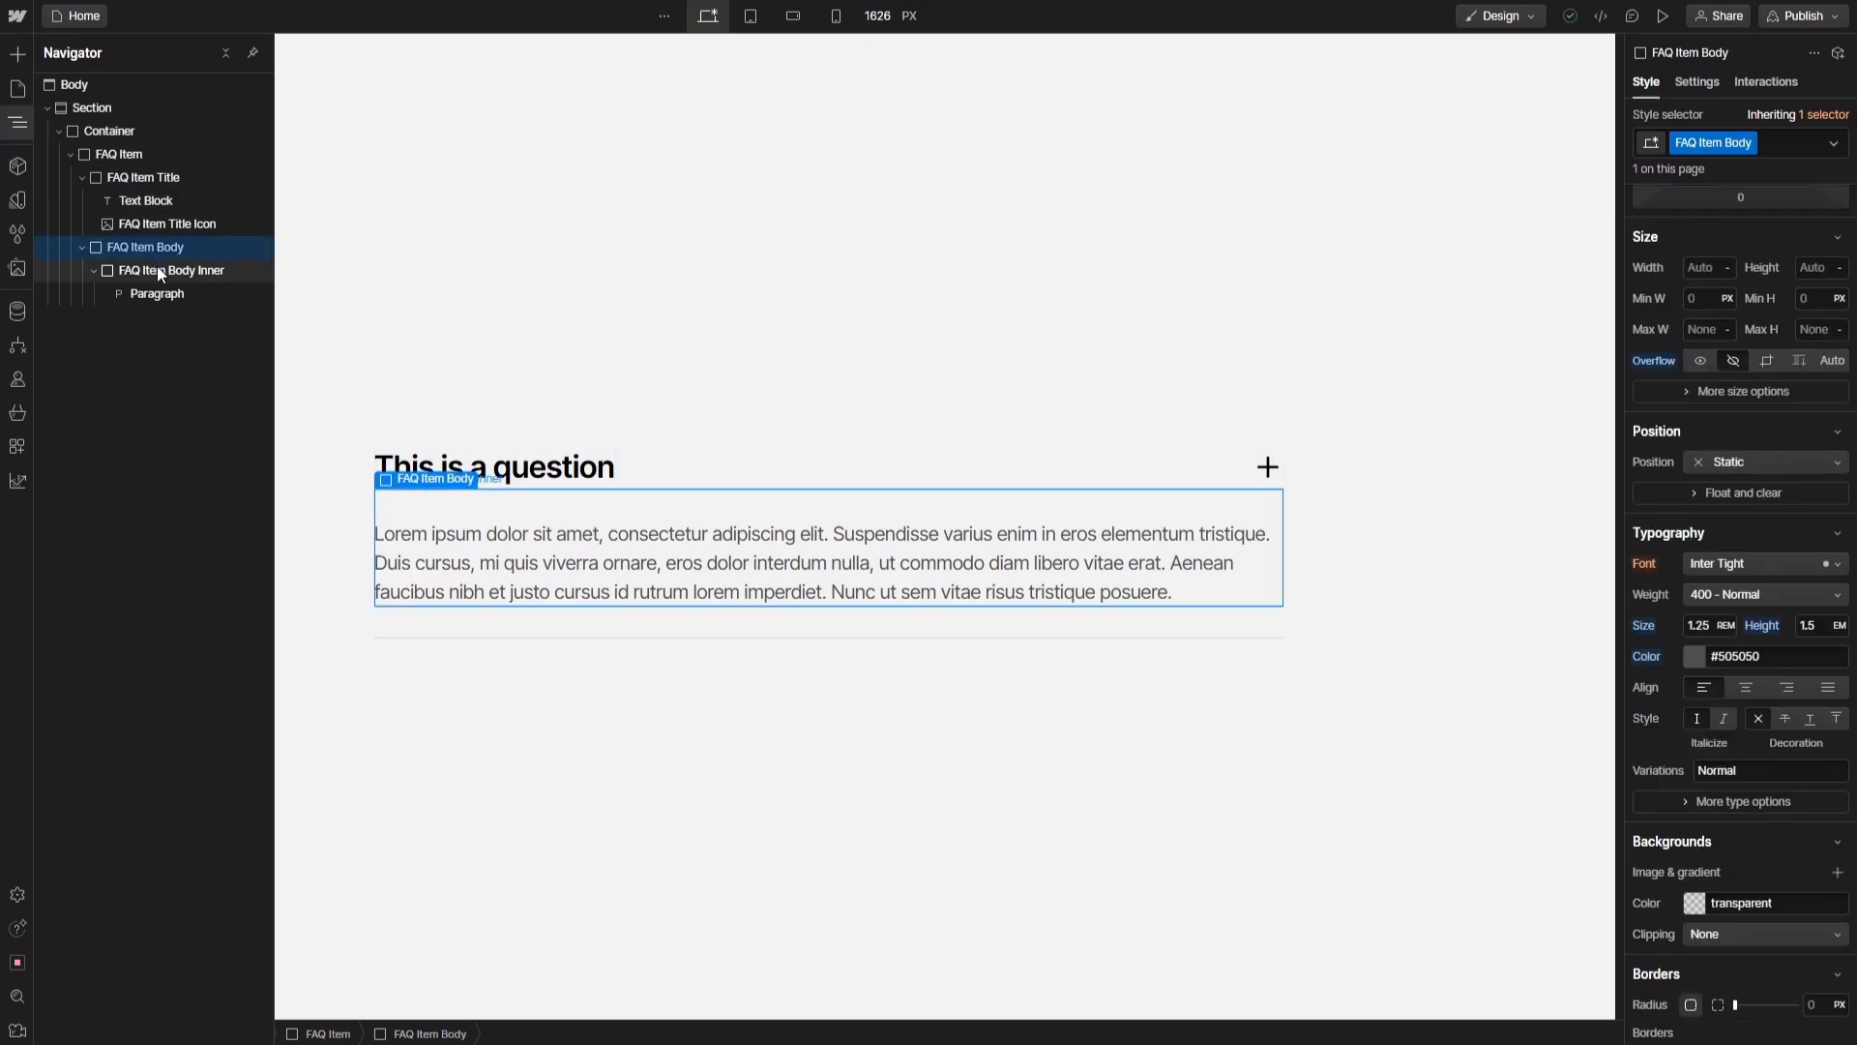
click(158, 271)
click(163, 292)
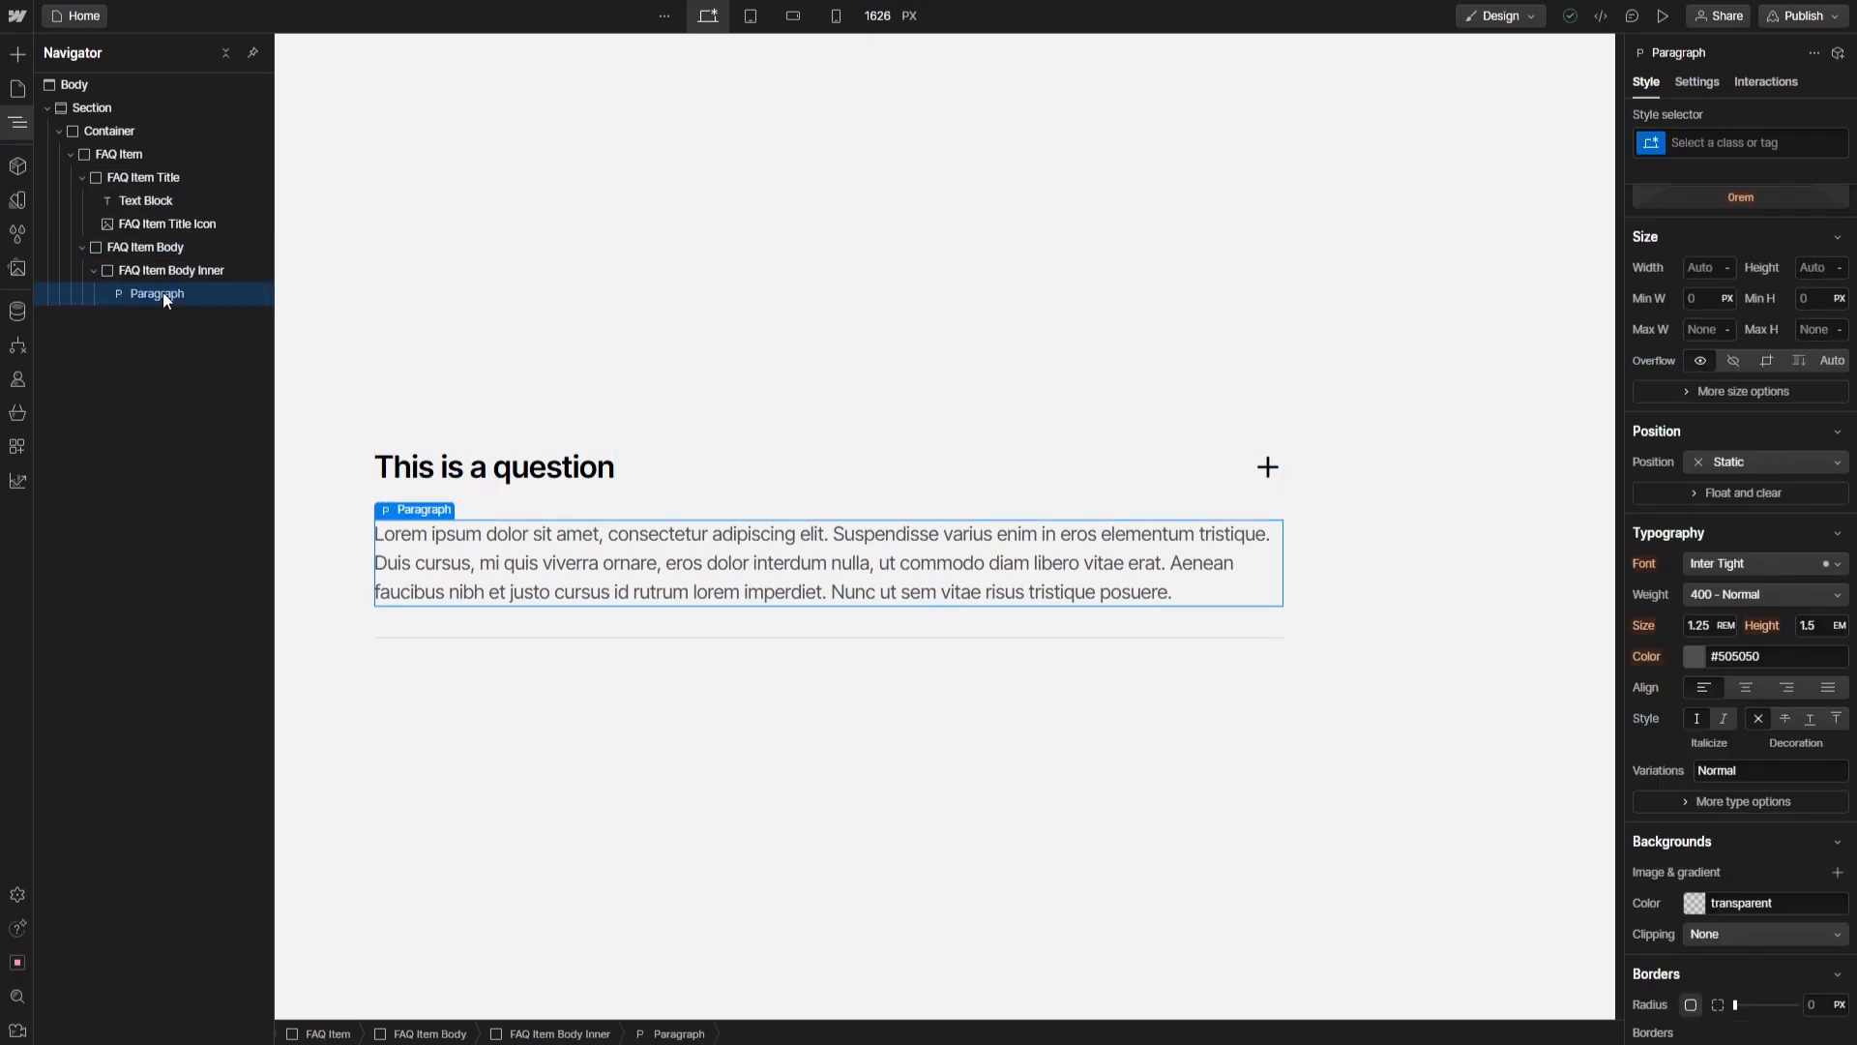
click(633, 711)
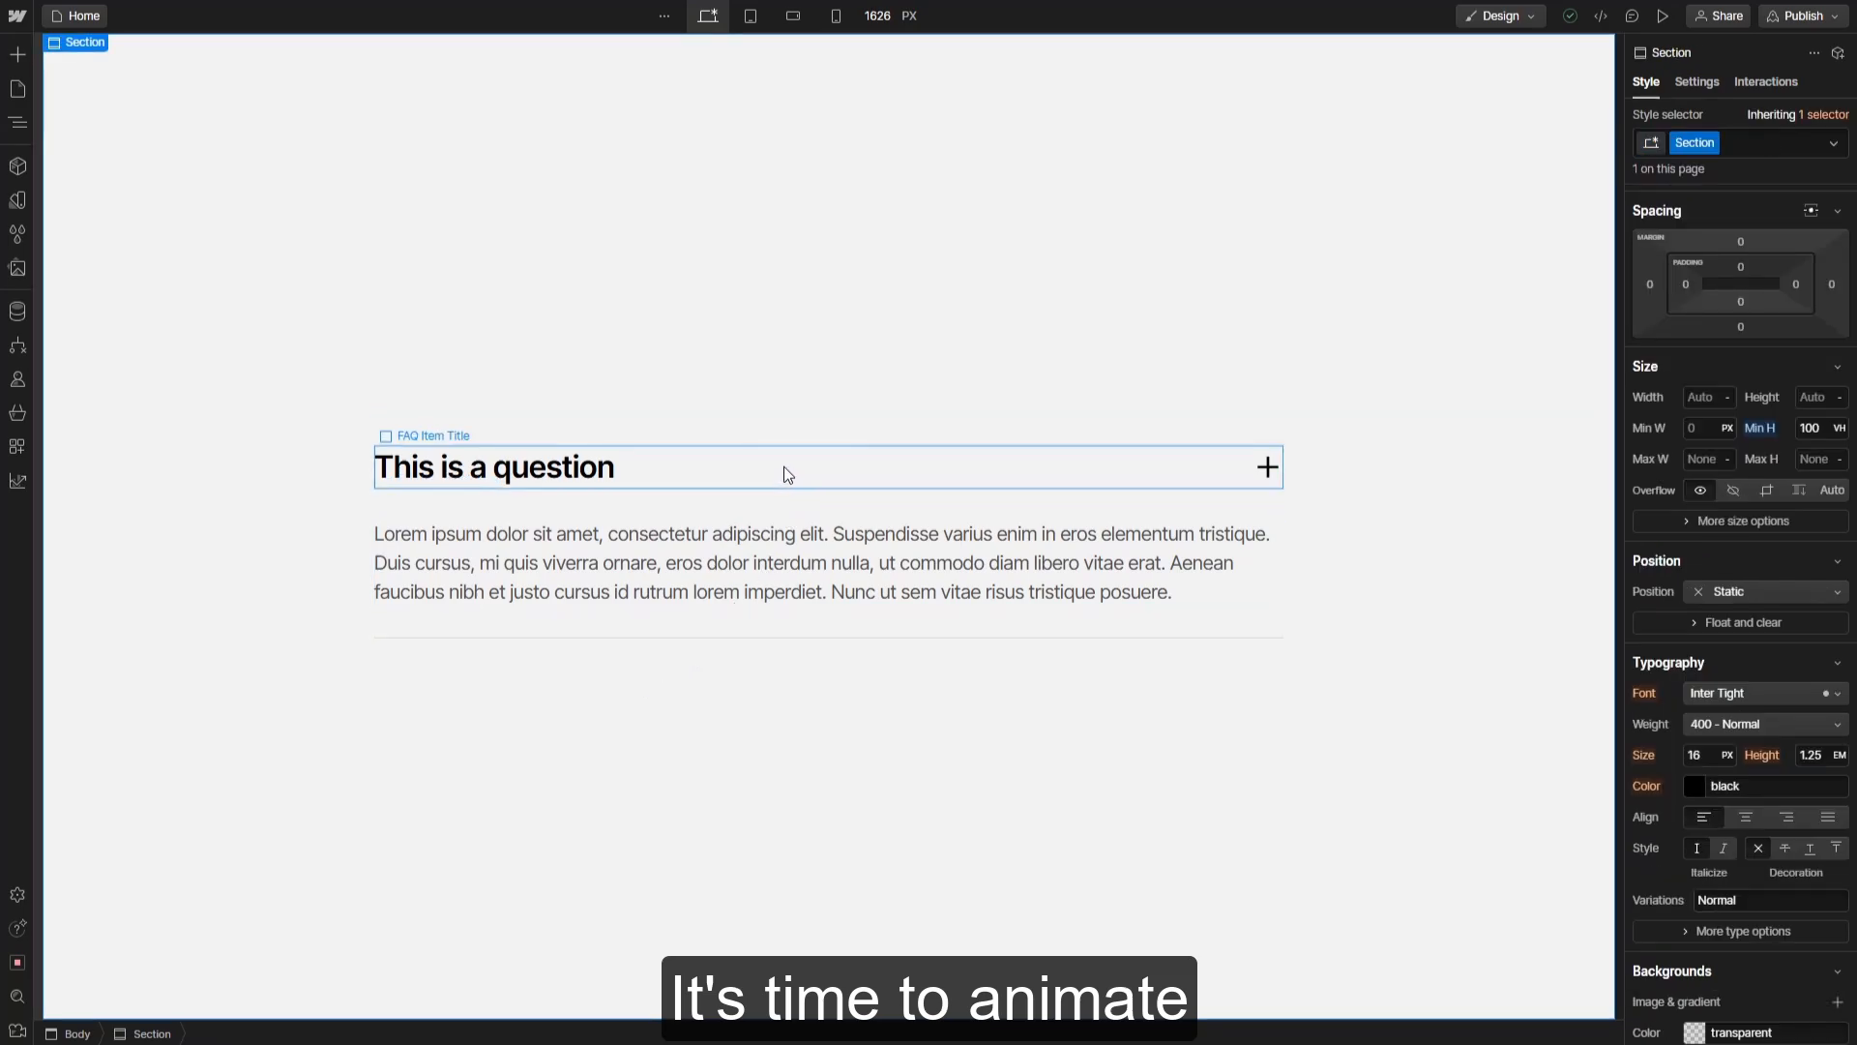
Add a mouse click (tap) trigger to the FAQ Item Title and make its first click start an animation
click(789, 474)
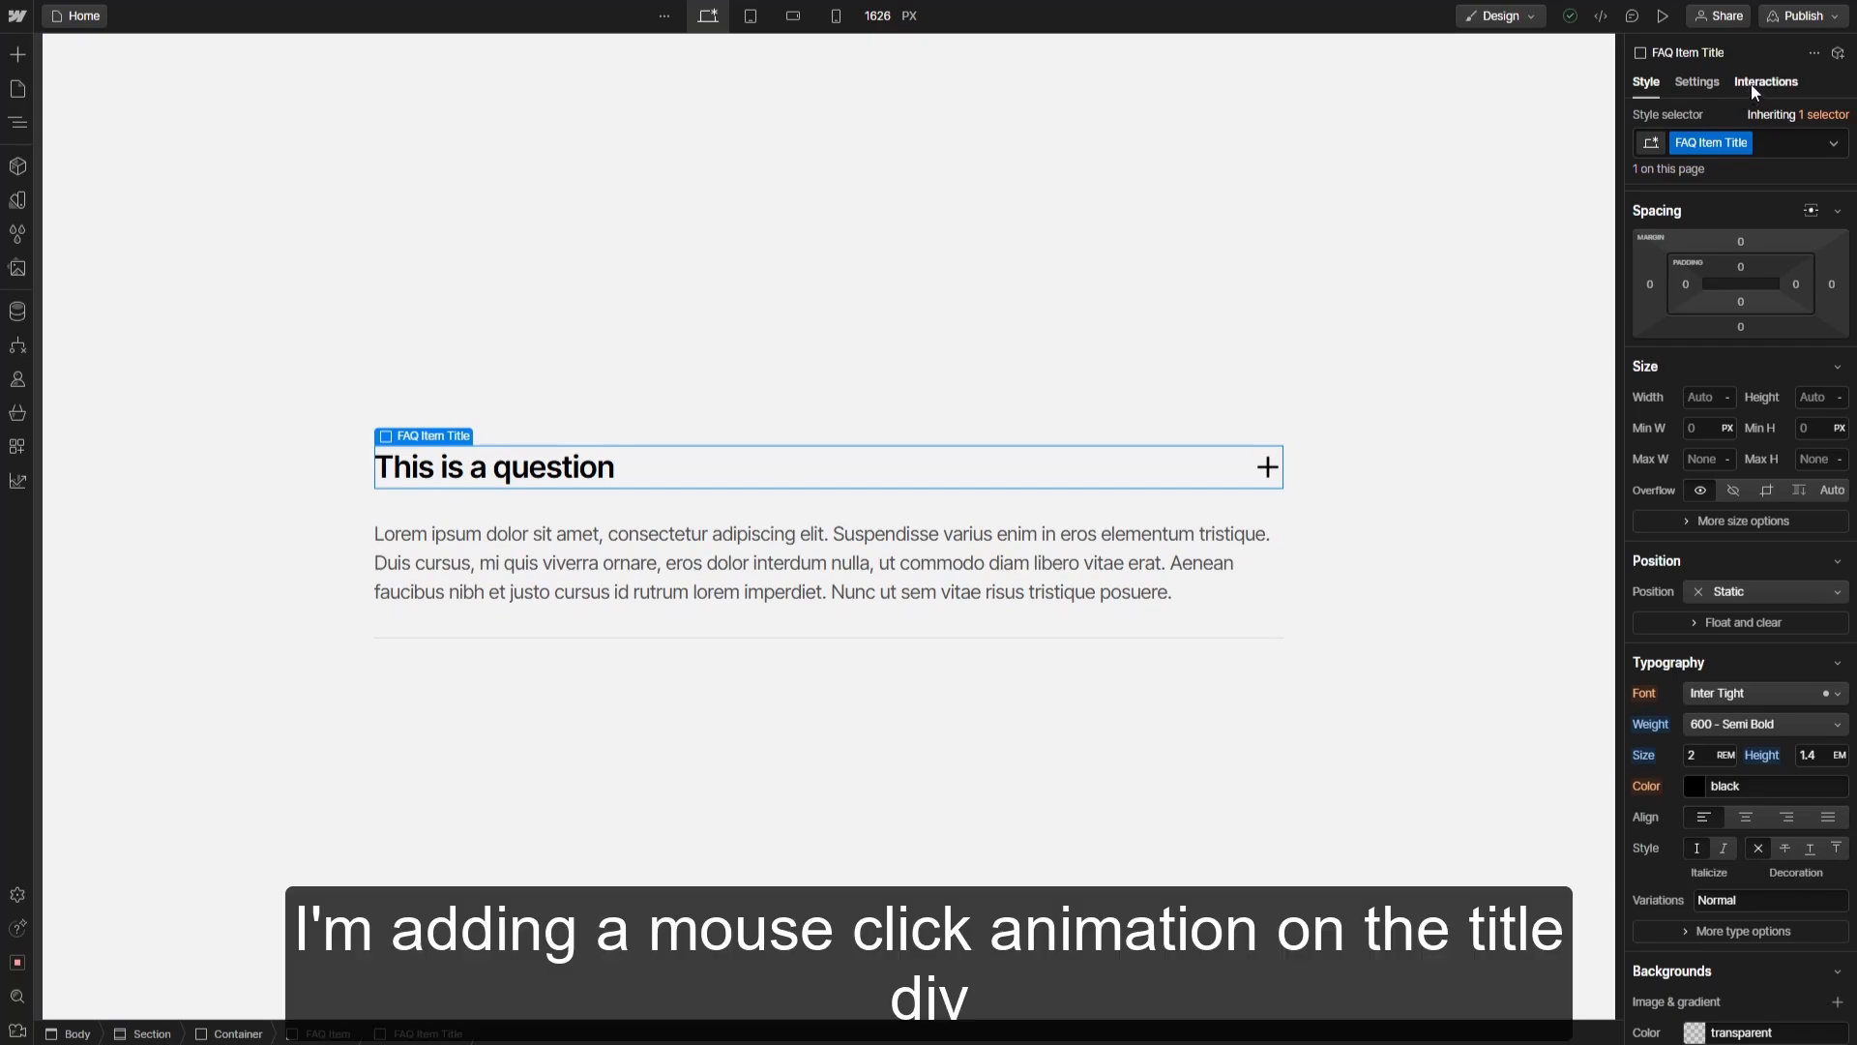
click(1765, 82)
click(1838, 149)
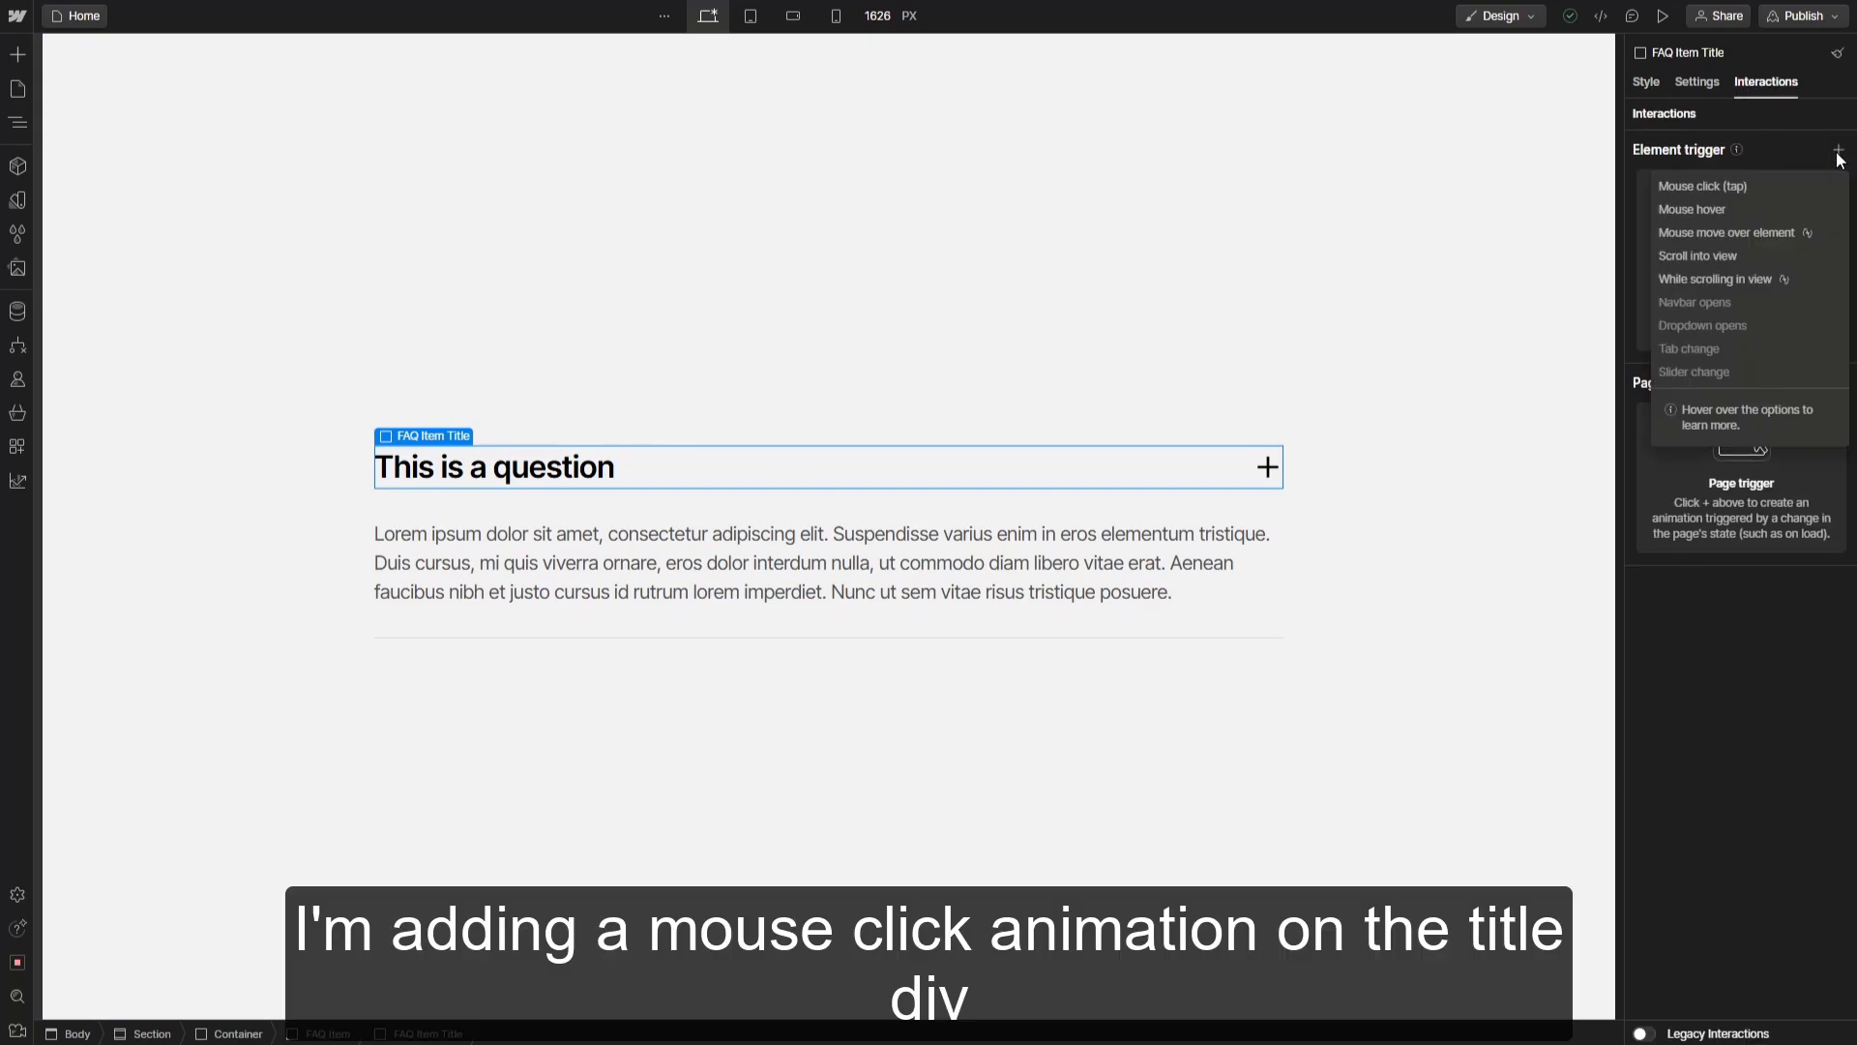
click(1729, 187)
click(1749, 251)
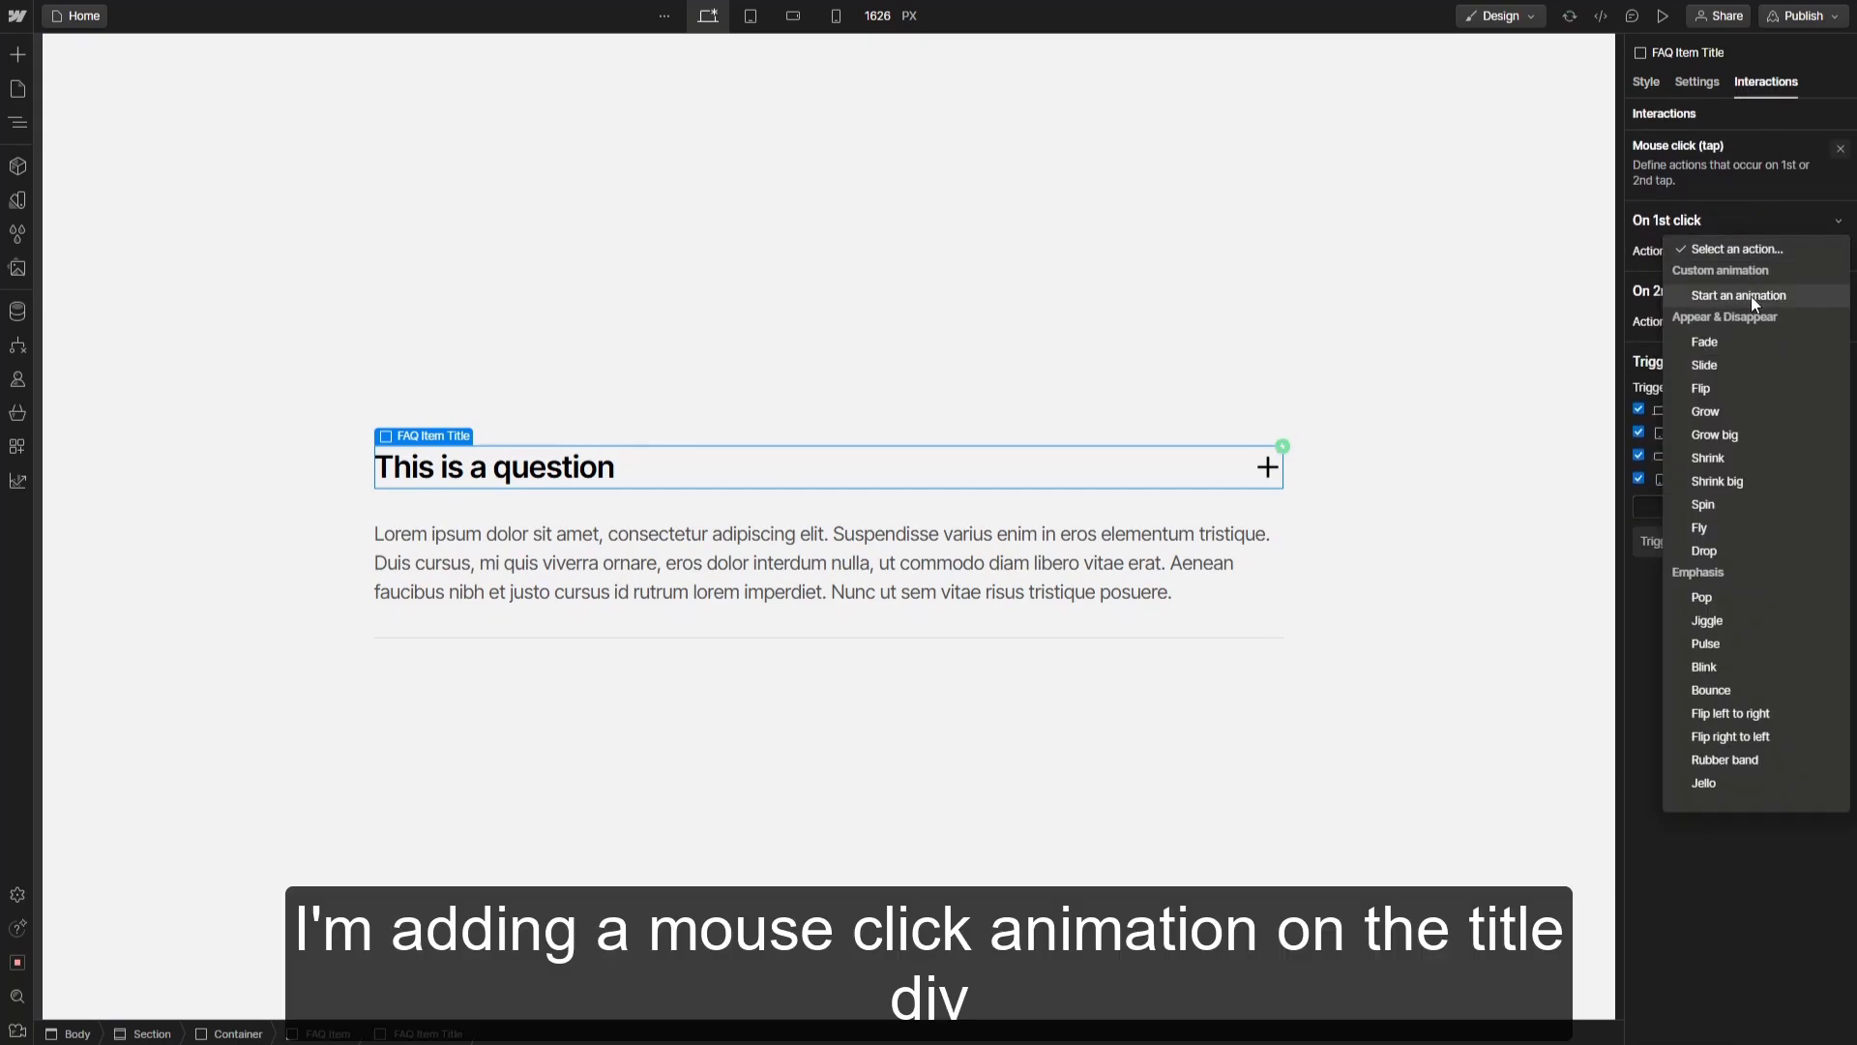
click(1751, 296)
Create a new timed animation named "FAQ Item - Open" for the first click
click(1836, 283)
text(FA)
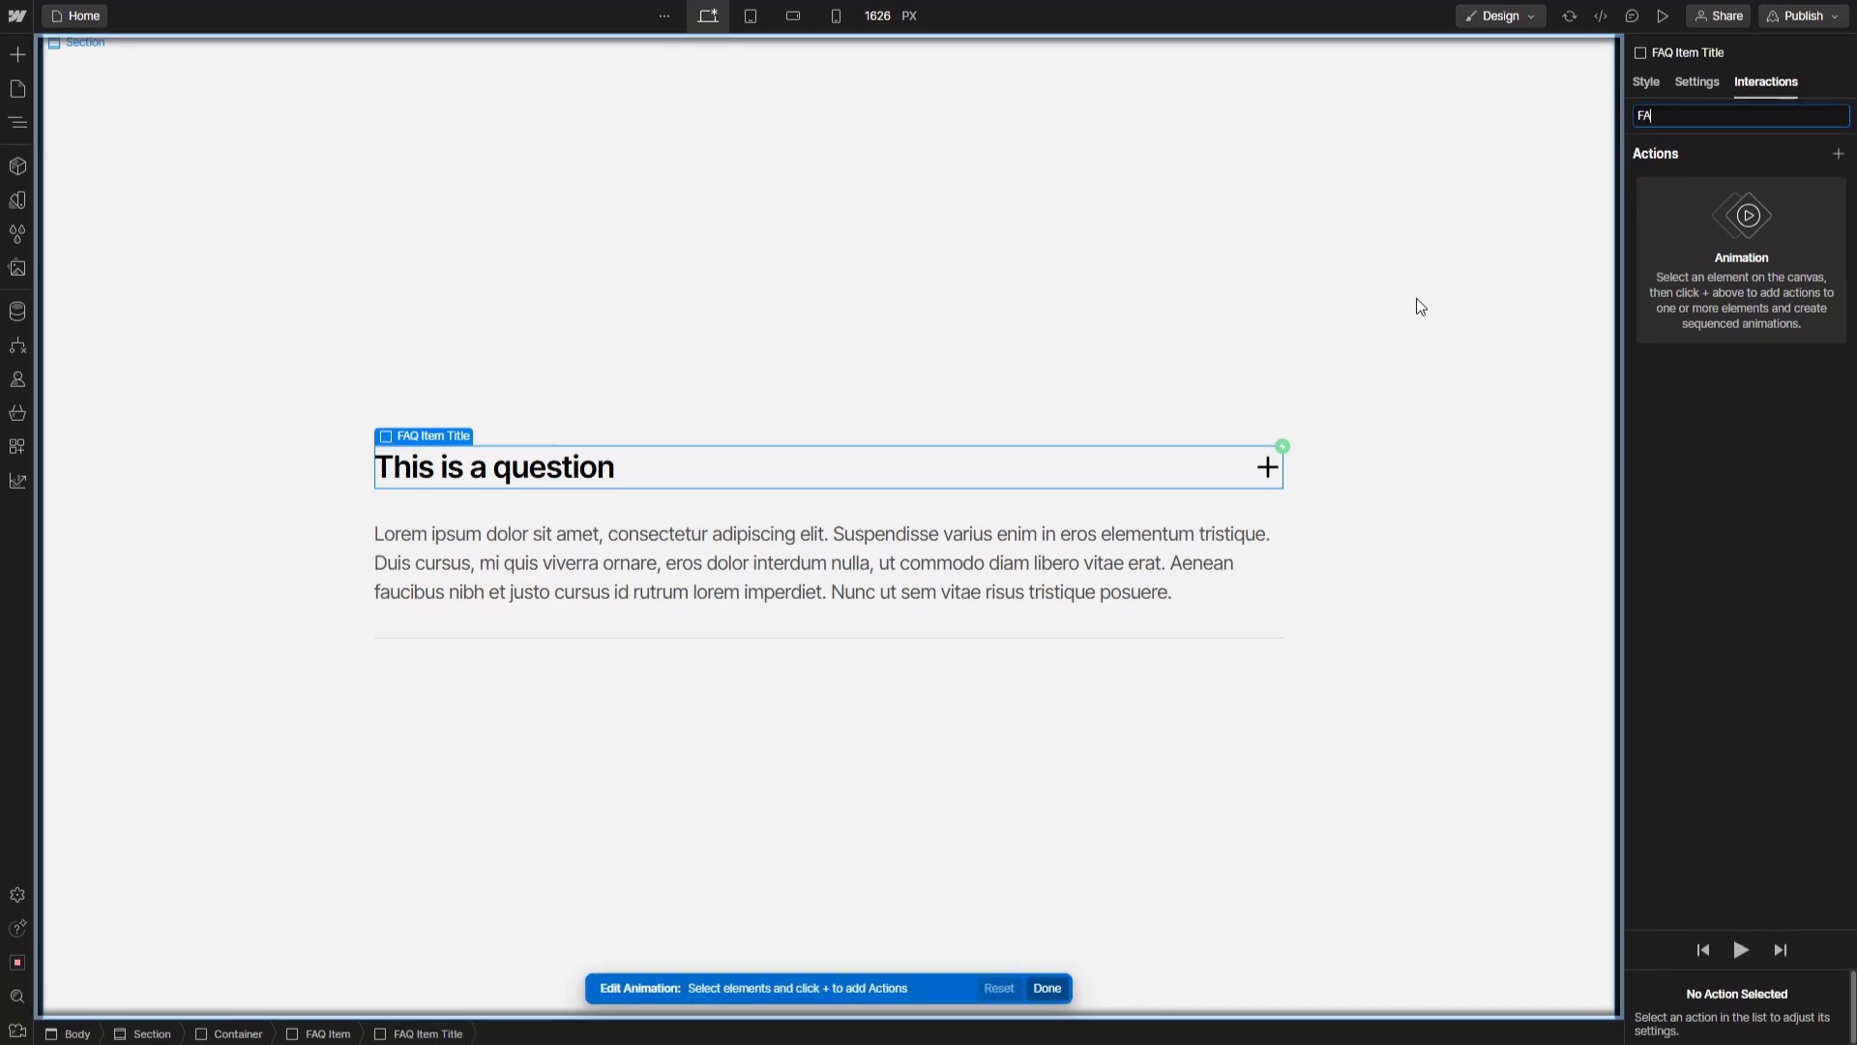
text(Q Item - O)
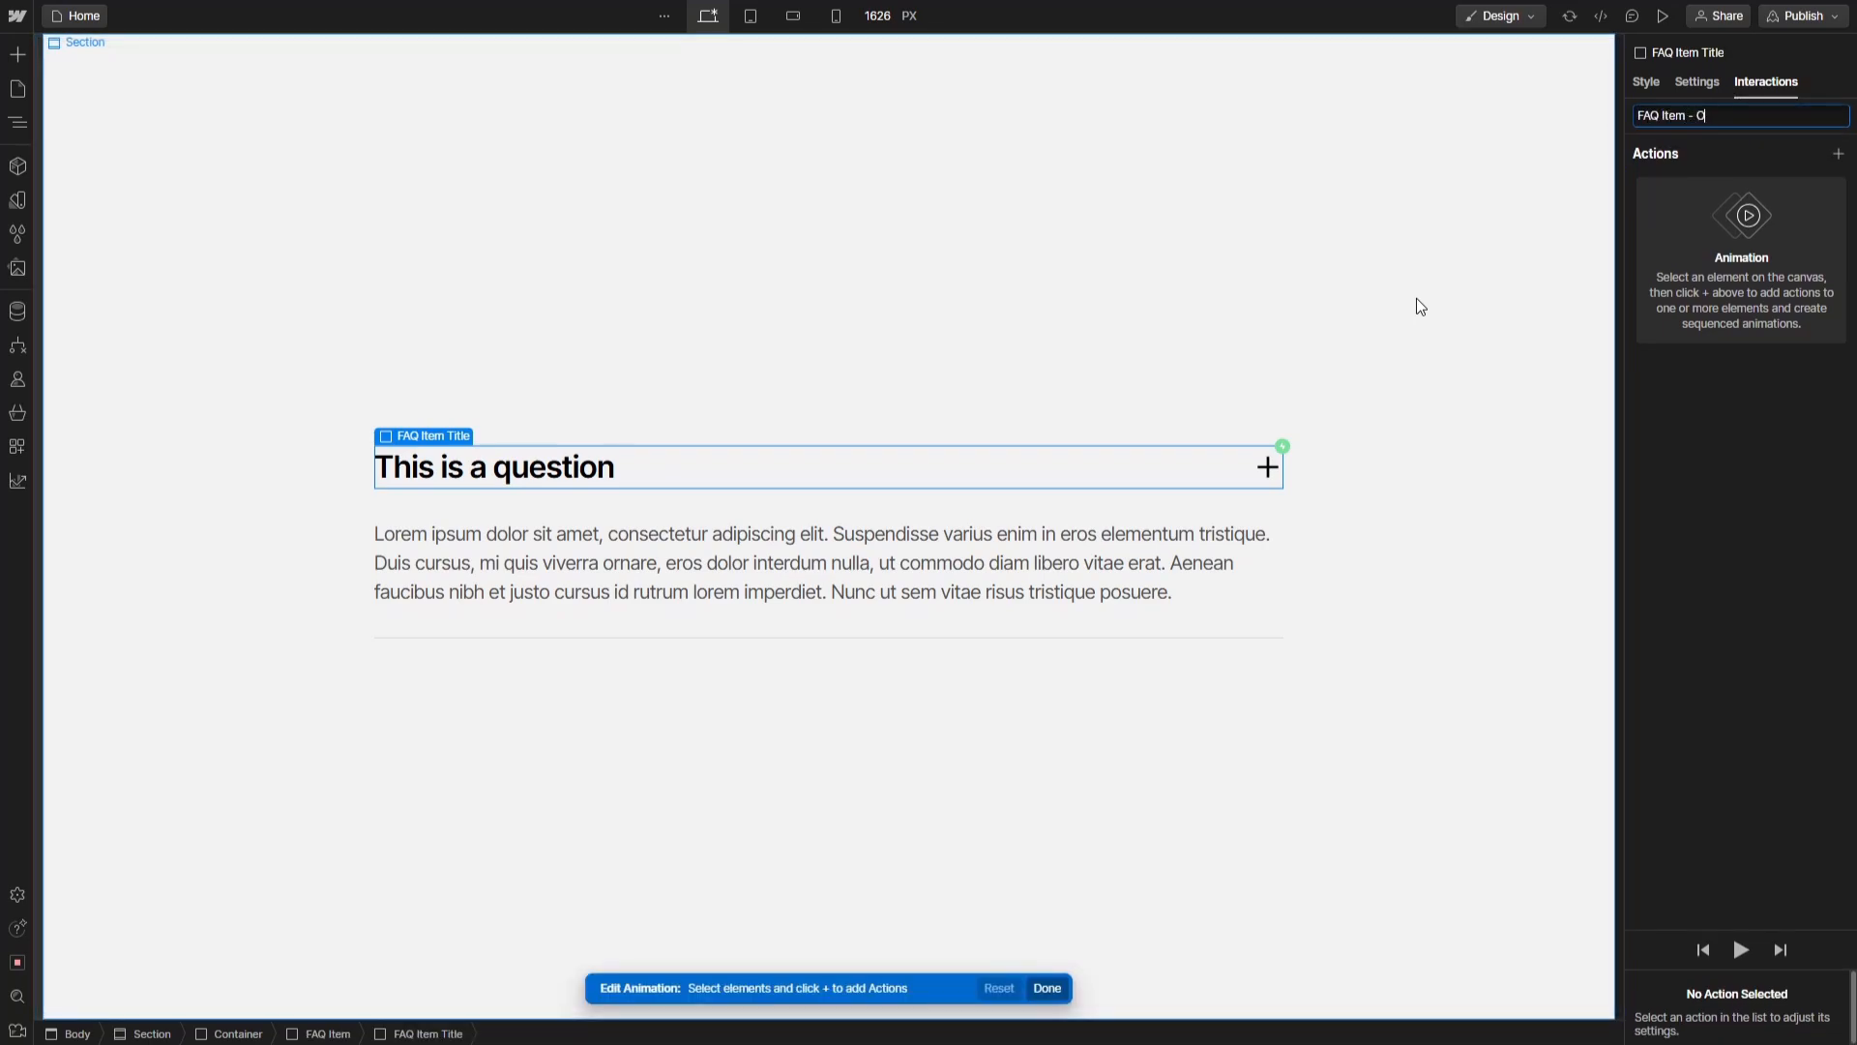
text(penm)
key(Return)
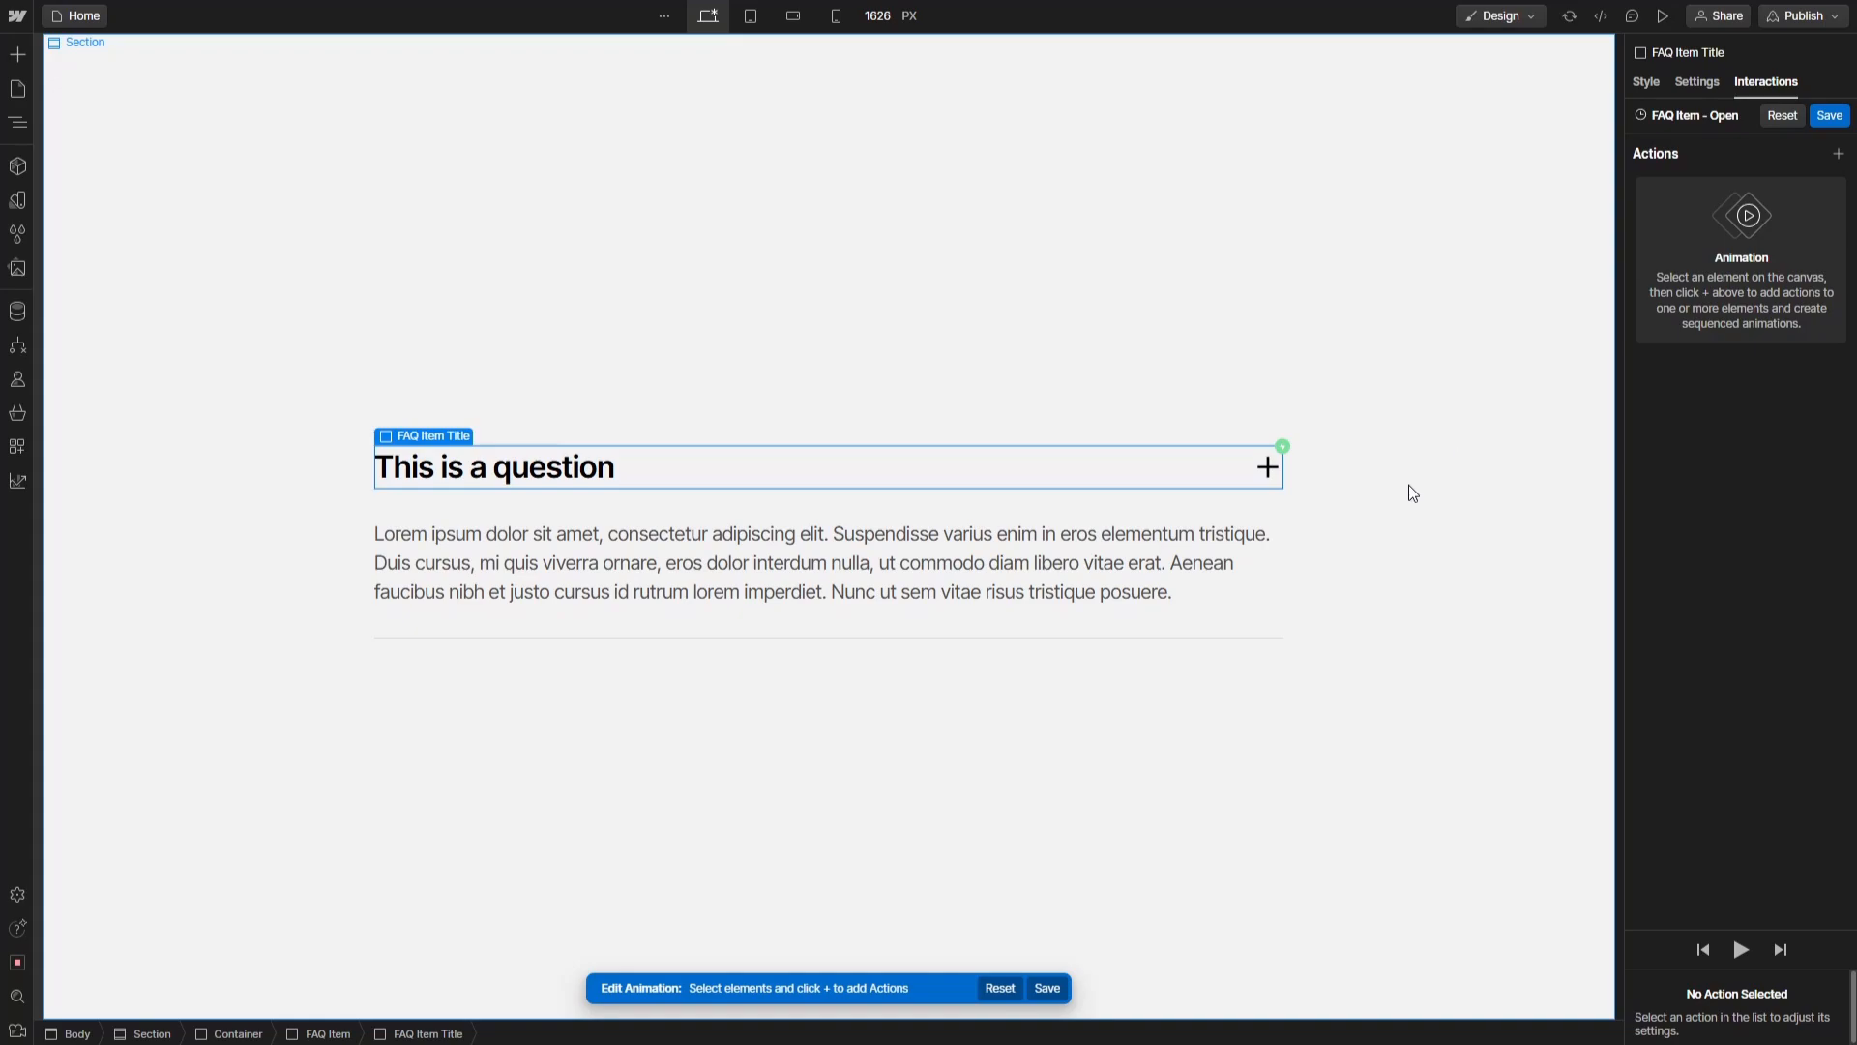
Add a Rotate action for the FAQ Item Title Icon as an initial state of -45 degrees on the Z axis
click(1271, 474)
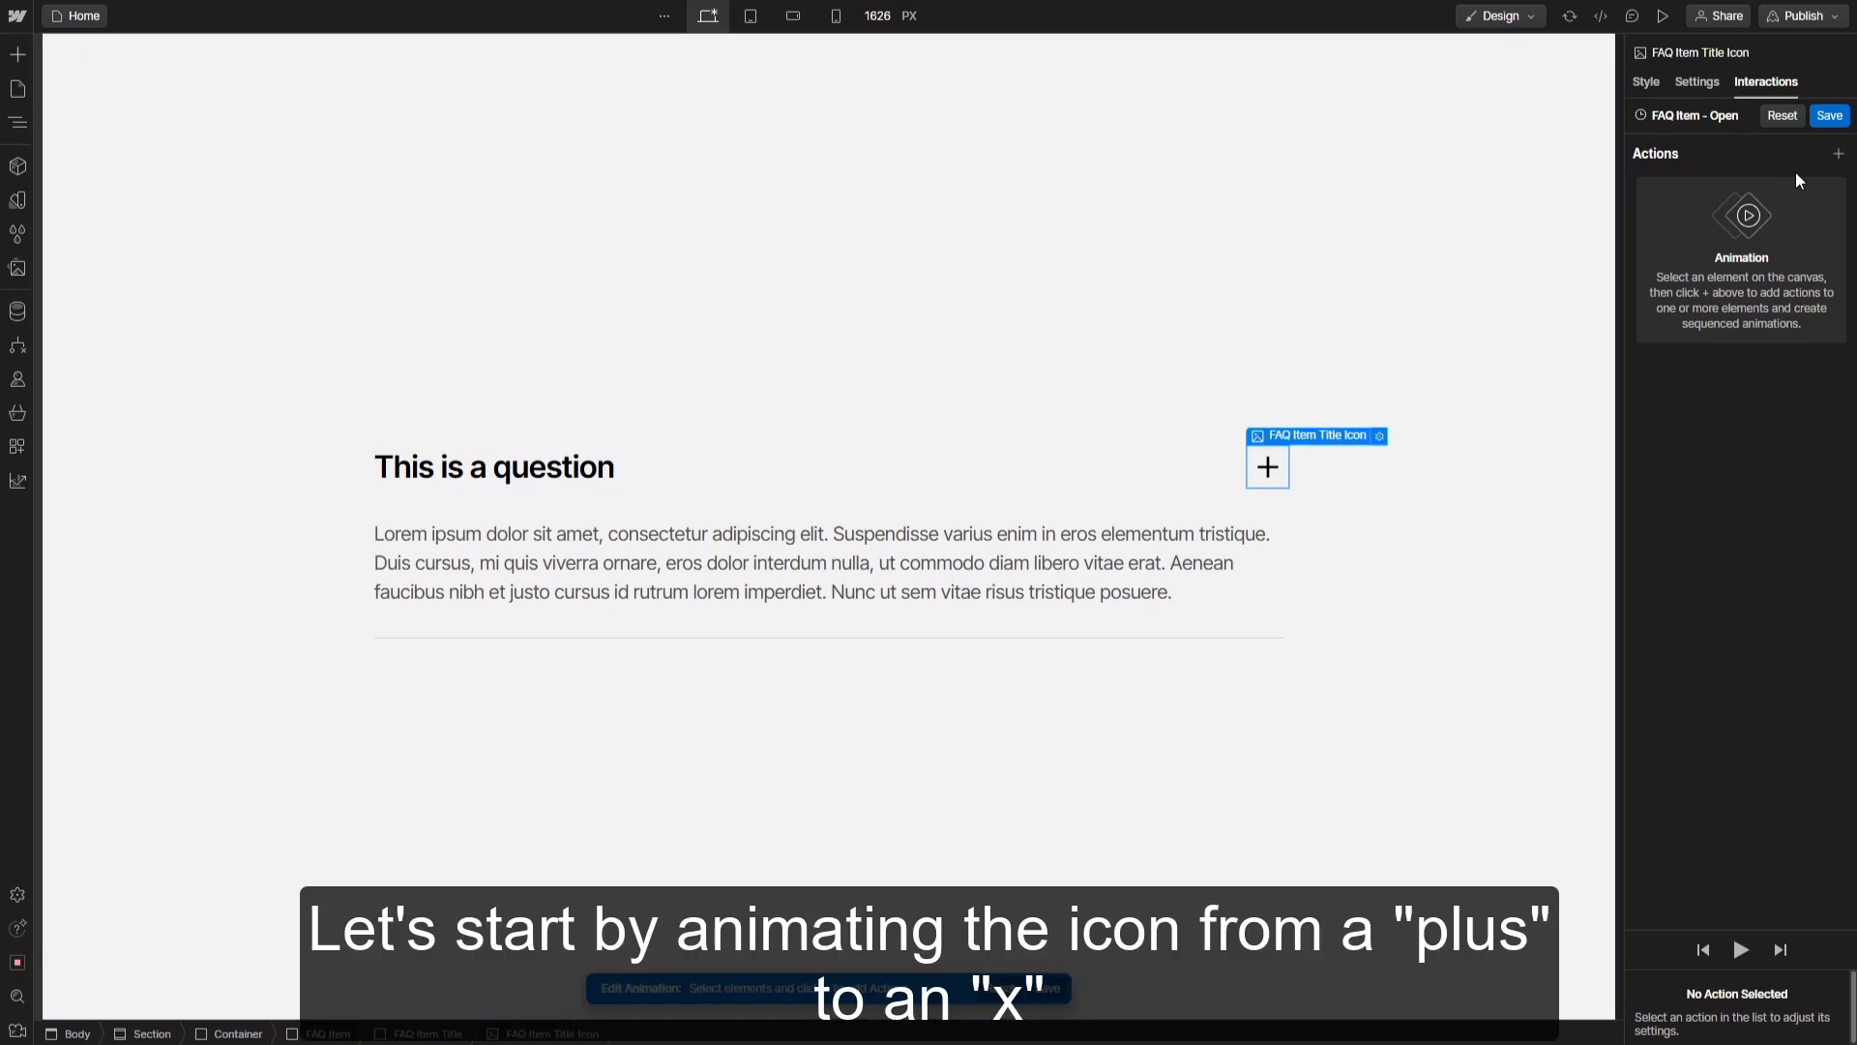
click(1837, 156)
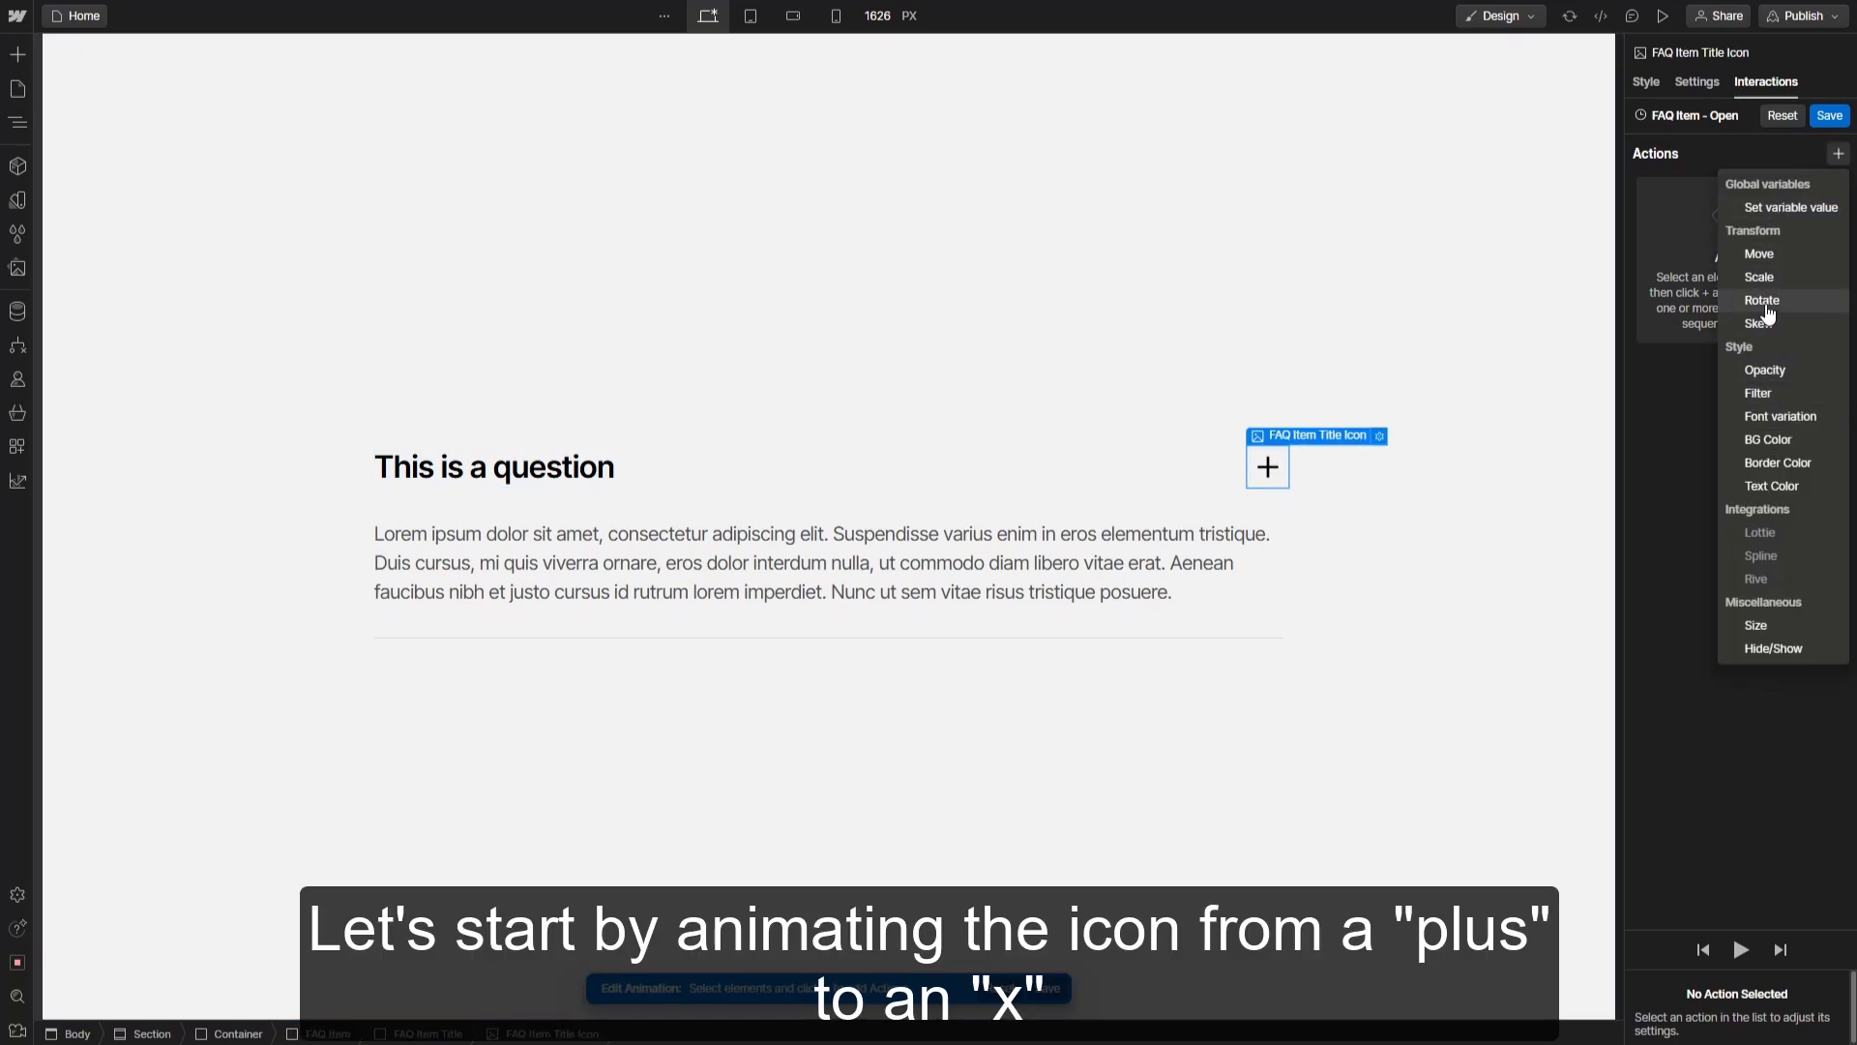
click(1766, 307)
click(1689, 776)
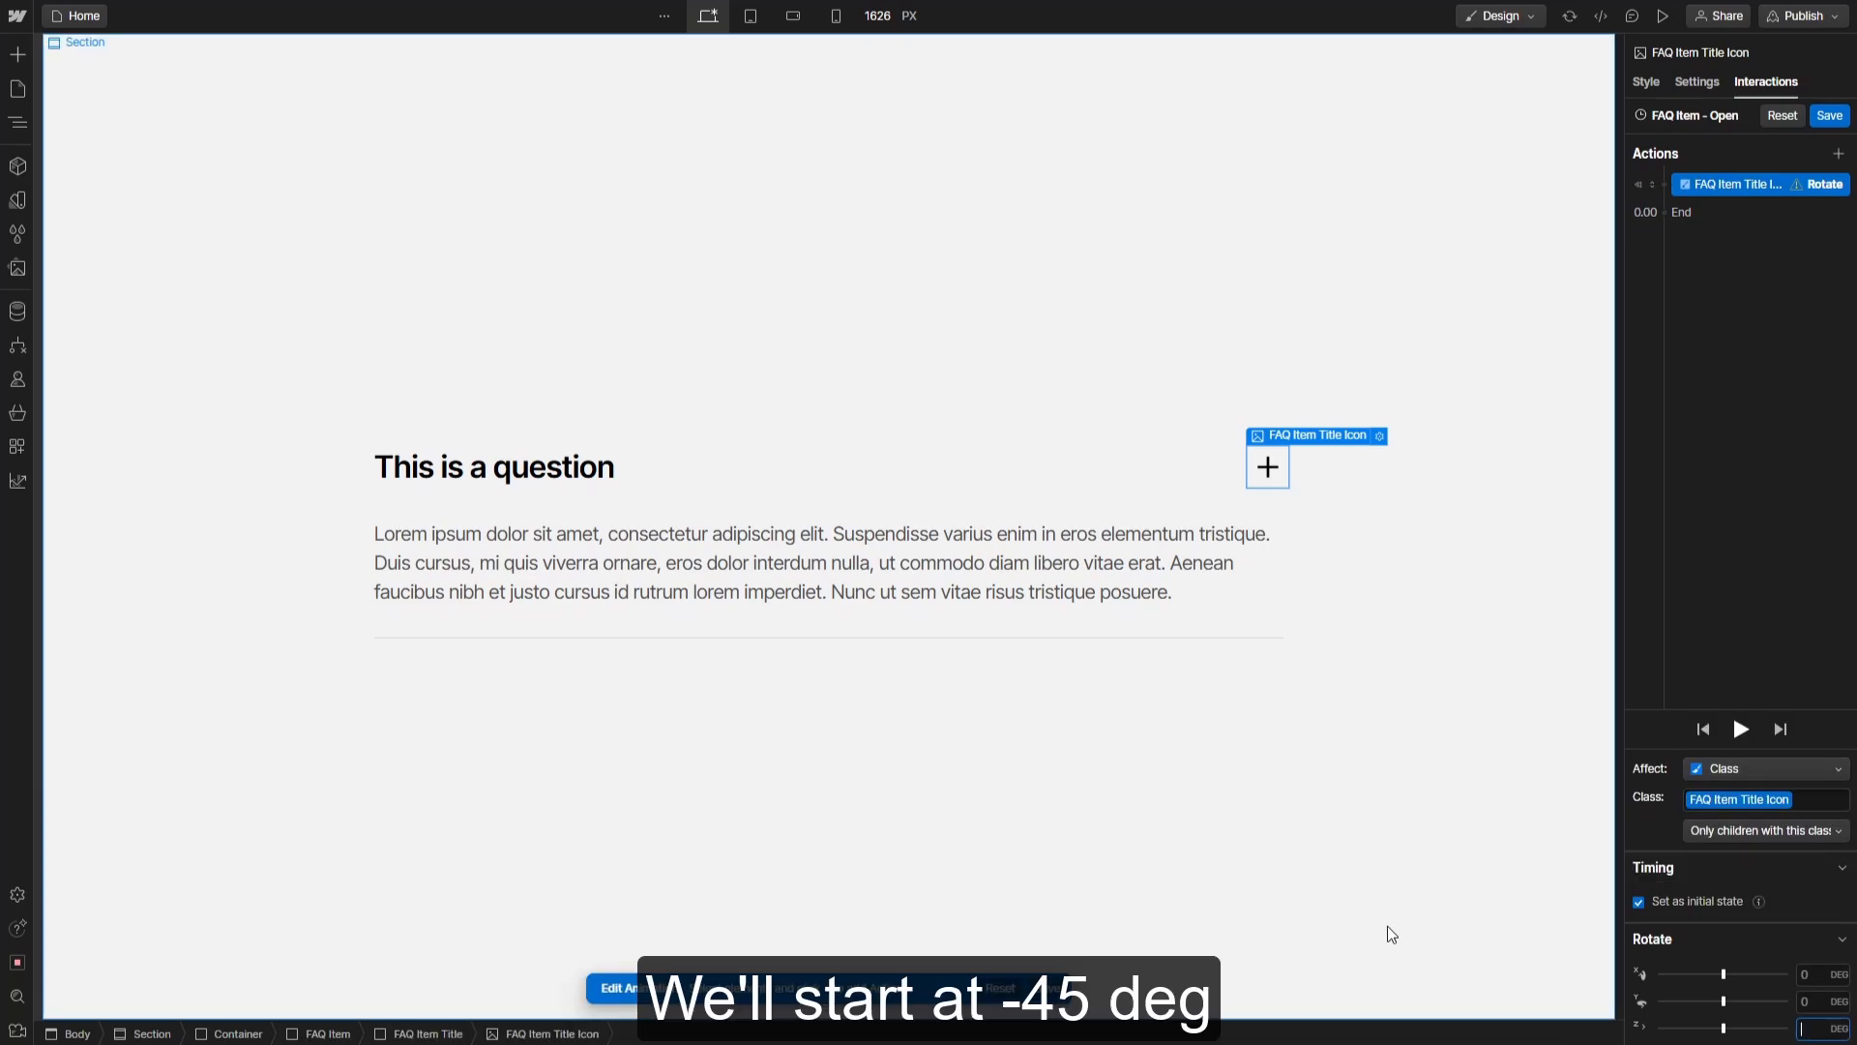
text(-45)
Add a second Rotate action for the FAQ Item Title Icon, ending at 0 degrees on the Z axis with Out Quart easing, and preview it
click(1686, 214)
click(1686, 362)
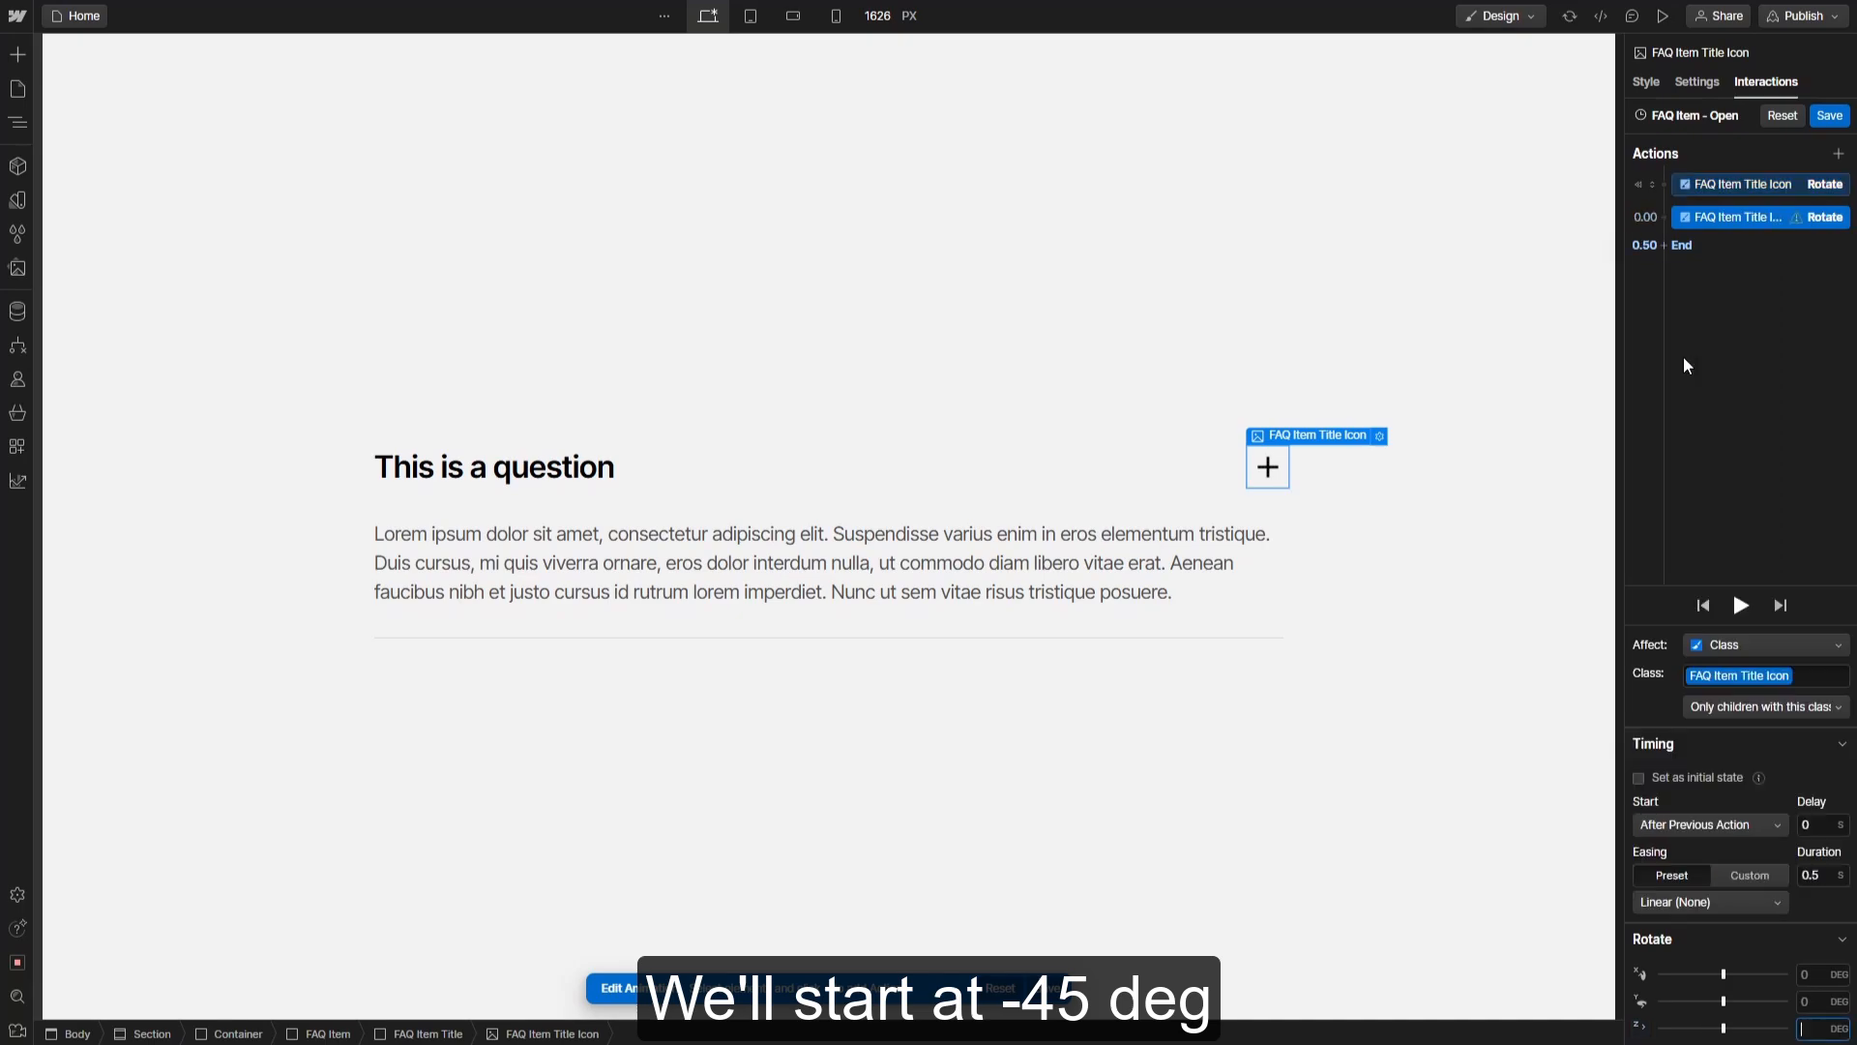
text(0)
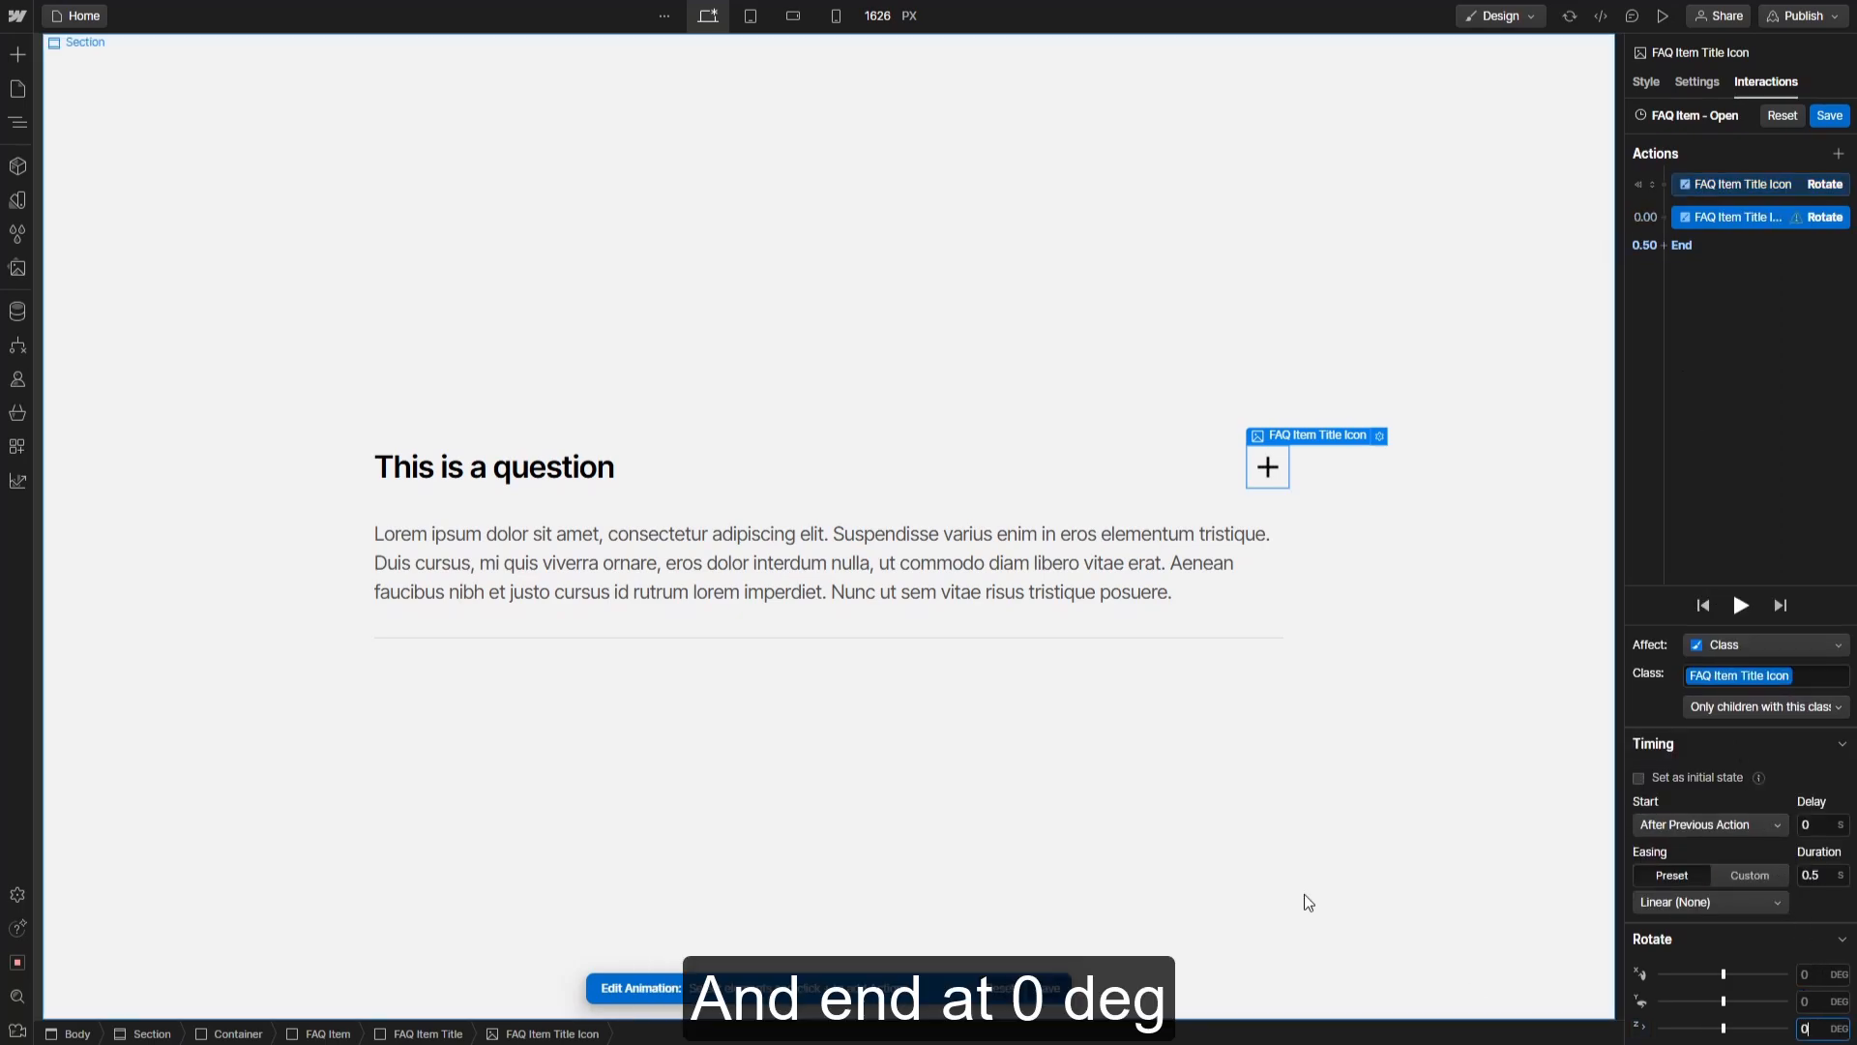
key(Return)
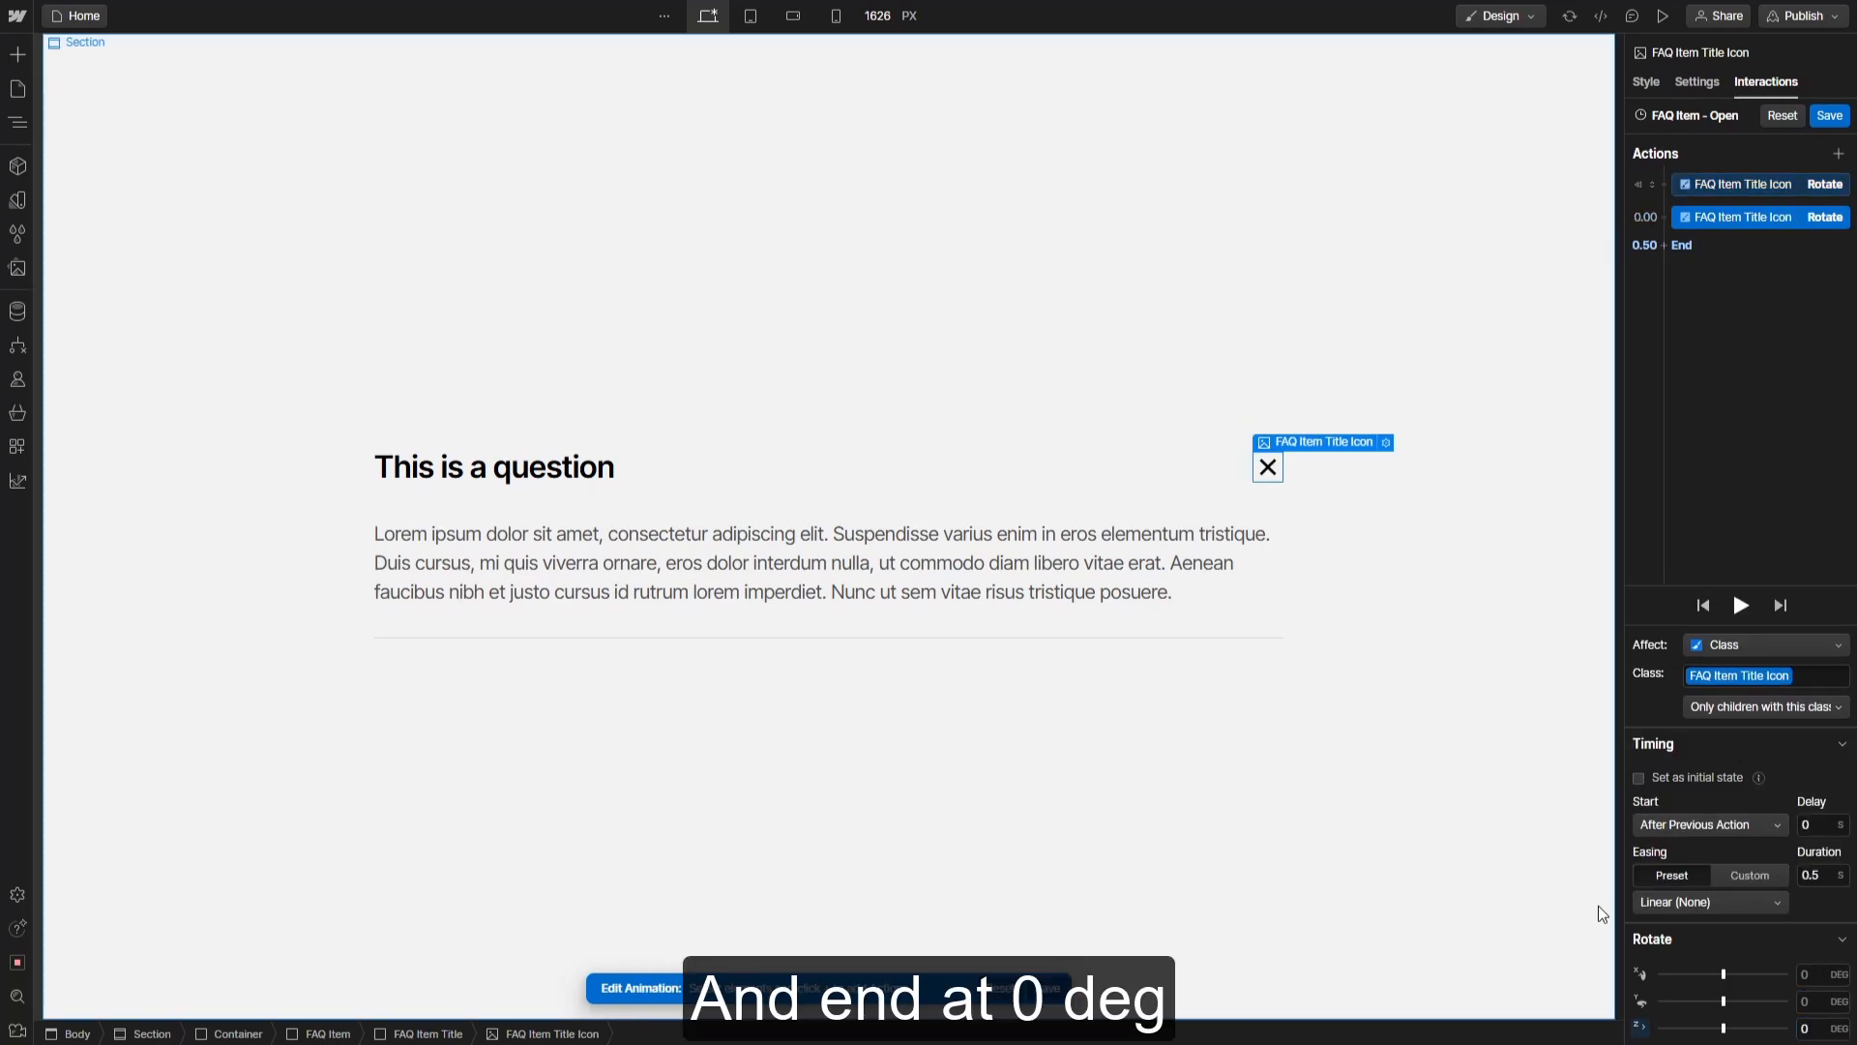
click(1670, 902)
click(1677, 476)
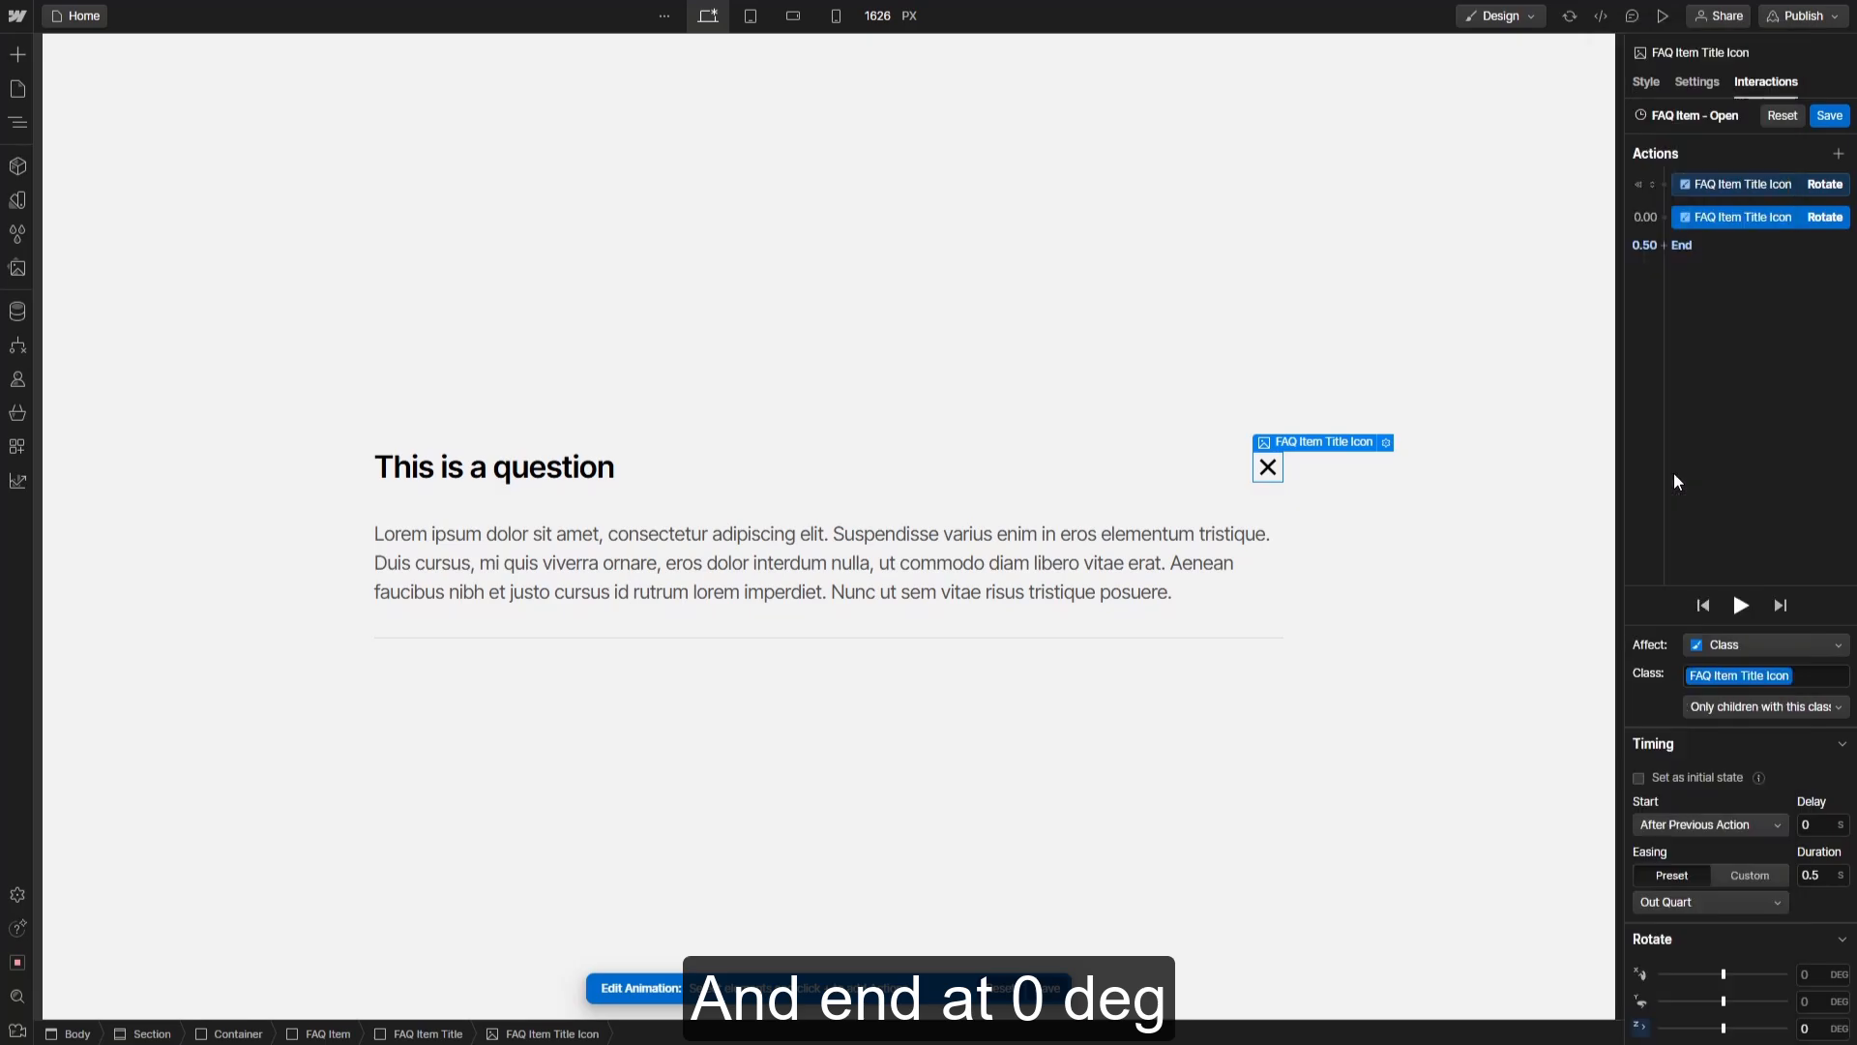
click(1749, 604)
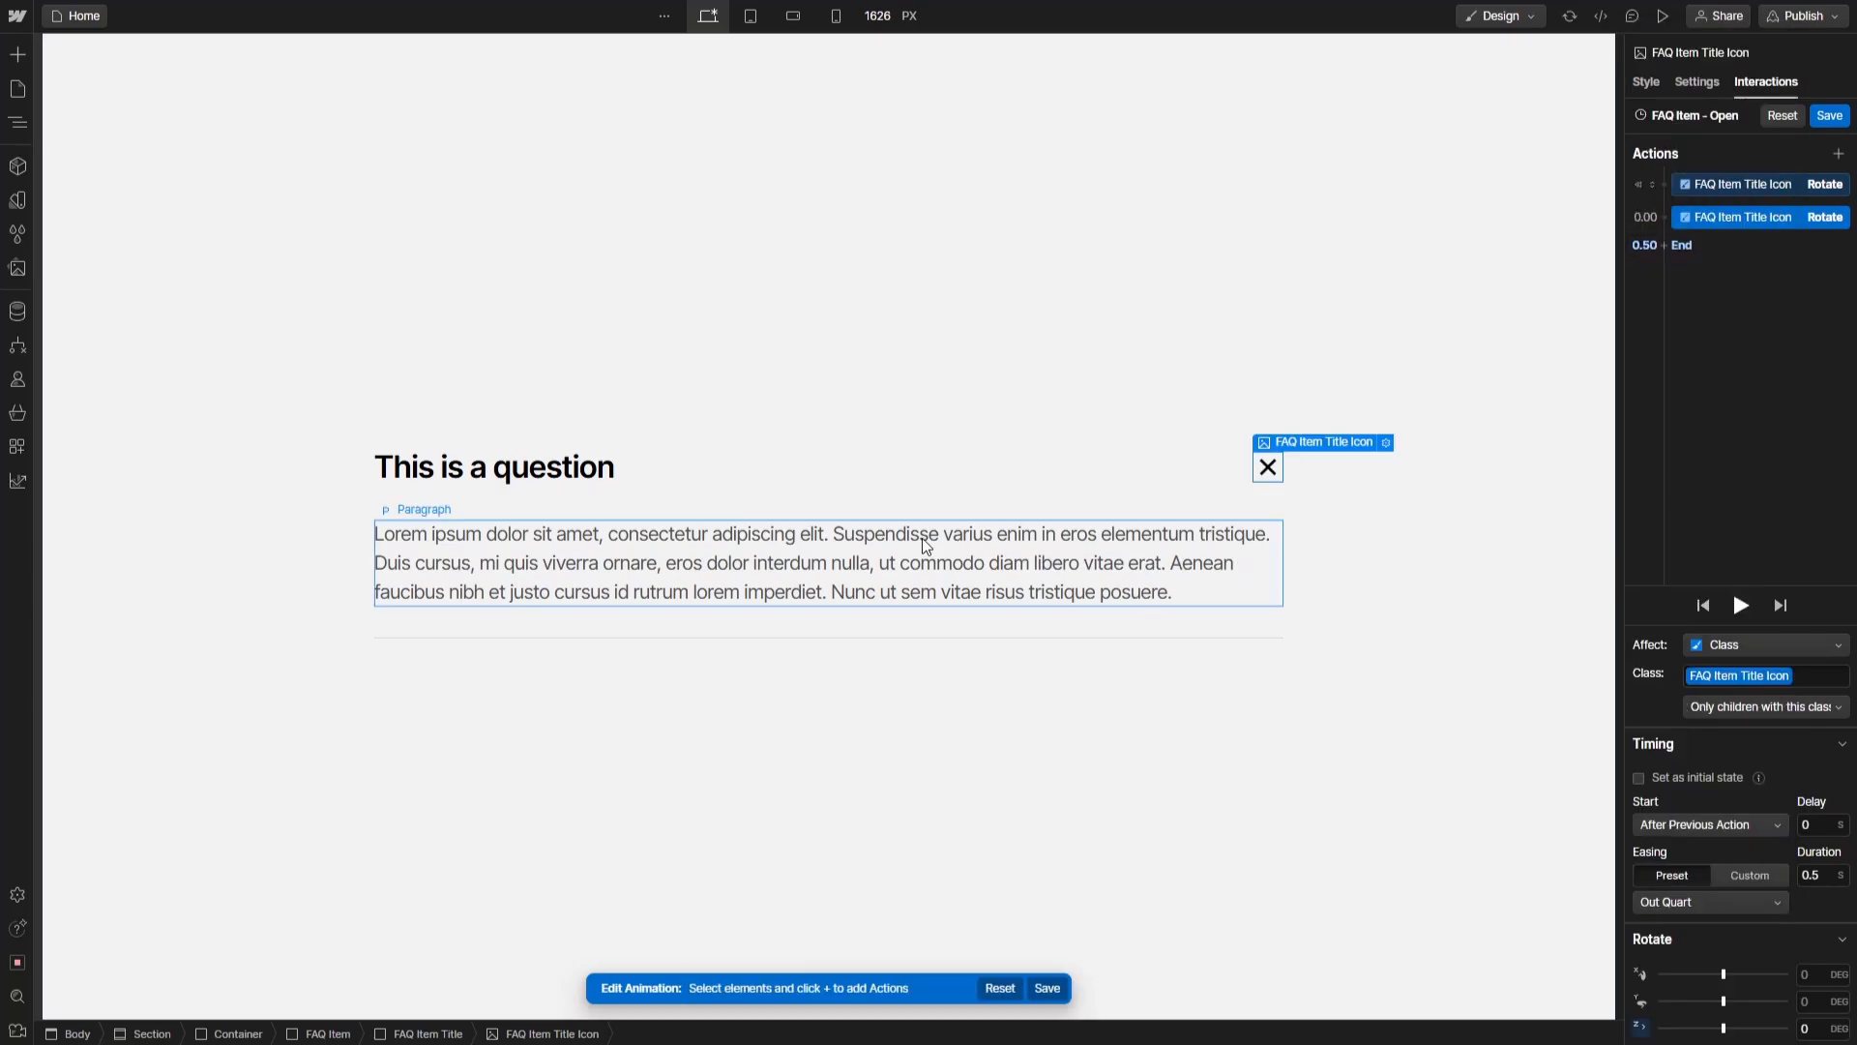
Add a Size action for the FAQ Item Body as an initial state with a height of 0 px
click(19, 134)
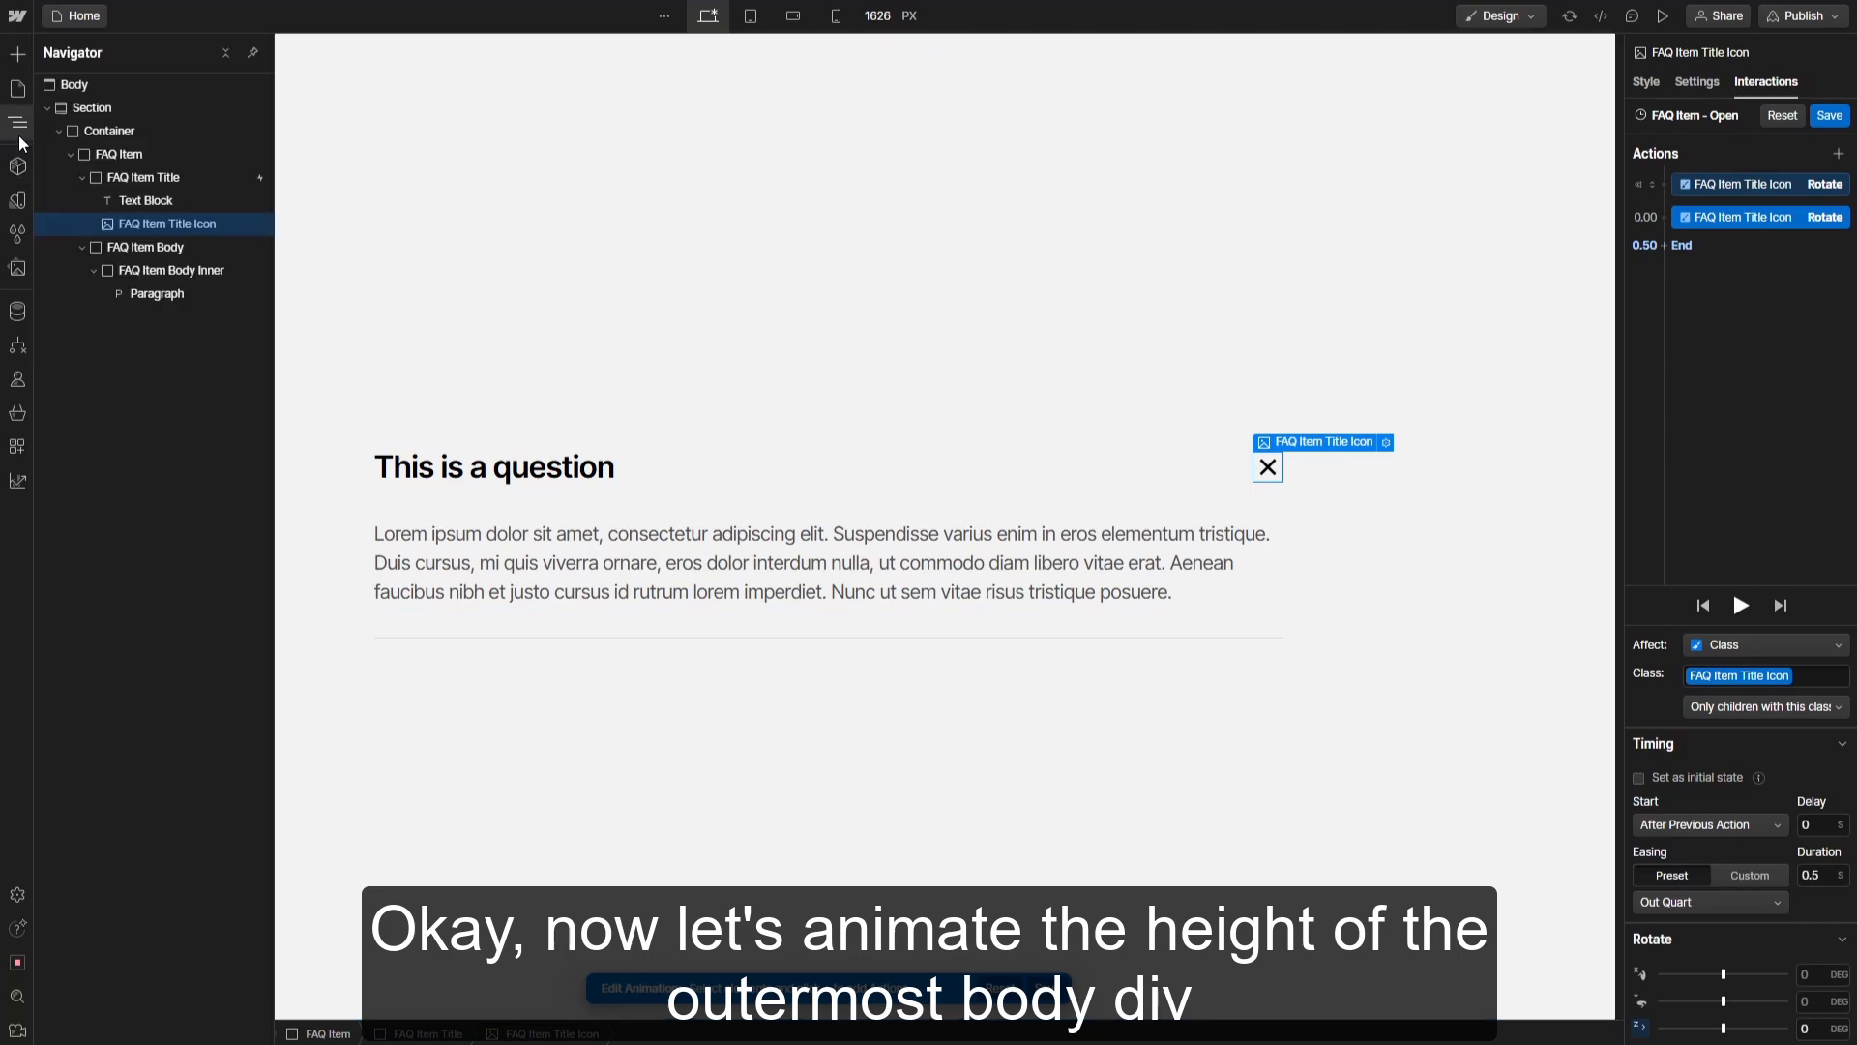
click(136, 247)
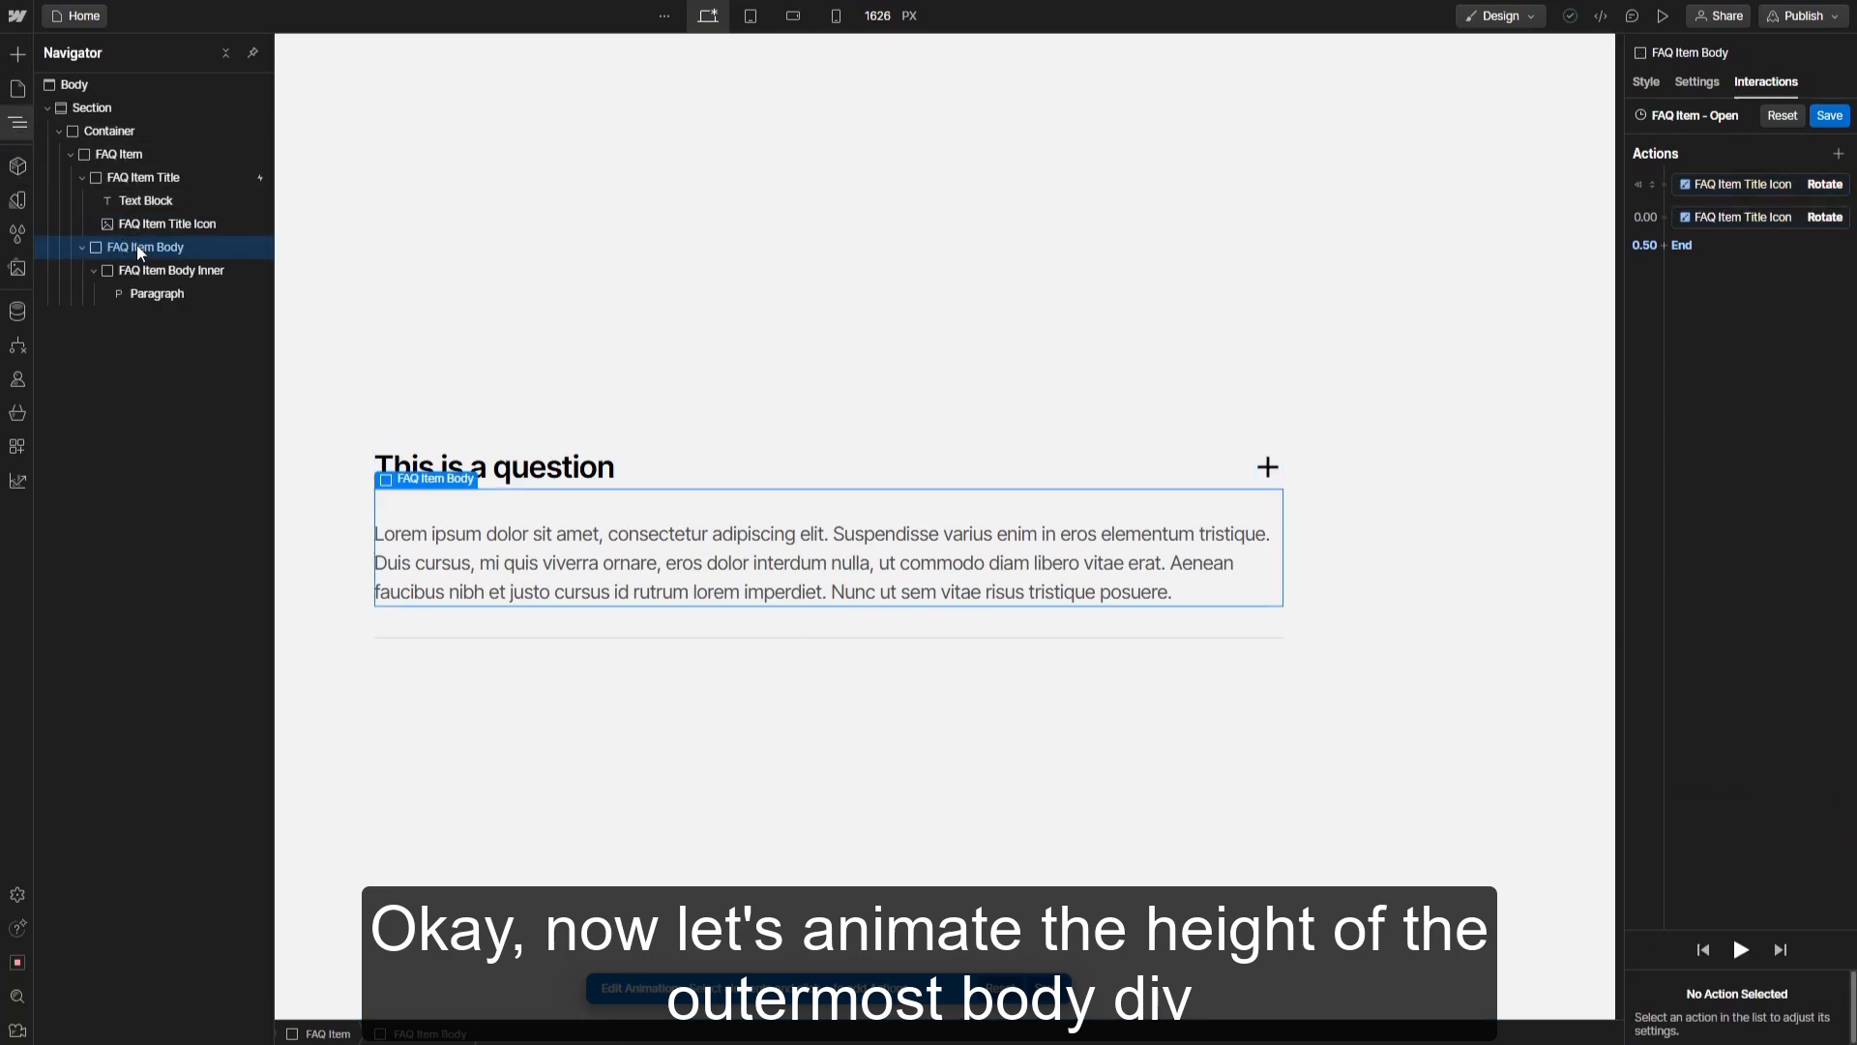
click(13, 128)
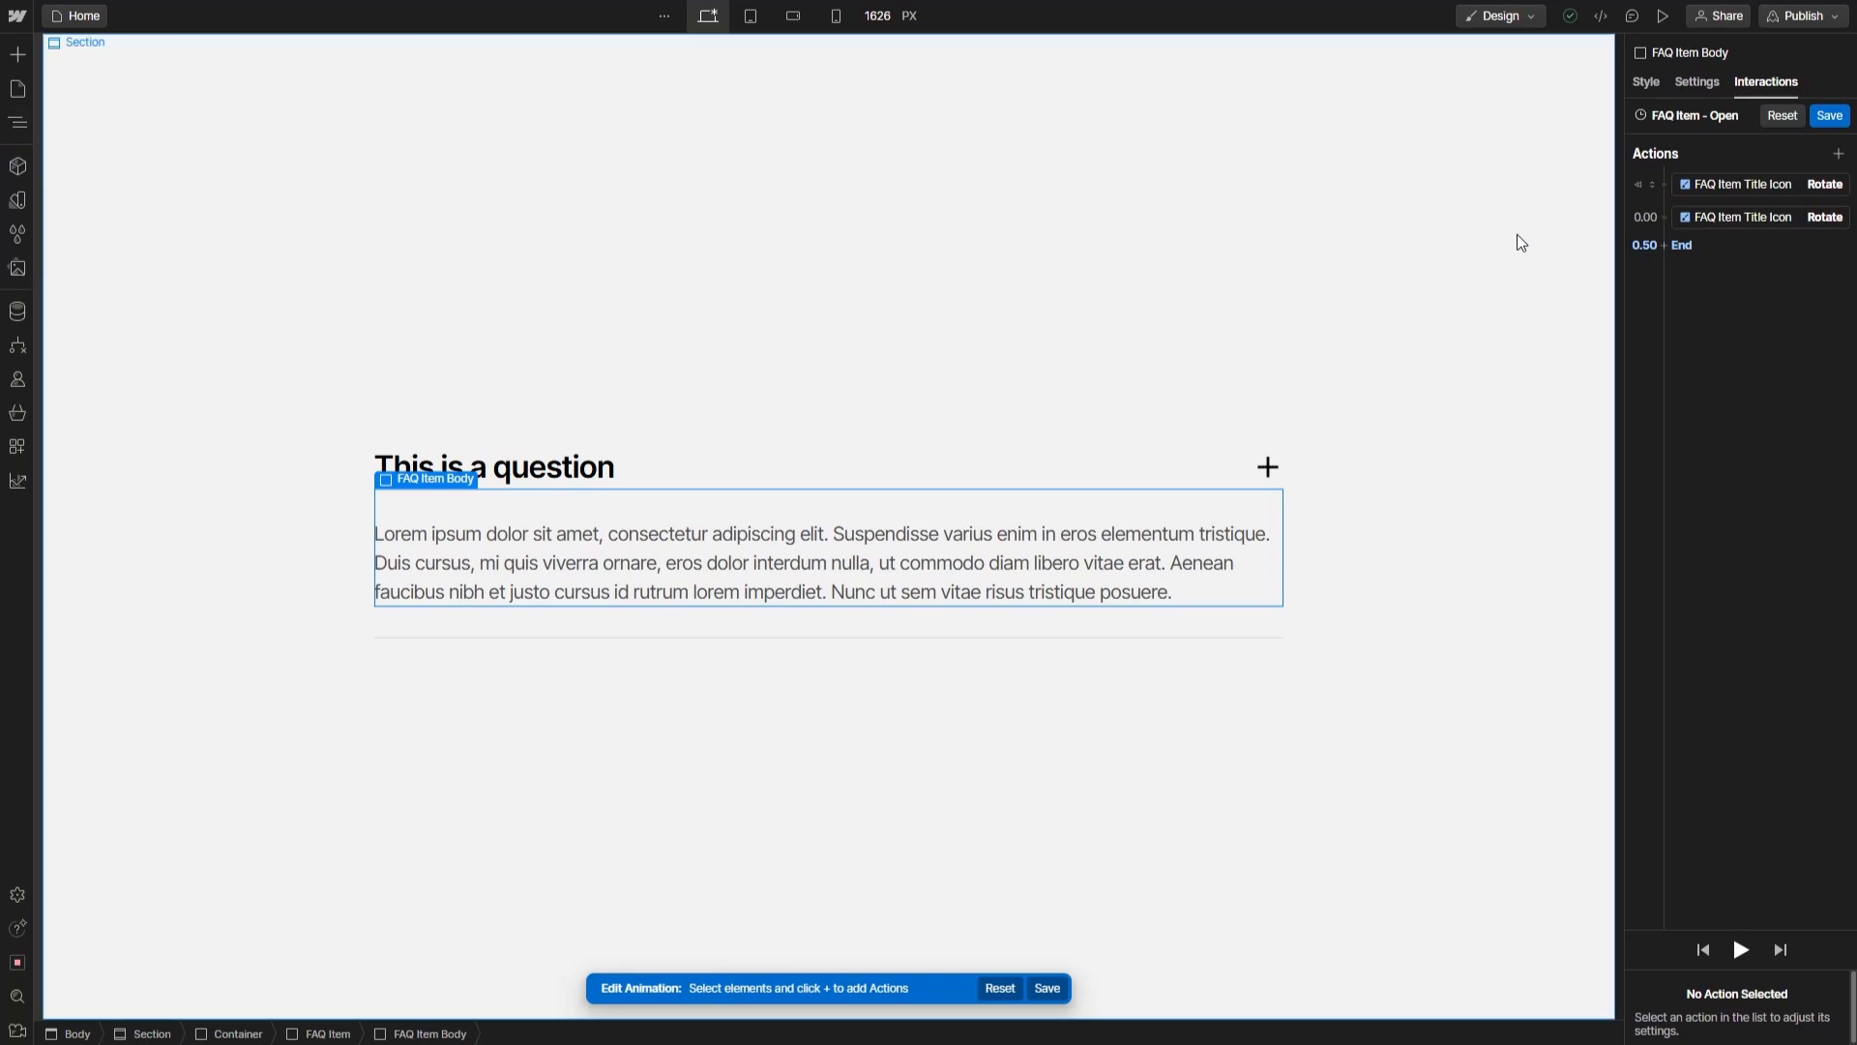
click(1664, 184)
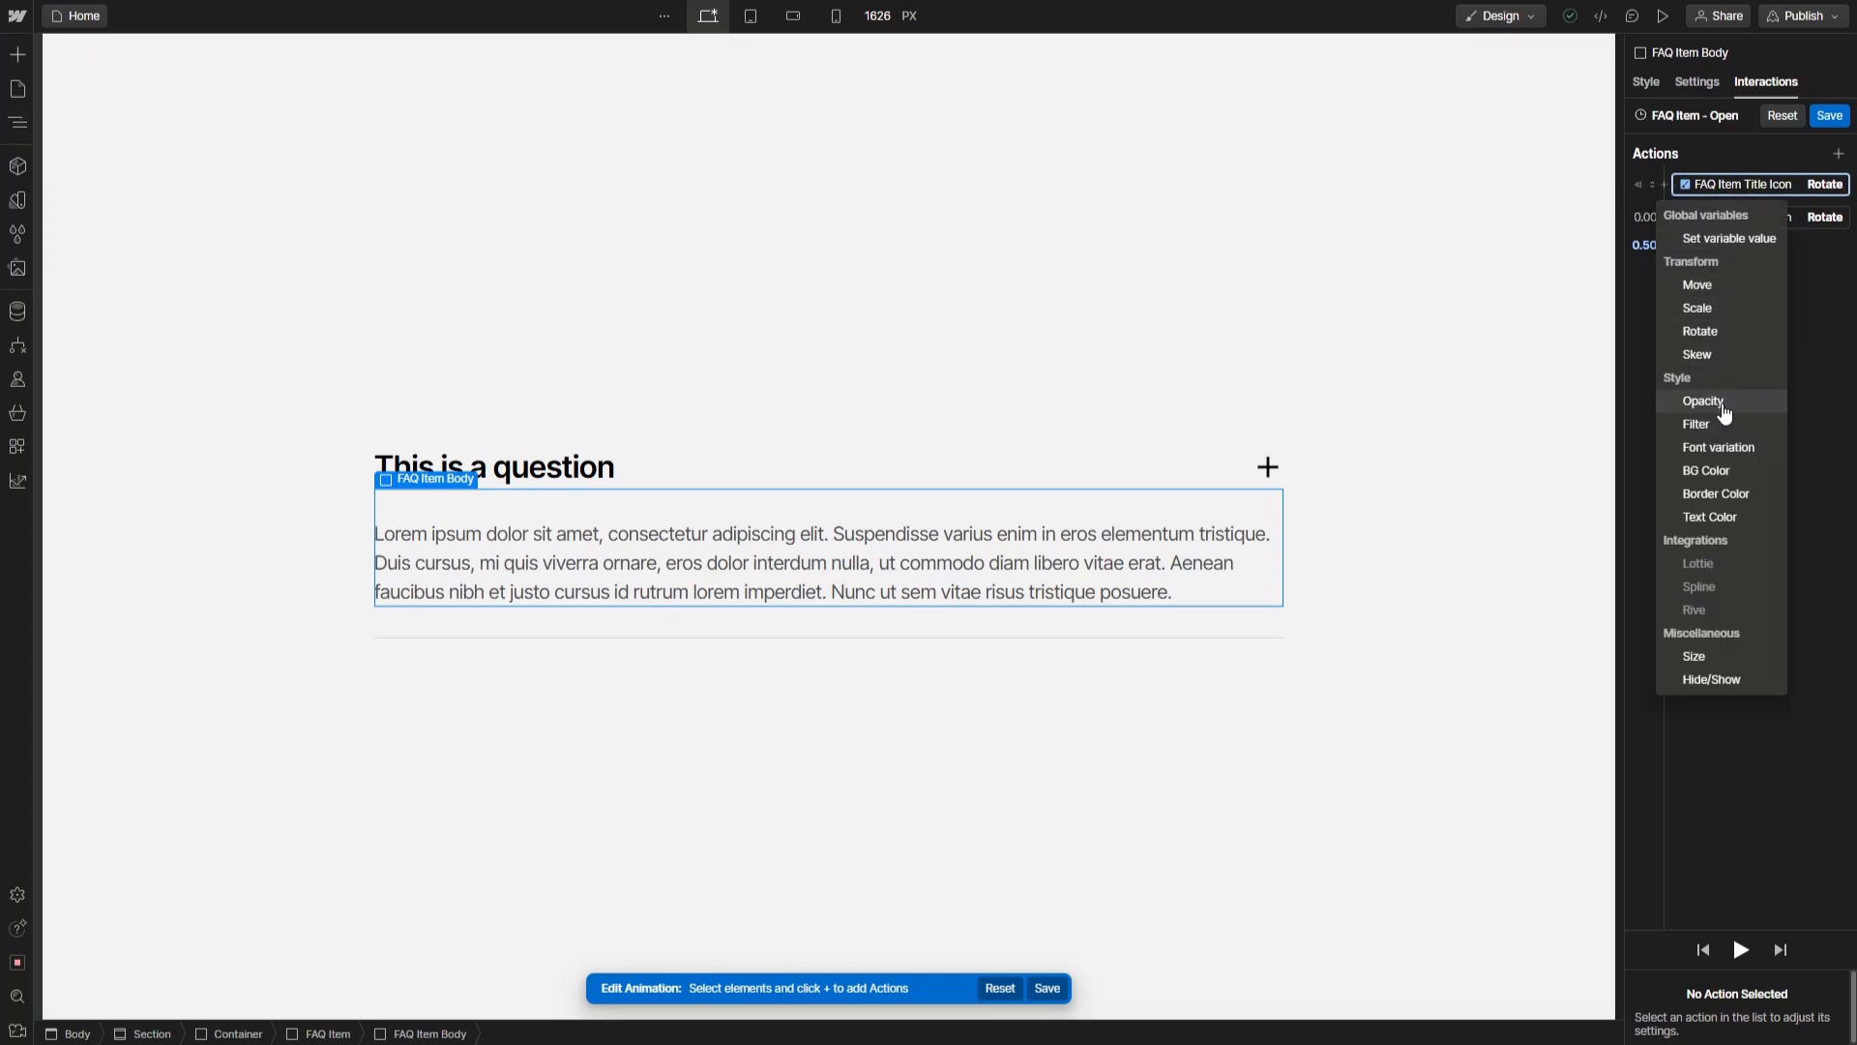
click(1714, 658)
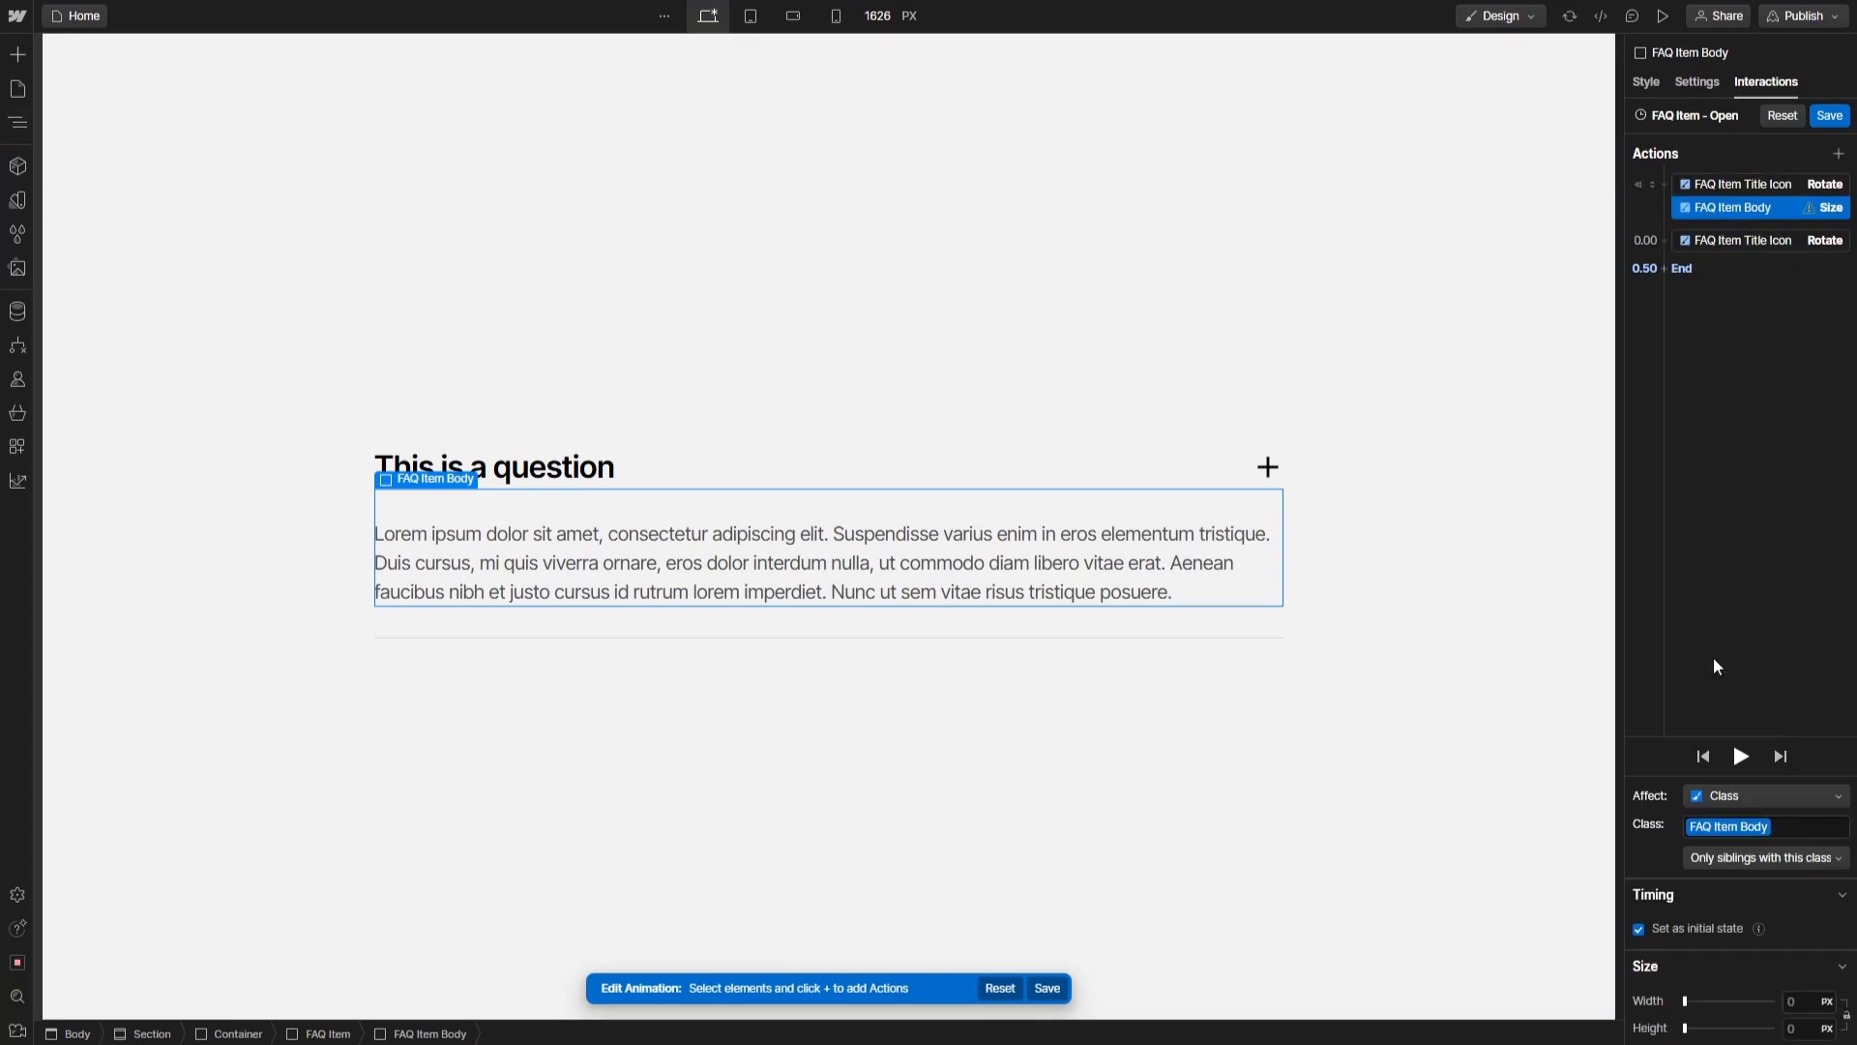
click(1804, 1023)
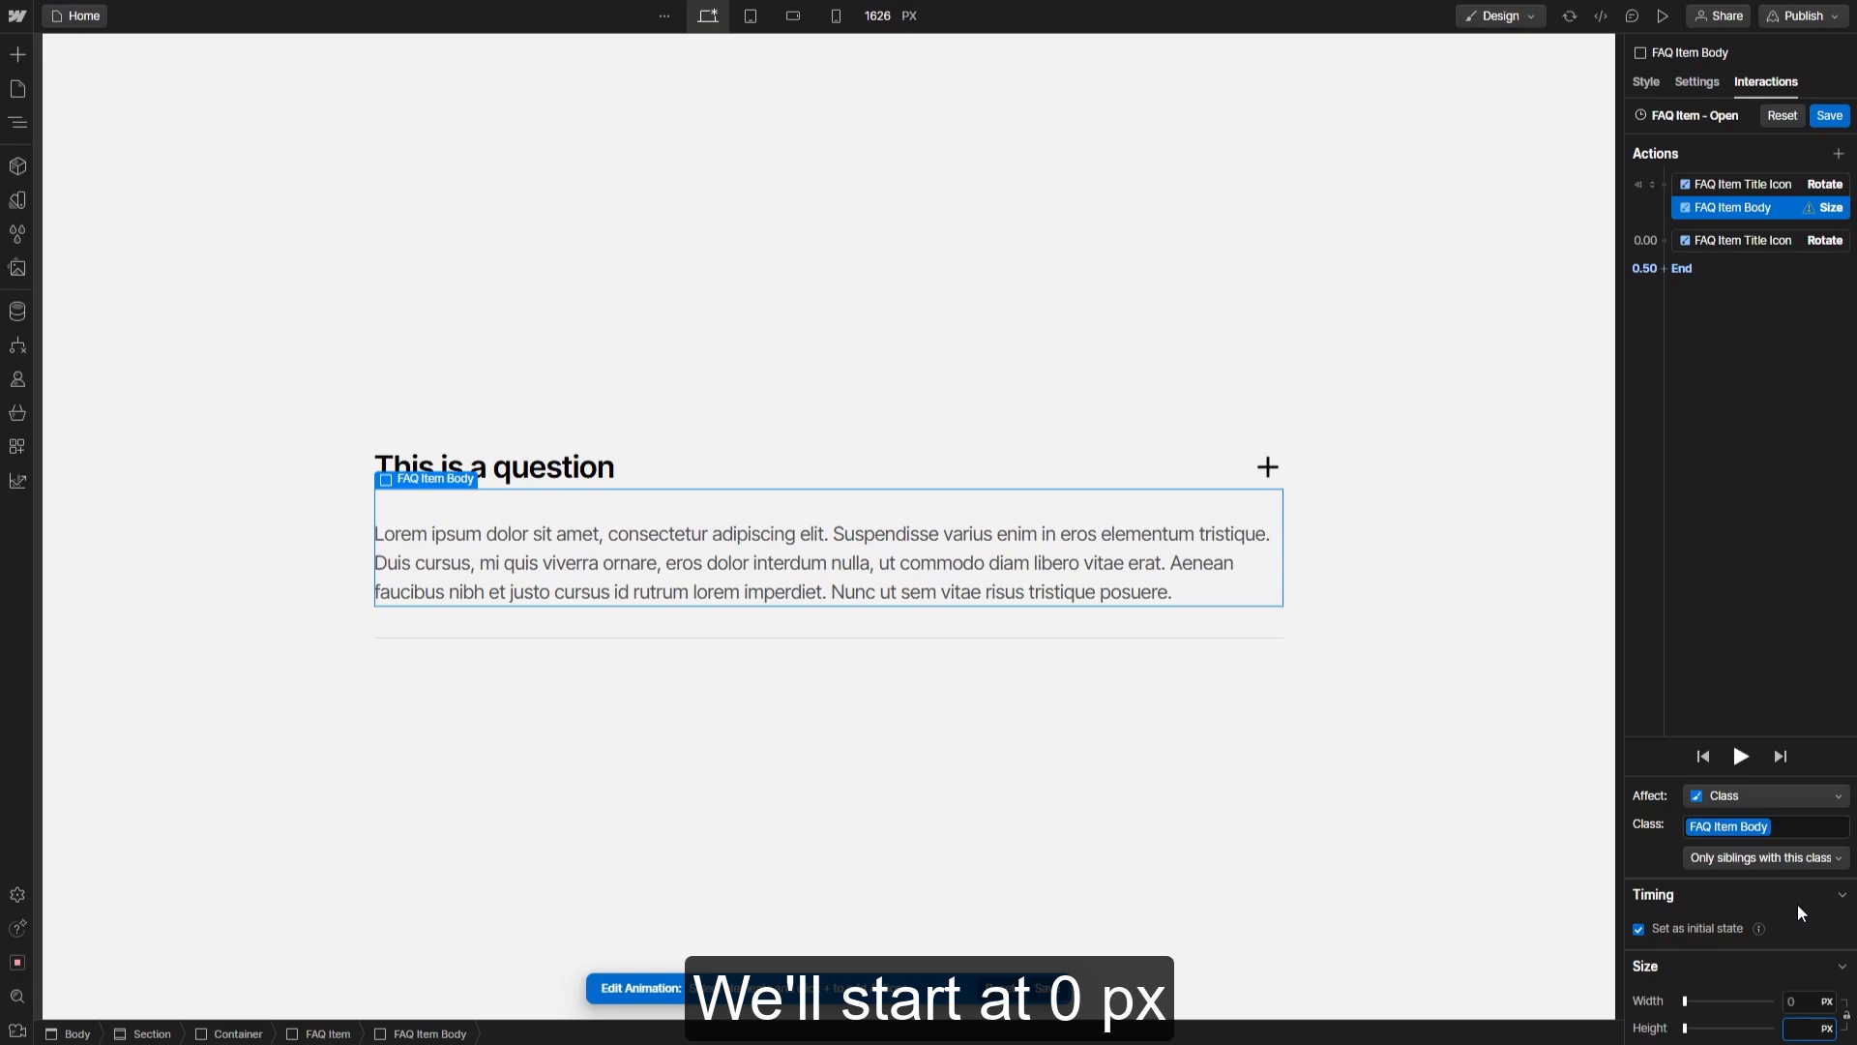
text(0)
key(Return)
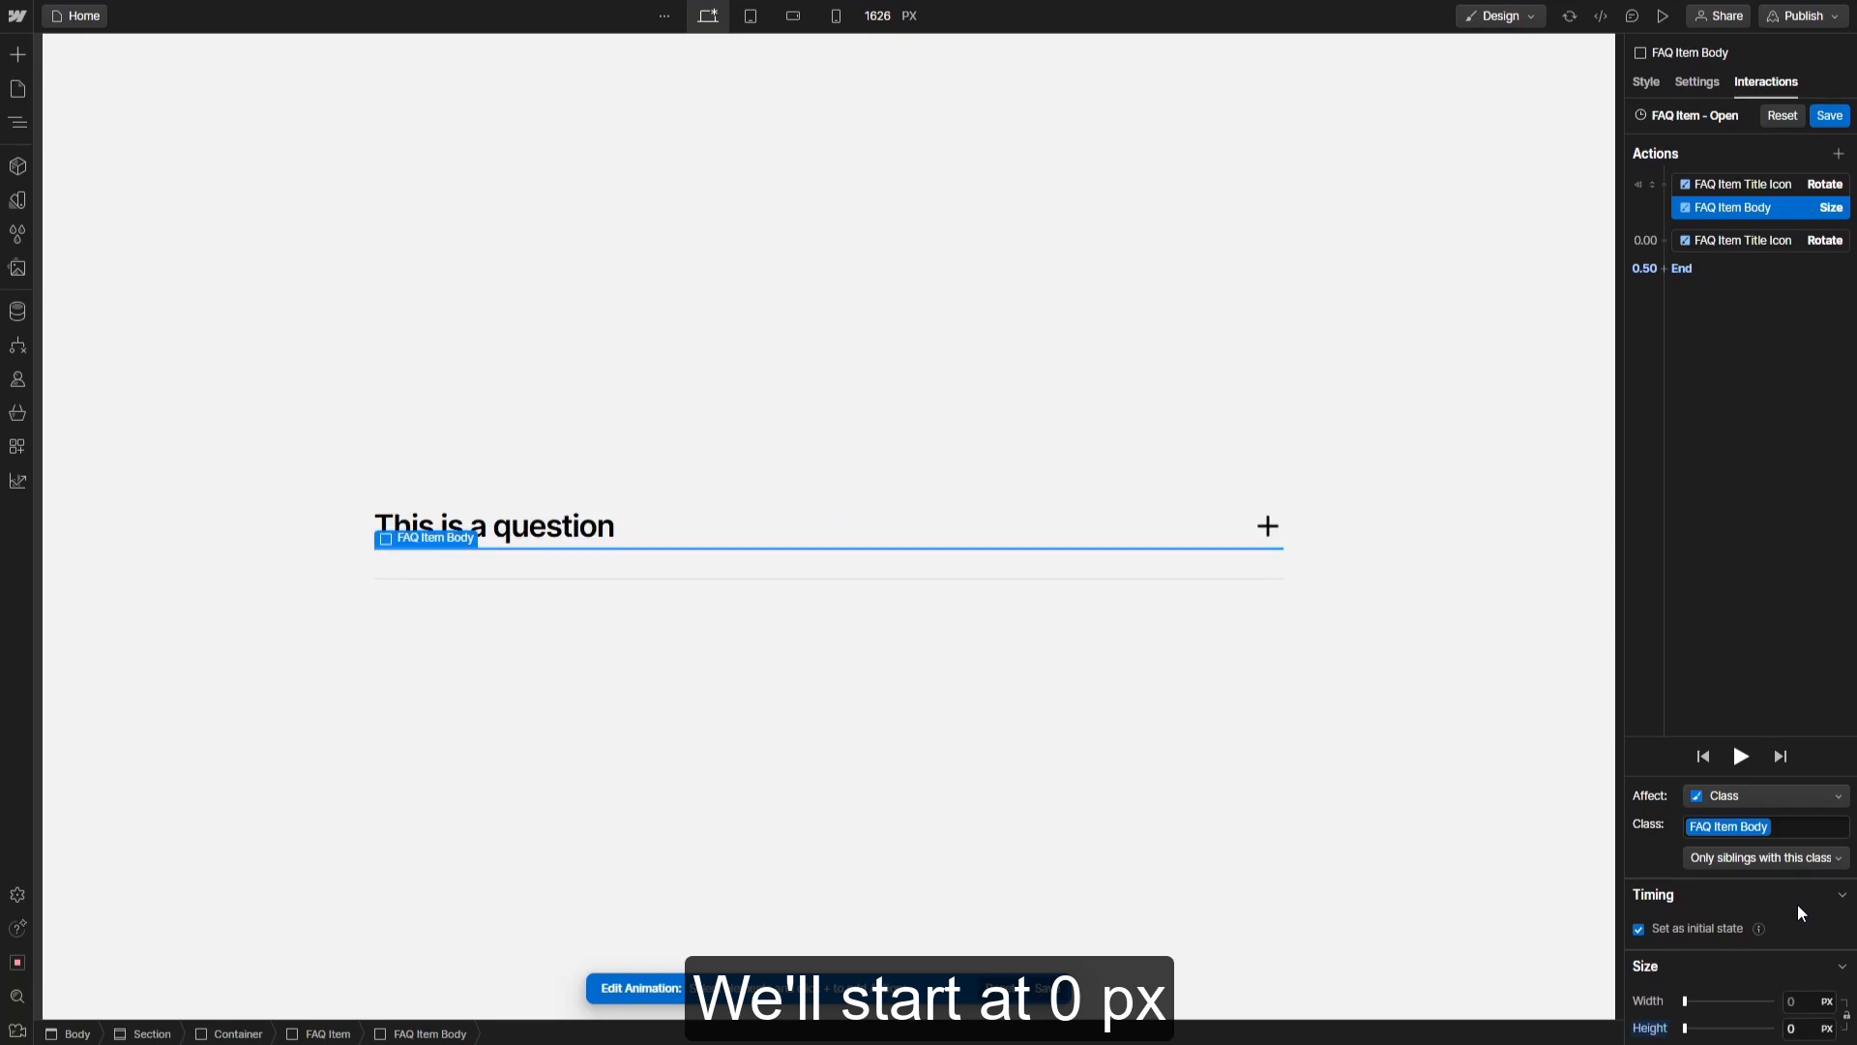
Add a Size action for the FAQ Item Body alongside the second rotation, with height Auto and Out Quart easing
click(1662, 242)
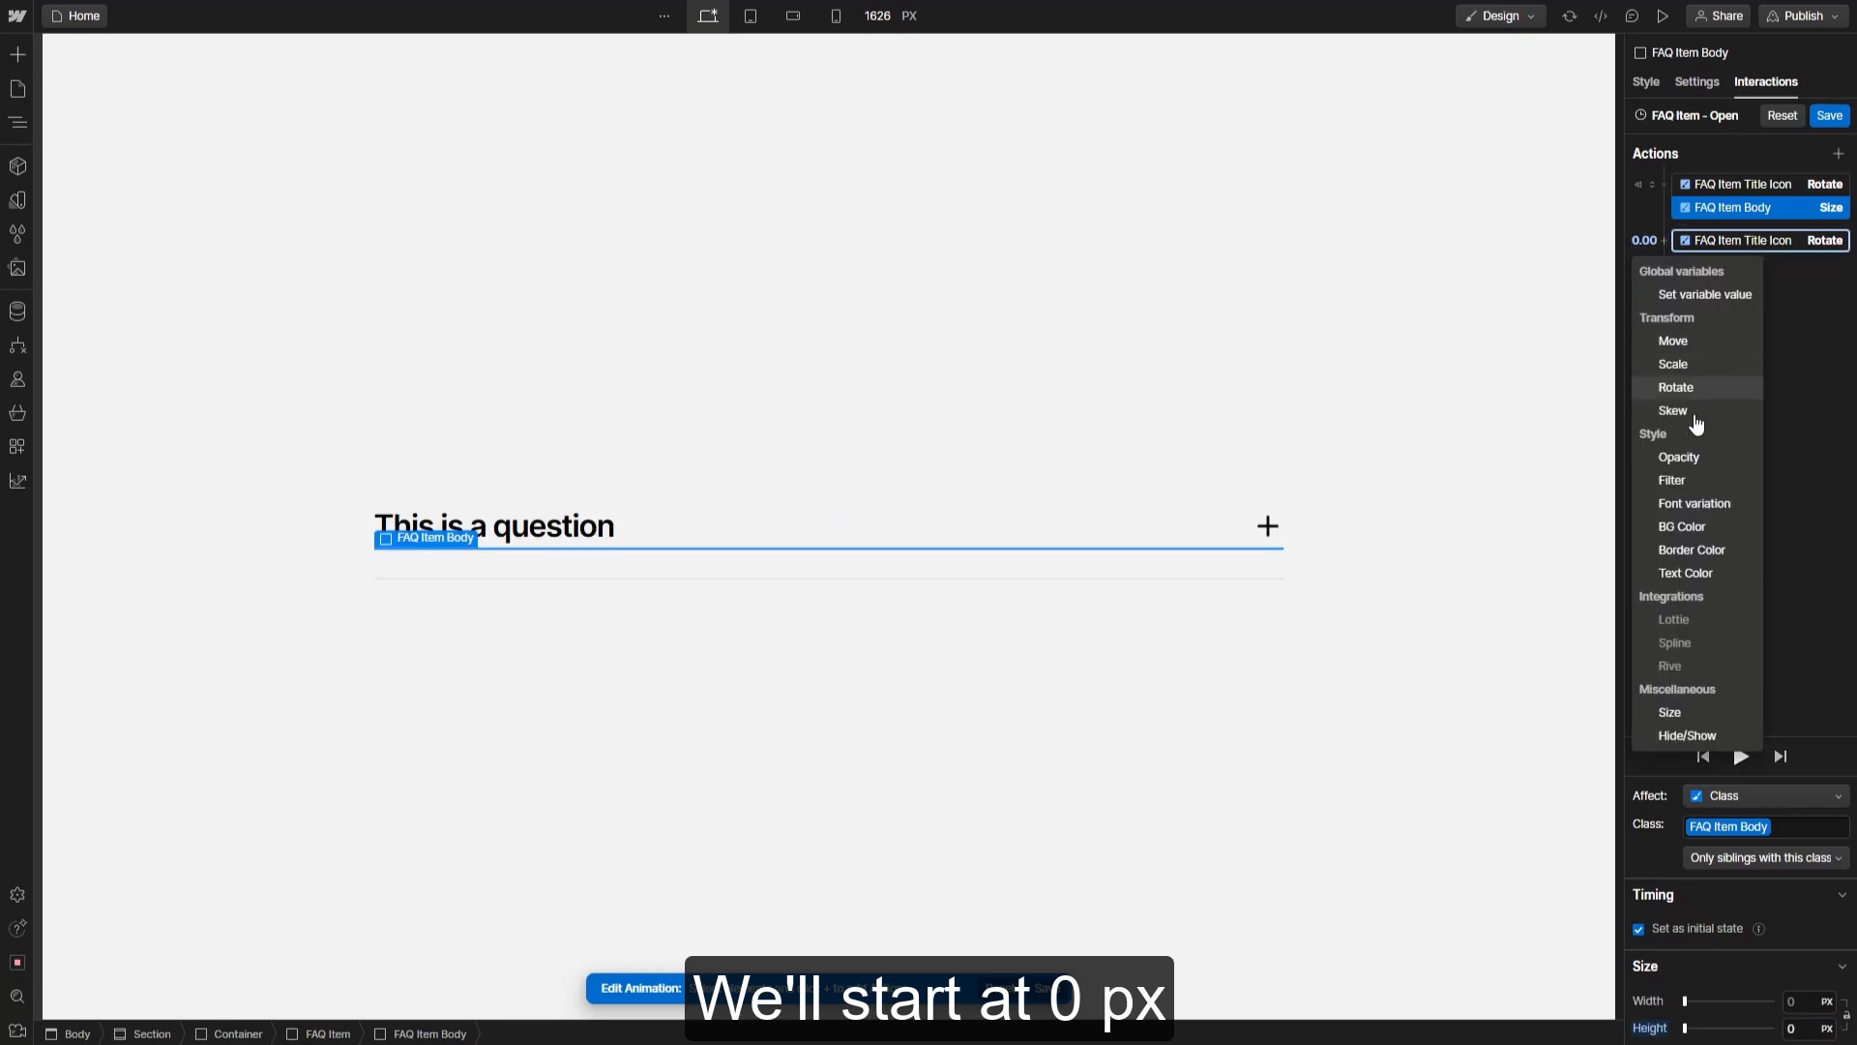
click(1674, 714)
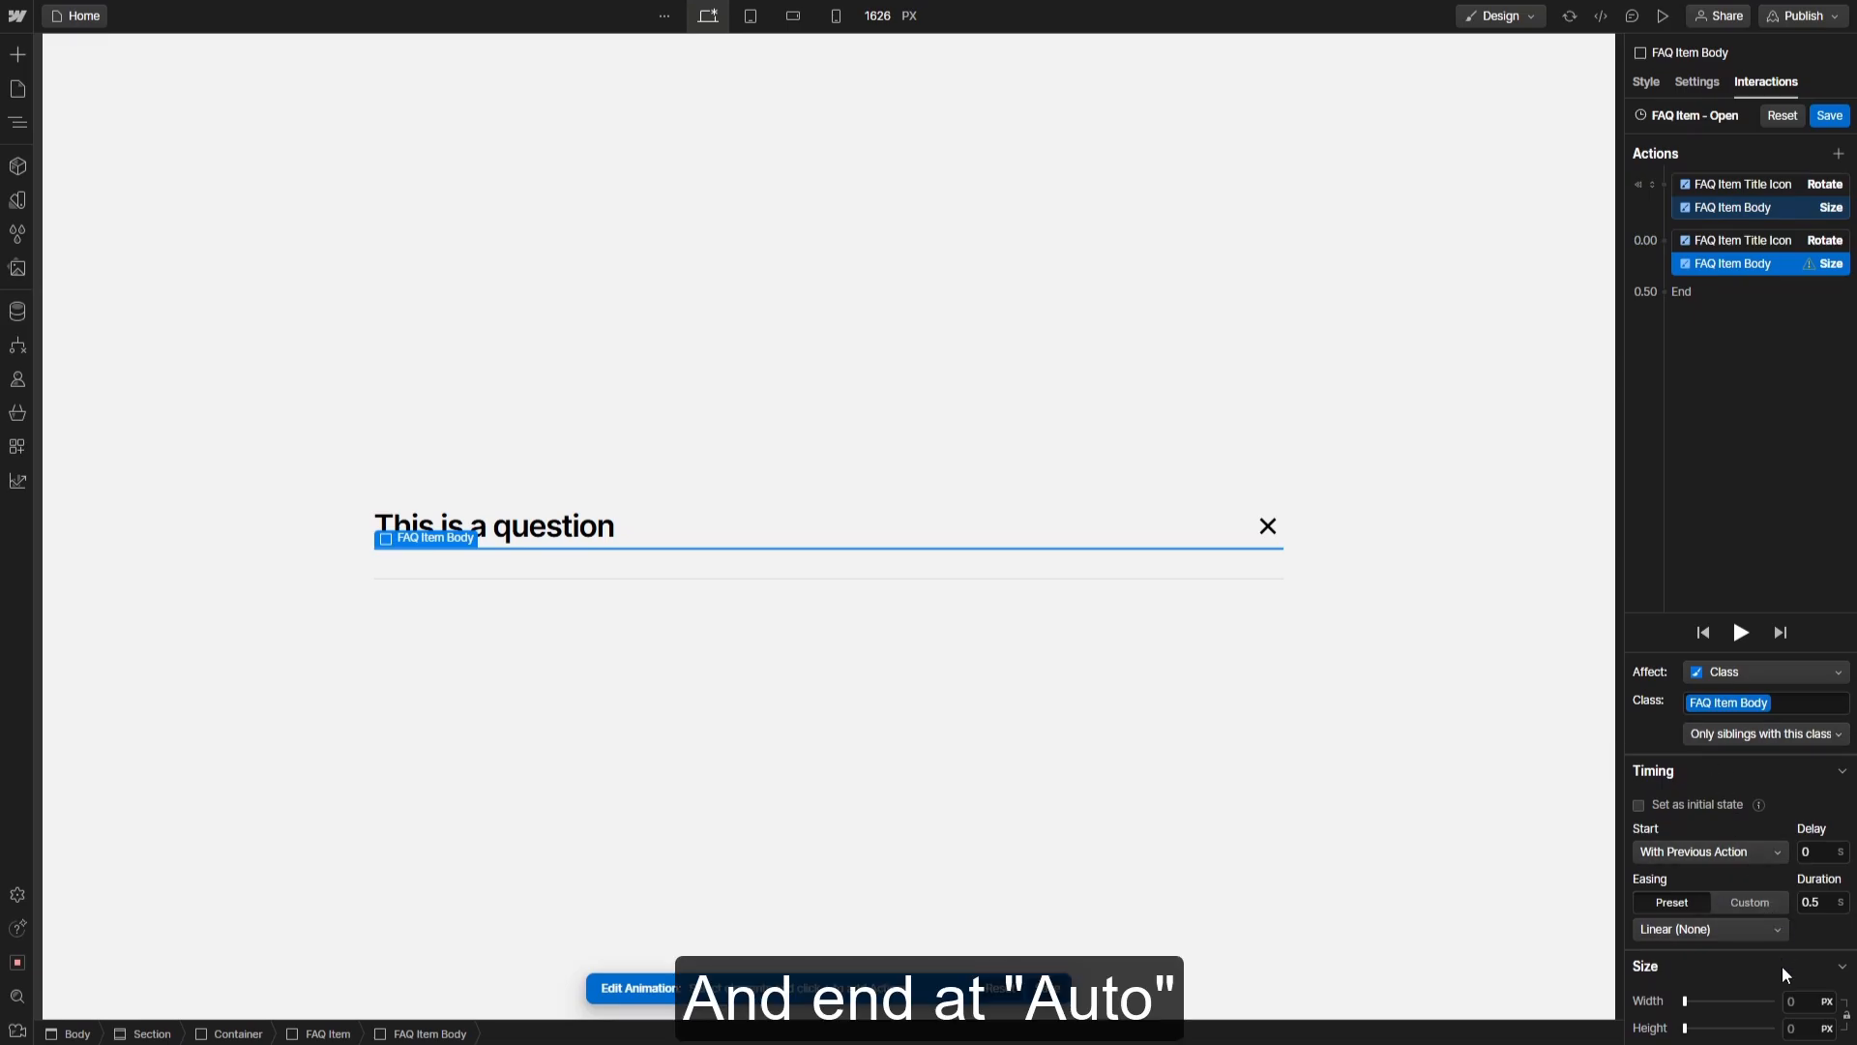
click(1802, 1031)
text(Auto)
key(Return)
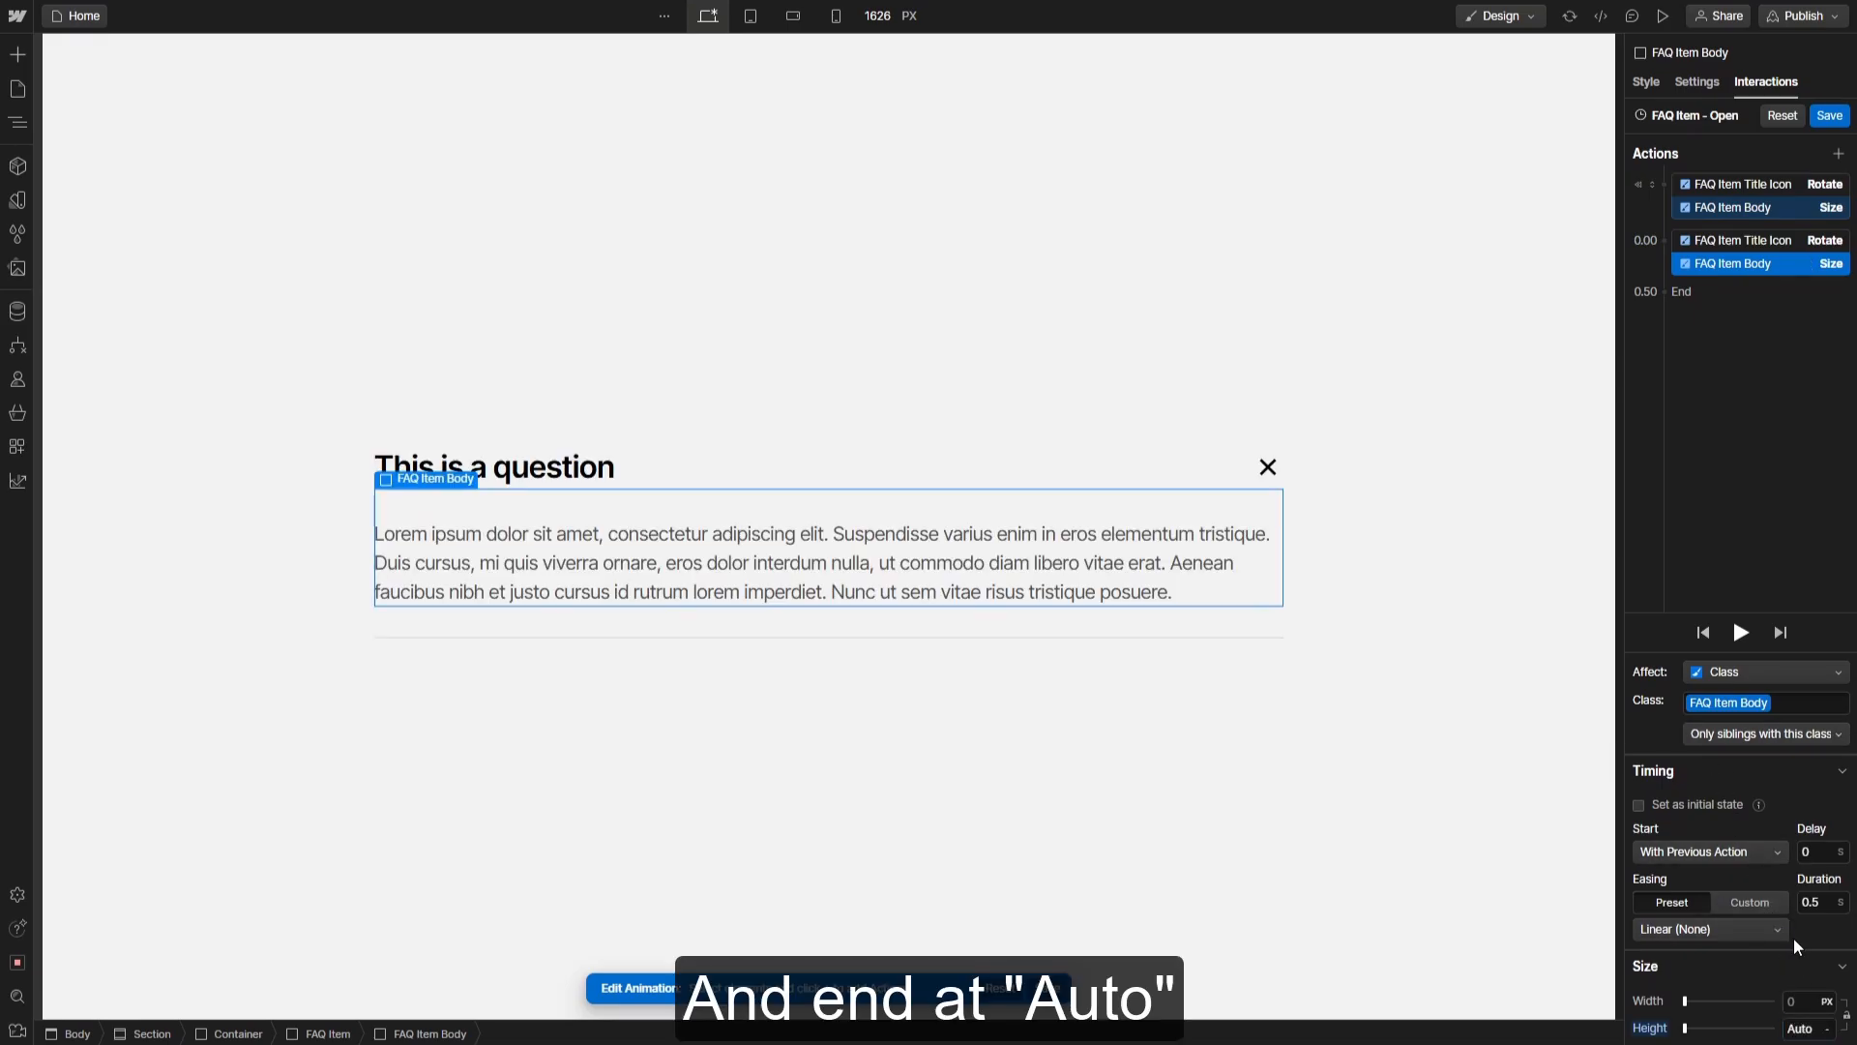
click(1772, 929)
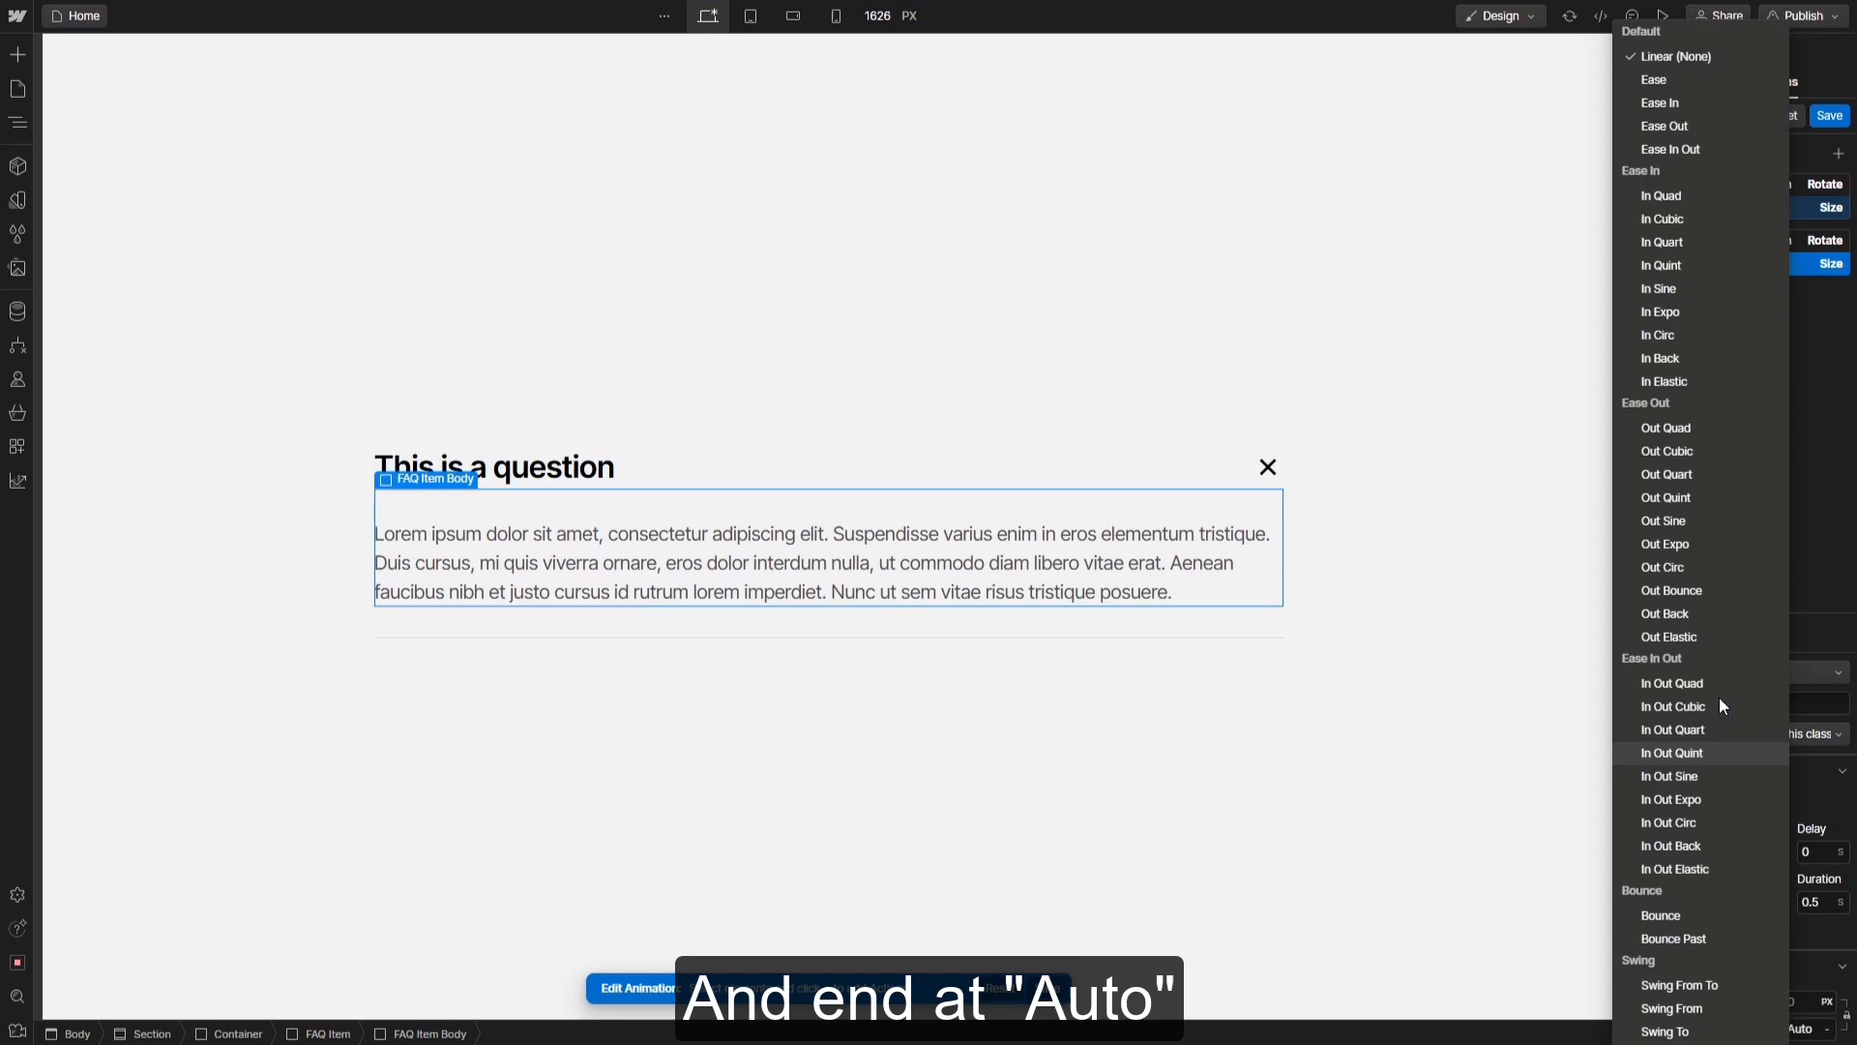
click(1688, 478)
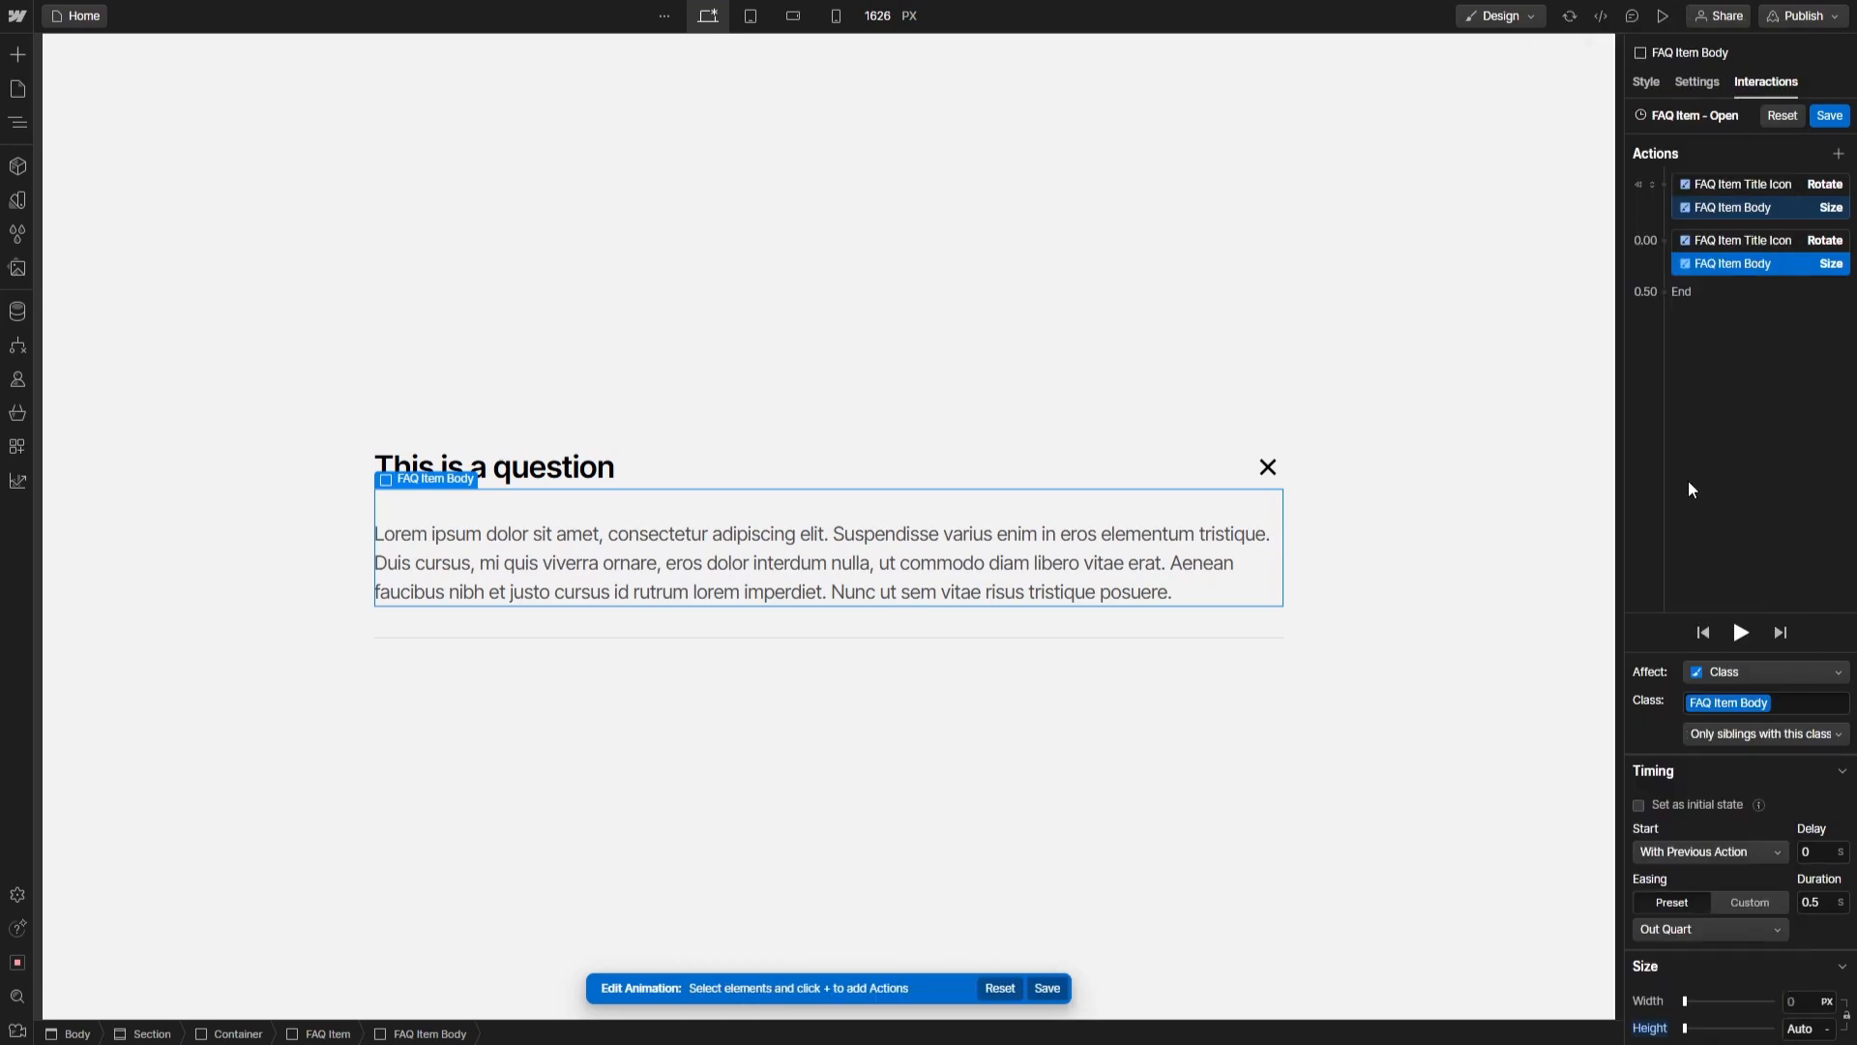
Preview the complete FAQ Item - Open animation and save it
click(1741, 633)
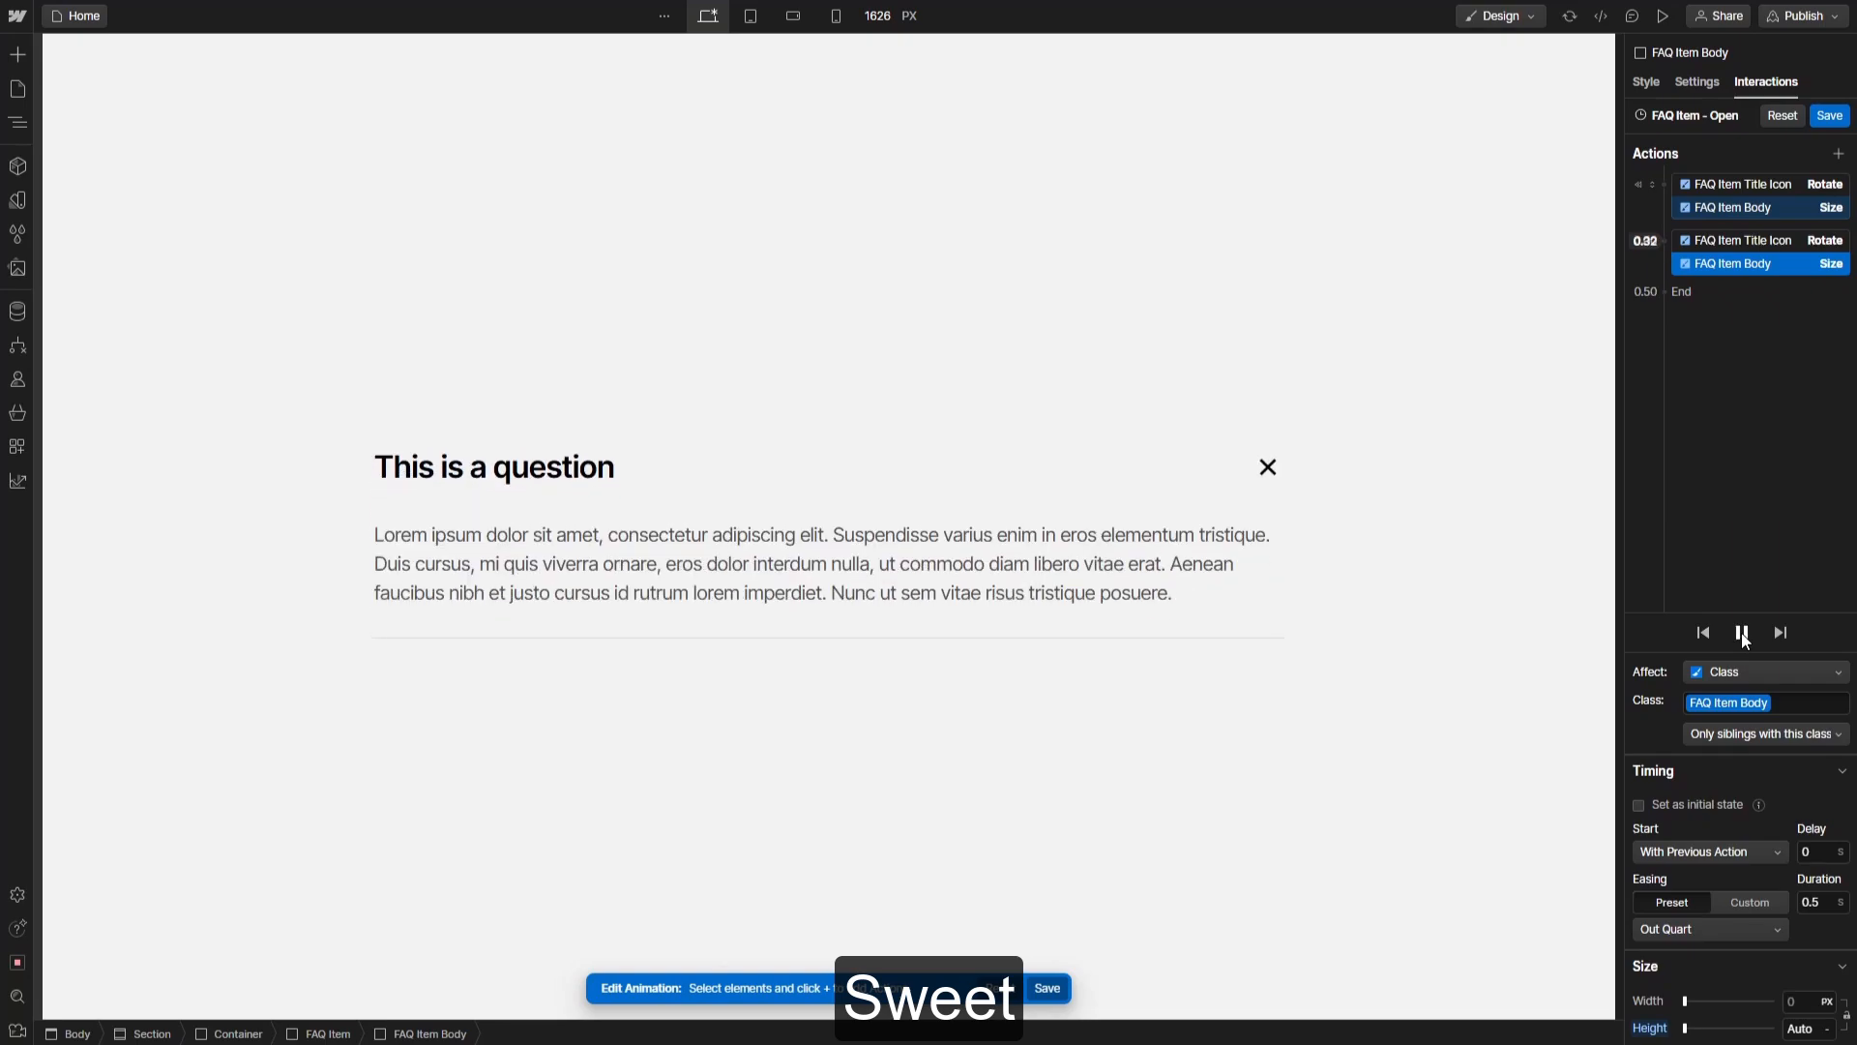
click(1741, 633)
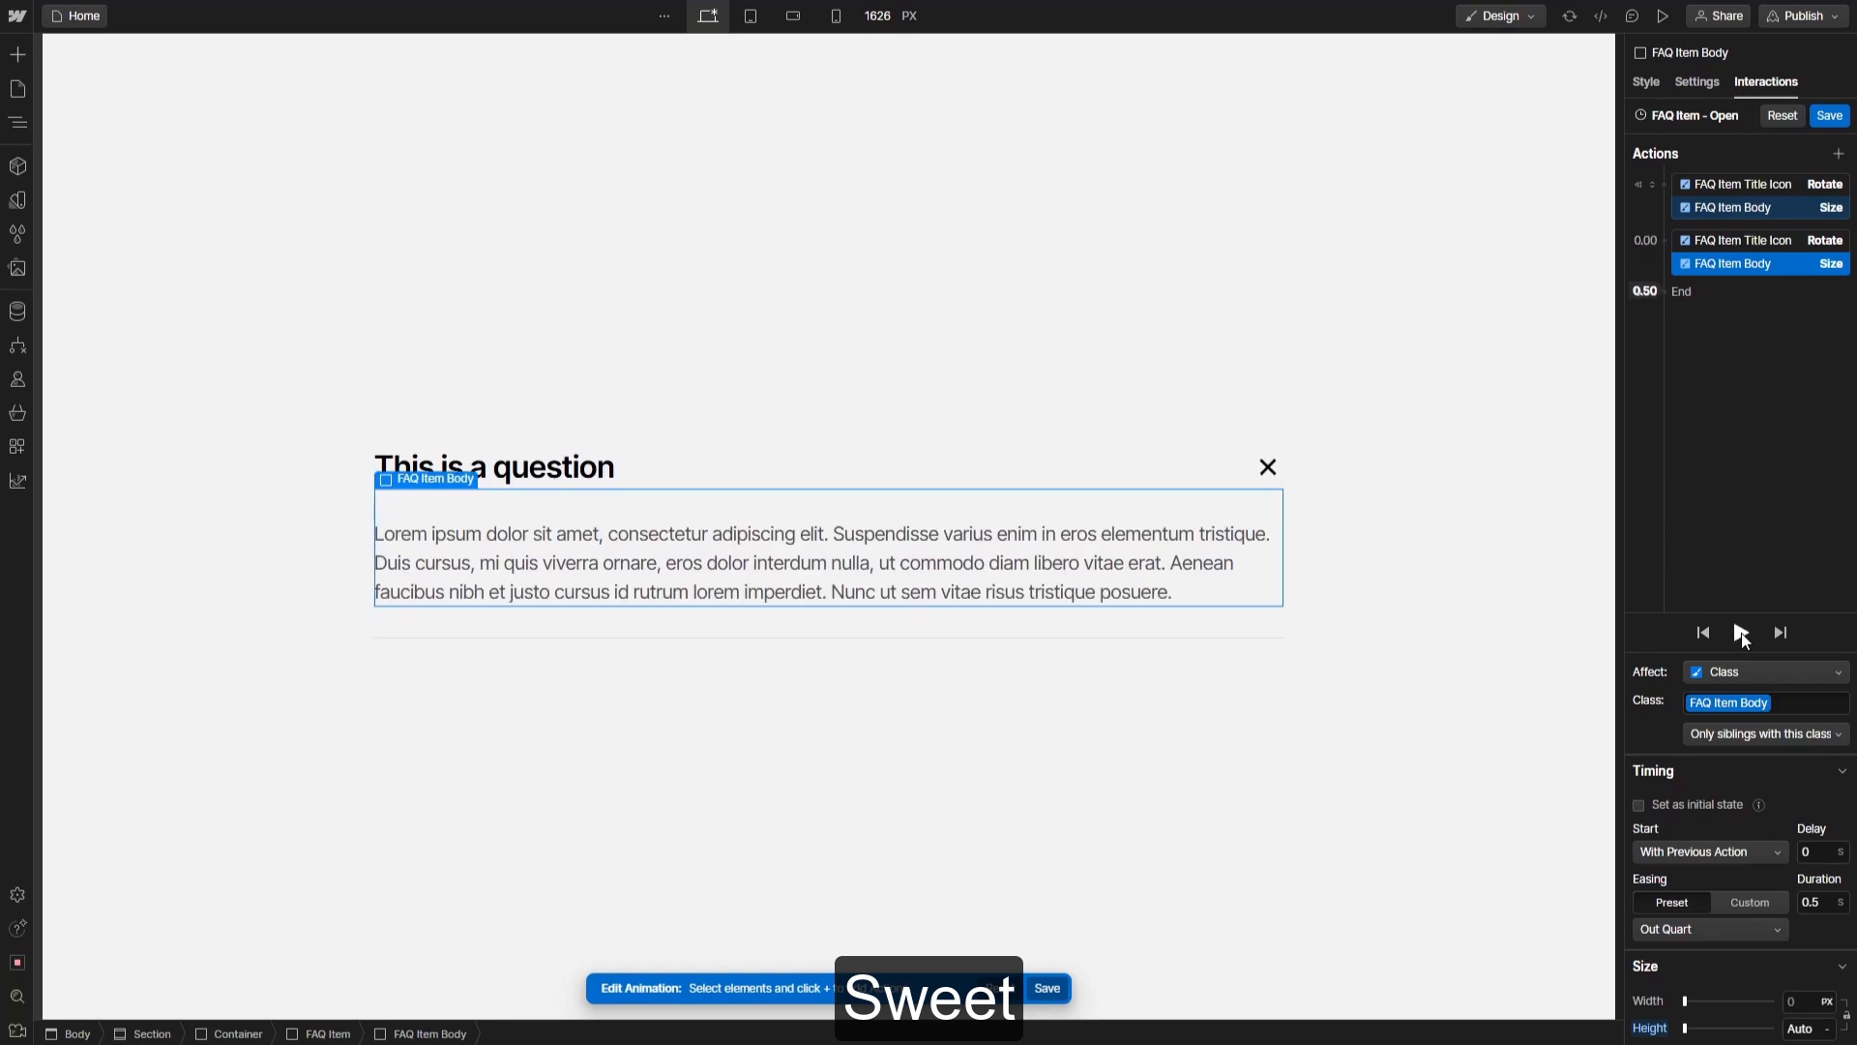
click(1830, 115)
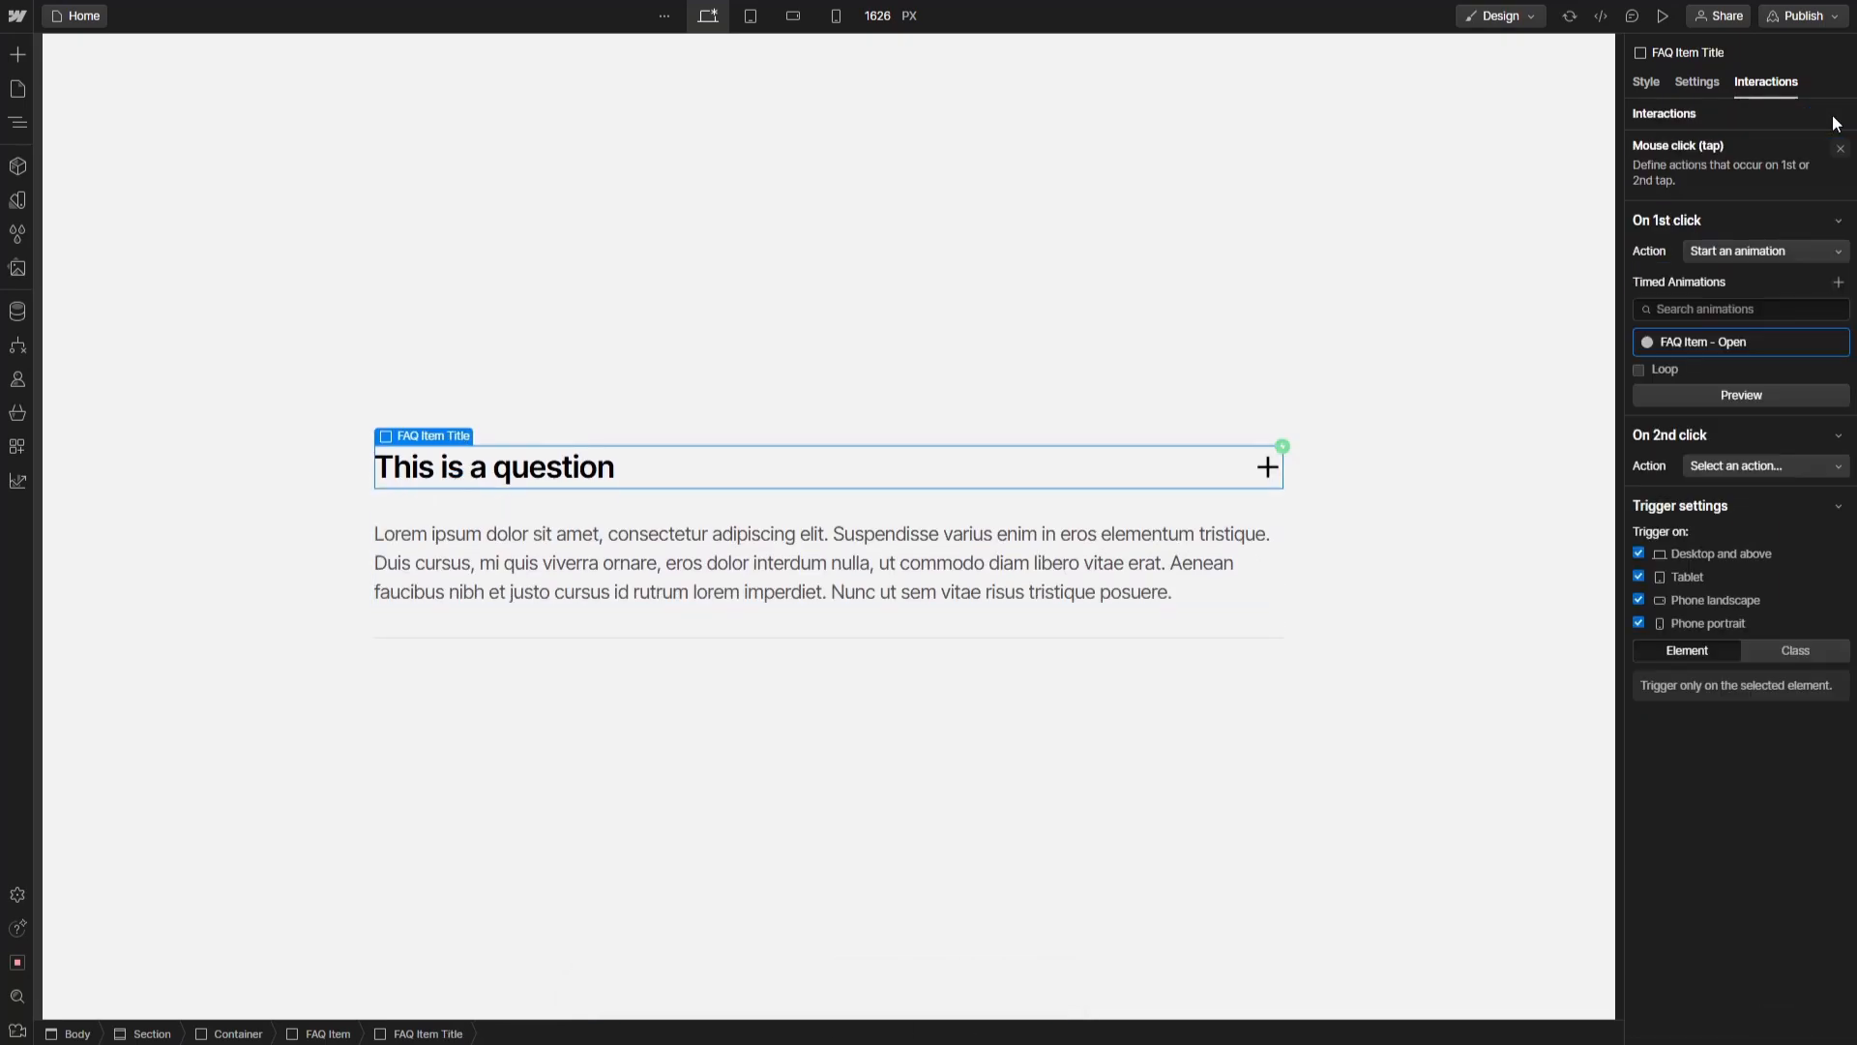
Make the second click start an animation, using a duplicate of FAQ Item - Open, and open that duplicate for editing
click(1755, 464)
click(1753, 503)
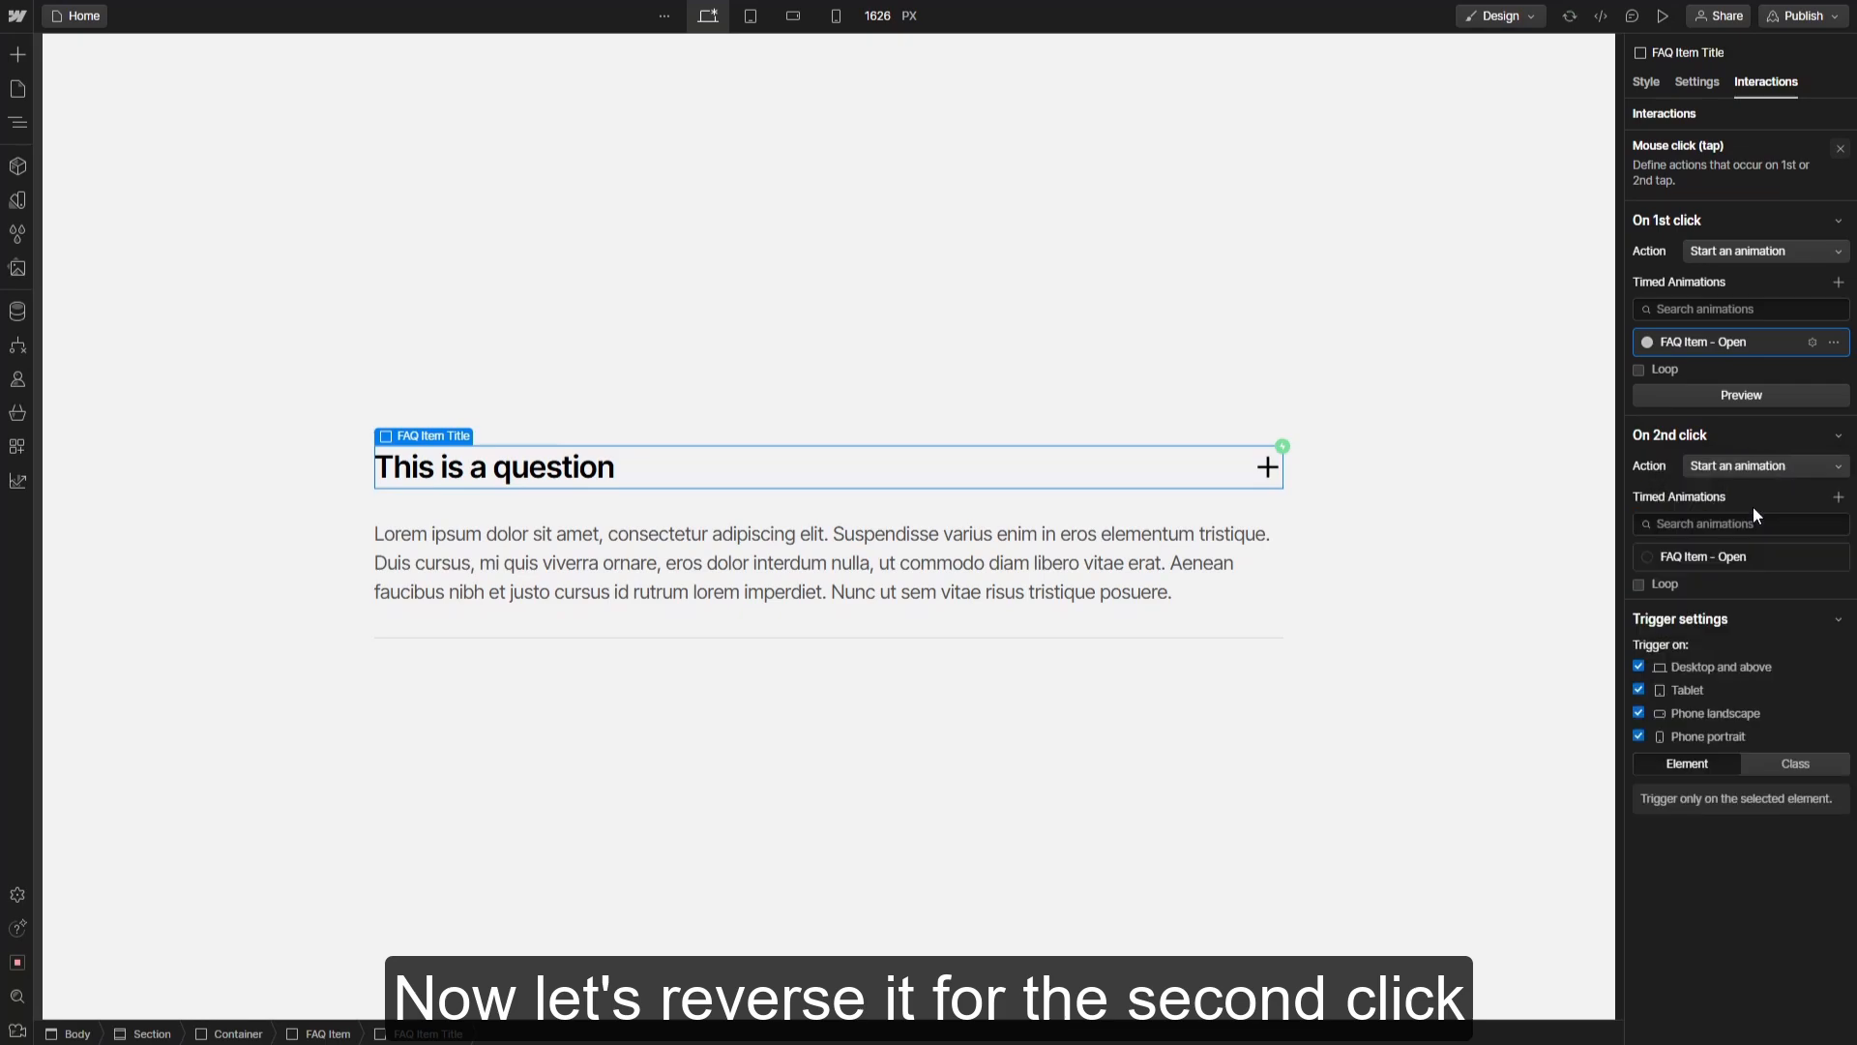
click(1830, 558)
click(1811, 637)
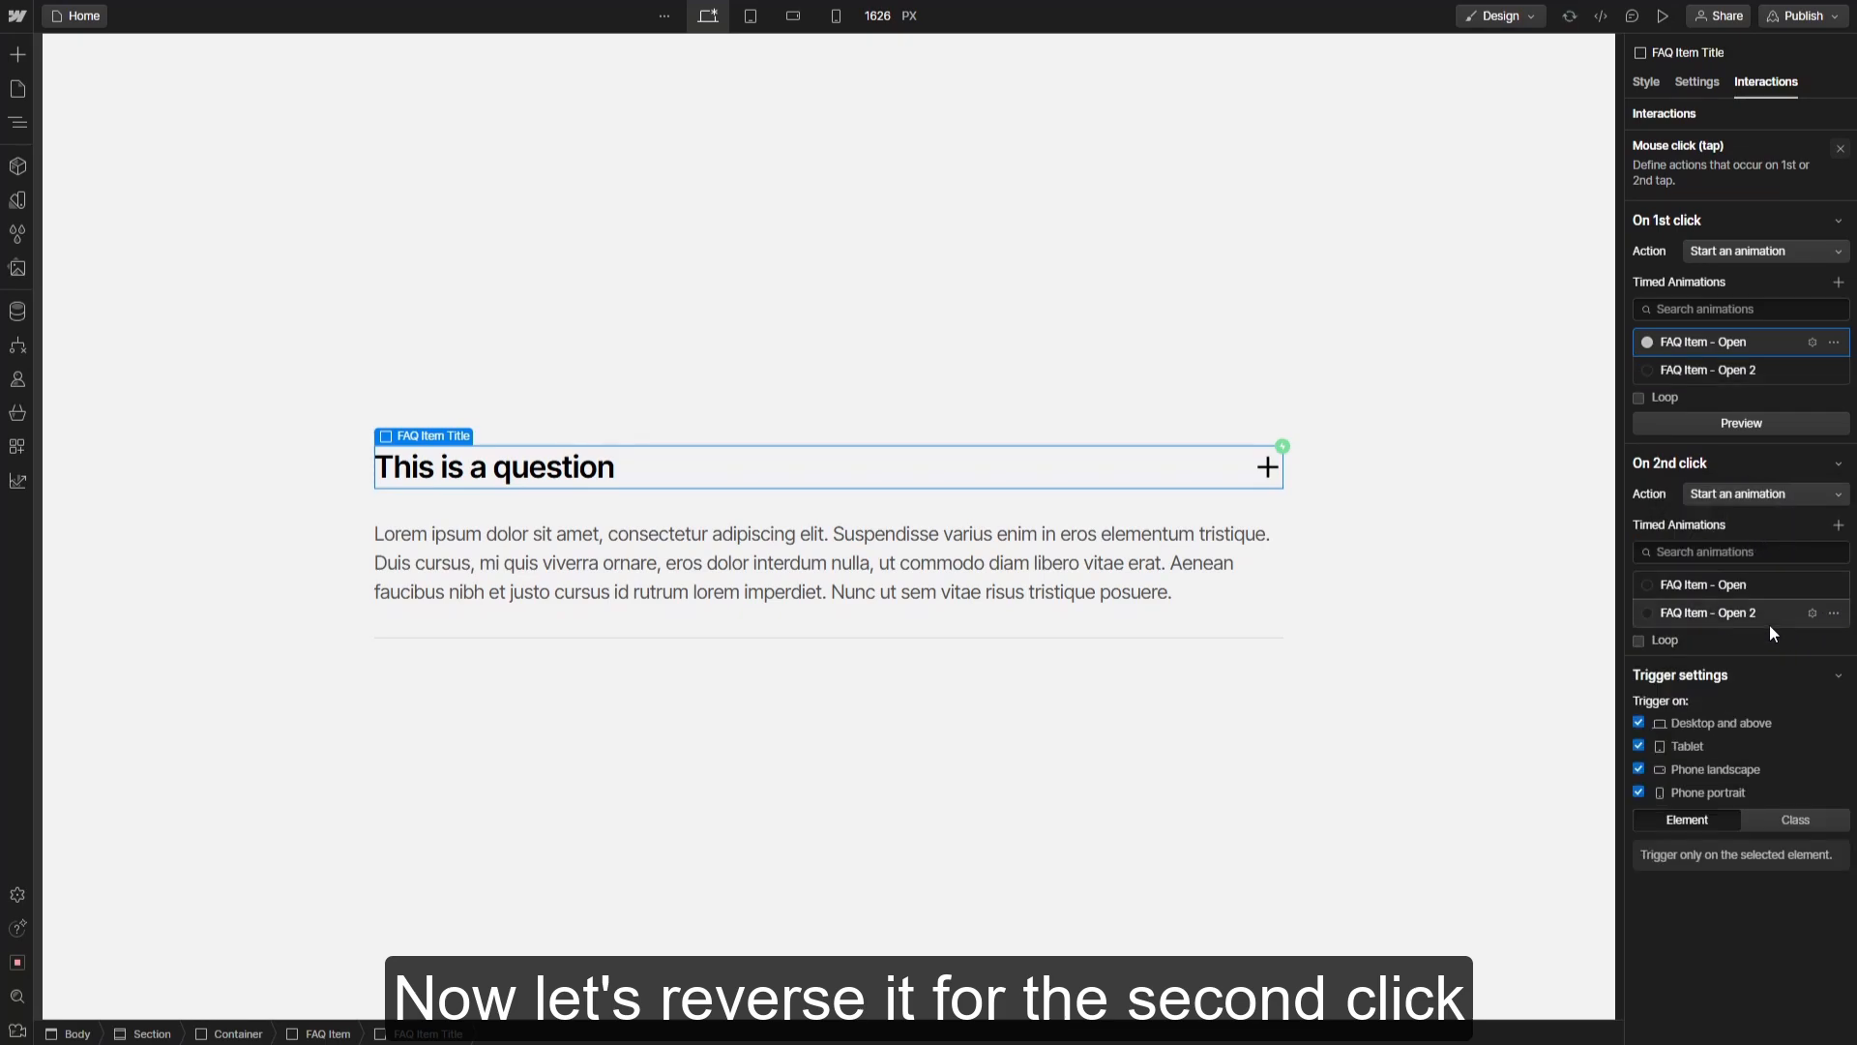
click(1742, 611)
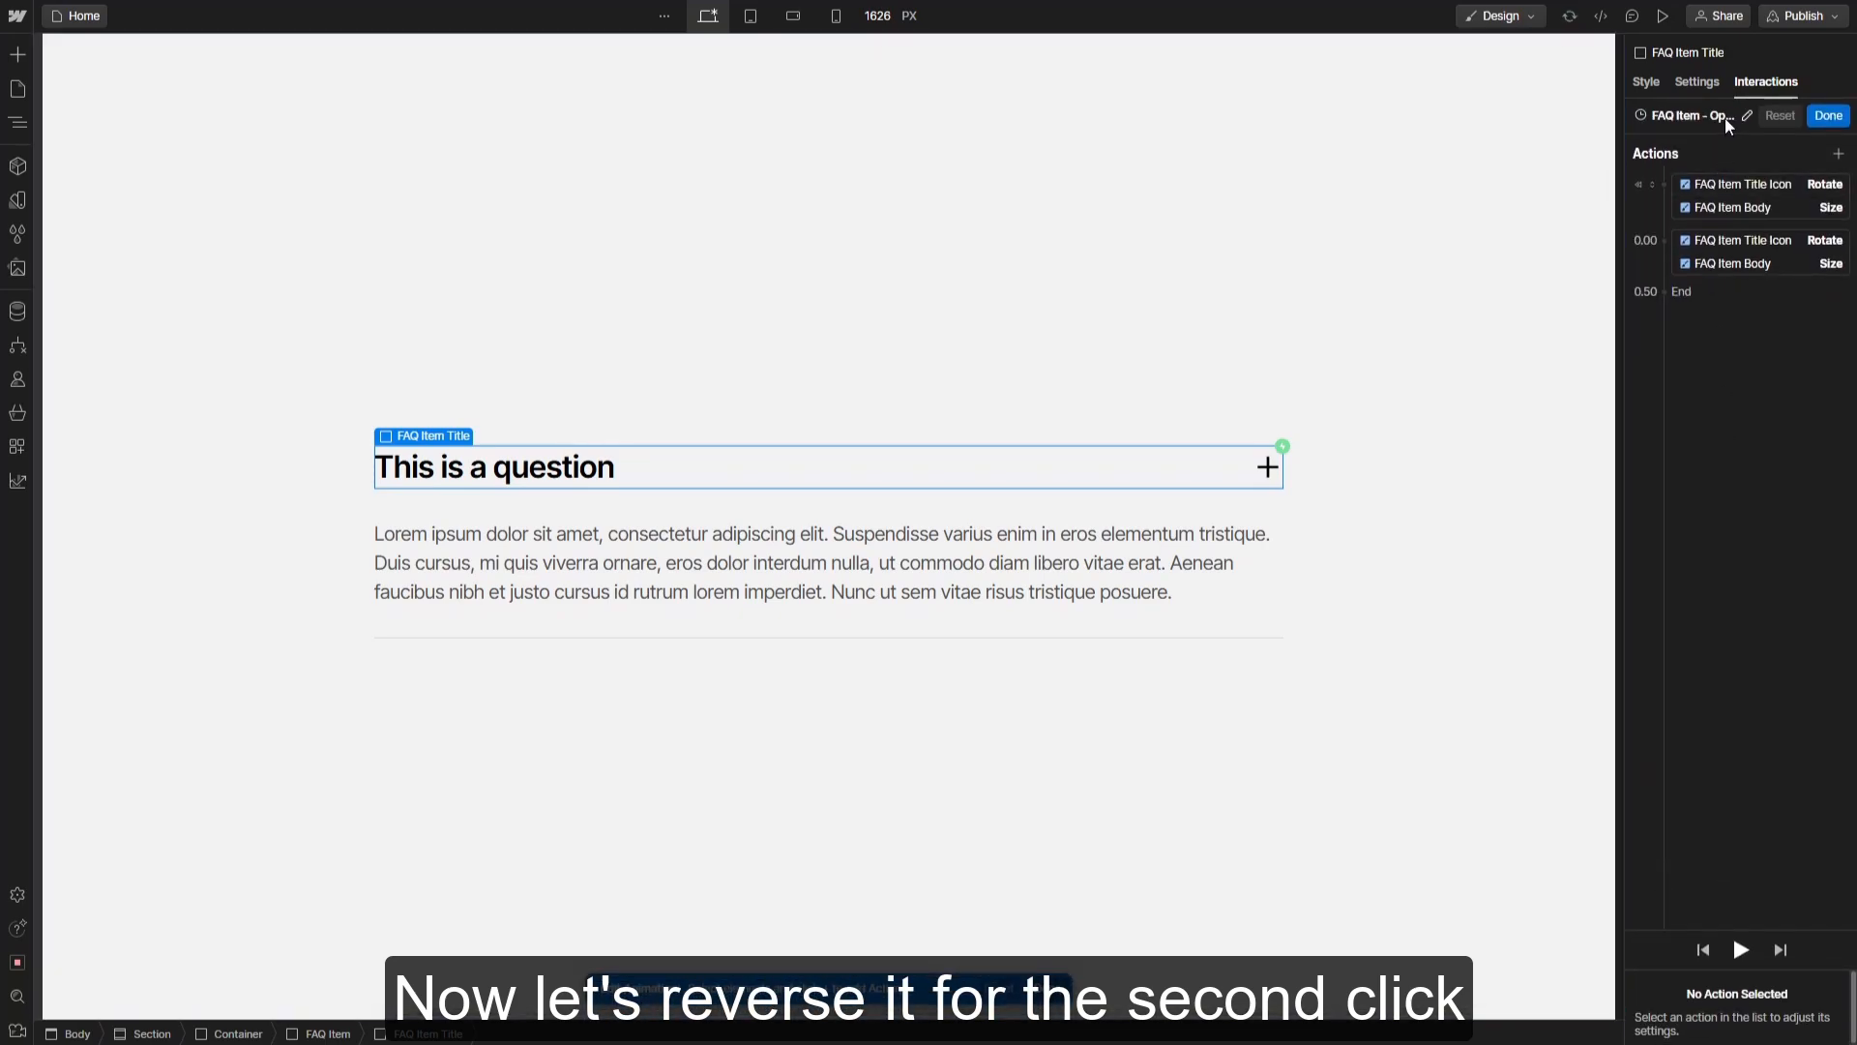
Rename the duplicated animation to "FAQ Item - Close"
click(1756, 116)
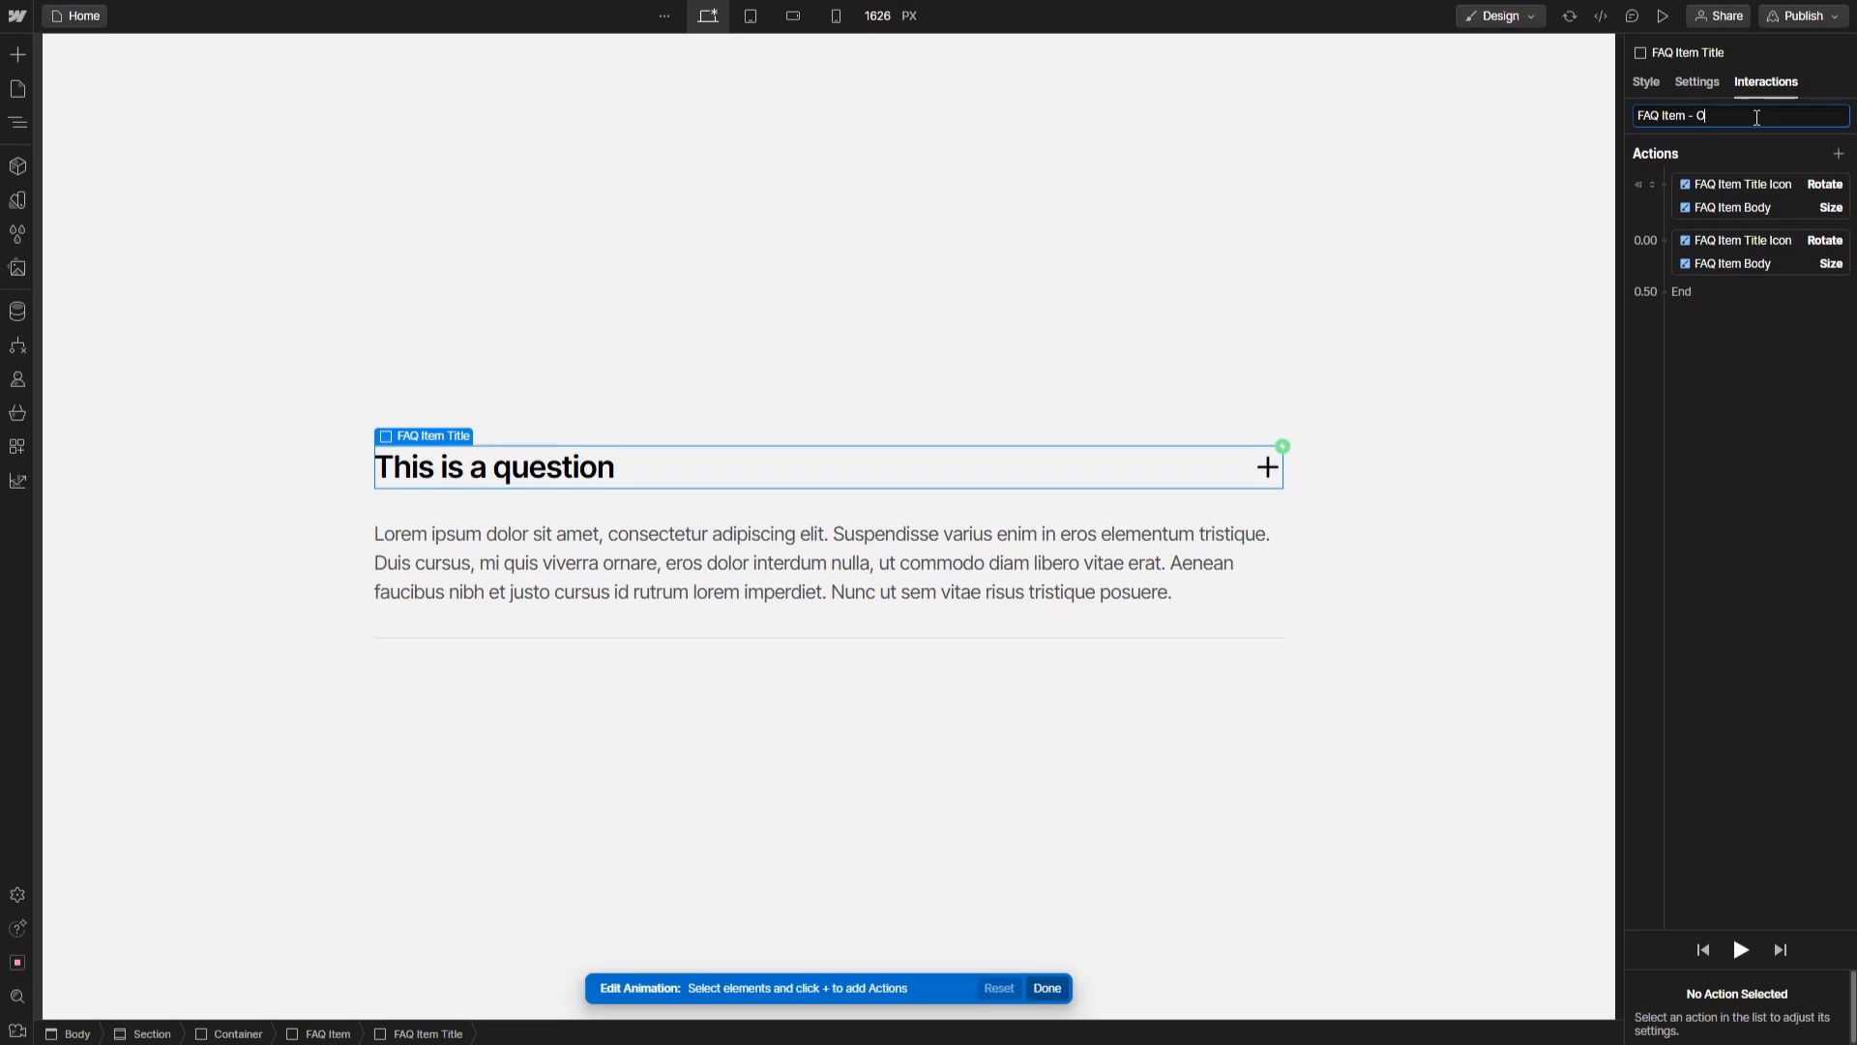
text(Close)
key(Return)
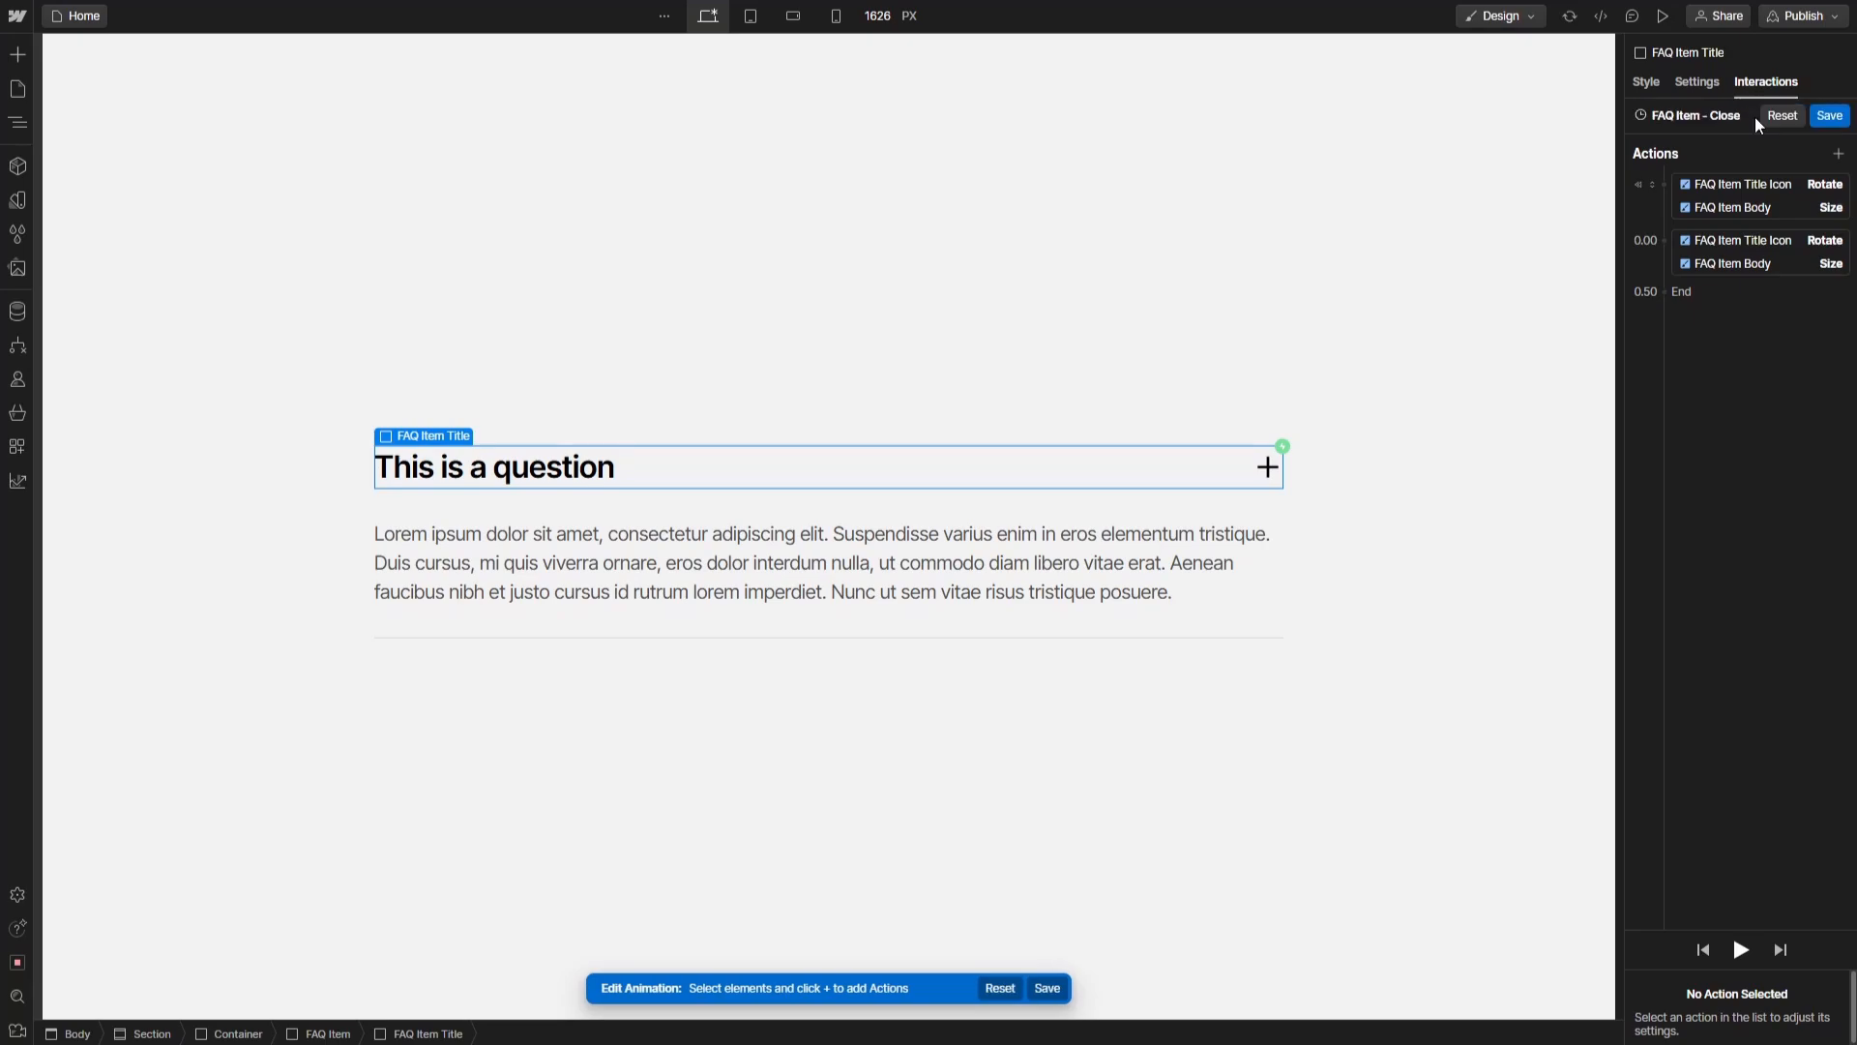
Delete the timed Rotate and Size actions at 0.00 from the FAQ Item - Close animation, keeping the initial-state pair
click(1738, 263)
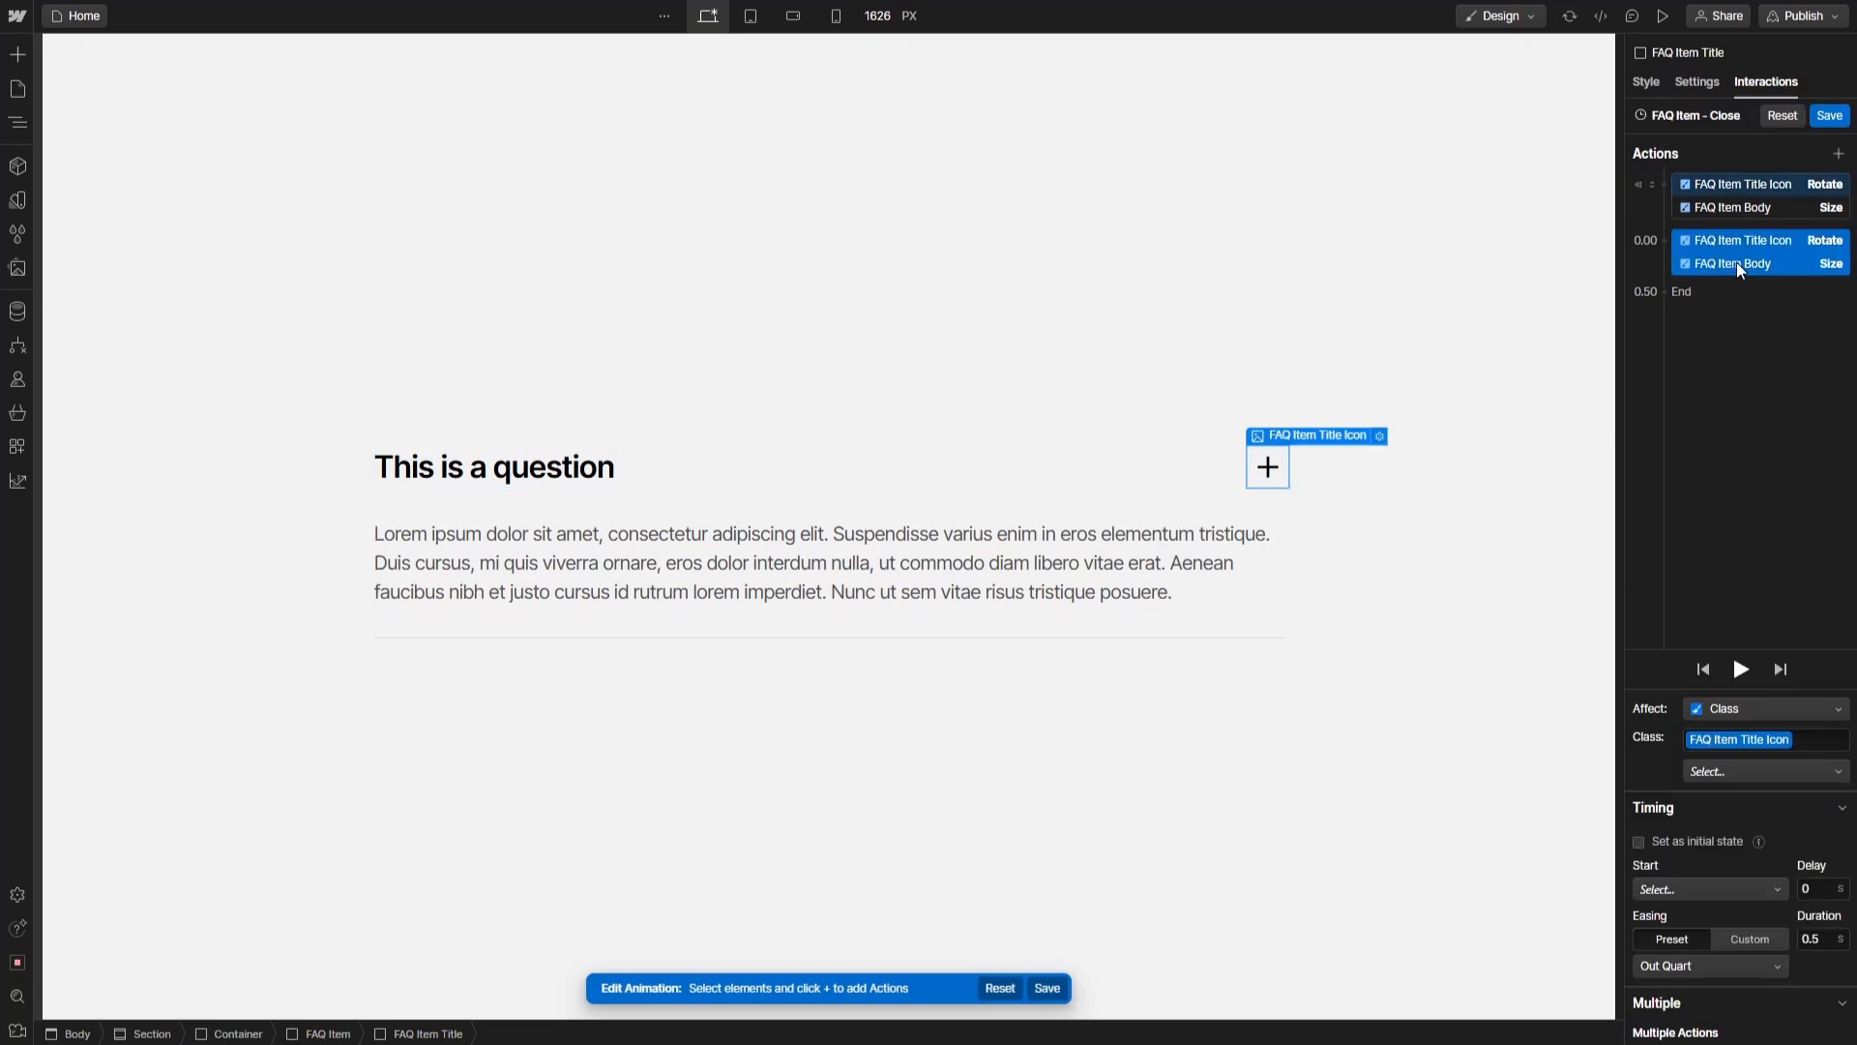
right_click(1738, 263)
click(1750, 286)
Turn off the initial state for the remaining Rotate and Size actions, set their easing to Out Quart, and save the closing animation
click(1750, 188)
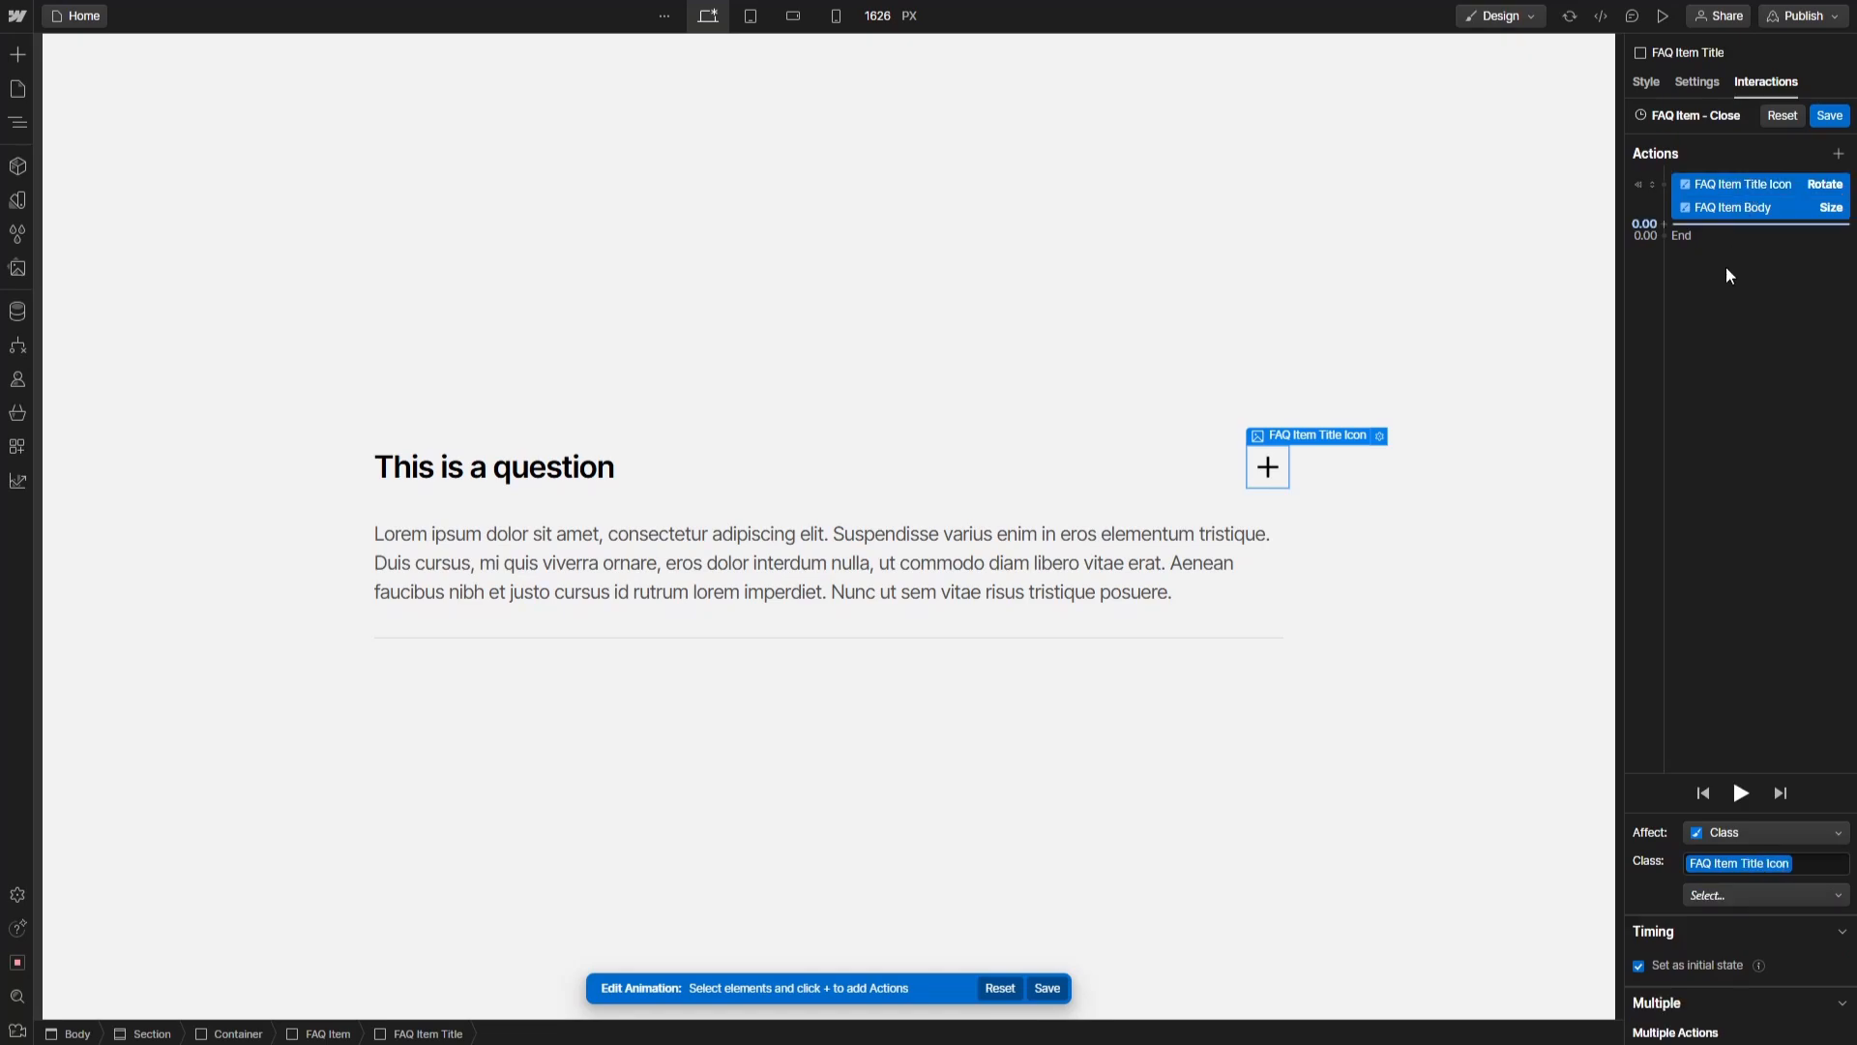
click(1673, 957)
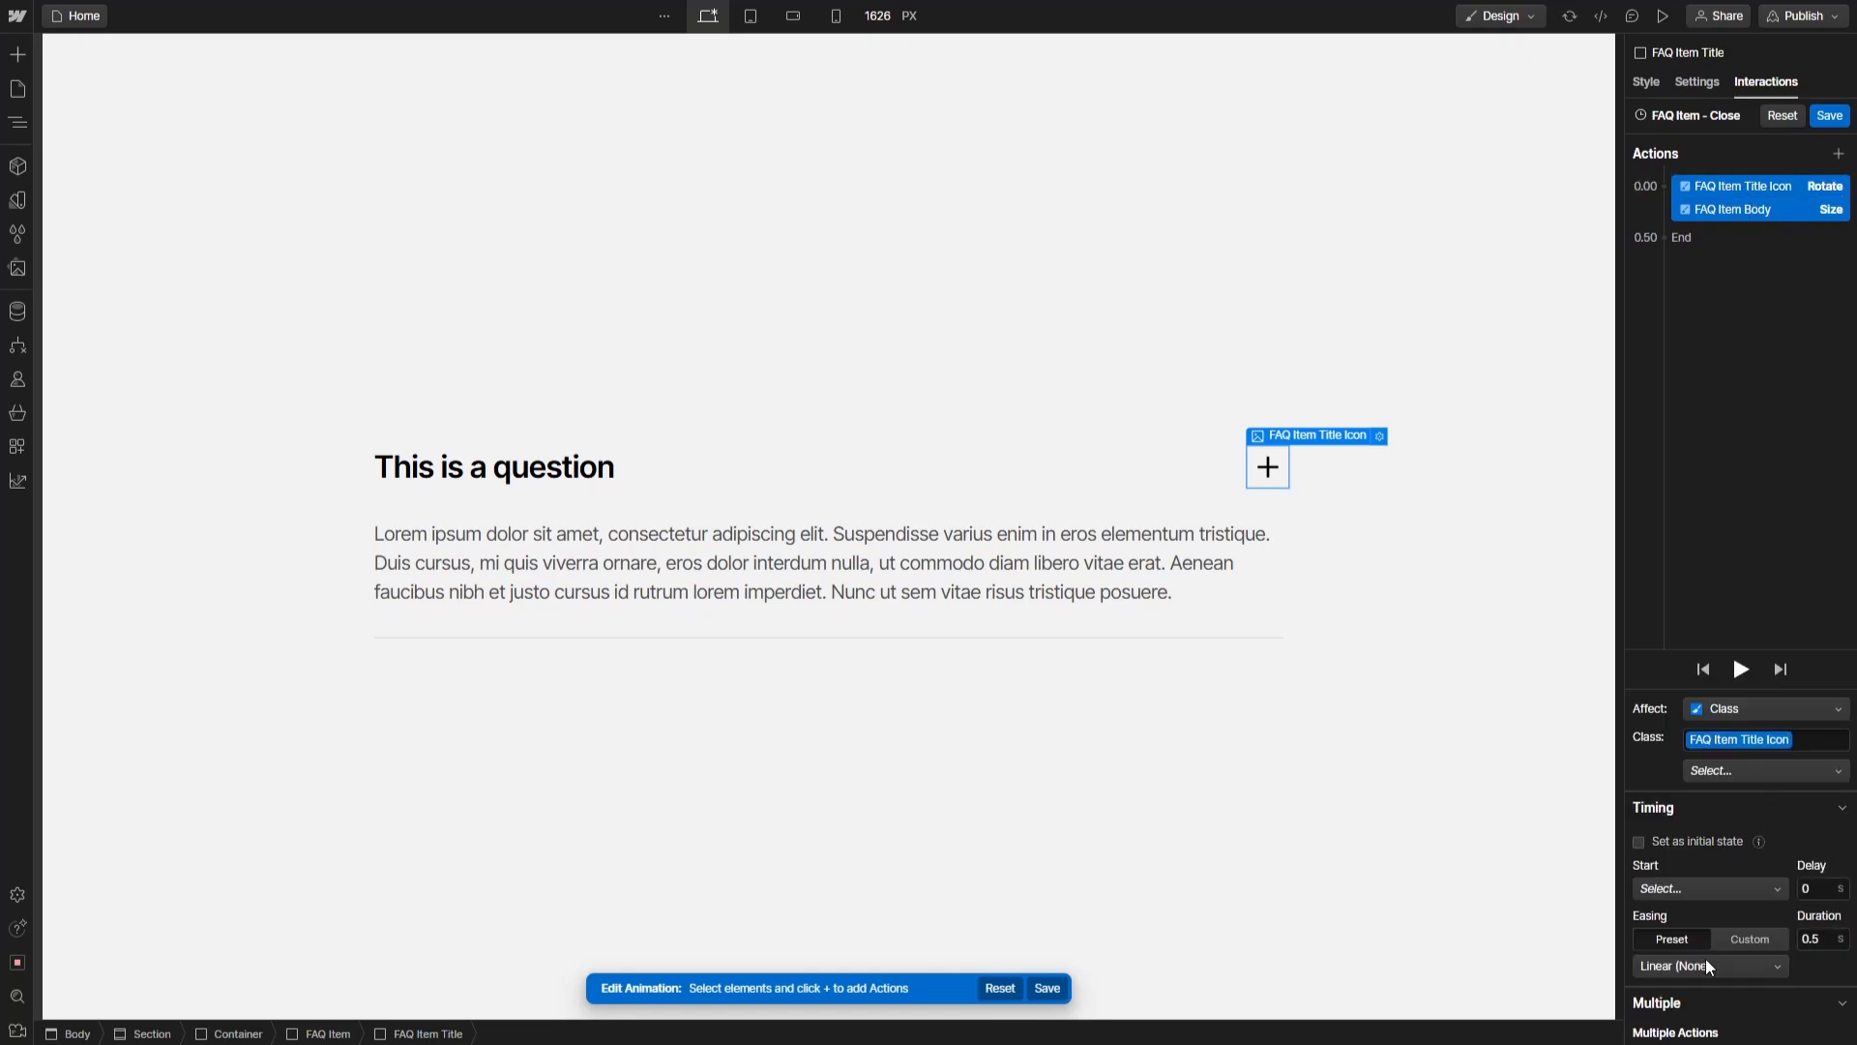
click(1712, 958)
click(1677, 473)
click(1831, 117)
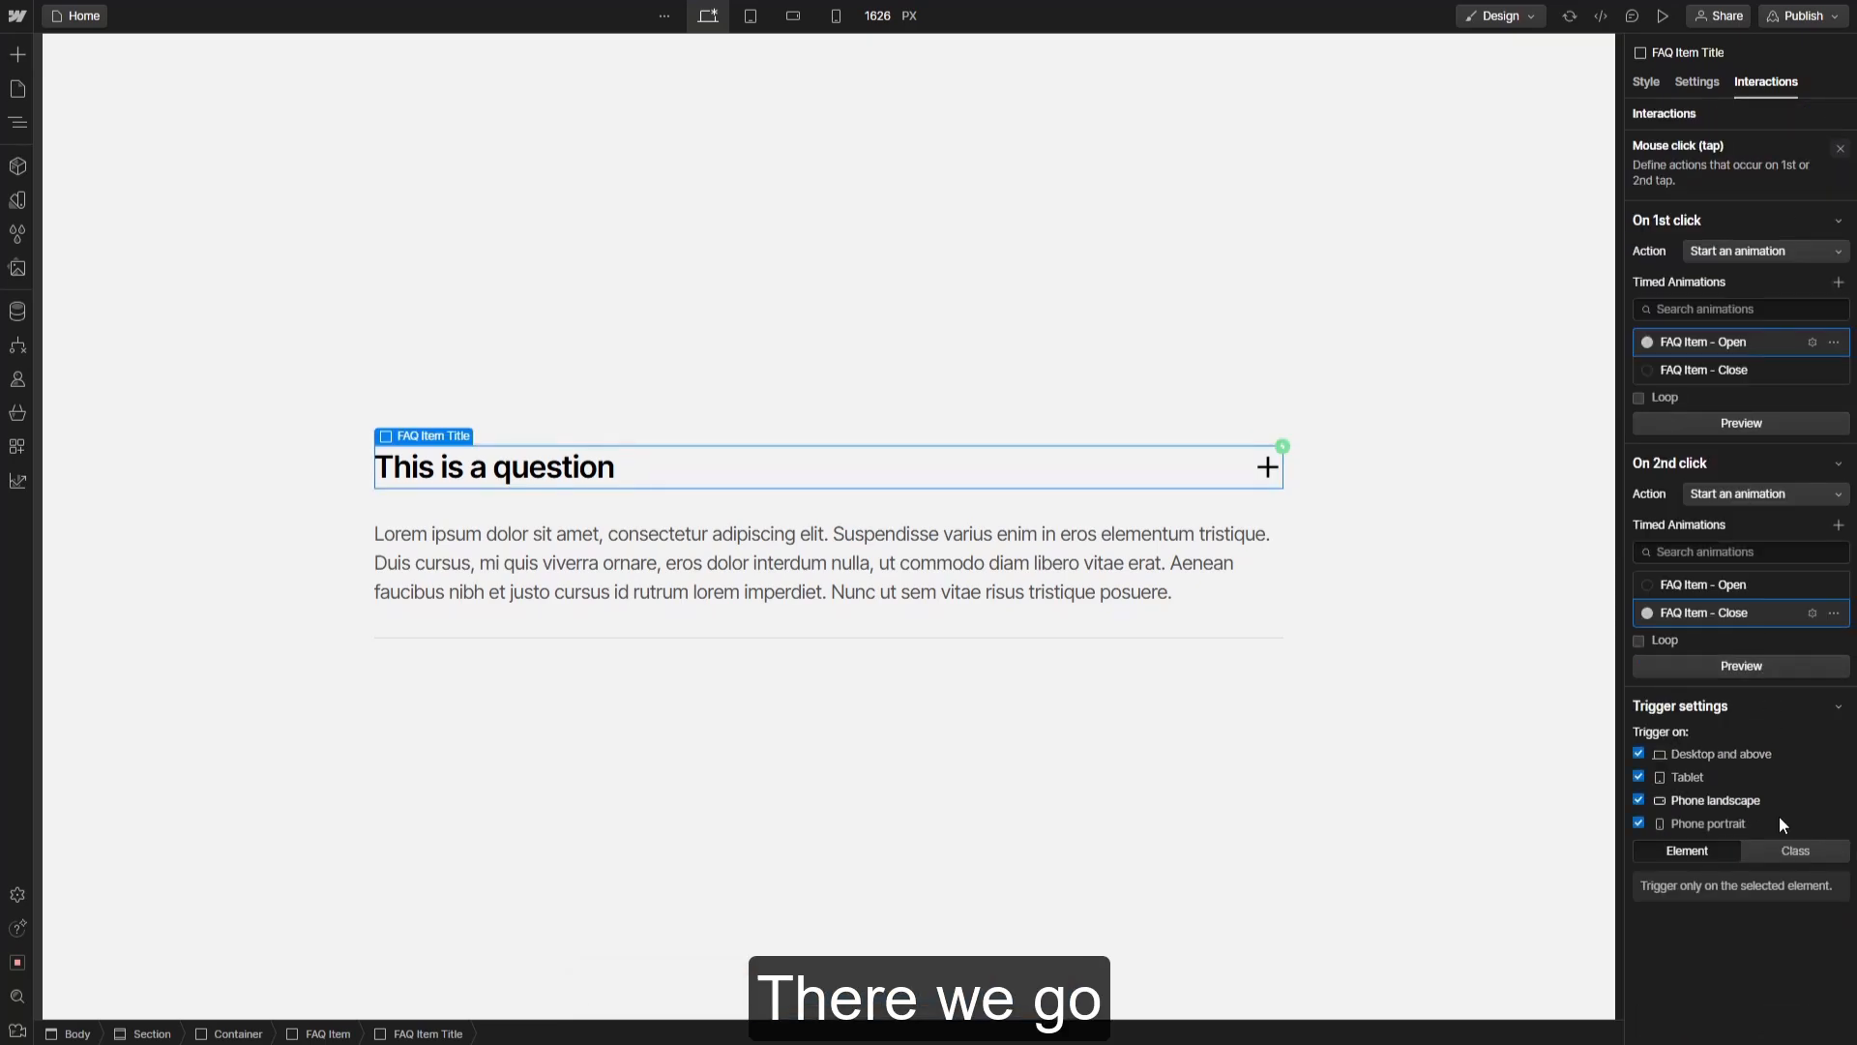
Make the mouse click trigger apply to all elements with the FAQ Item Title class and close the trigger's settings
click(1786, 847)
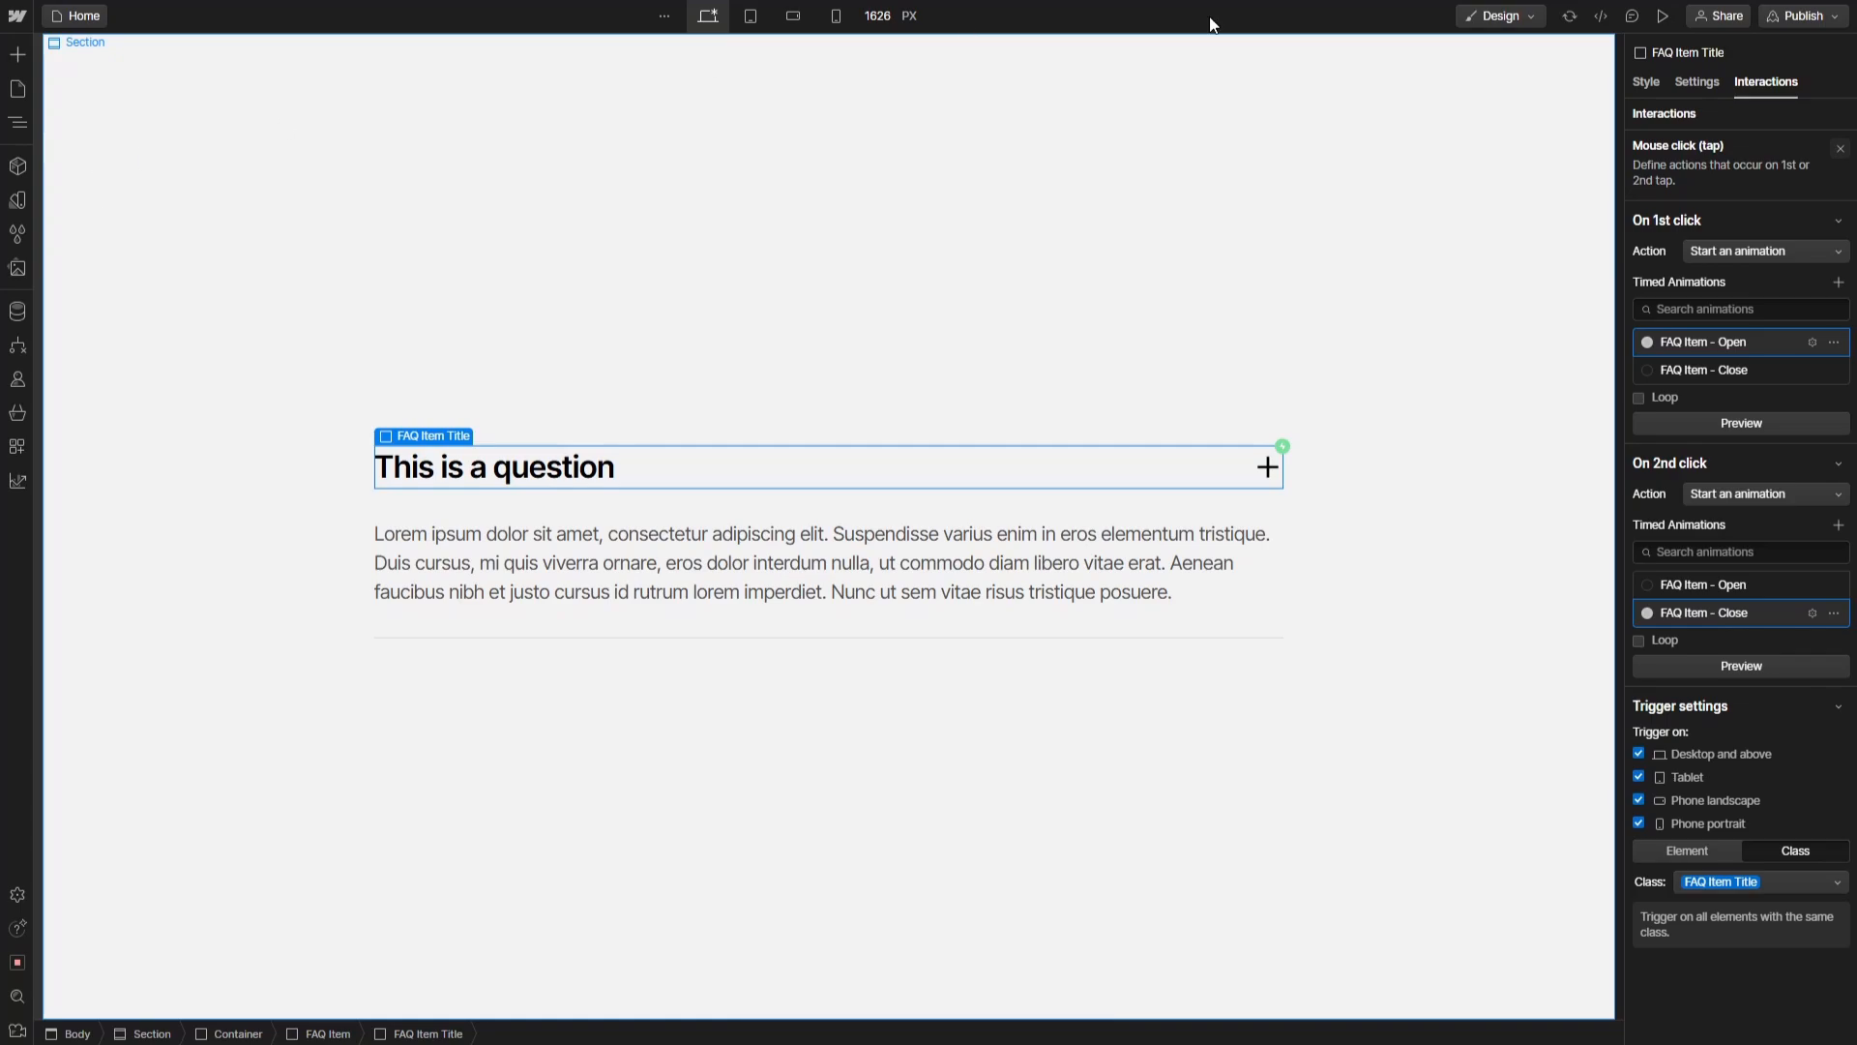
click(1840, 148)
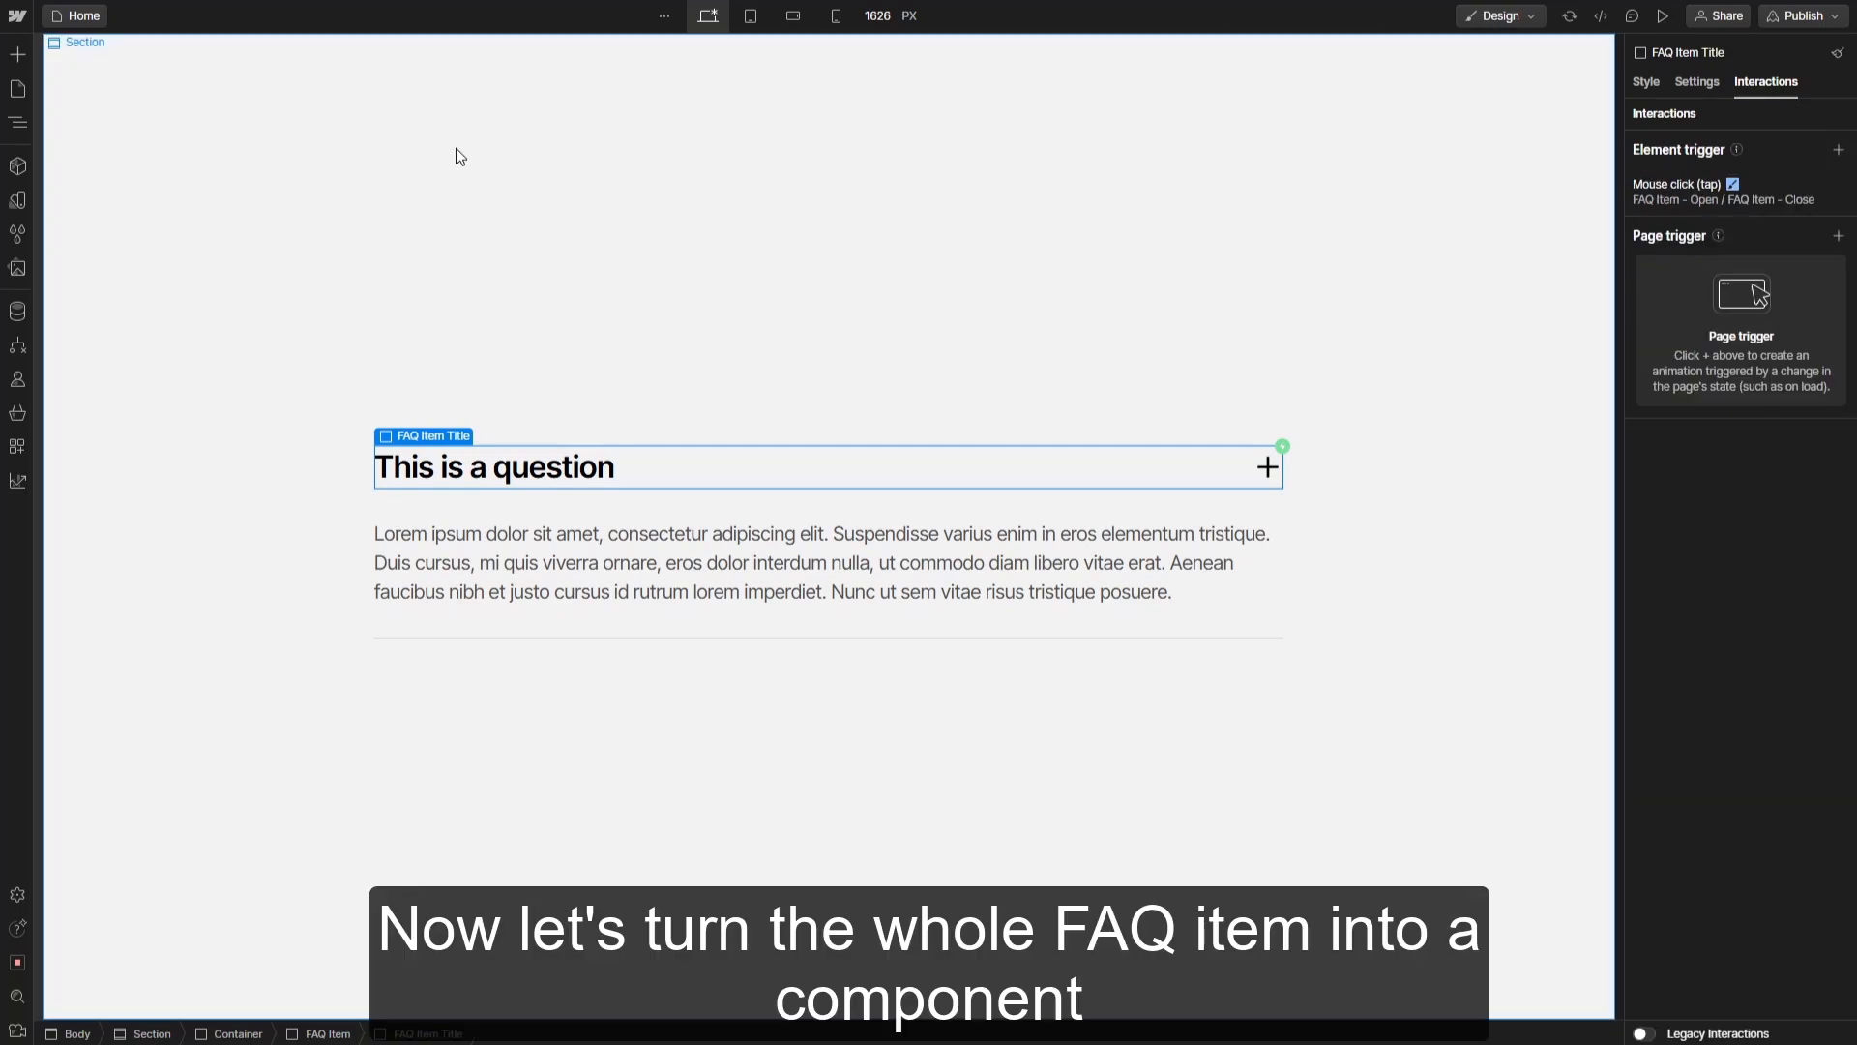
Create a component named "FAQ Item" from the whole FAQ Item div
click(18, 123)
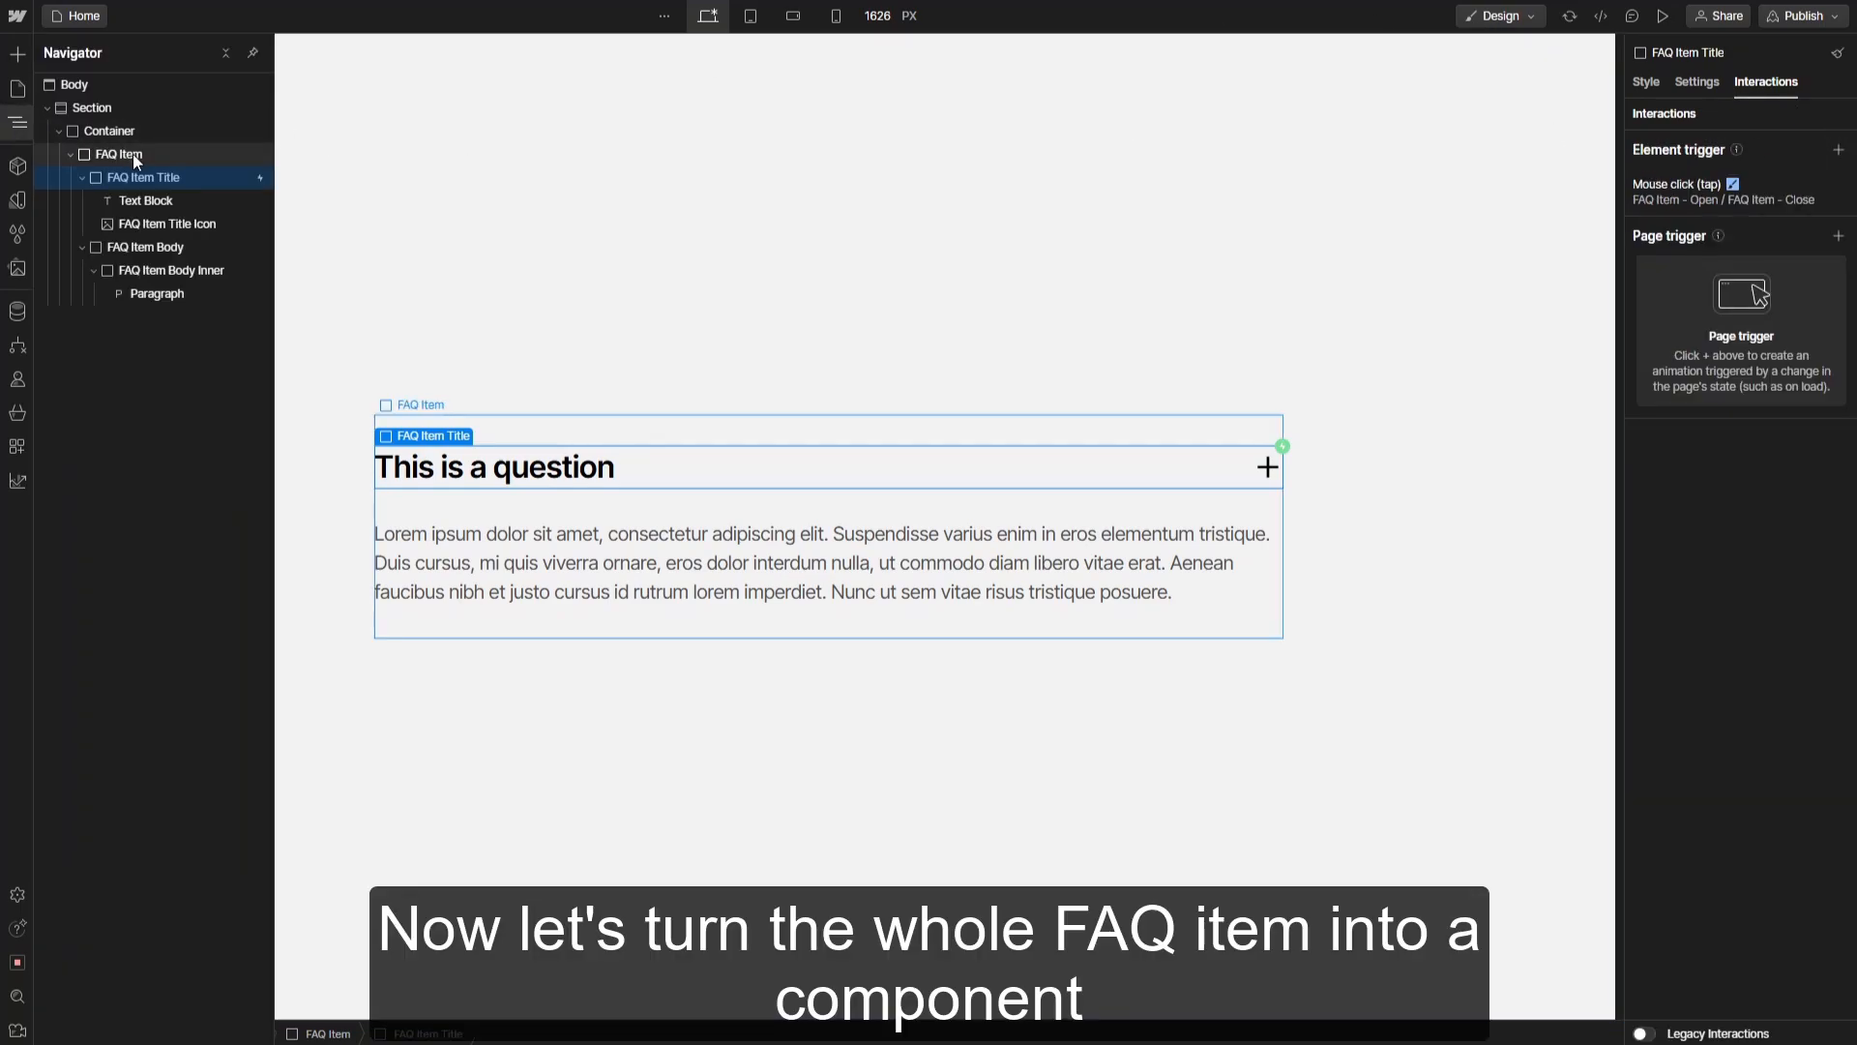
click(101, 156)
click(69, 155)
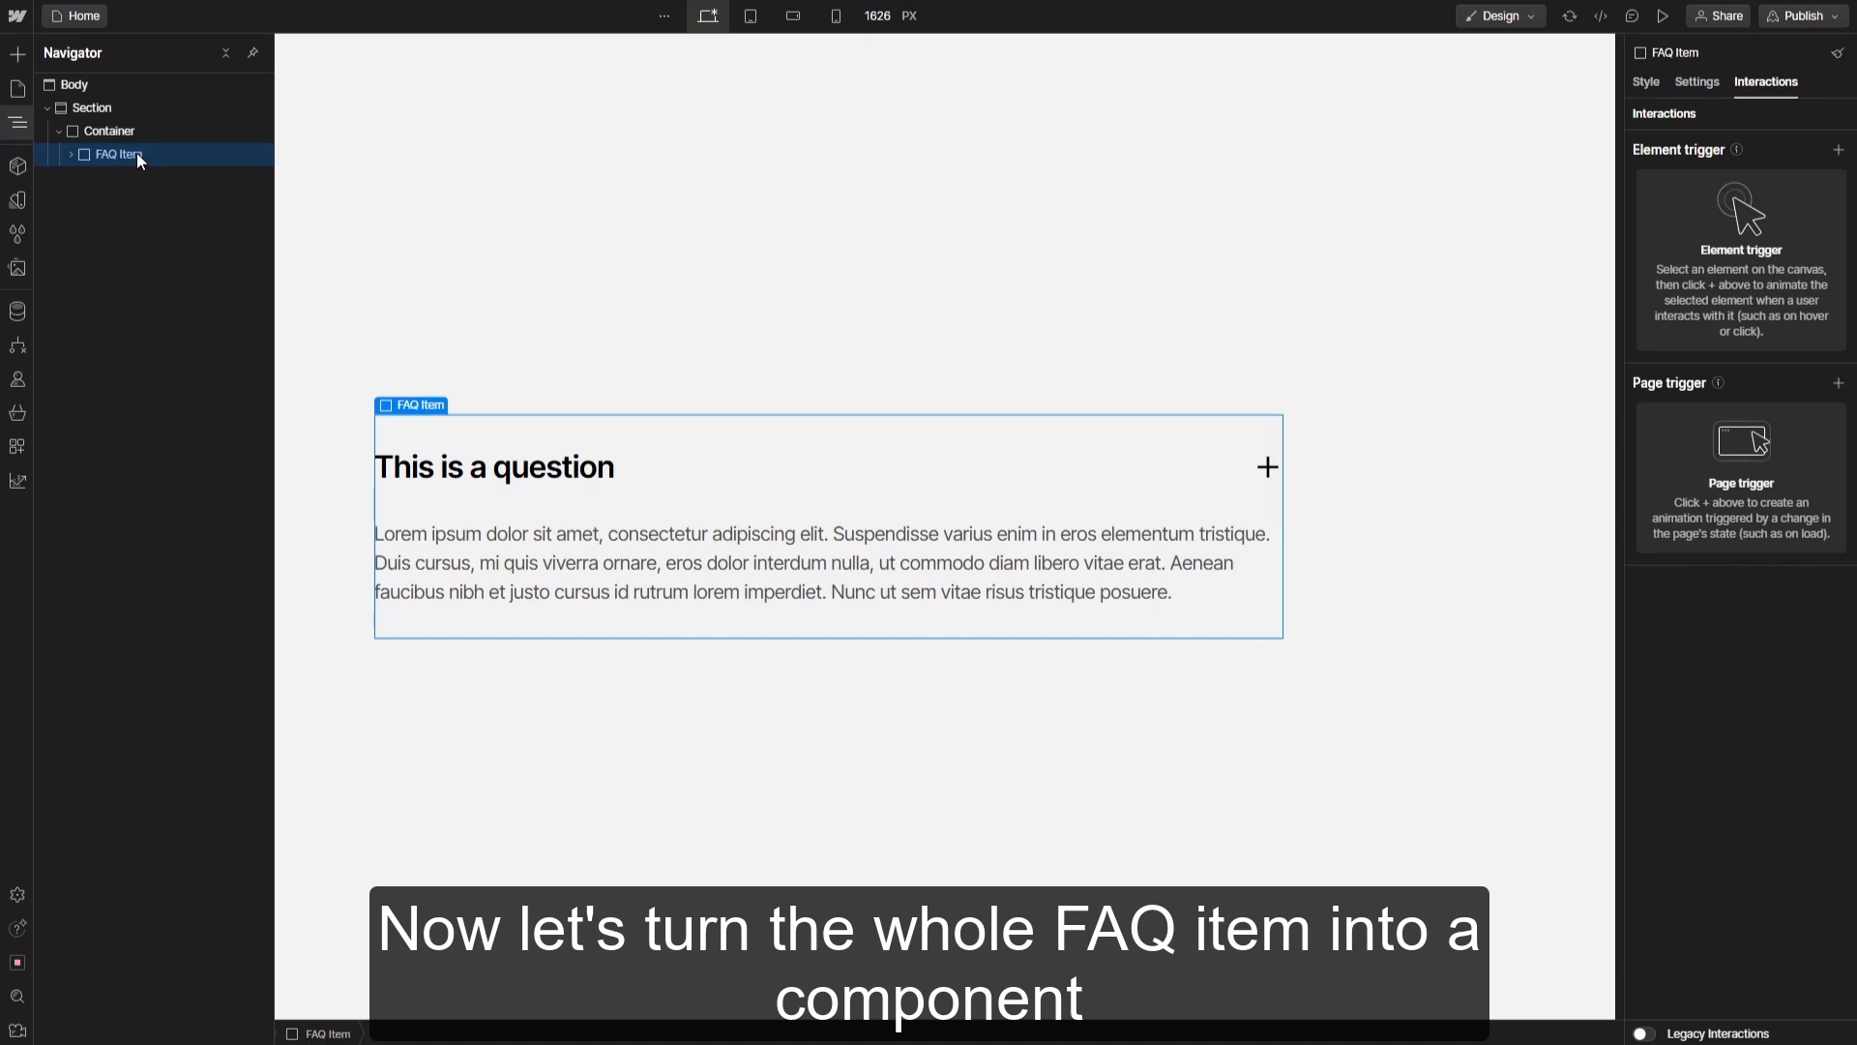
click(17, 123)
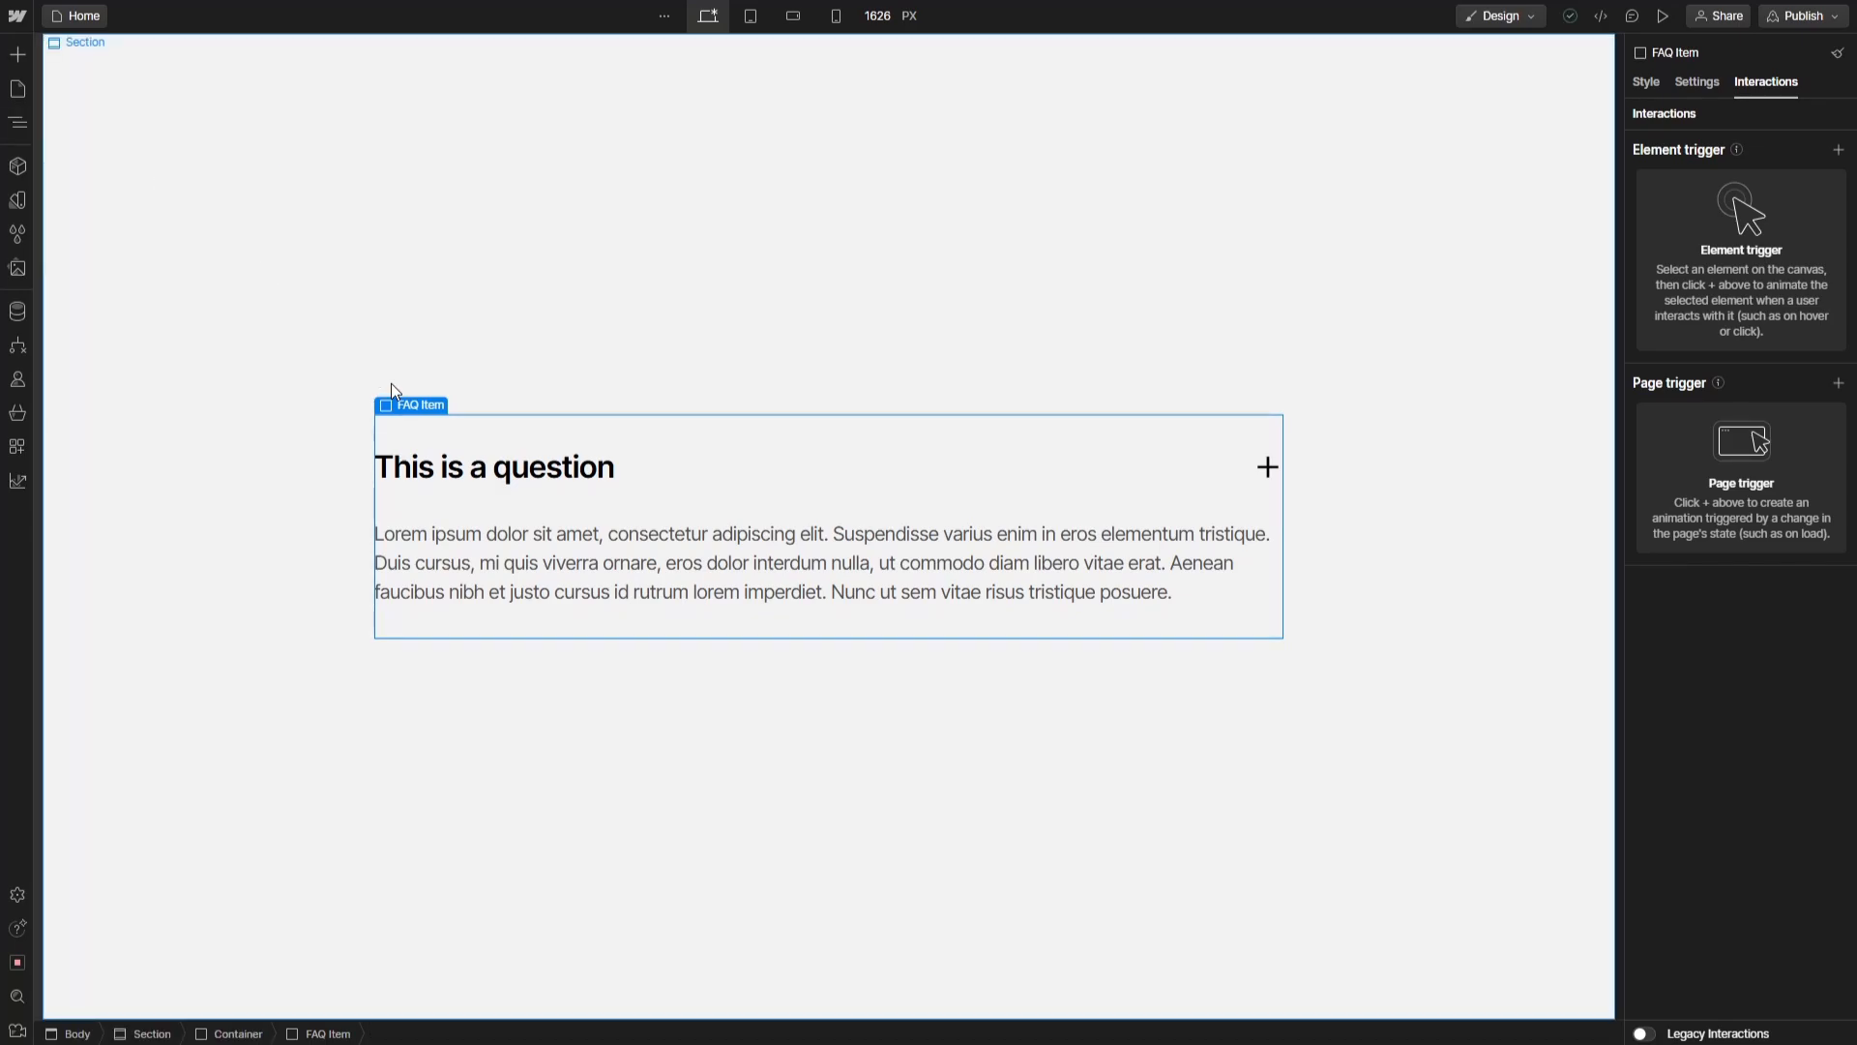
right_click(420, 404)
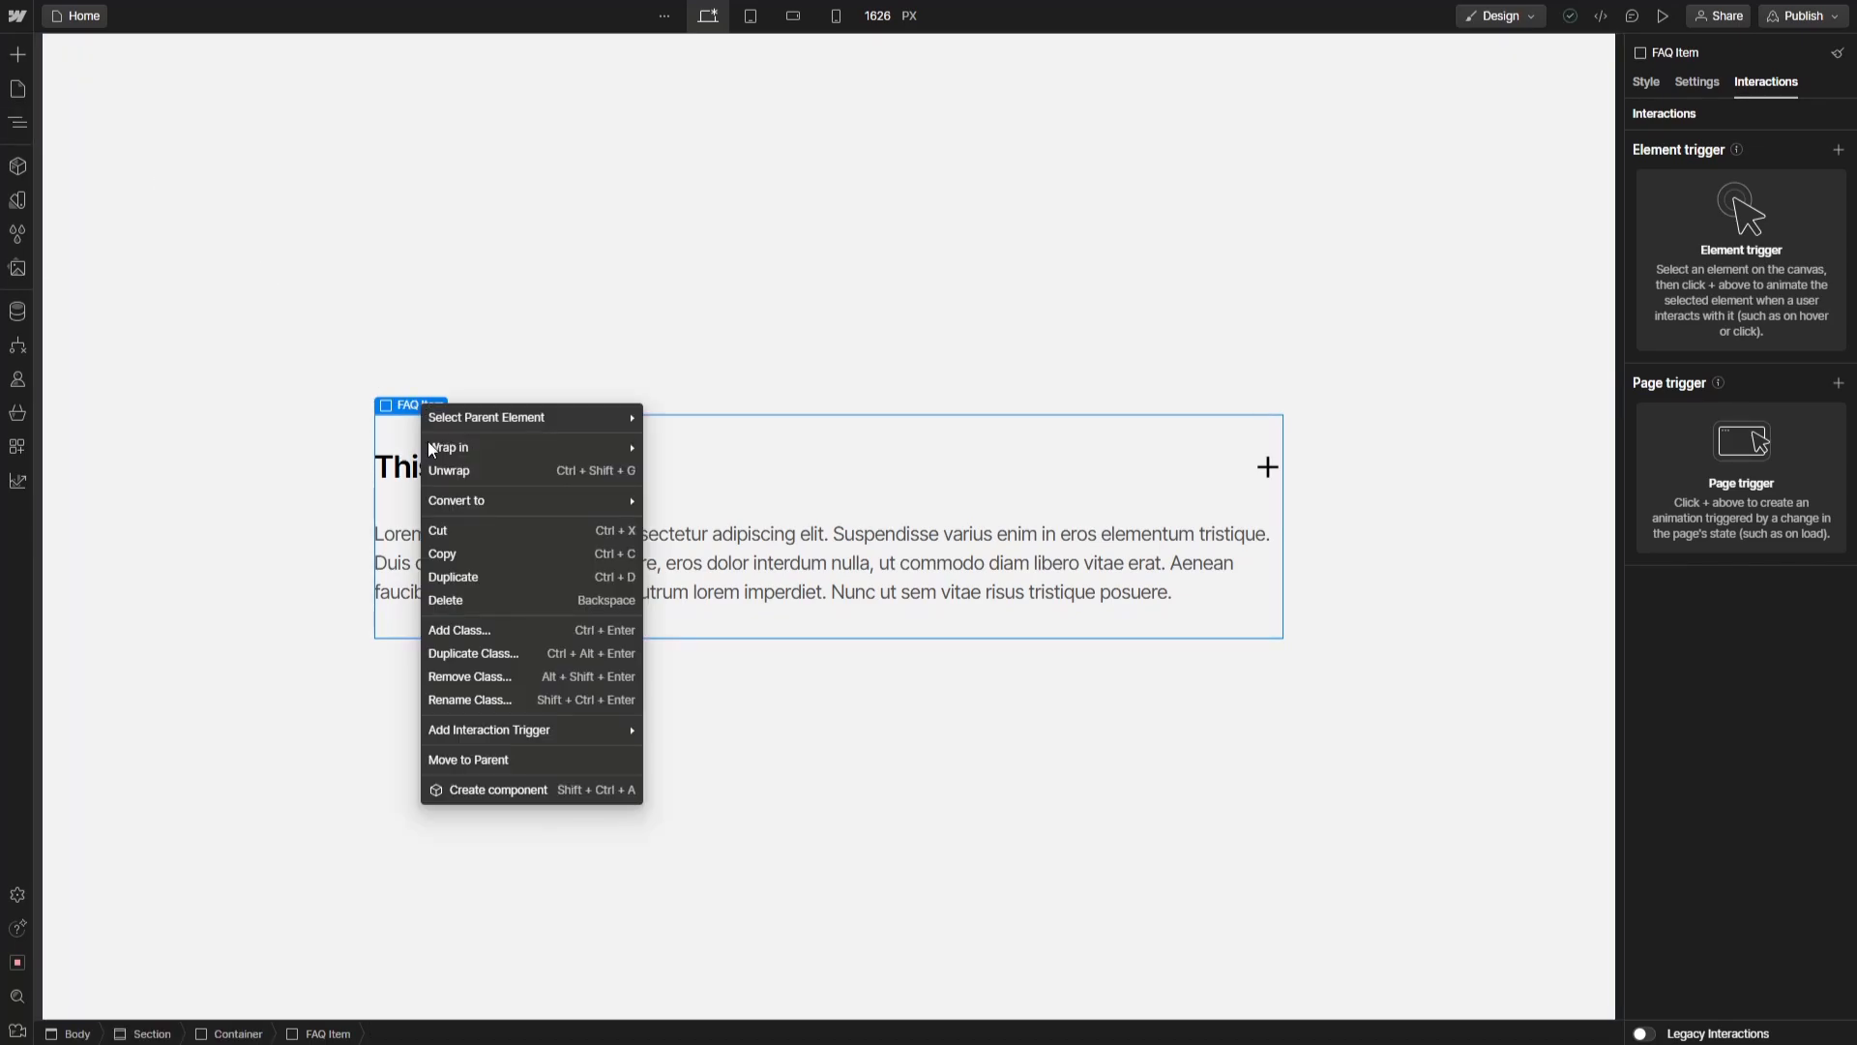
click(546, 791)
text(FAQ Item)
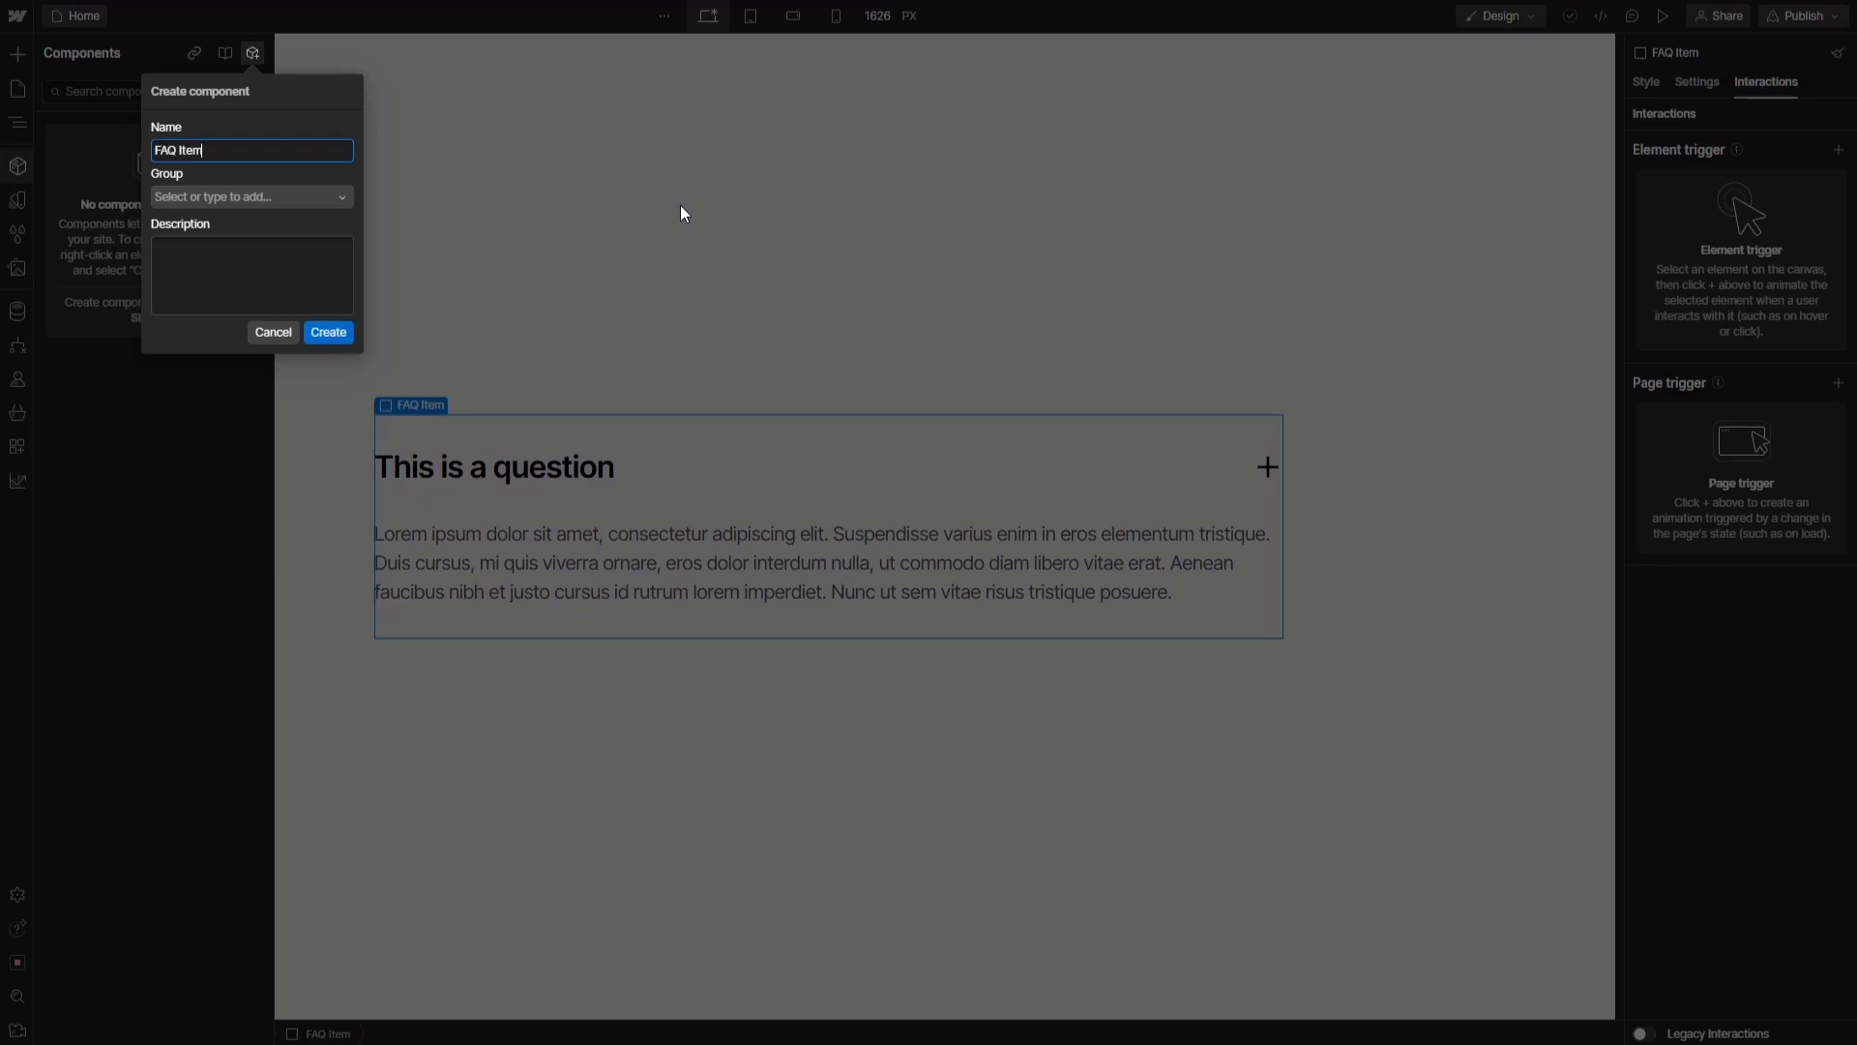
click(327, 332)
Connect the question text block's text to a new component property named "Question"
click(530, 477)
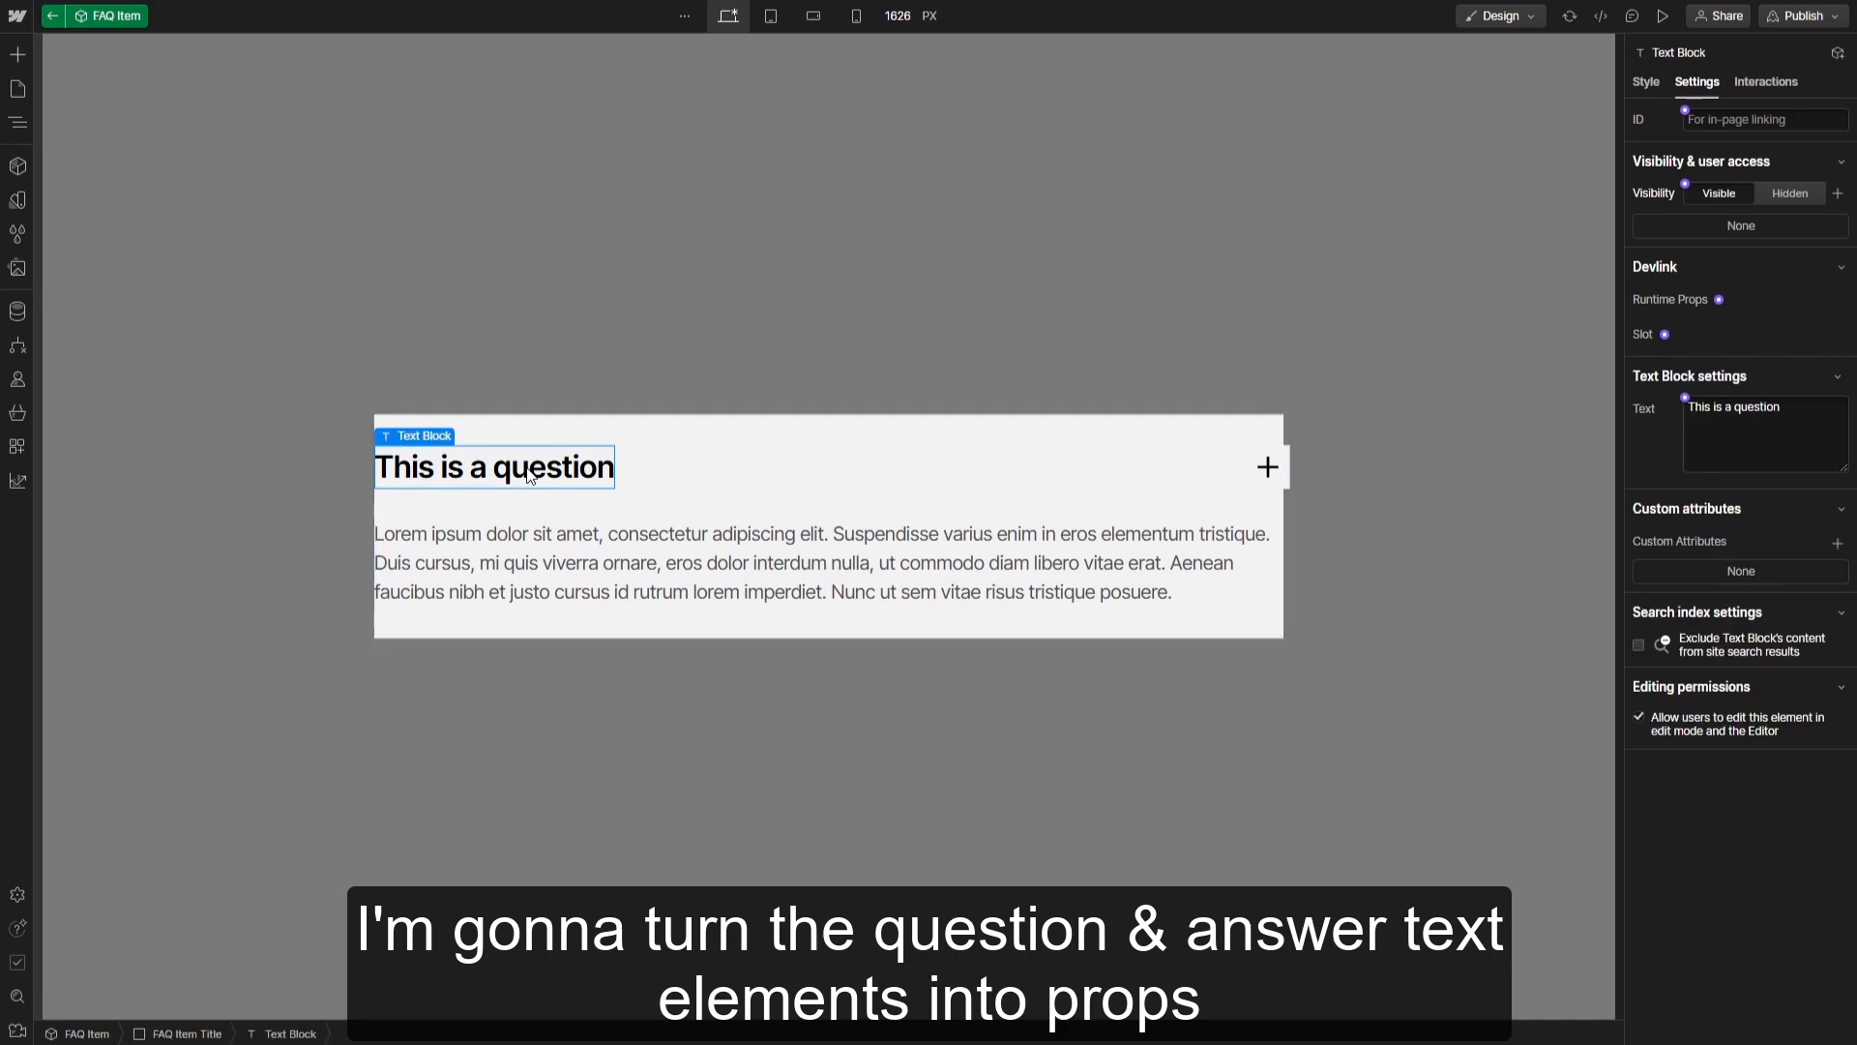
click(1685, 399)
click(1709, 433)
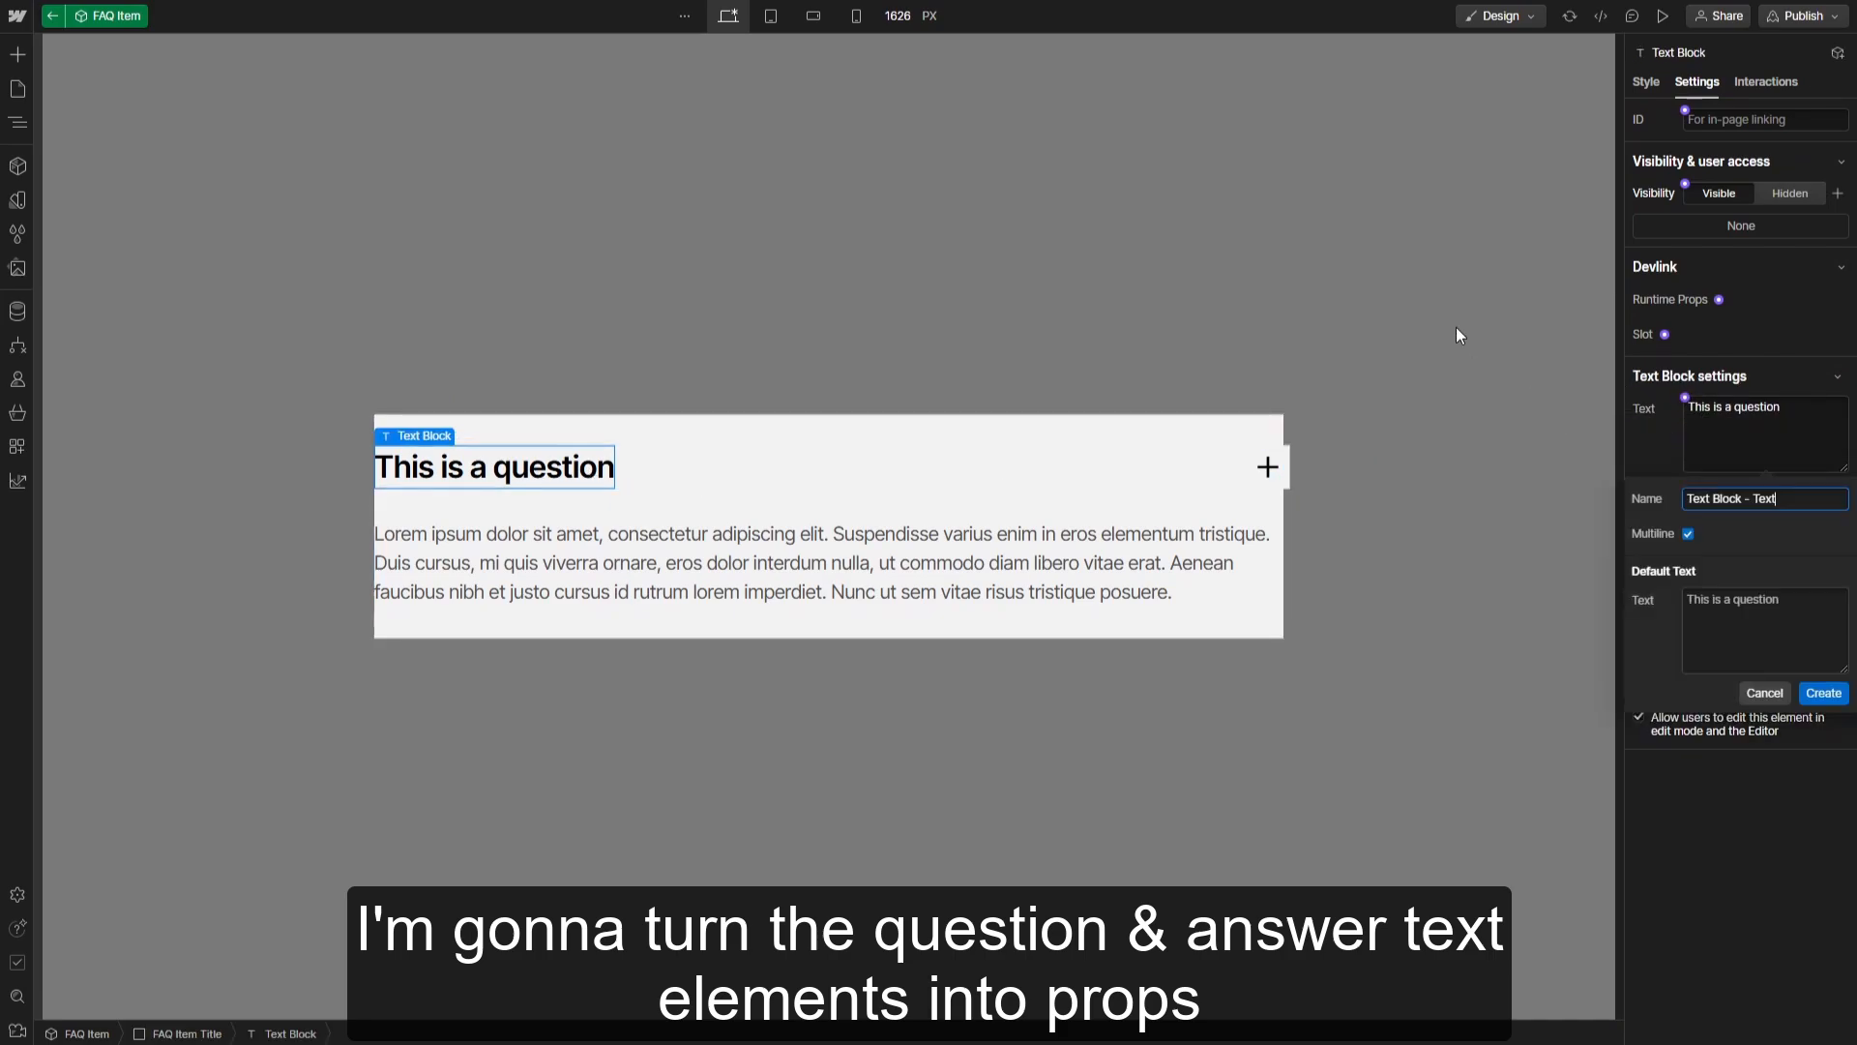
text(Question)
click(1828, 692)
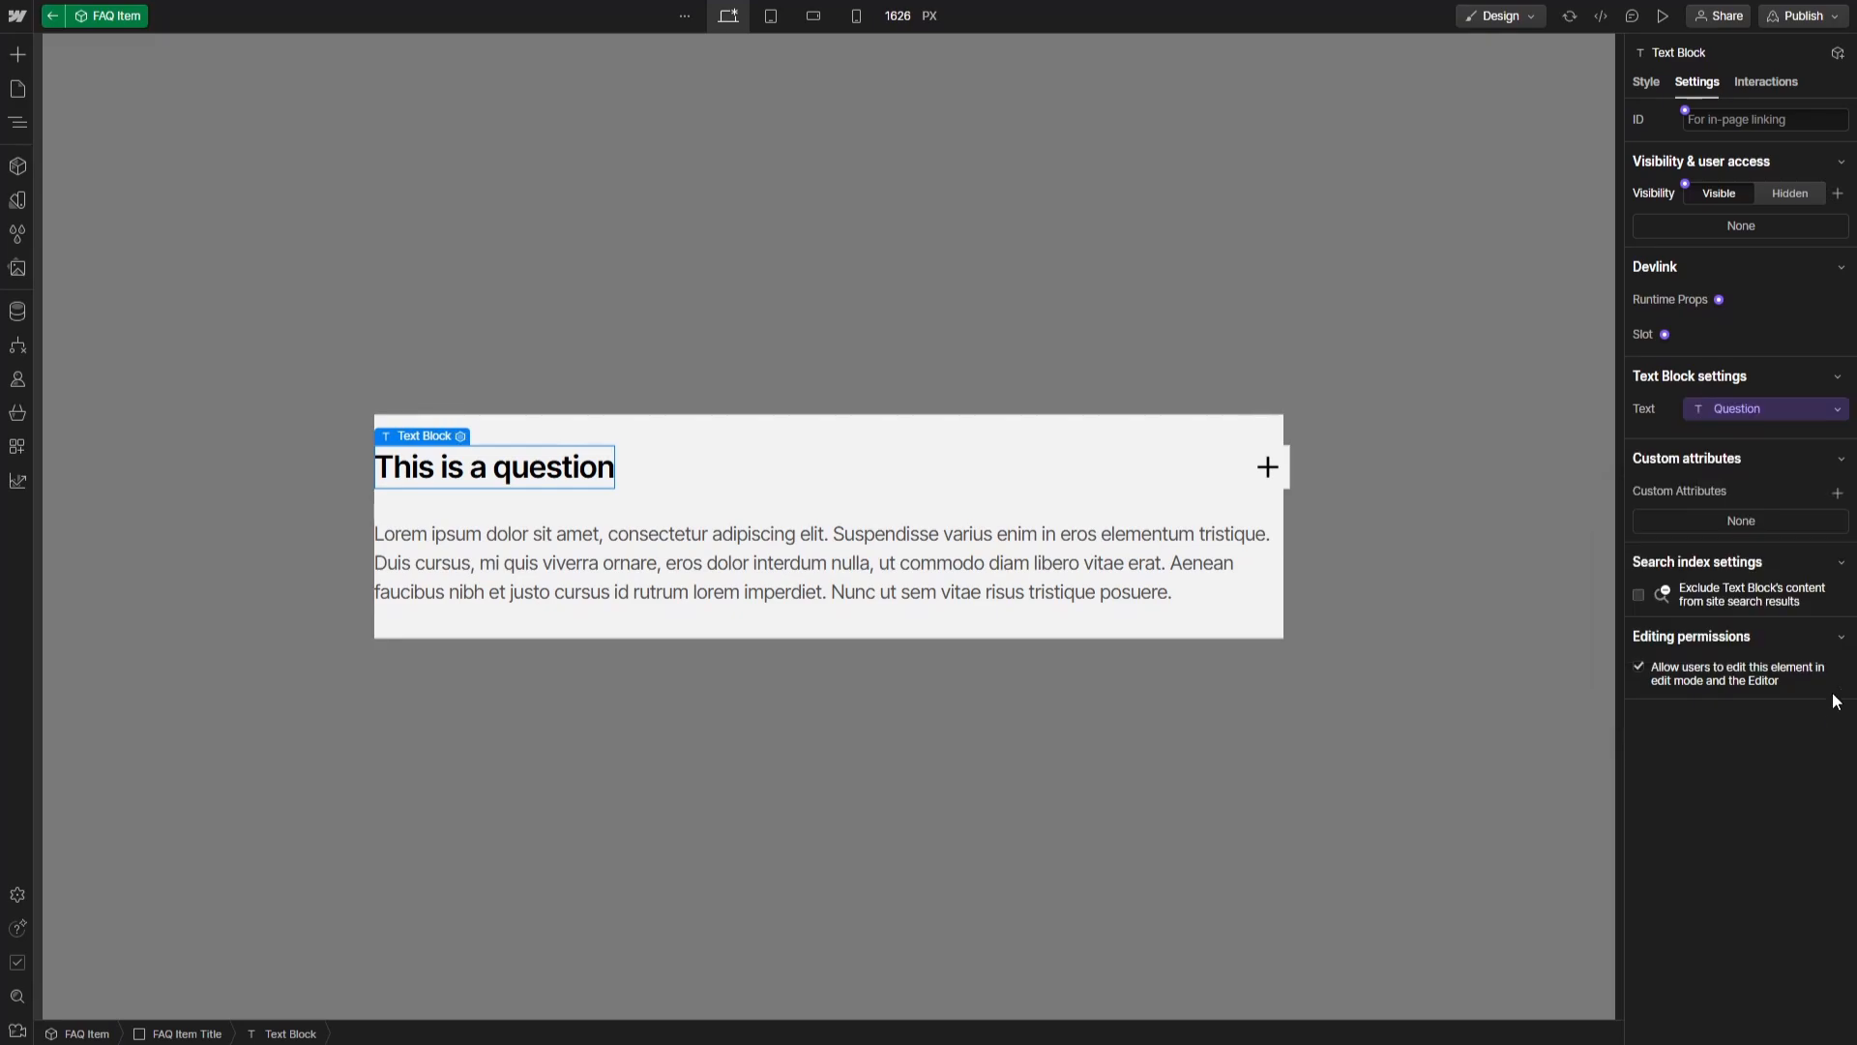
Connect the answer paragraph's text to a new component property named "Answer" and exit component editing
click(1026, 548)
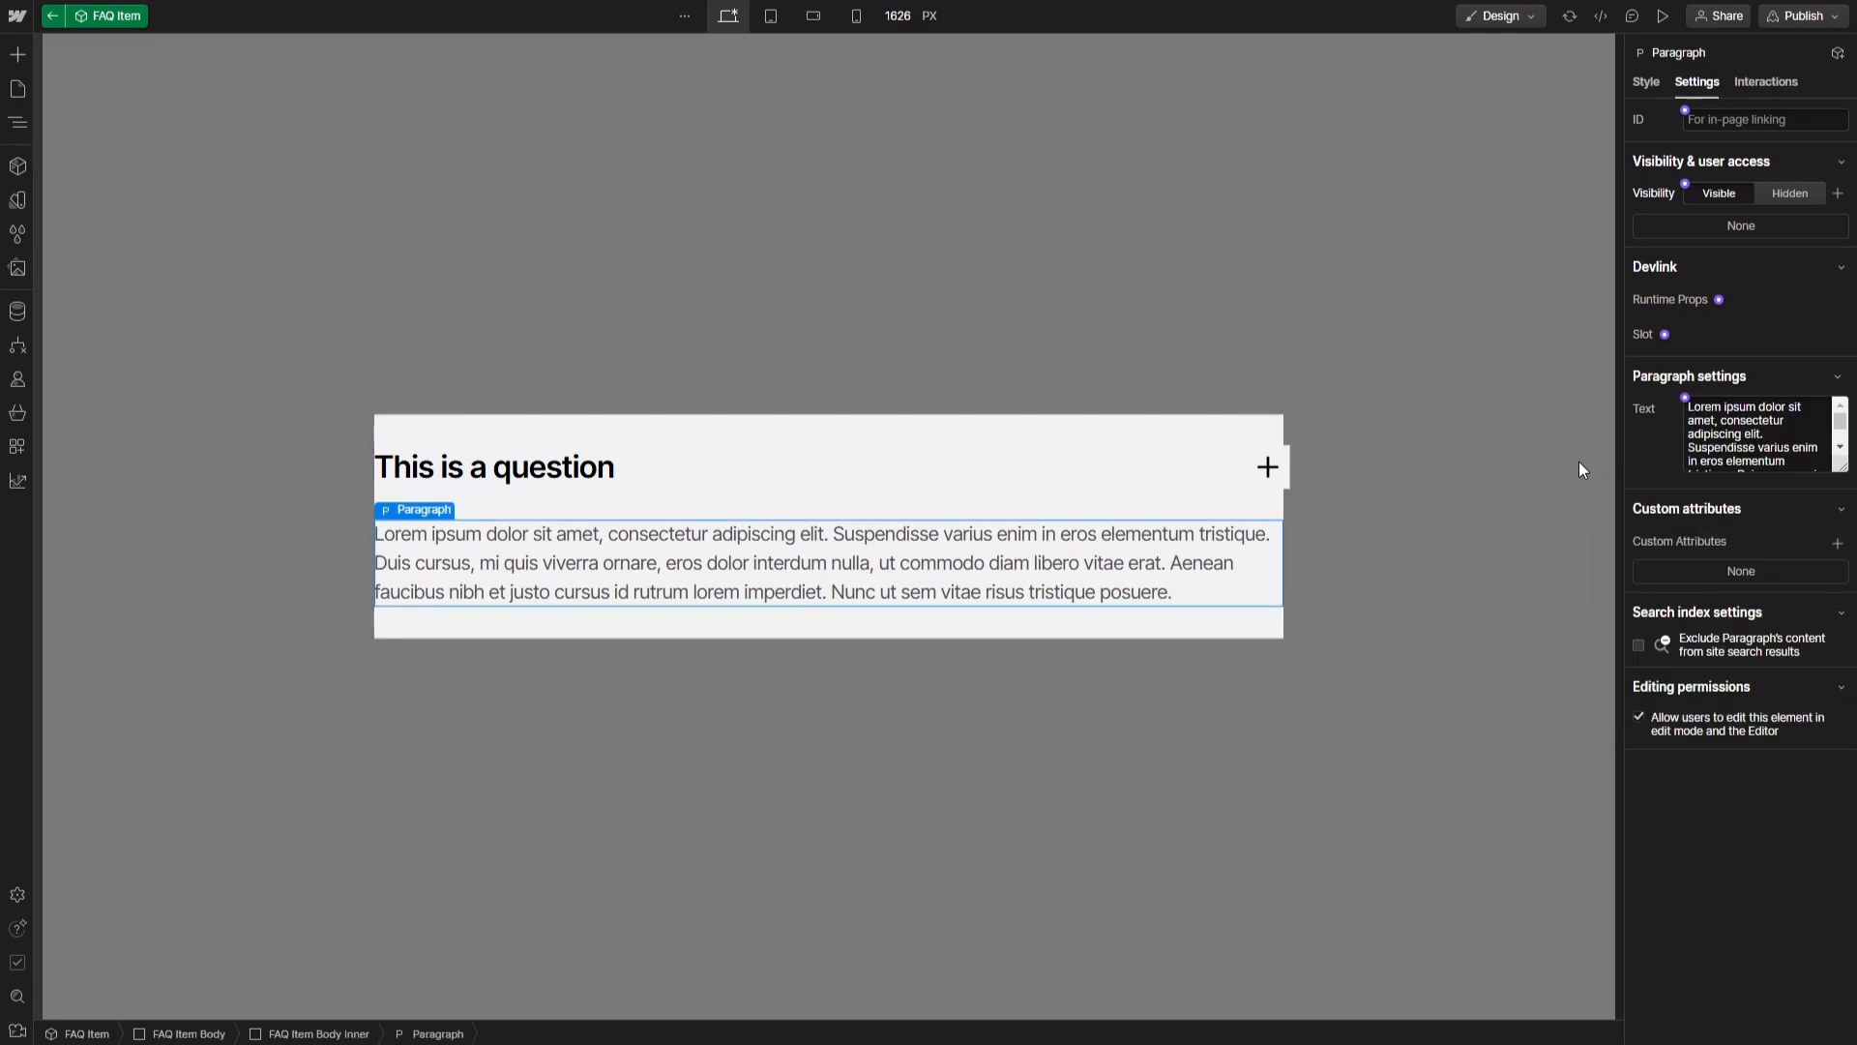
click(1686, 399)
click(1695, 422)
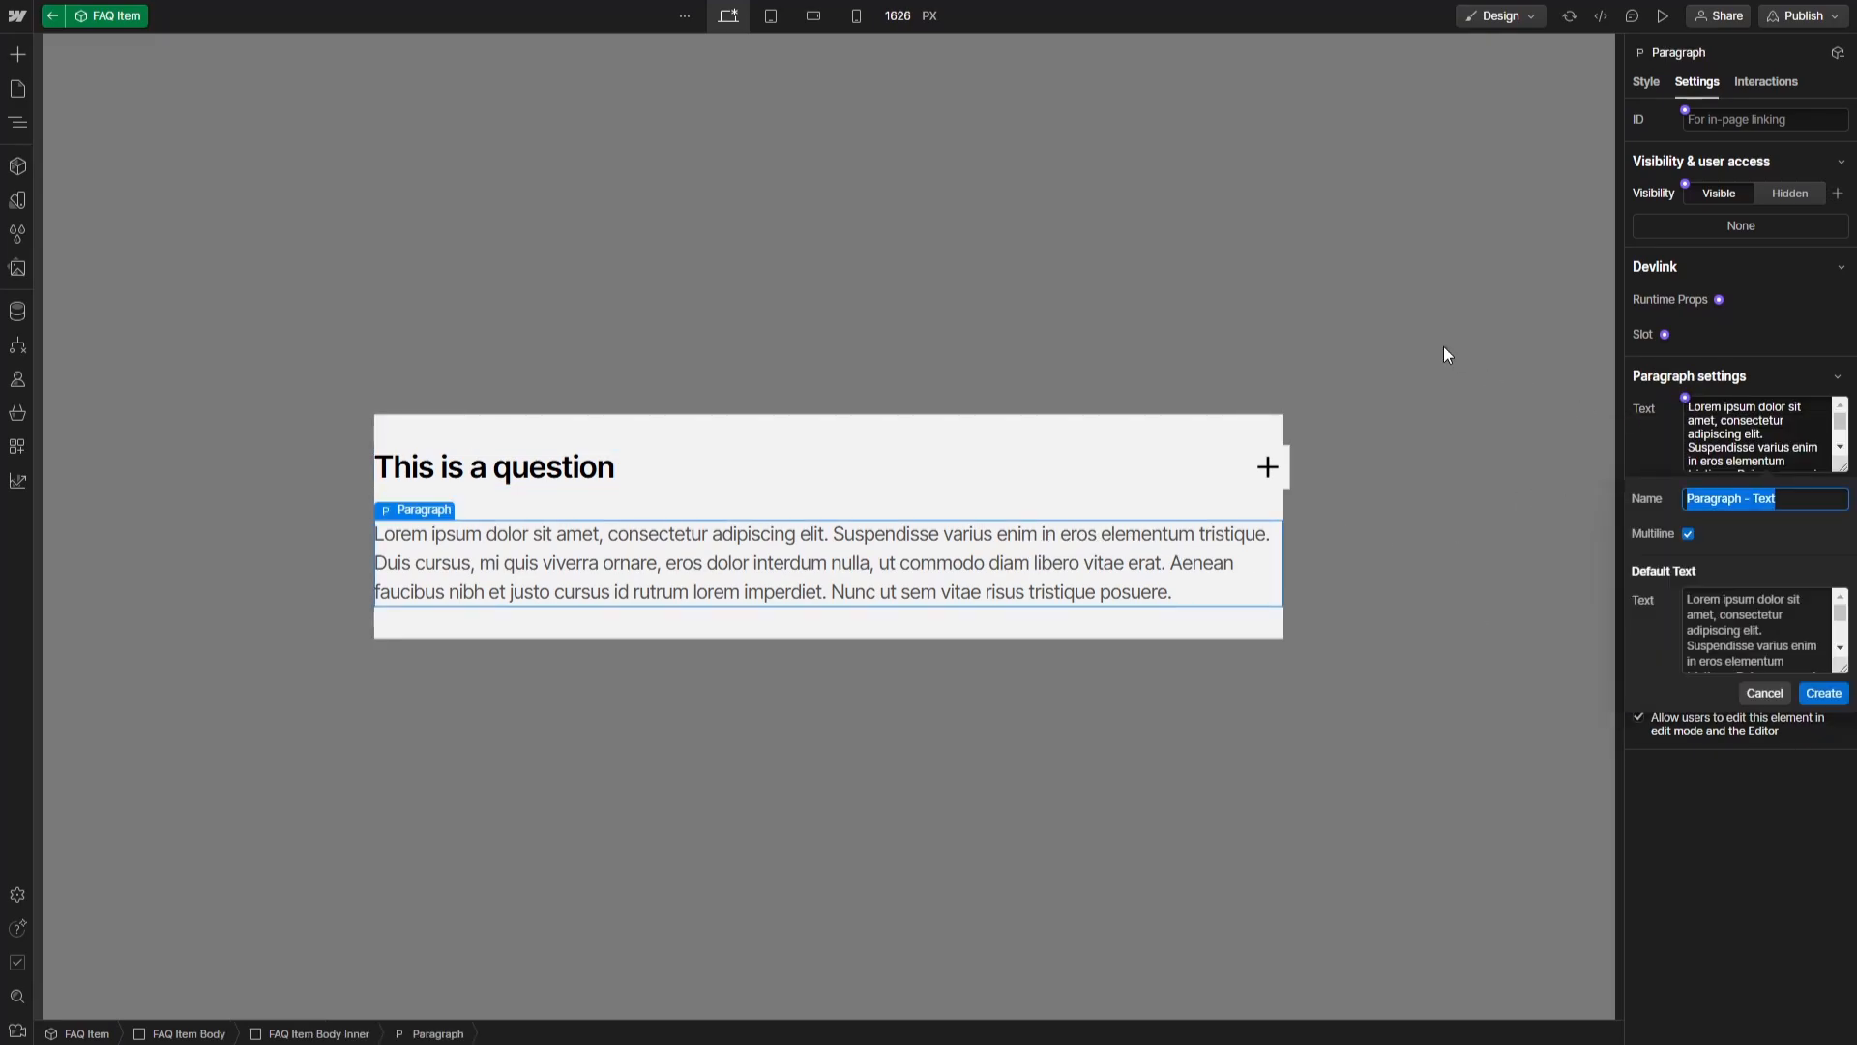
text(Answer)
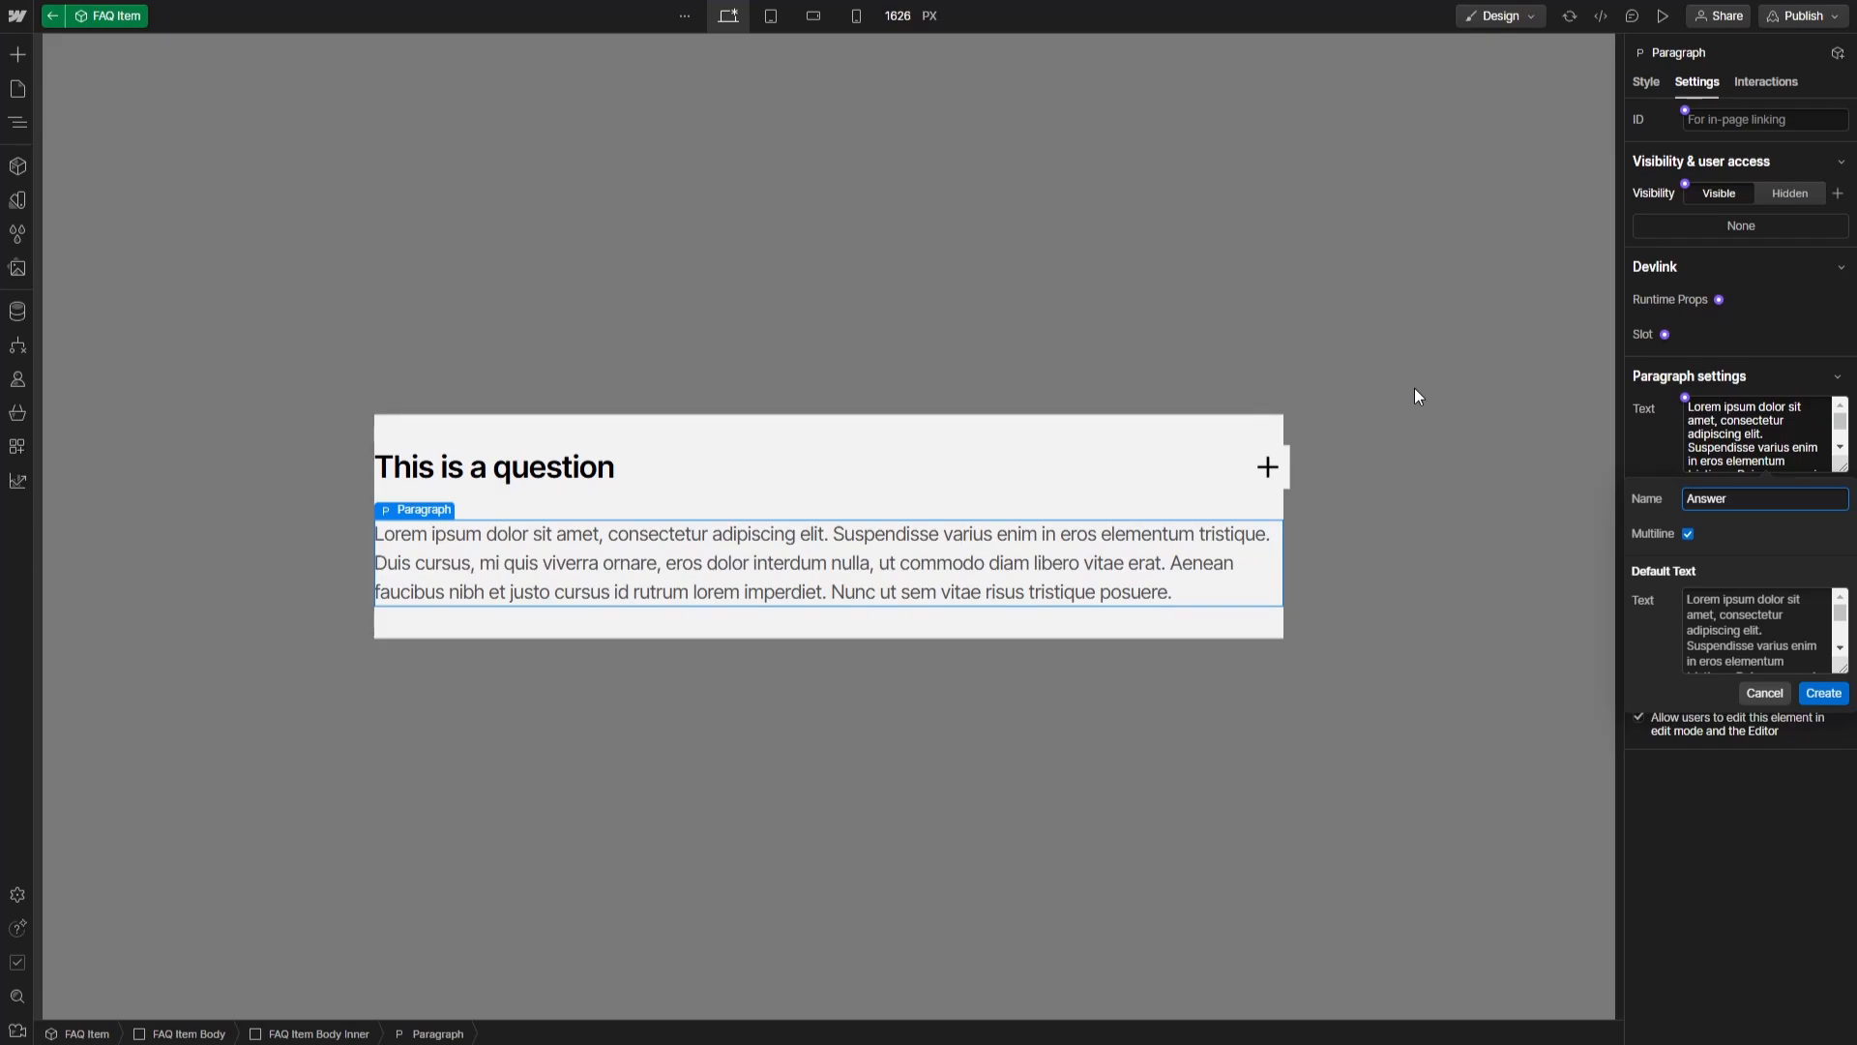
click(1822, 694)
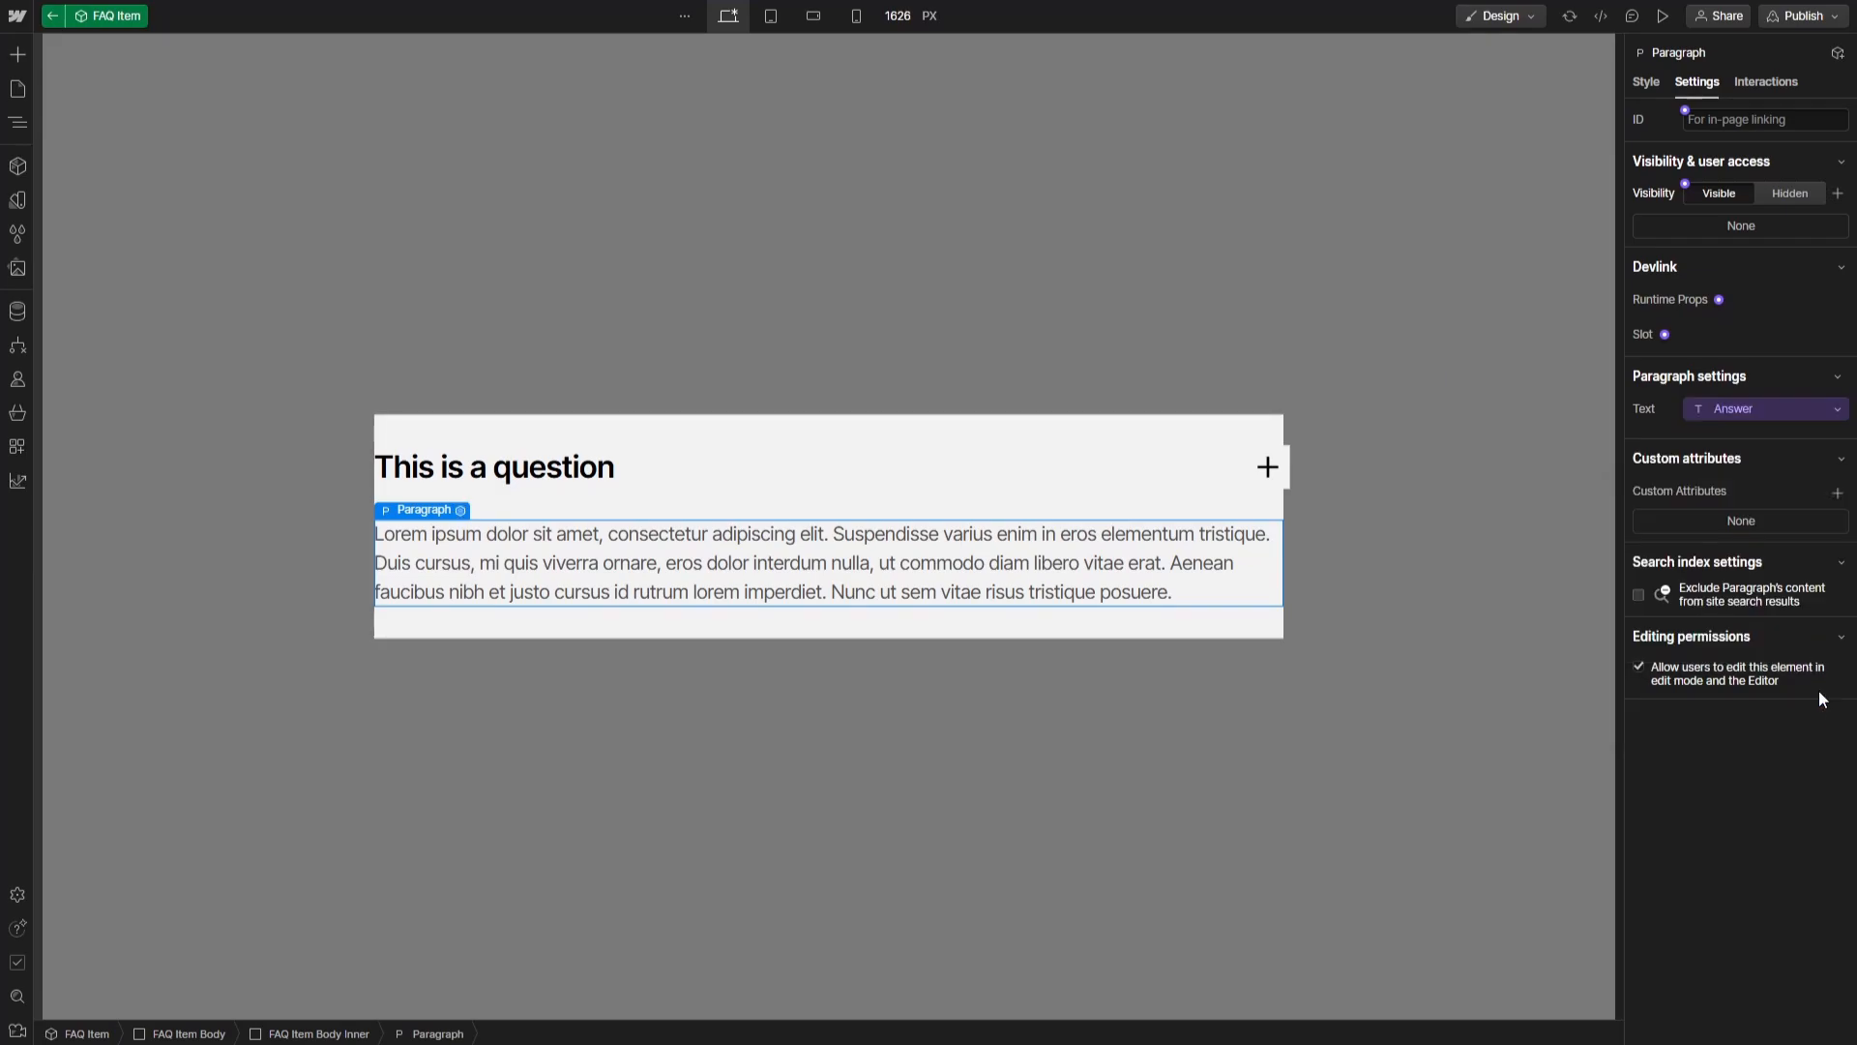
click(1251, 752)
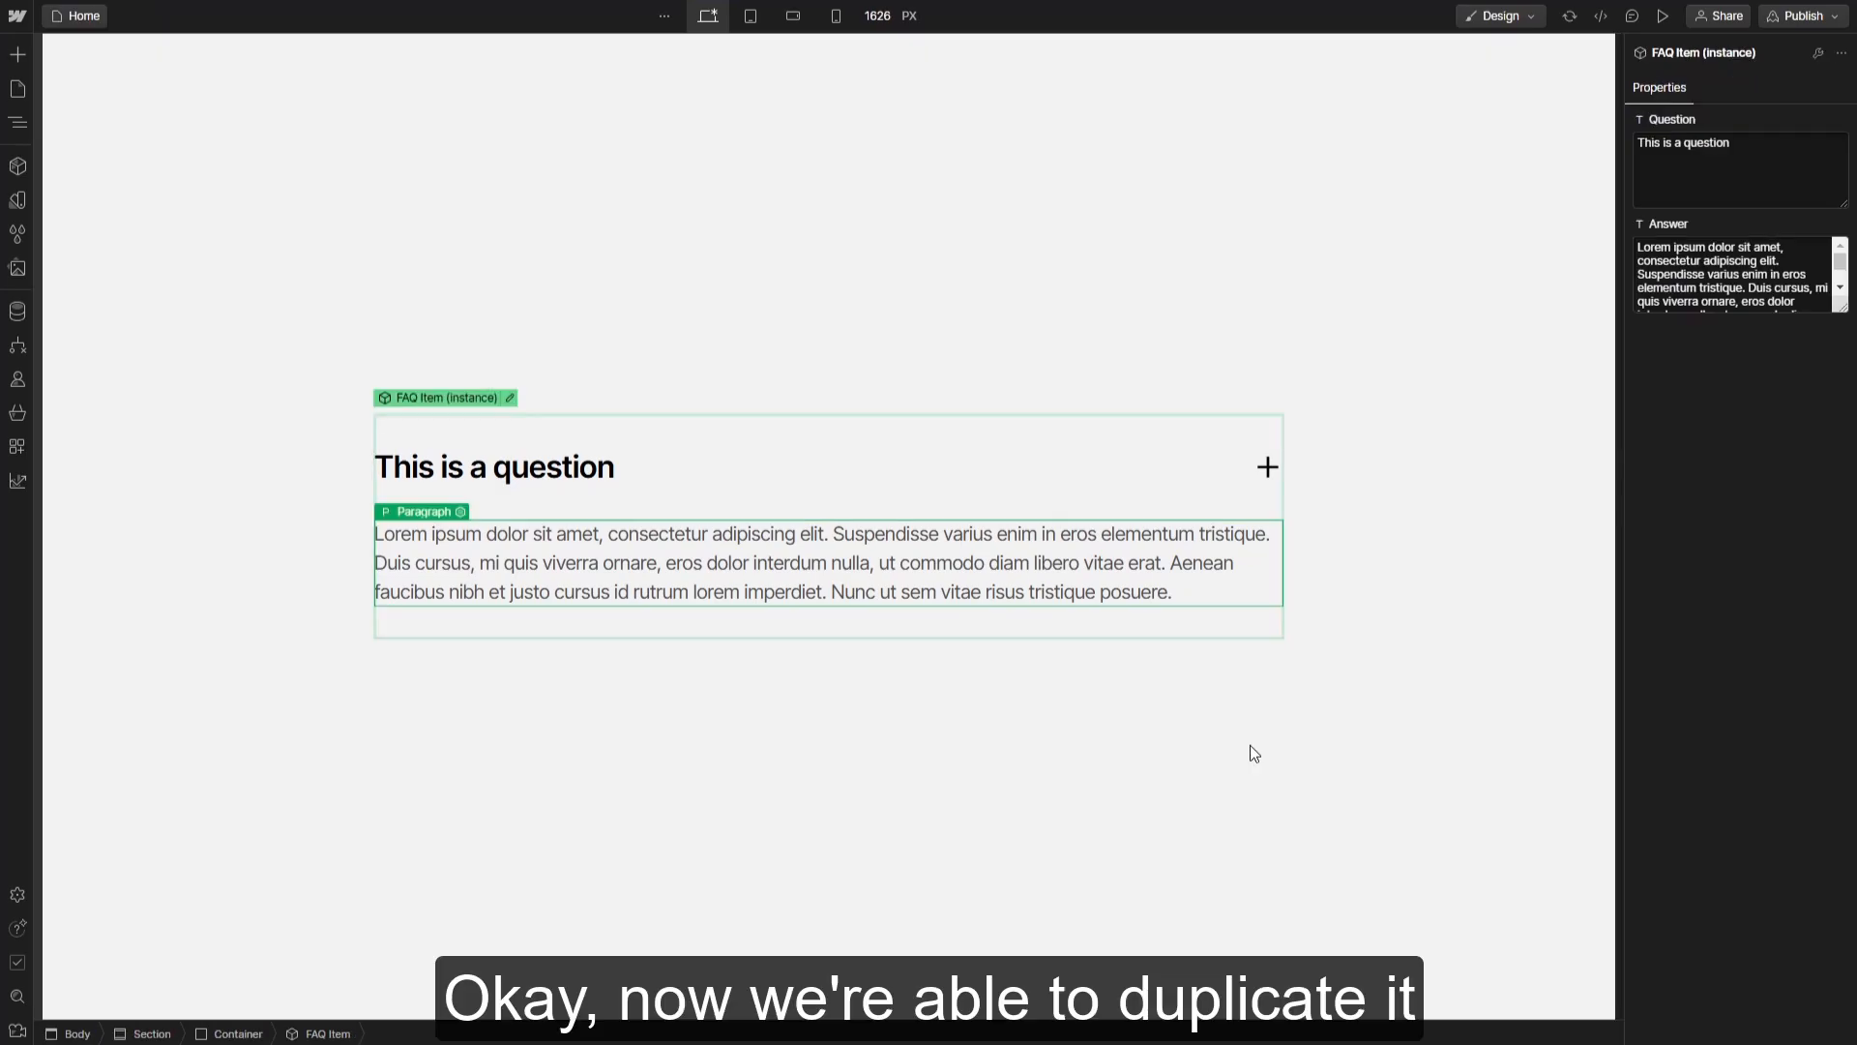
Duplicate the FAQ Item instance twice to make a list of three items
key(ctrl+d)
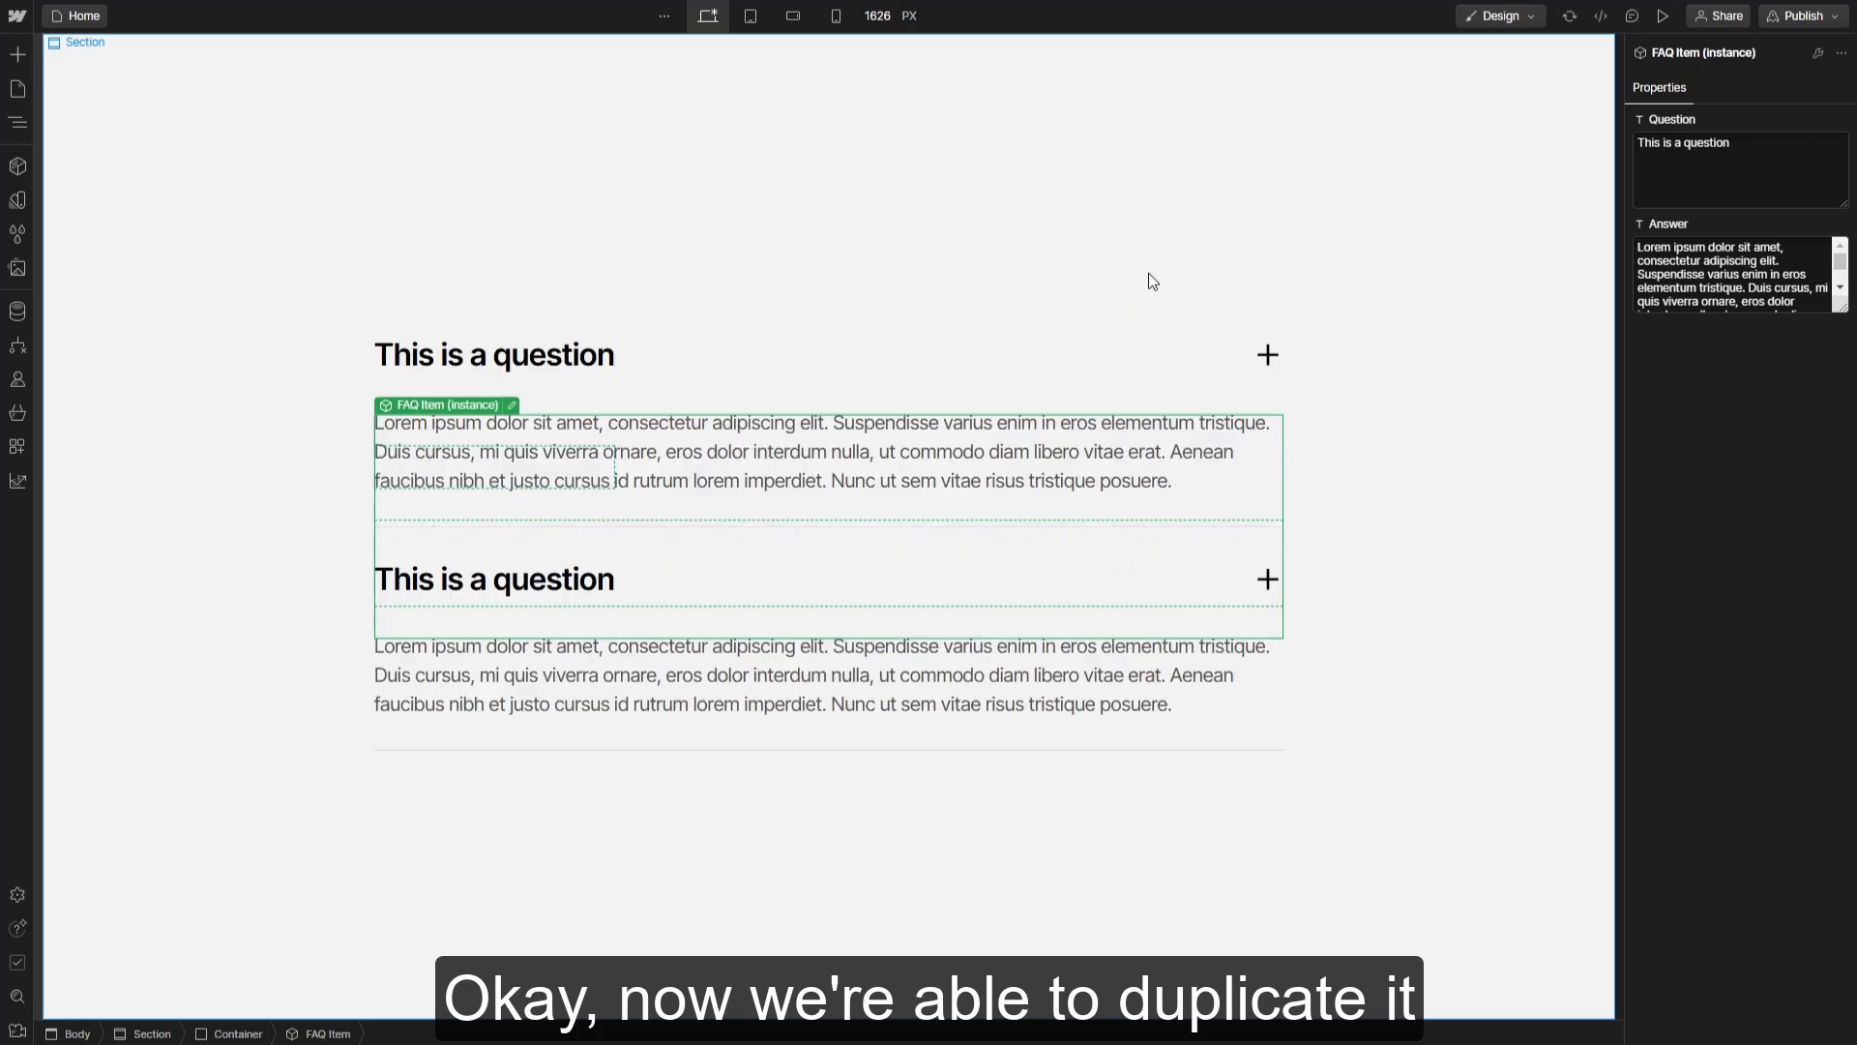
key(ctrl+d)
click(1164, 249)
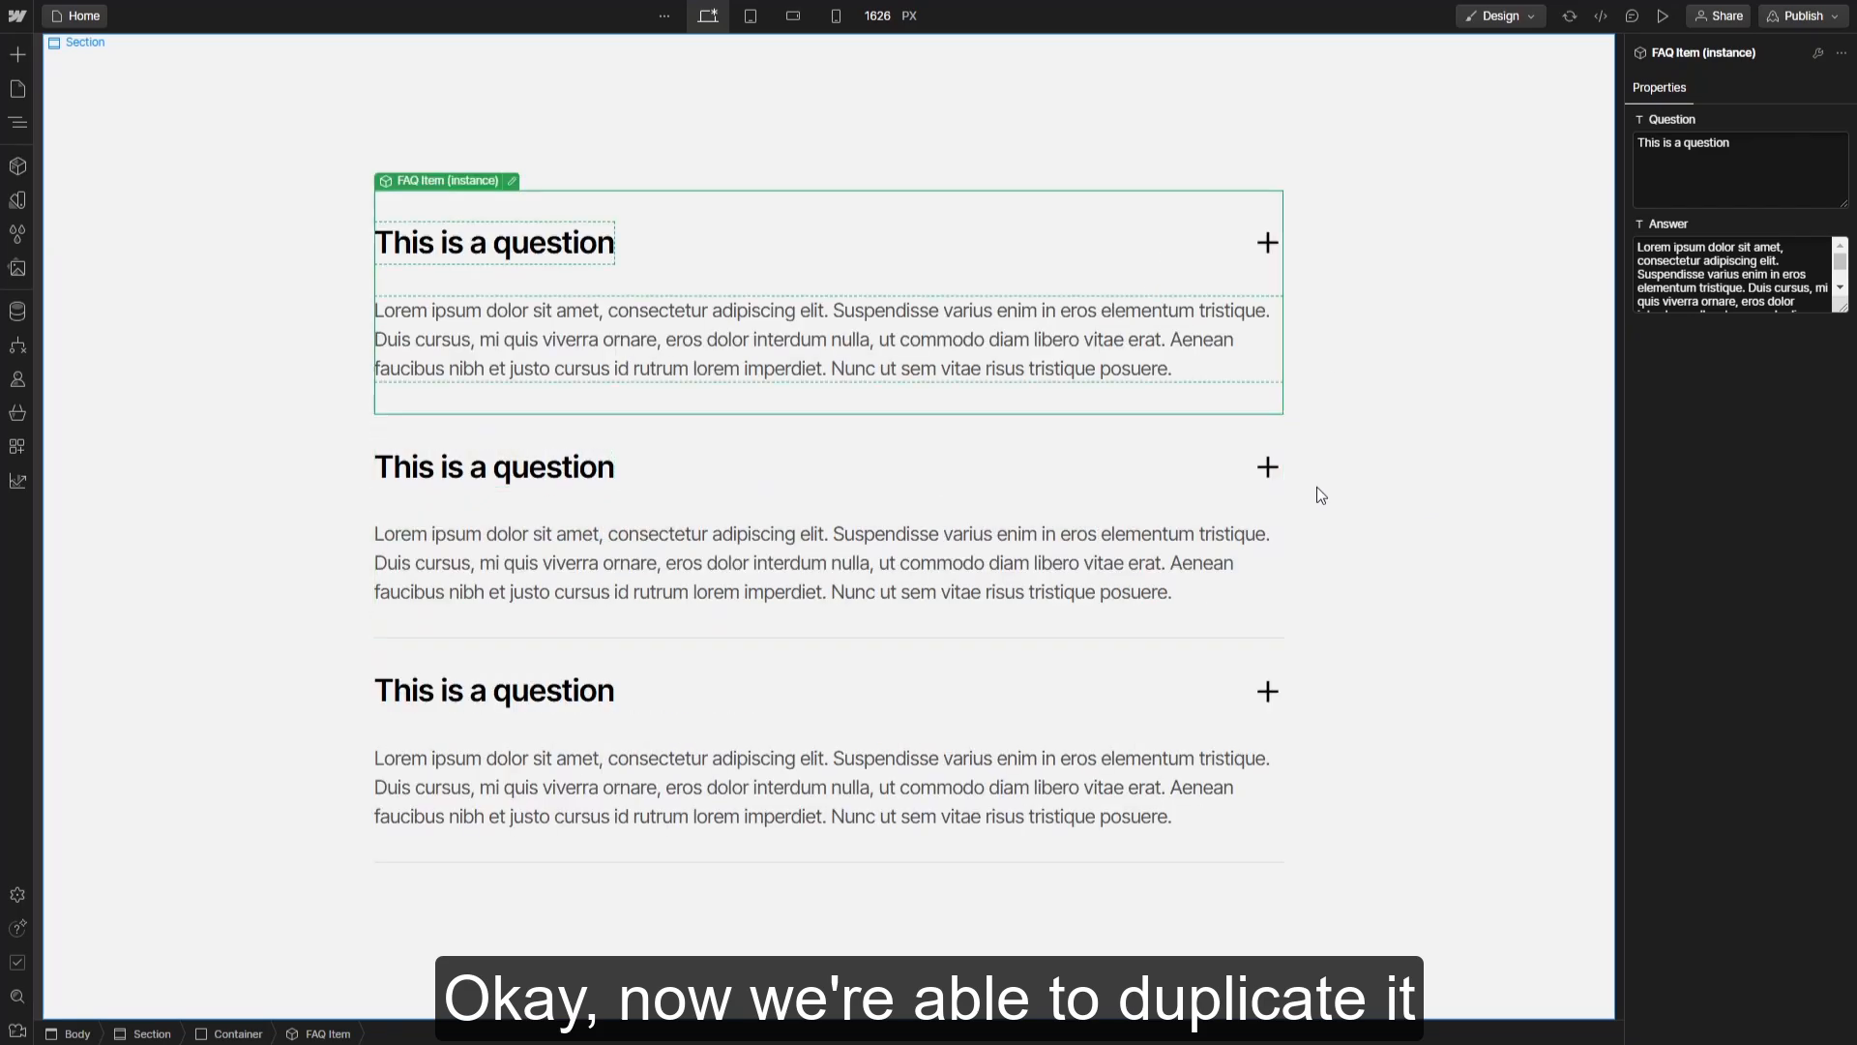
Set the Question text of the middle FAQ Item instance to "This is another question"
click(1012, 501)
triple_click(1692, 145)
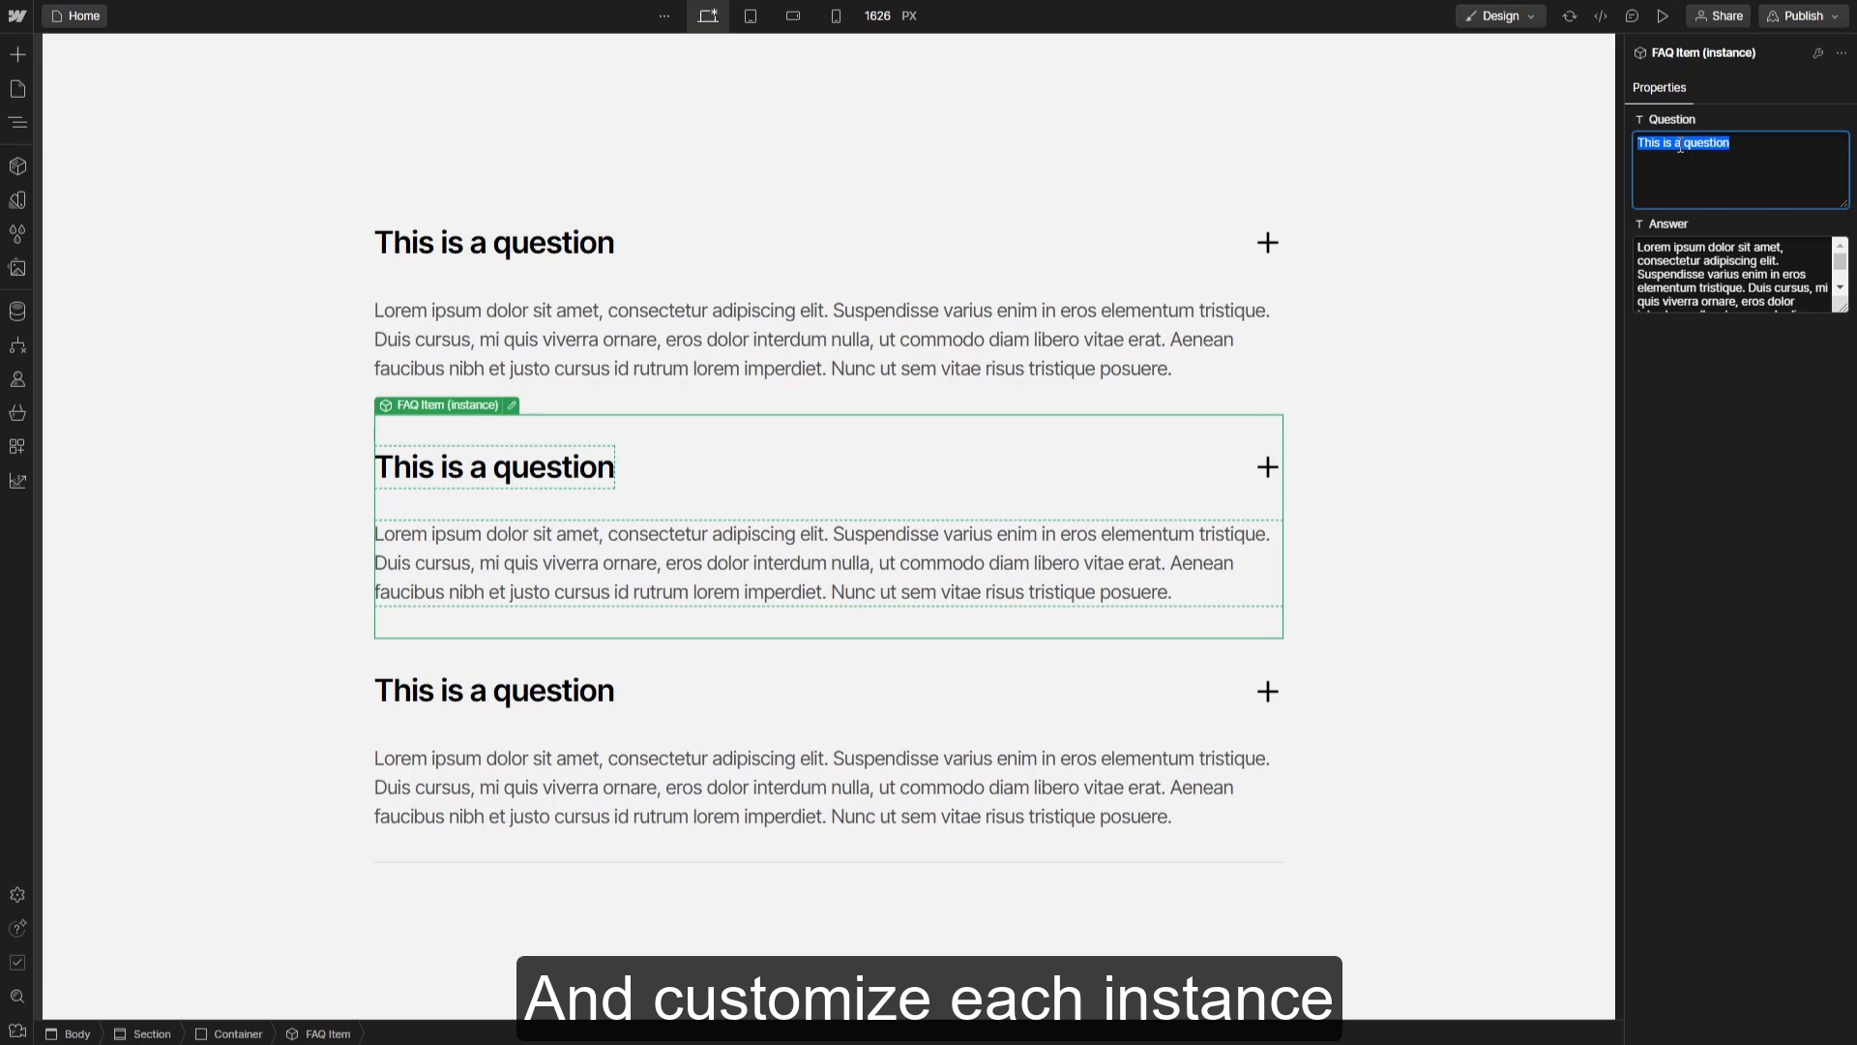
click(1681, 146)
text(nother)
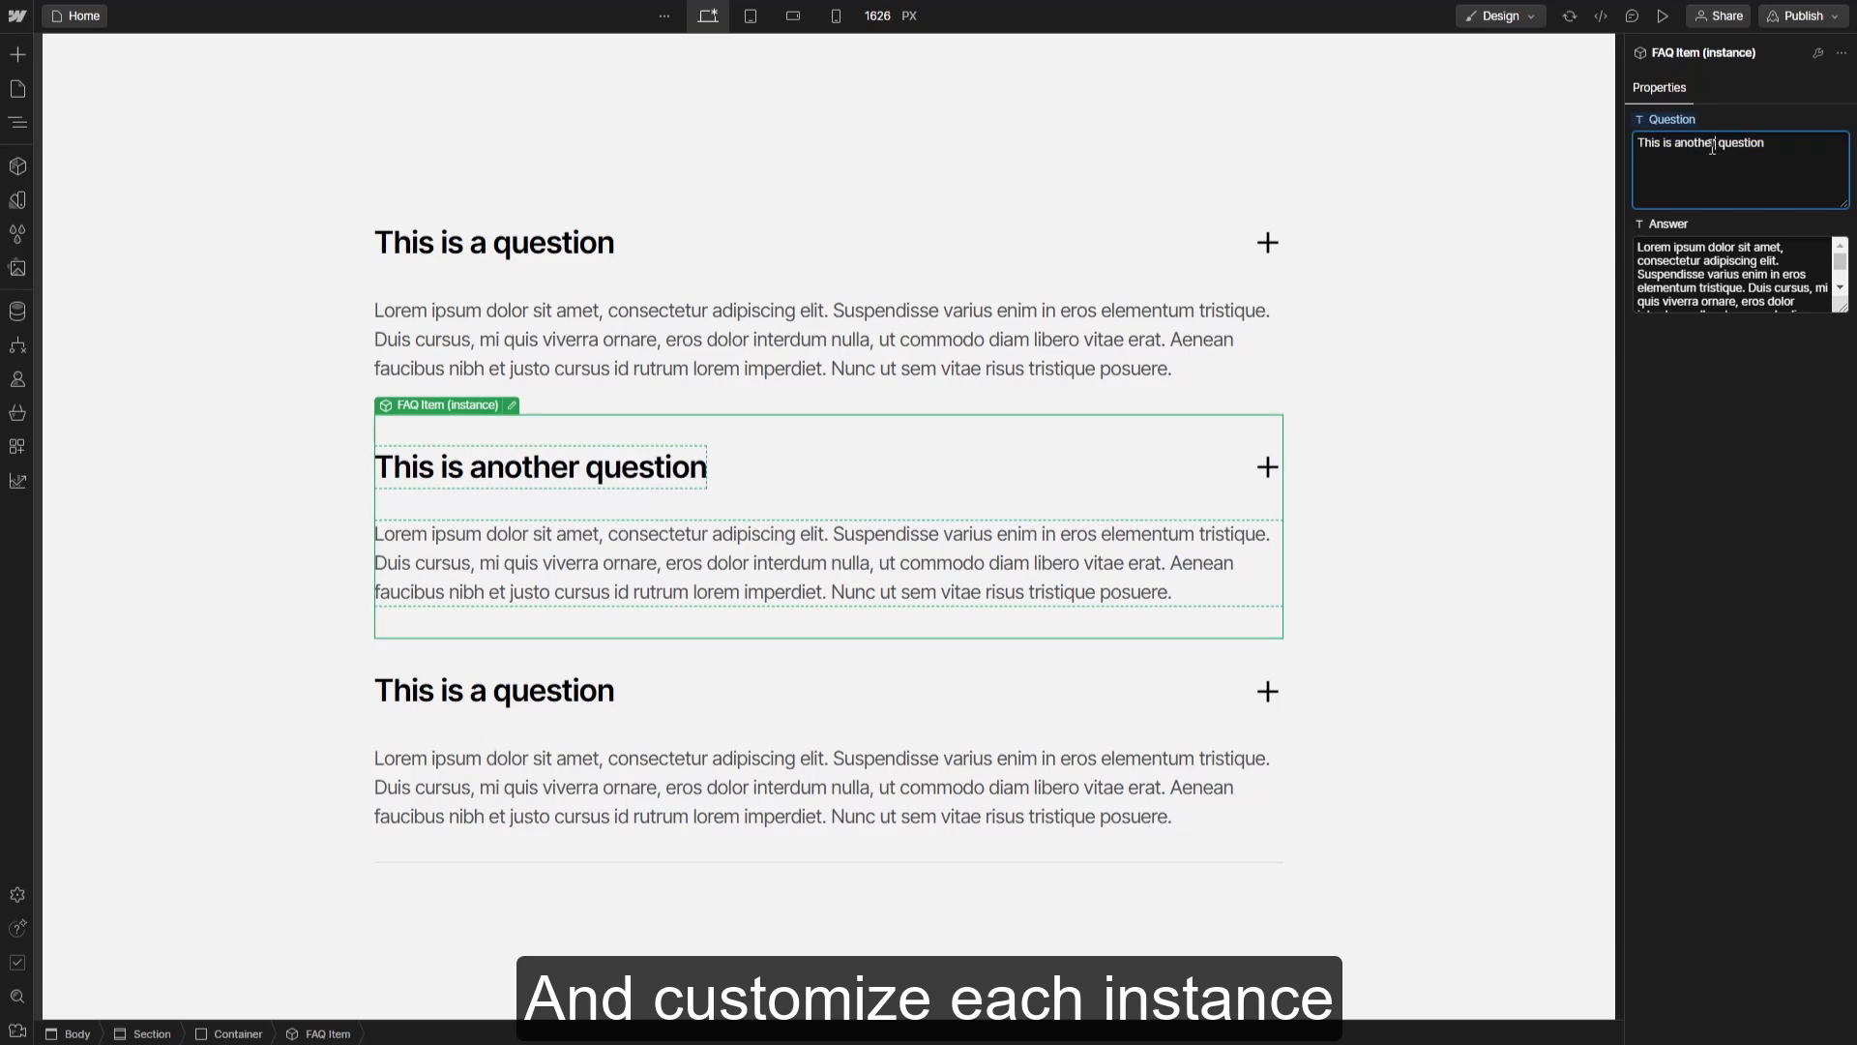
Set the Question text of the last FAQ Item instance to "This is a third question"
click(975, 682)
triple_click(1688, 142)
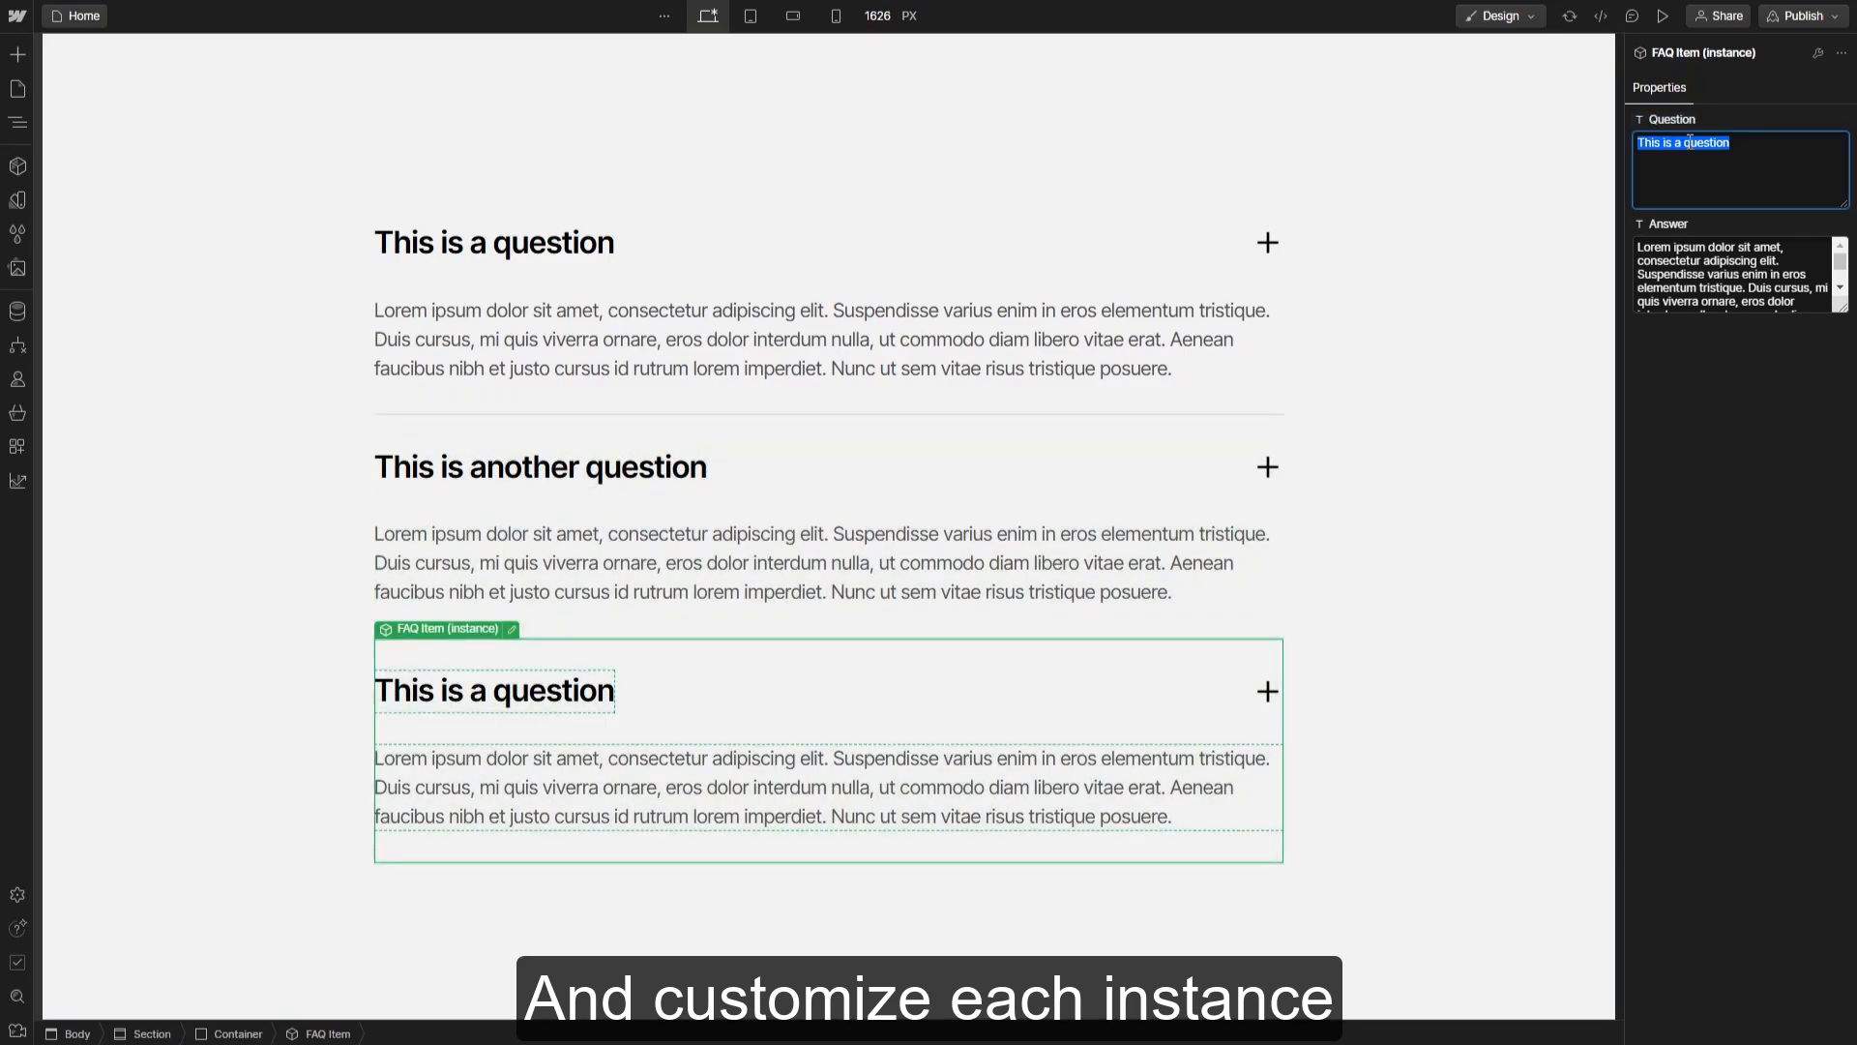
click(1688, 143)
text(third)
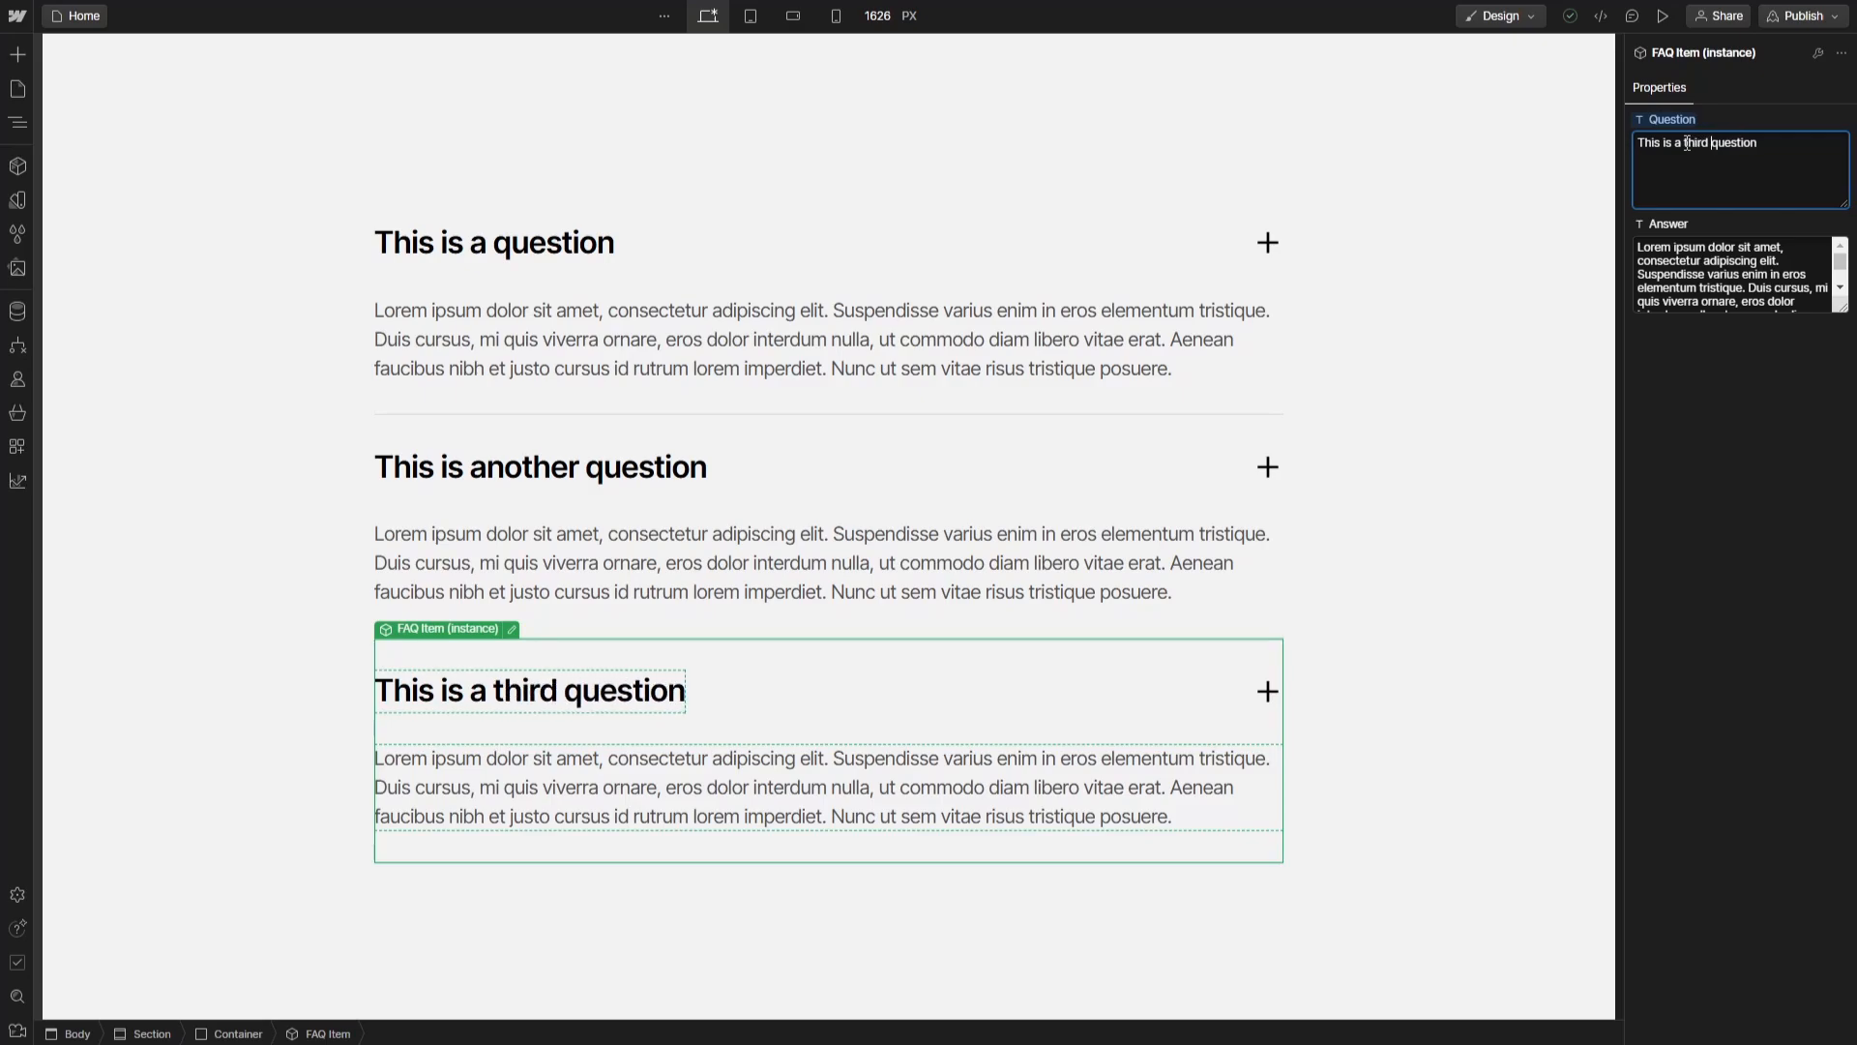
click(1436, 483)
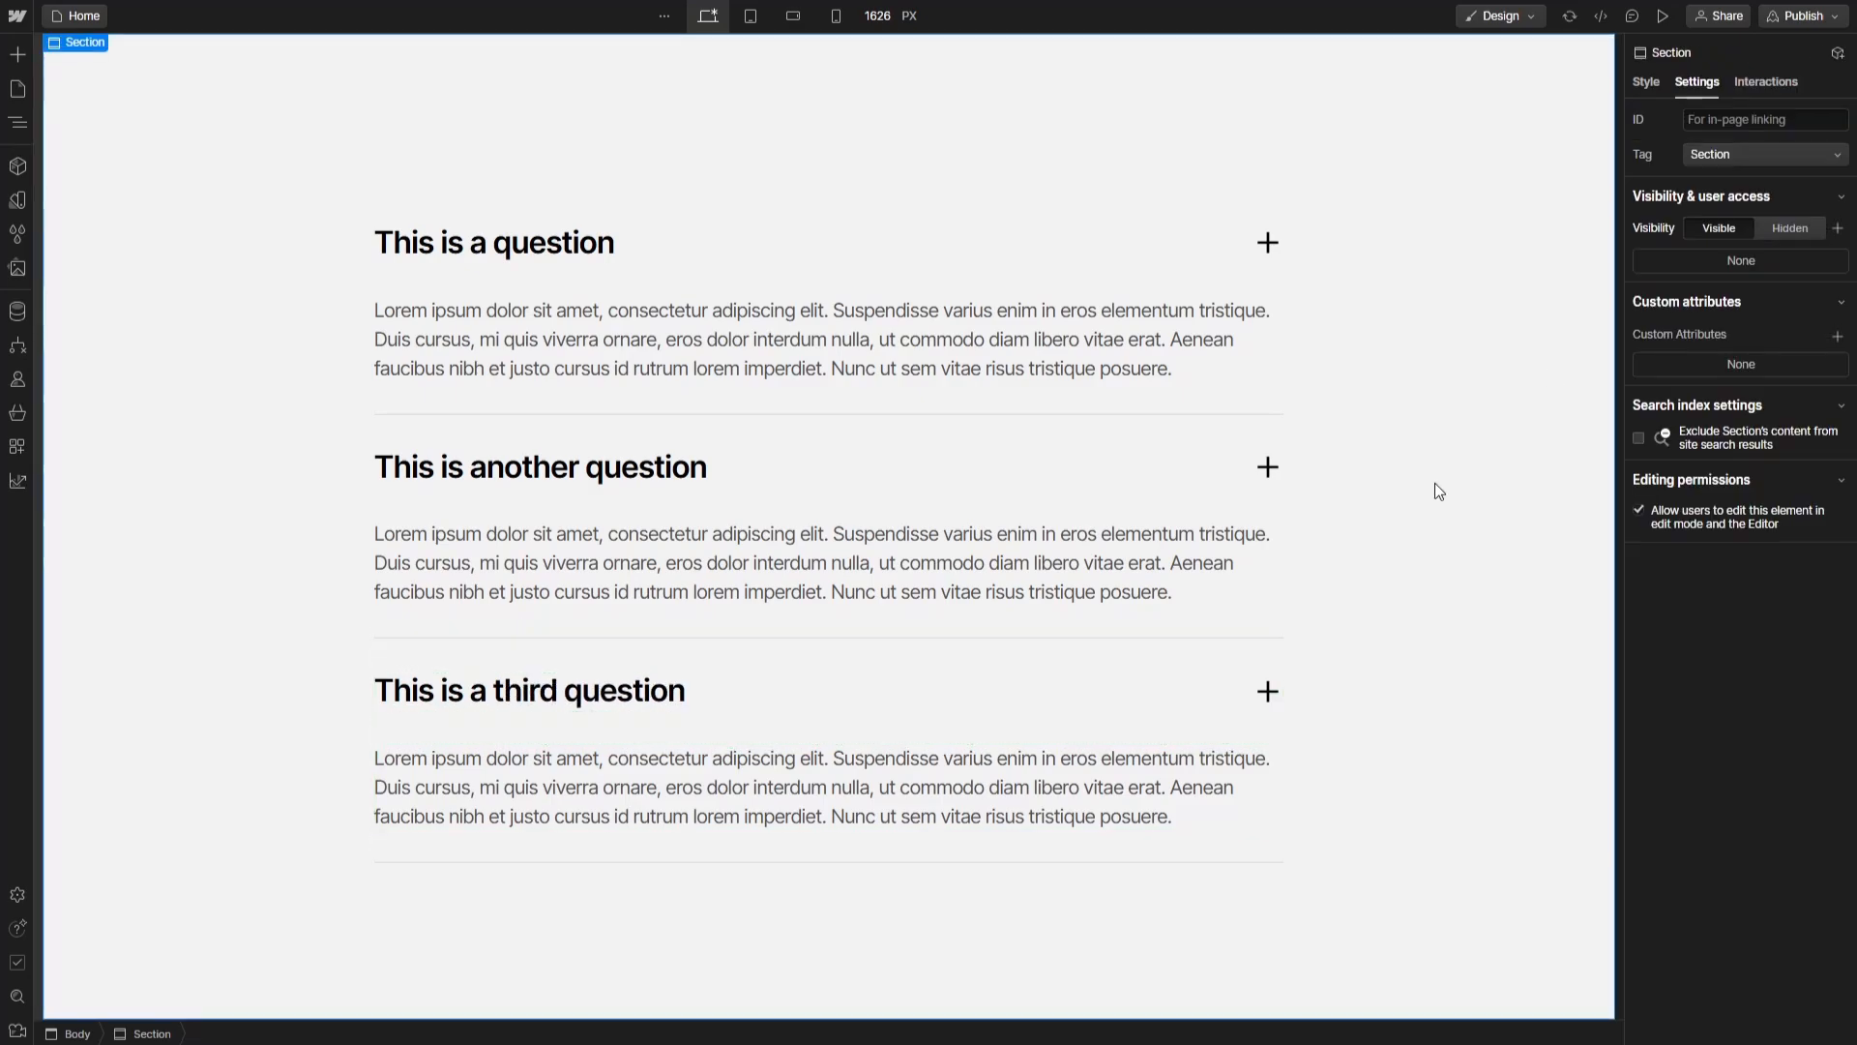
Preview the page and test opening and closing each of the three questions one at a time
click(1666, 15)
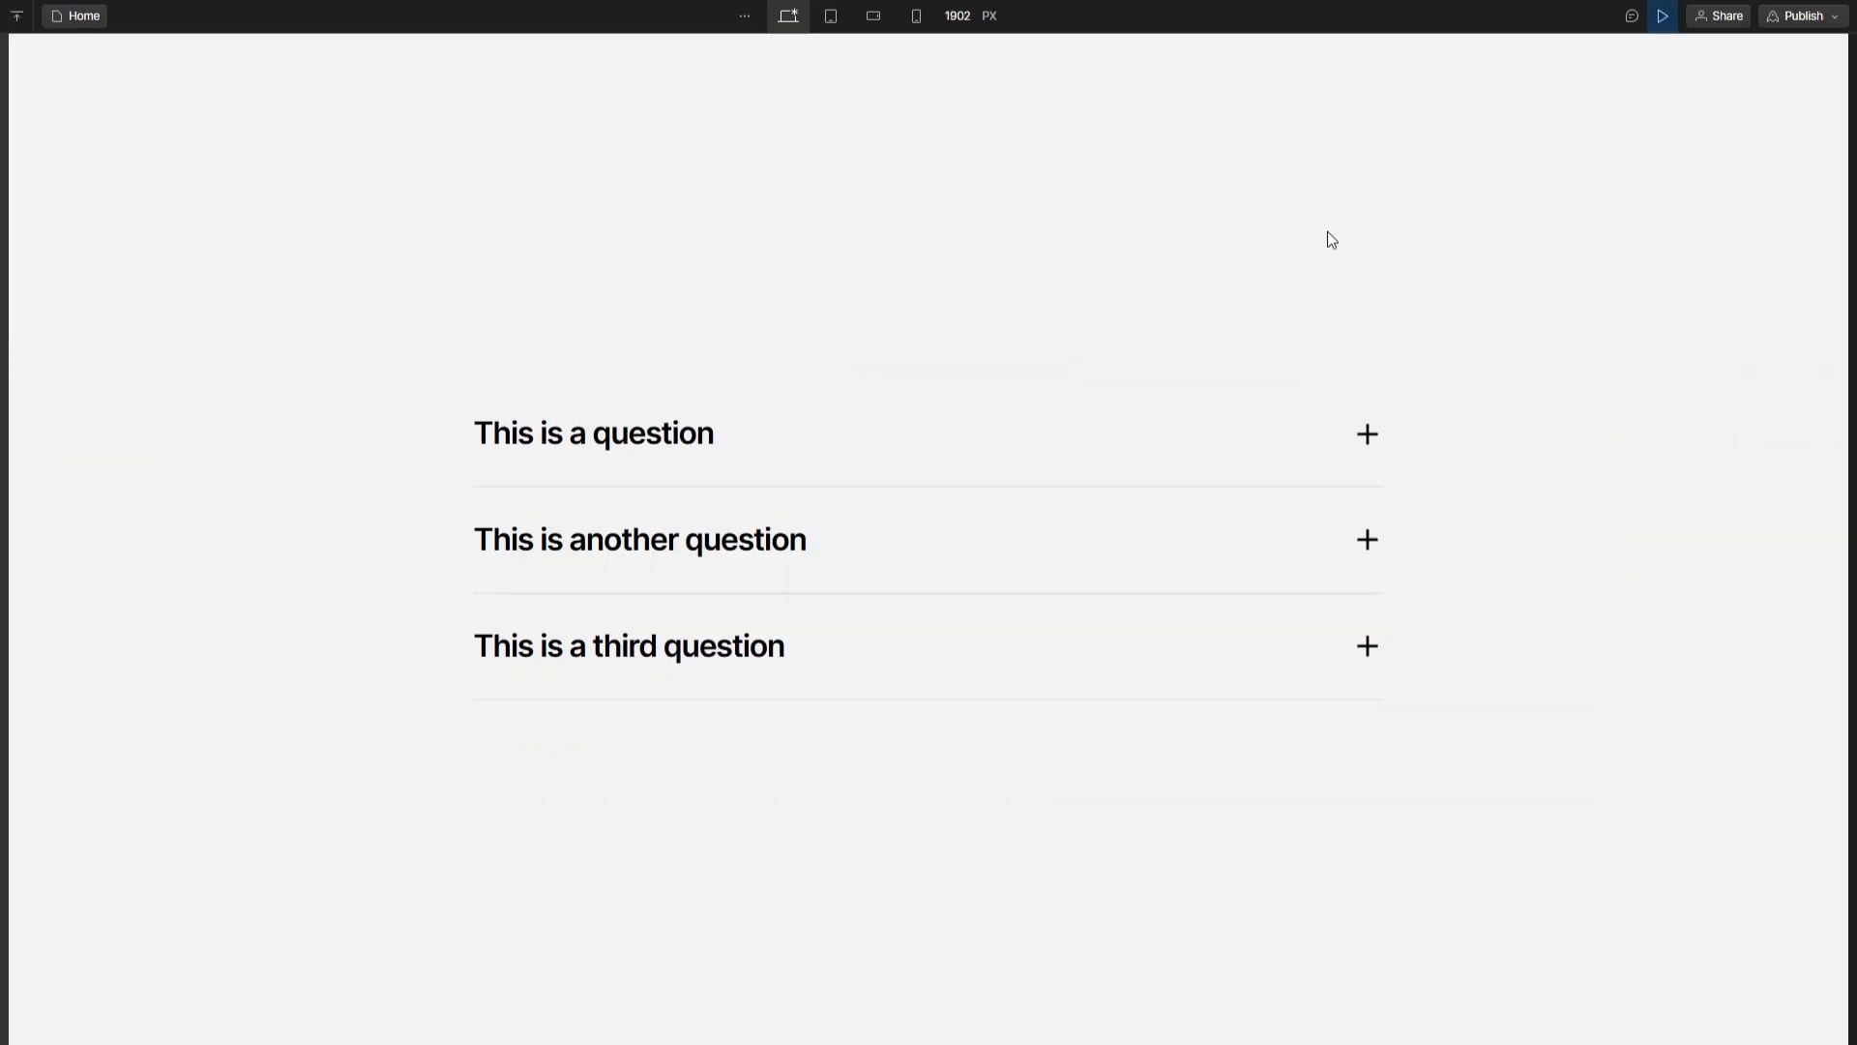
click(650, 432)
click(648, 377)
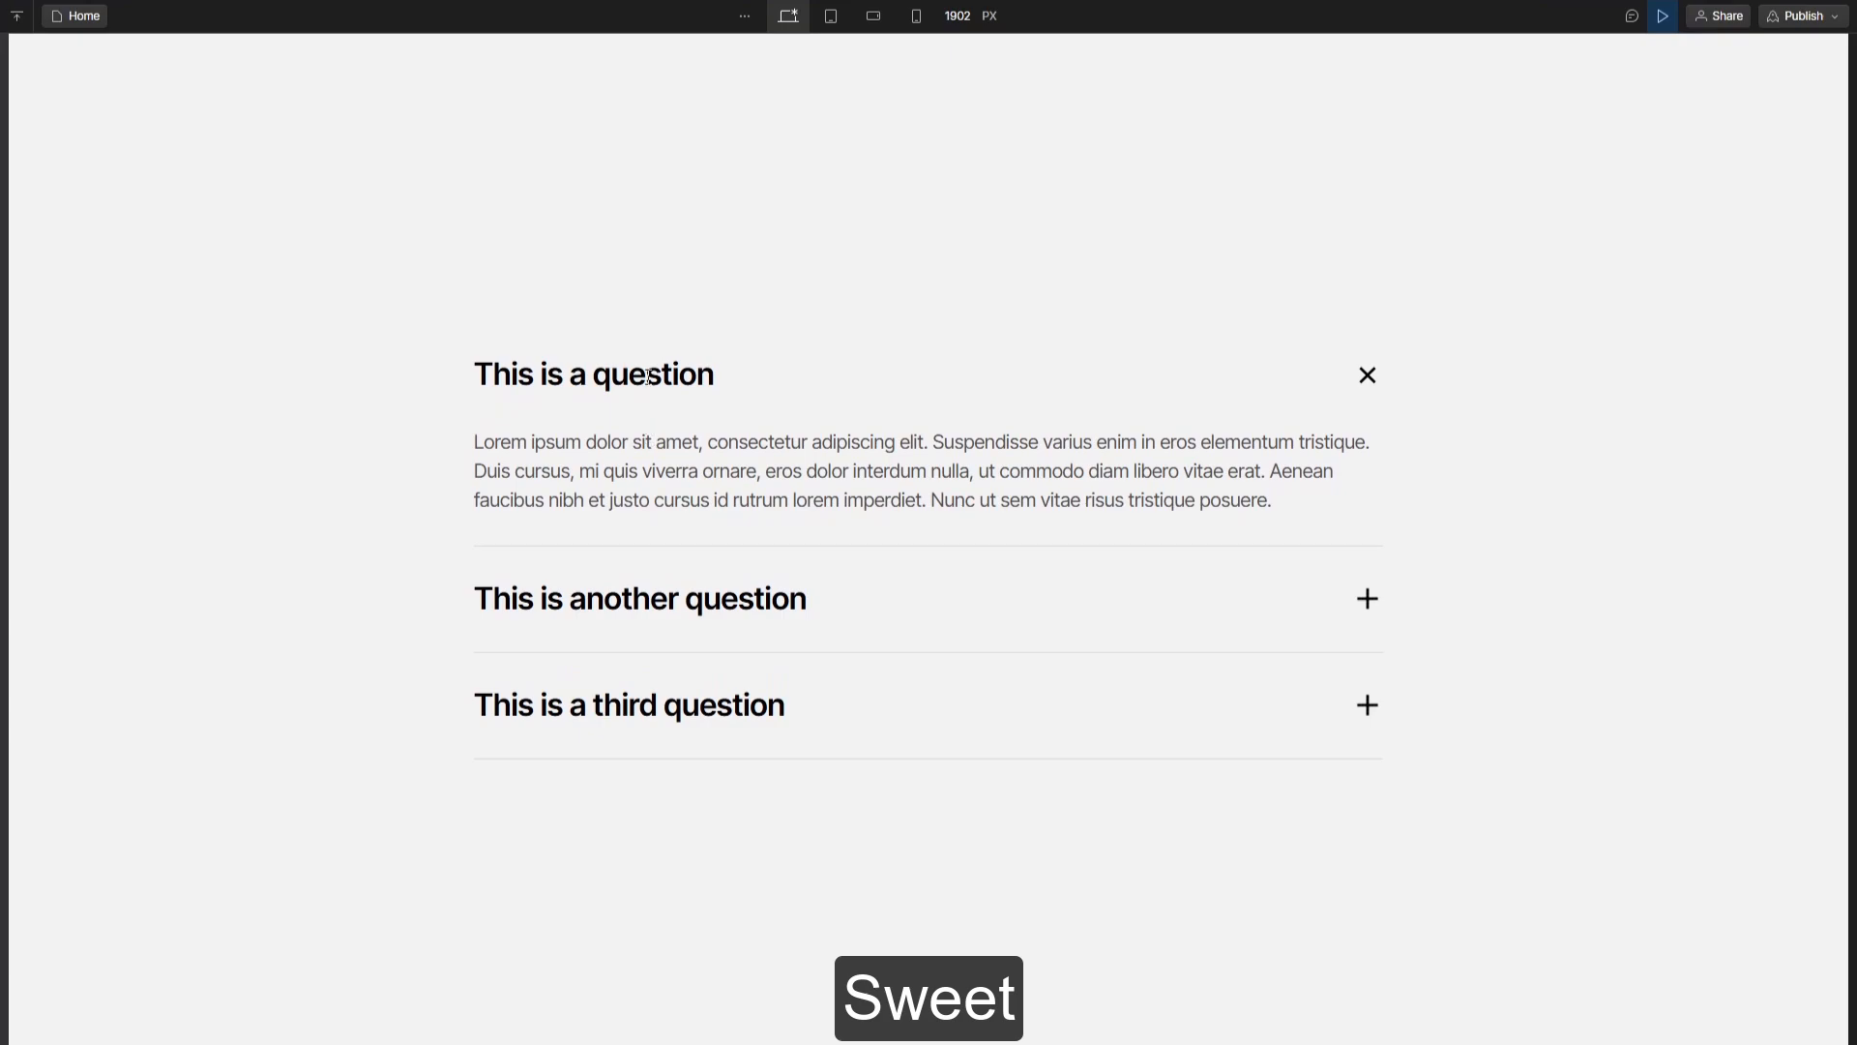
click(646, 539)
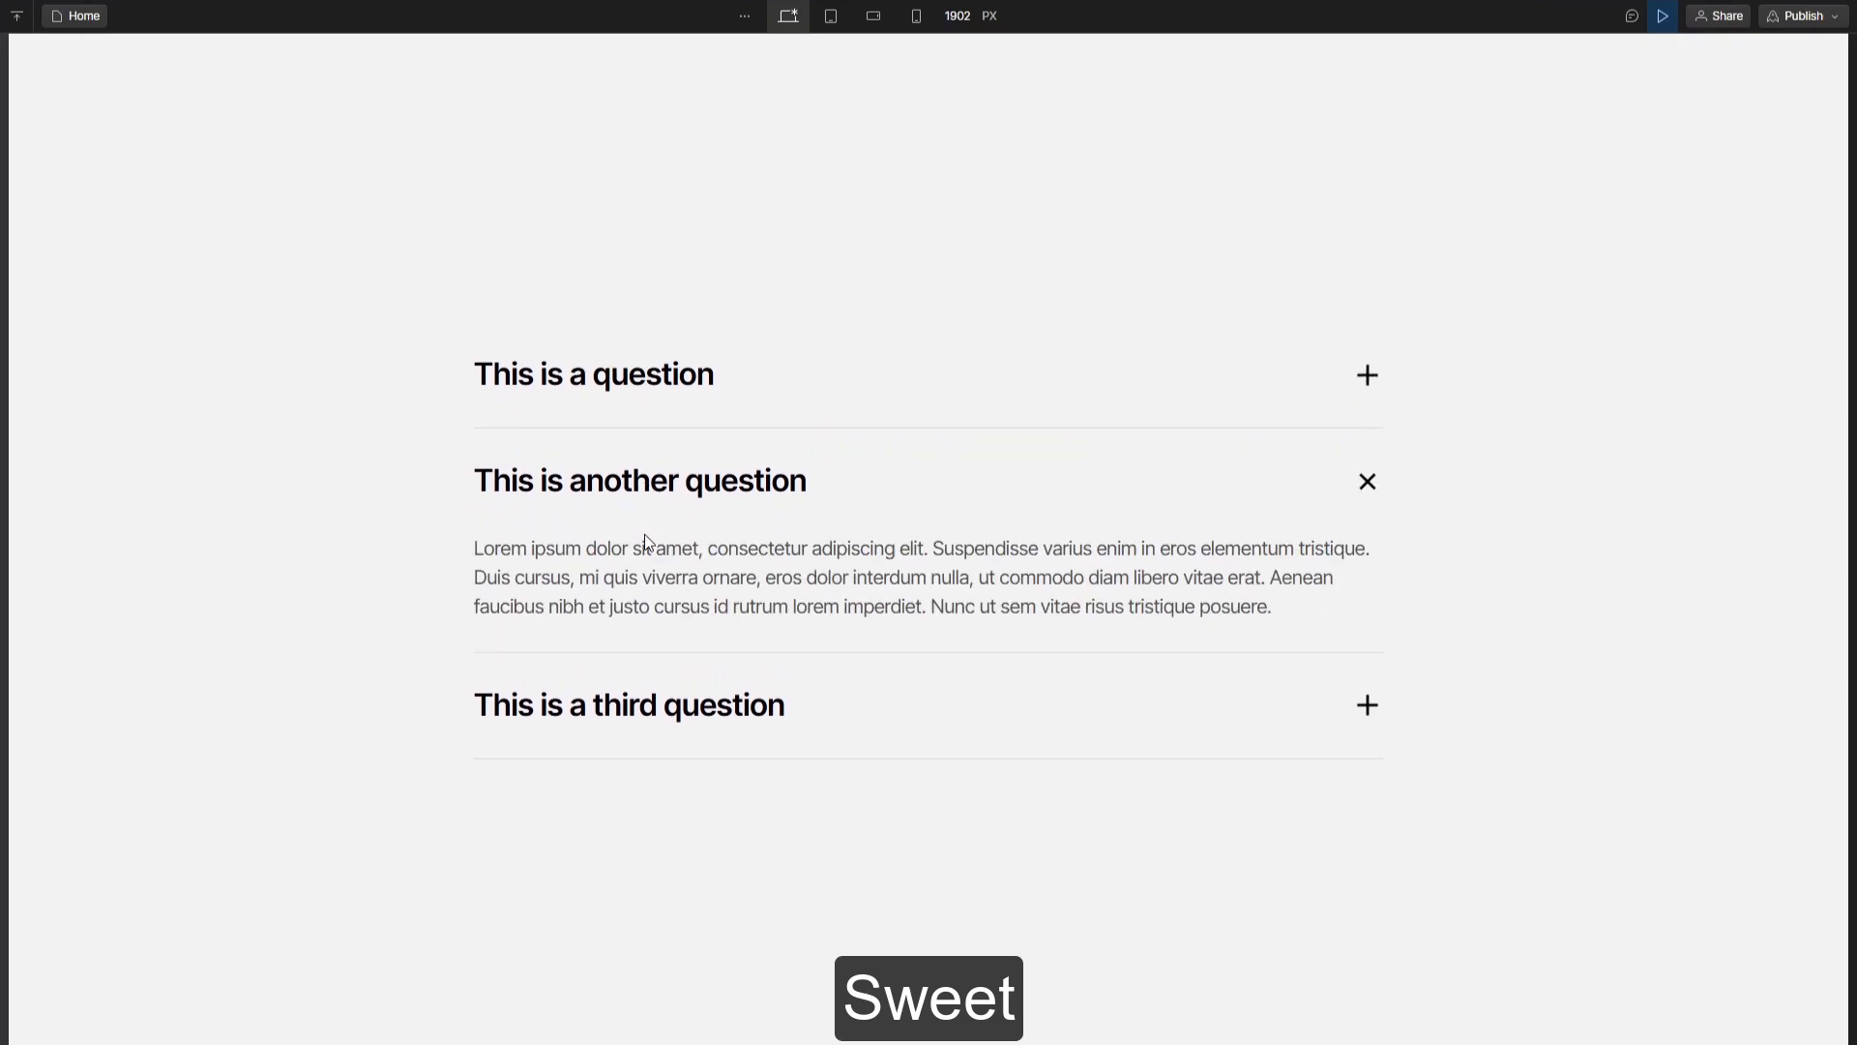
click(644, 482)
click(638, 644)
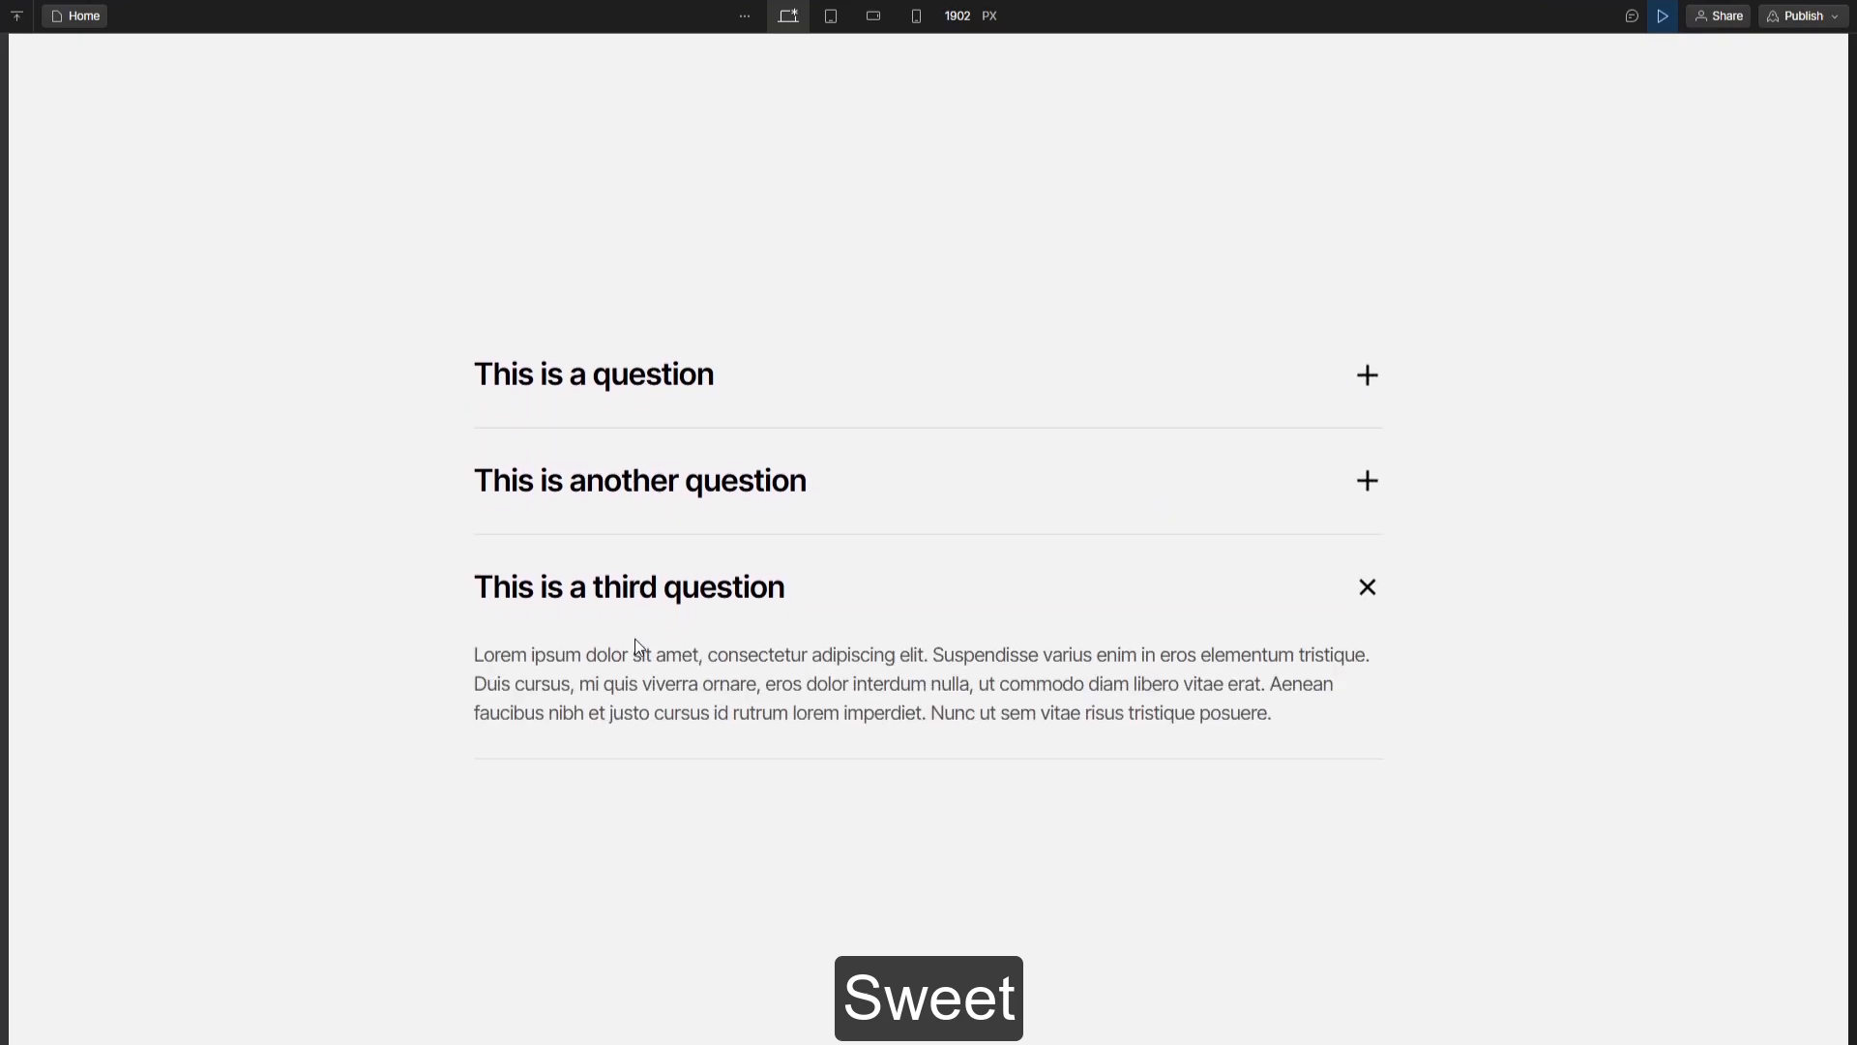
click(630, 592)
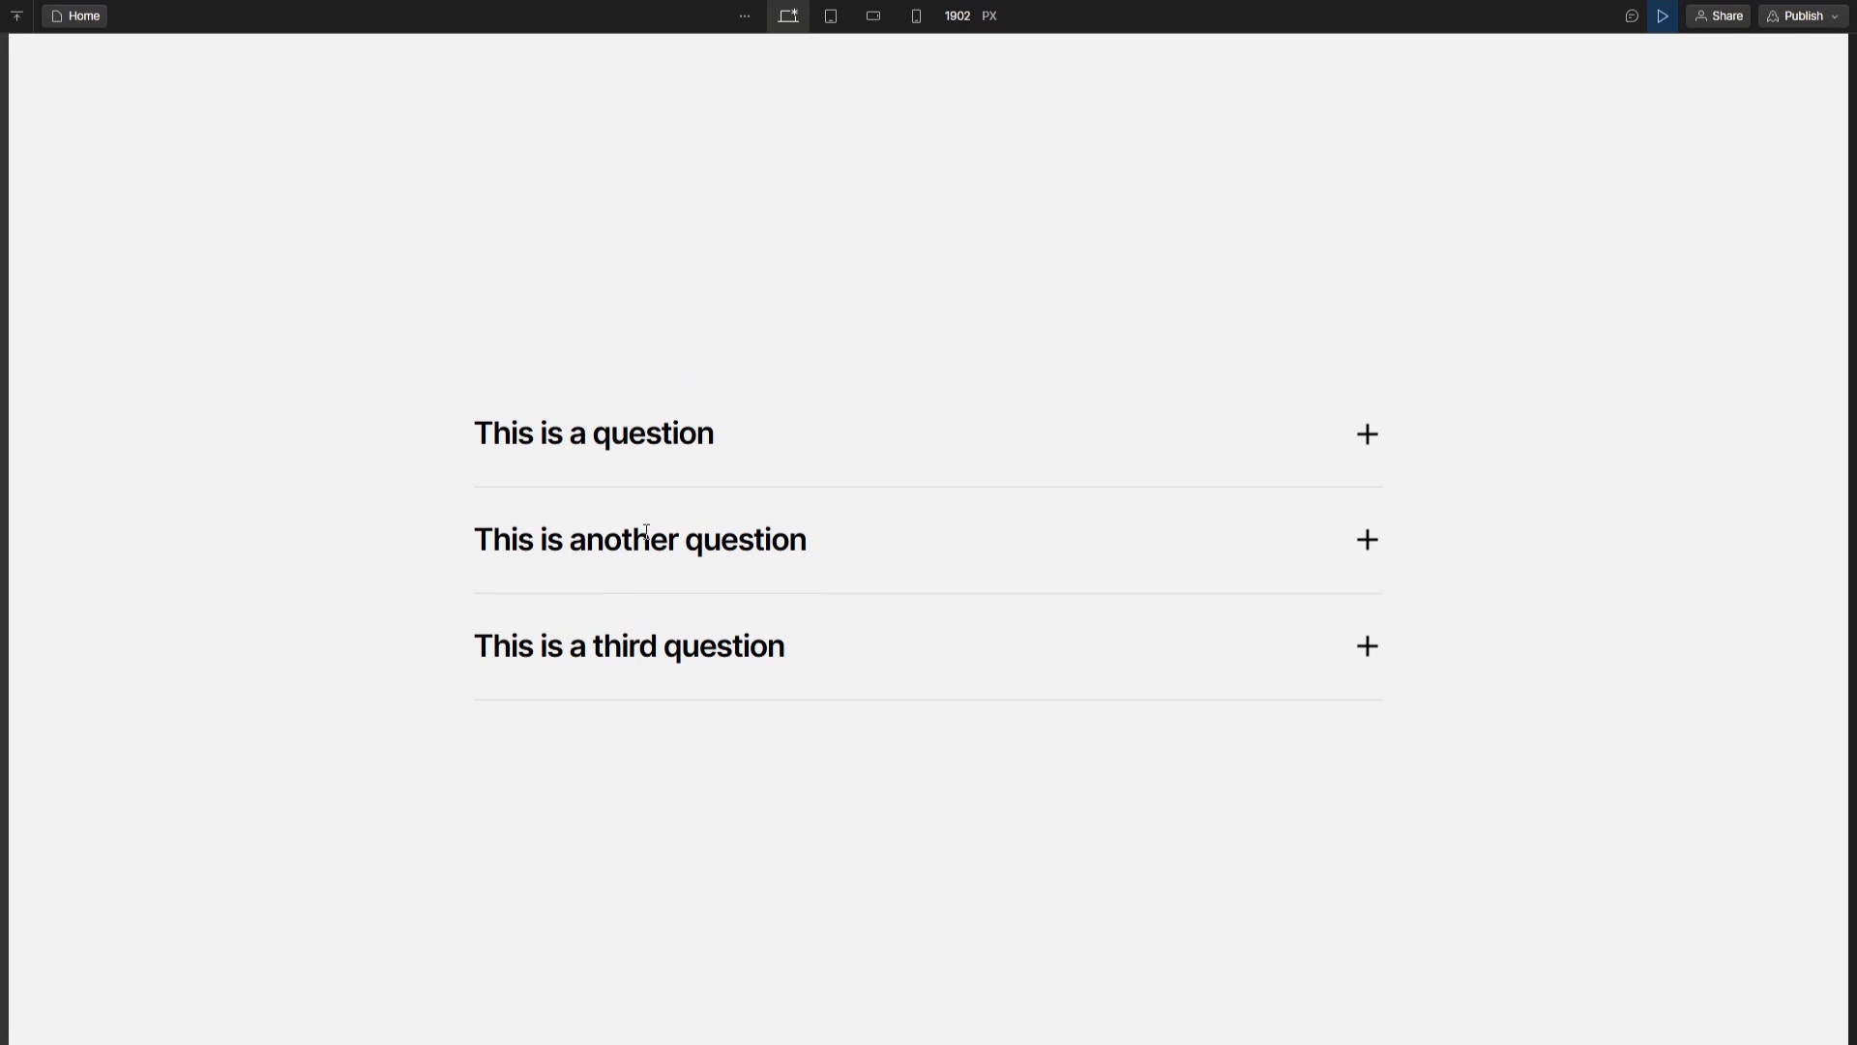
Test the accordion with several questions open at once, close them all, and leave the preview
click(640, 537)
click(615, 373)
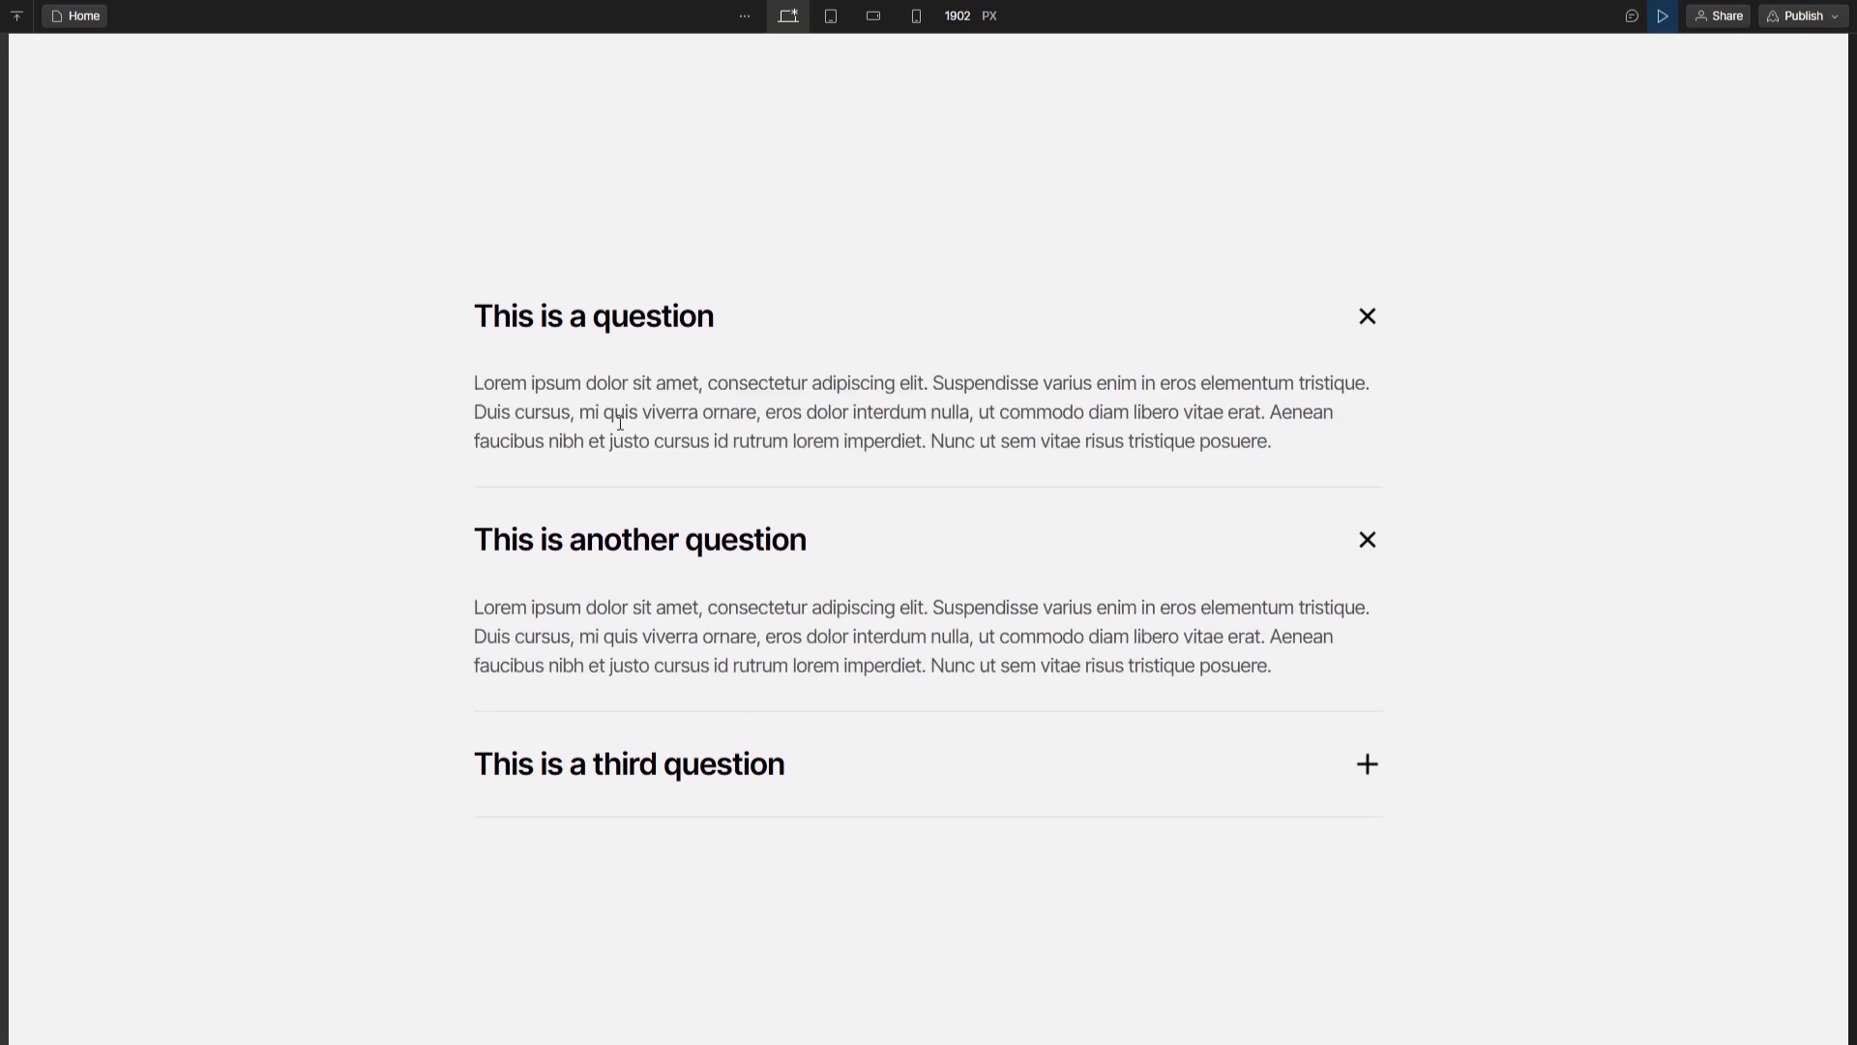
click(632, 540)
click(639, 698)
click(632, 324)
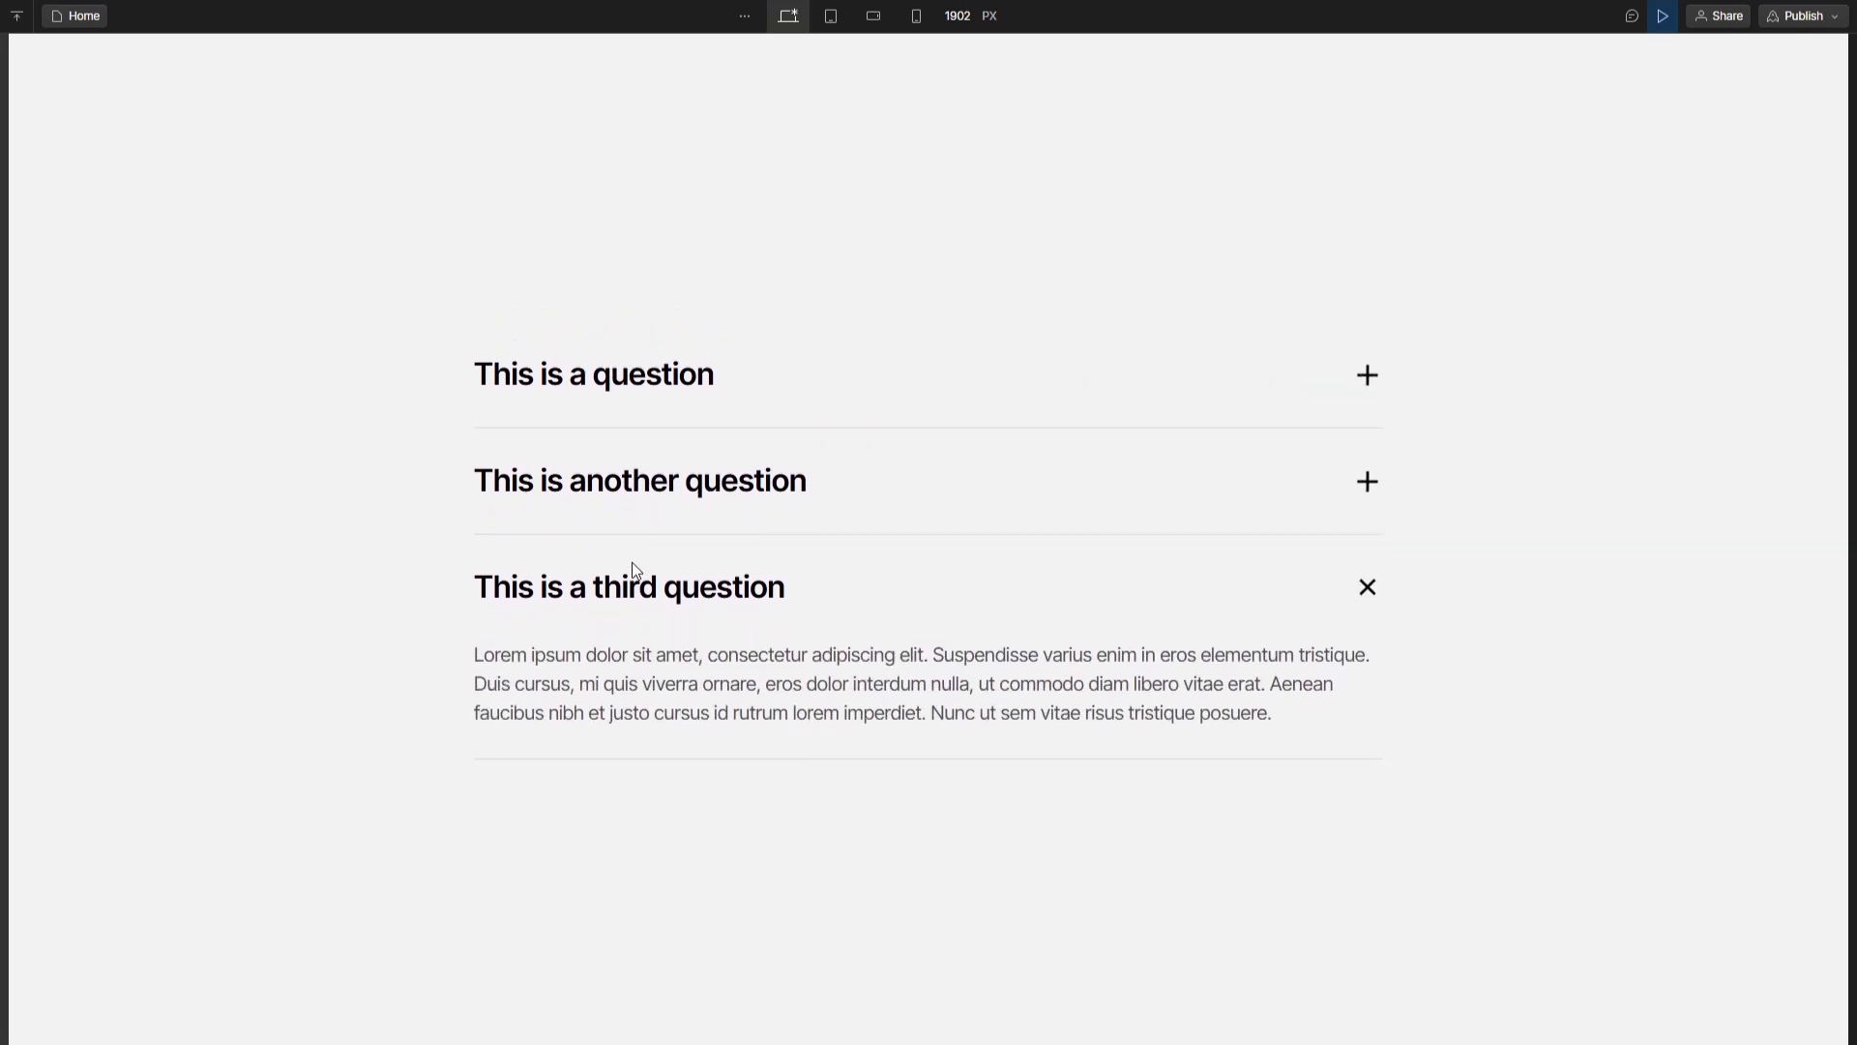
click(630, 584)
key(Escape)
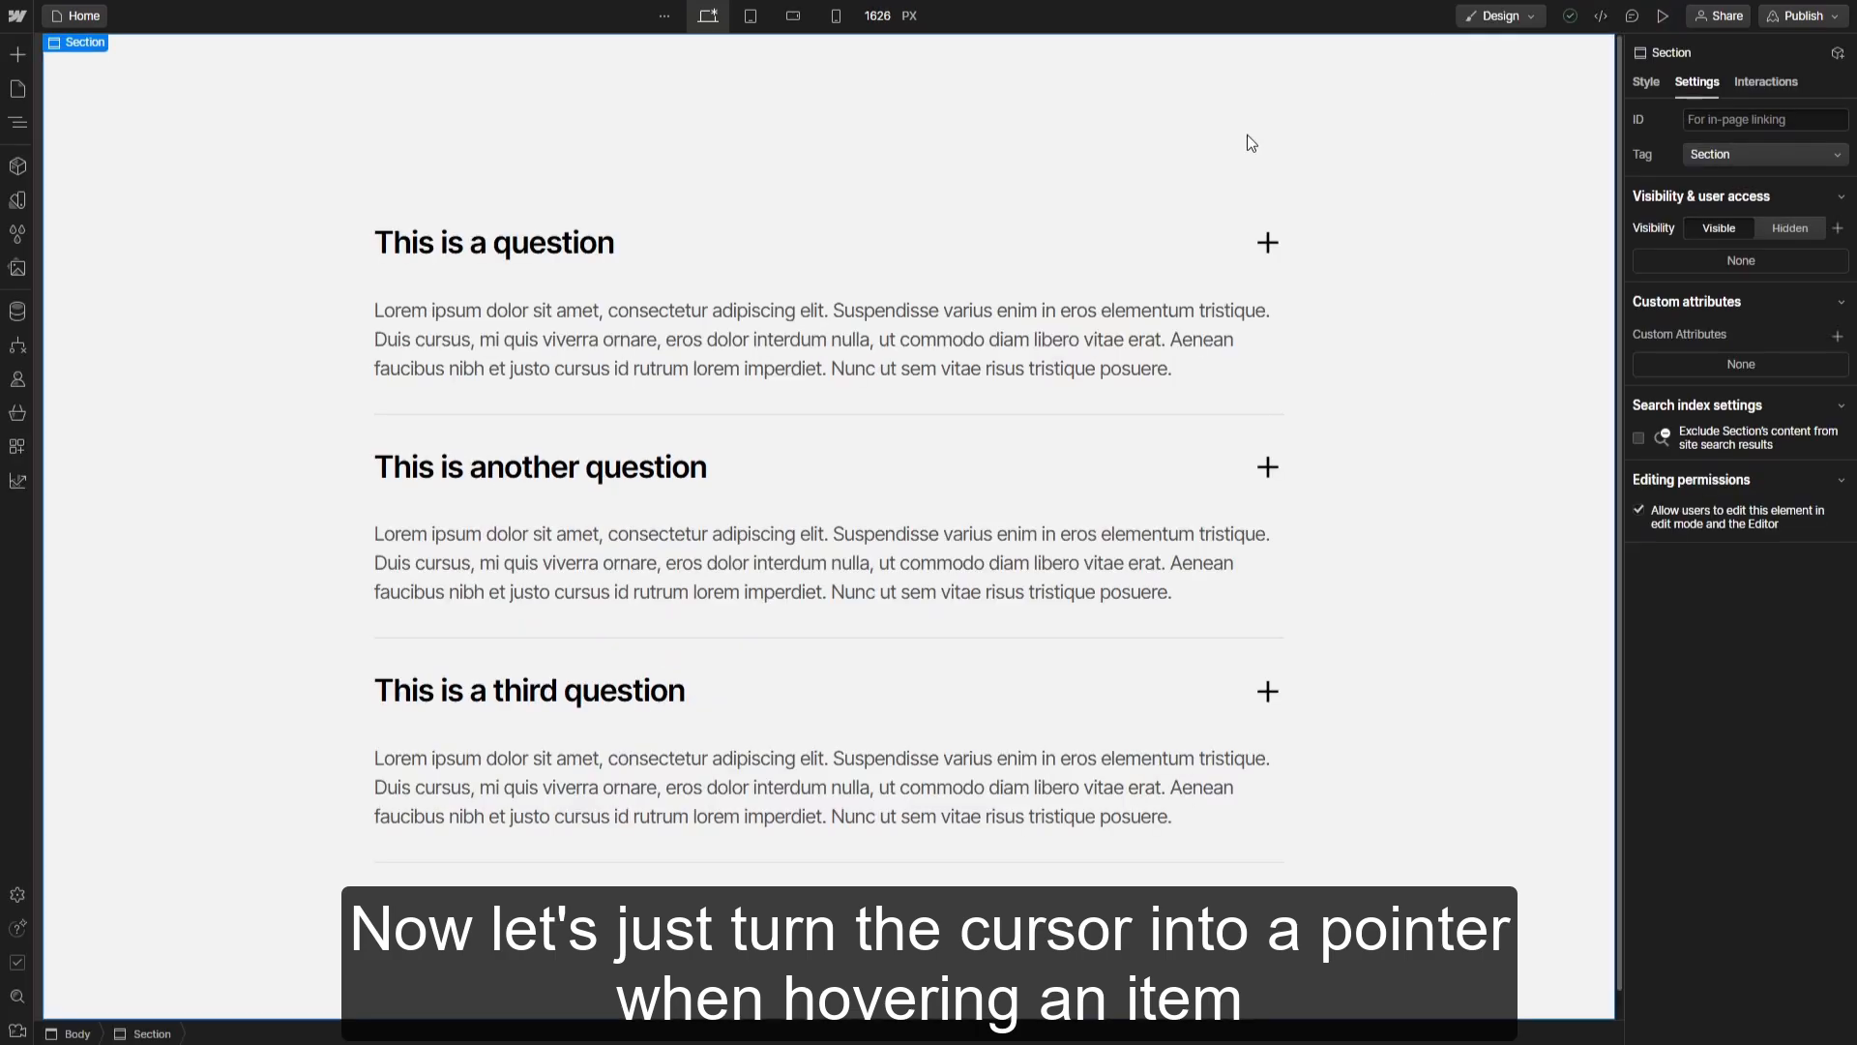
Set the cursor of FAQ Item Title to pointer inside the FAQ Item component and exit component editing
click(665, 248)
click(513, 181)
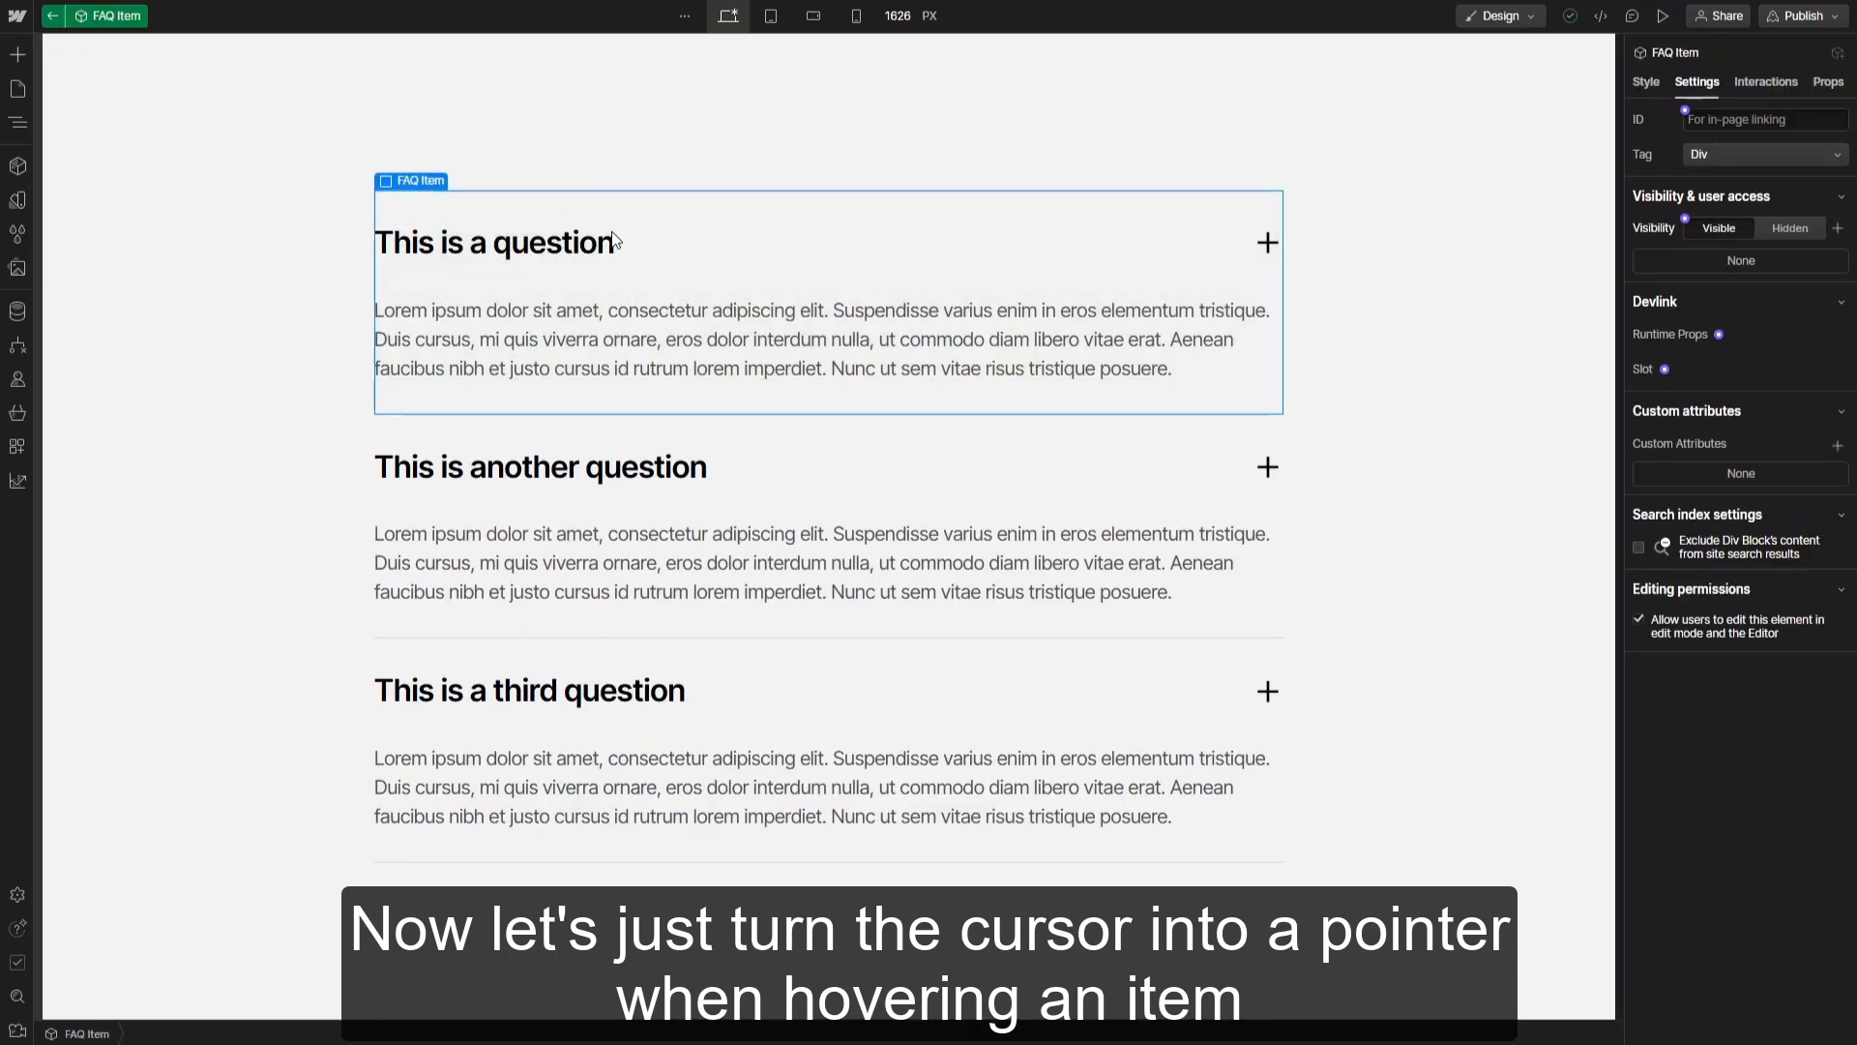
click(722, 253)
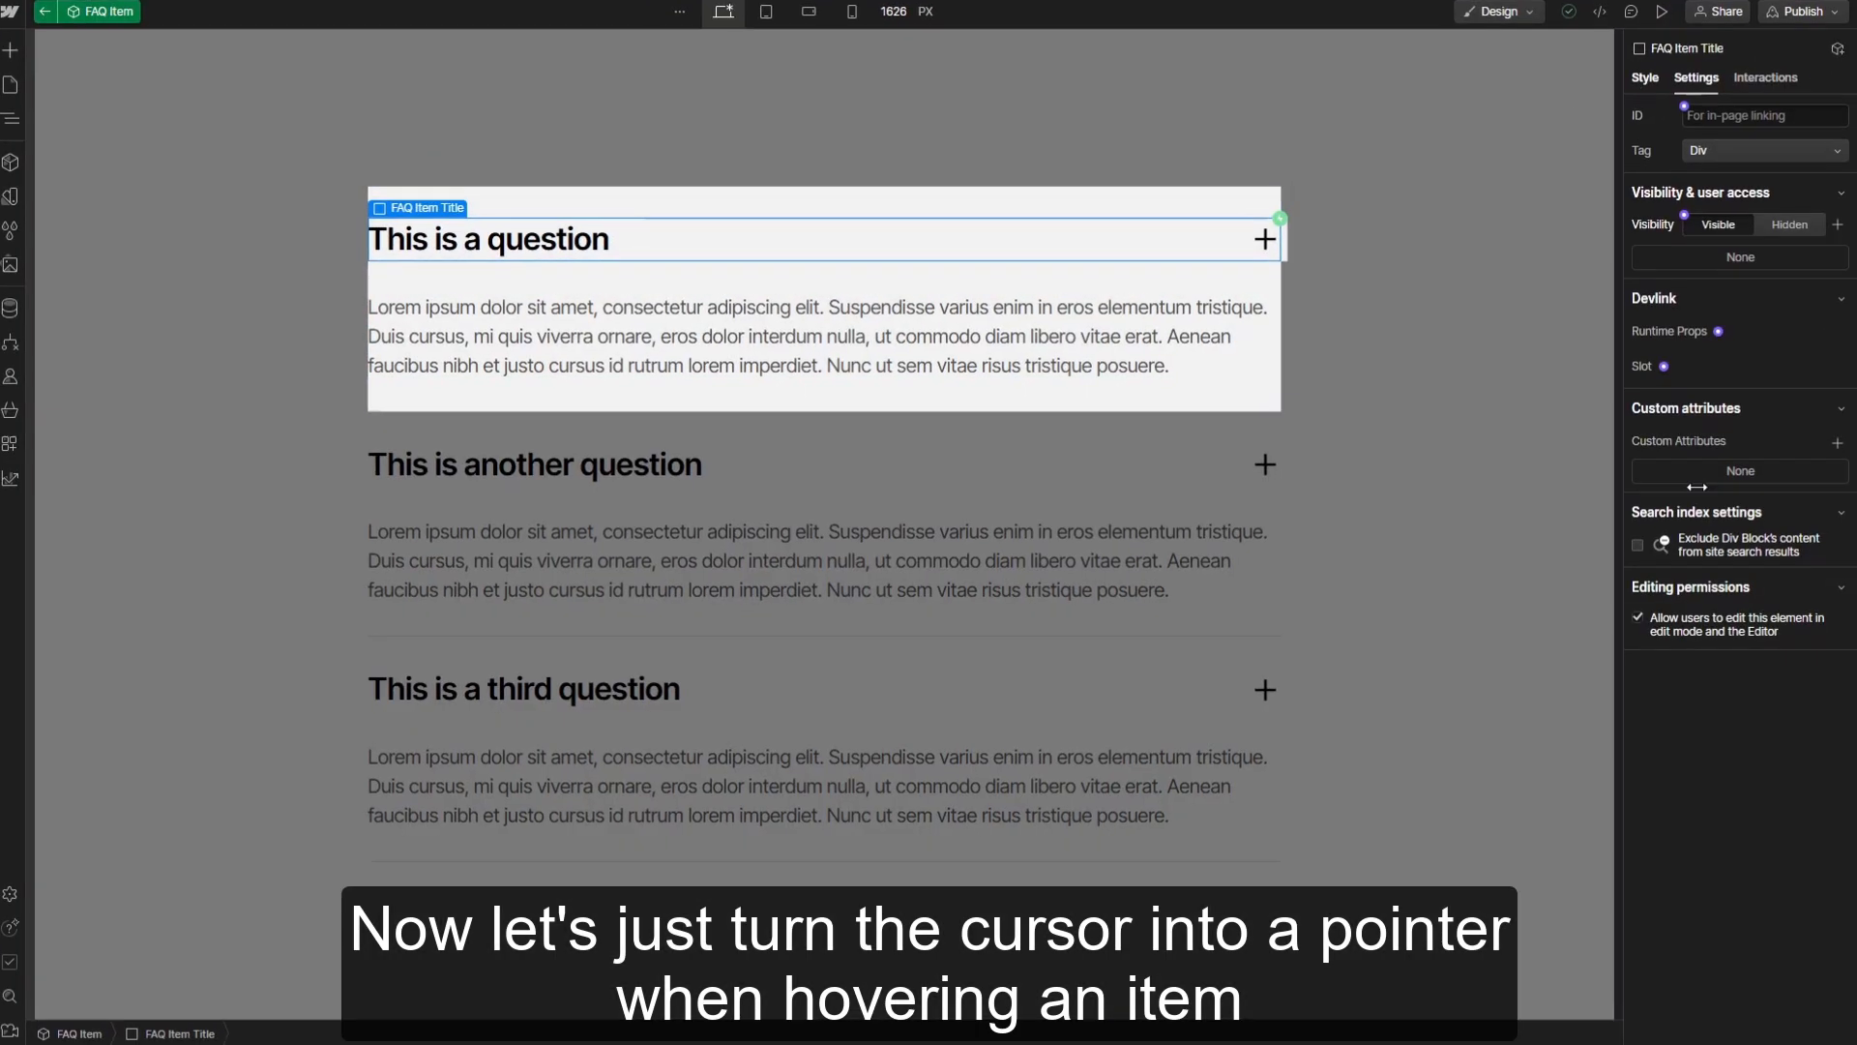
click(1641, 84)
scroll(1736, 725, down, 10)
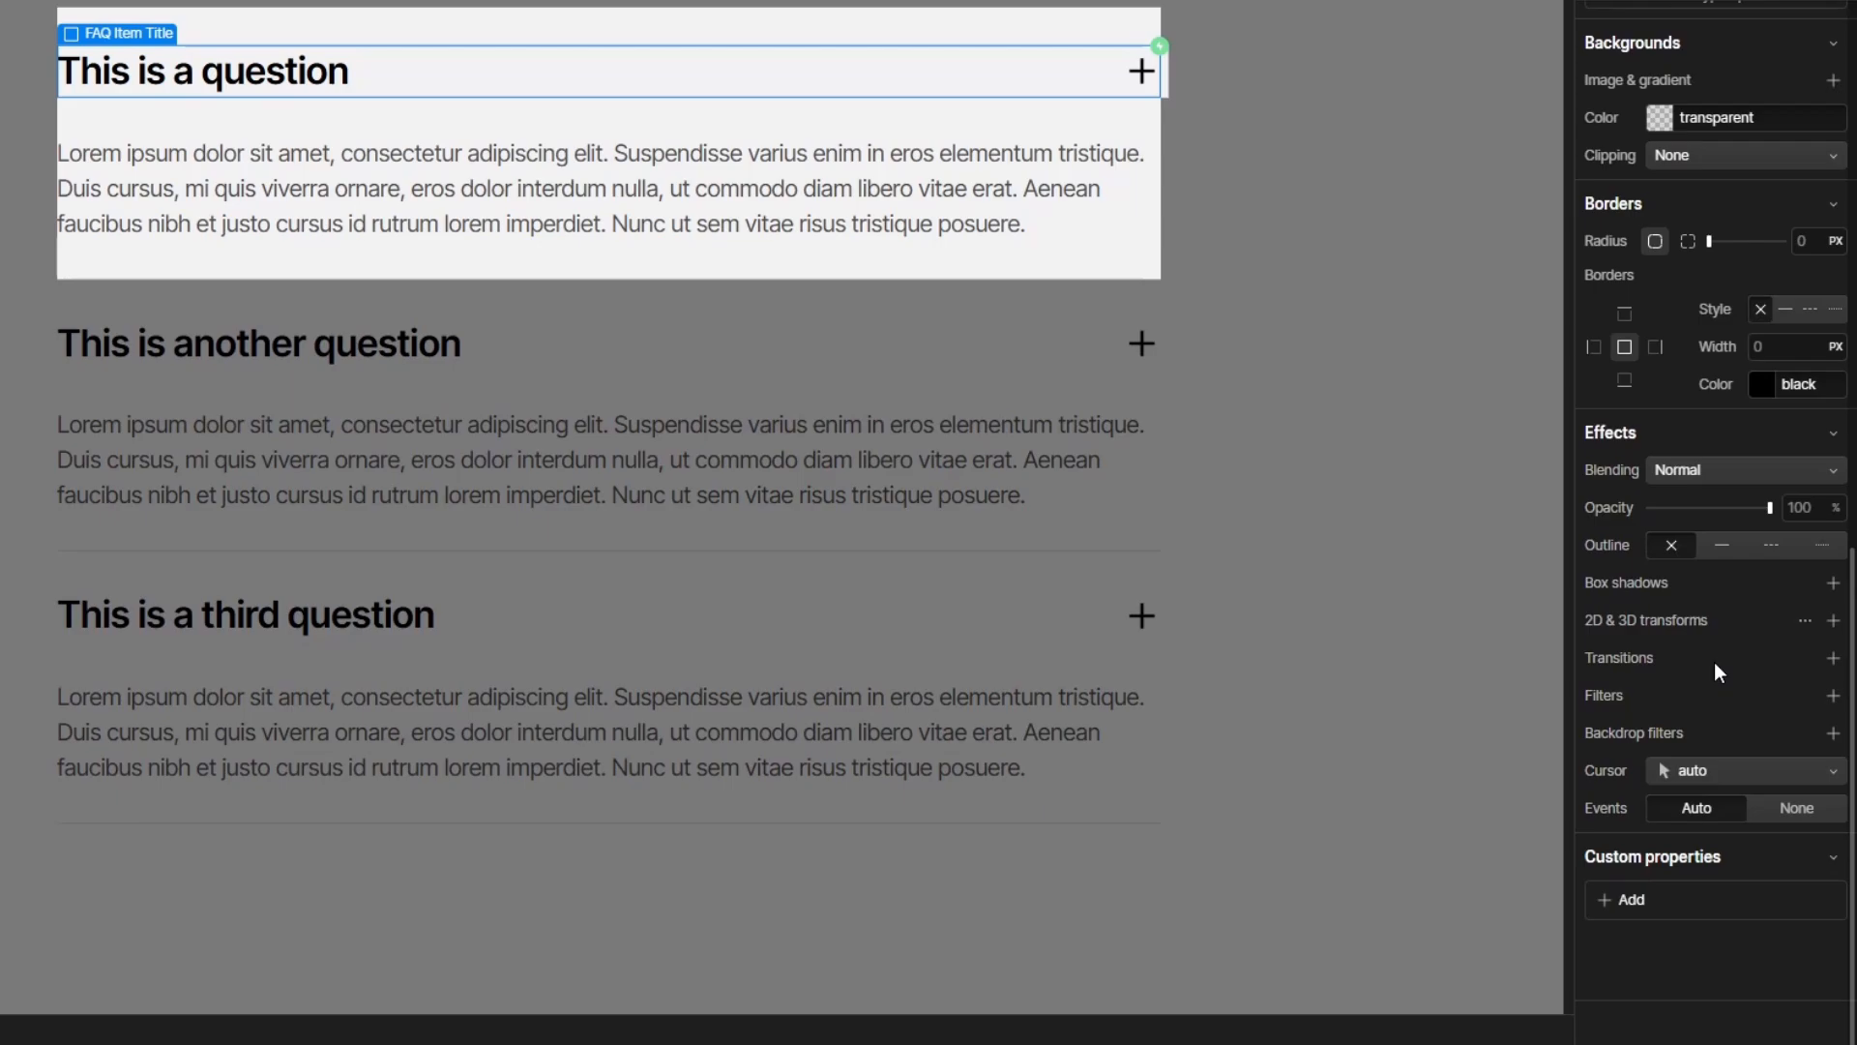
double_click(1718, 764)
click(1716, 762)
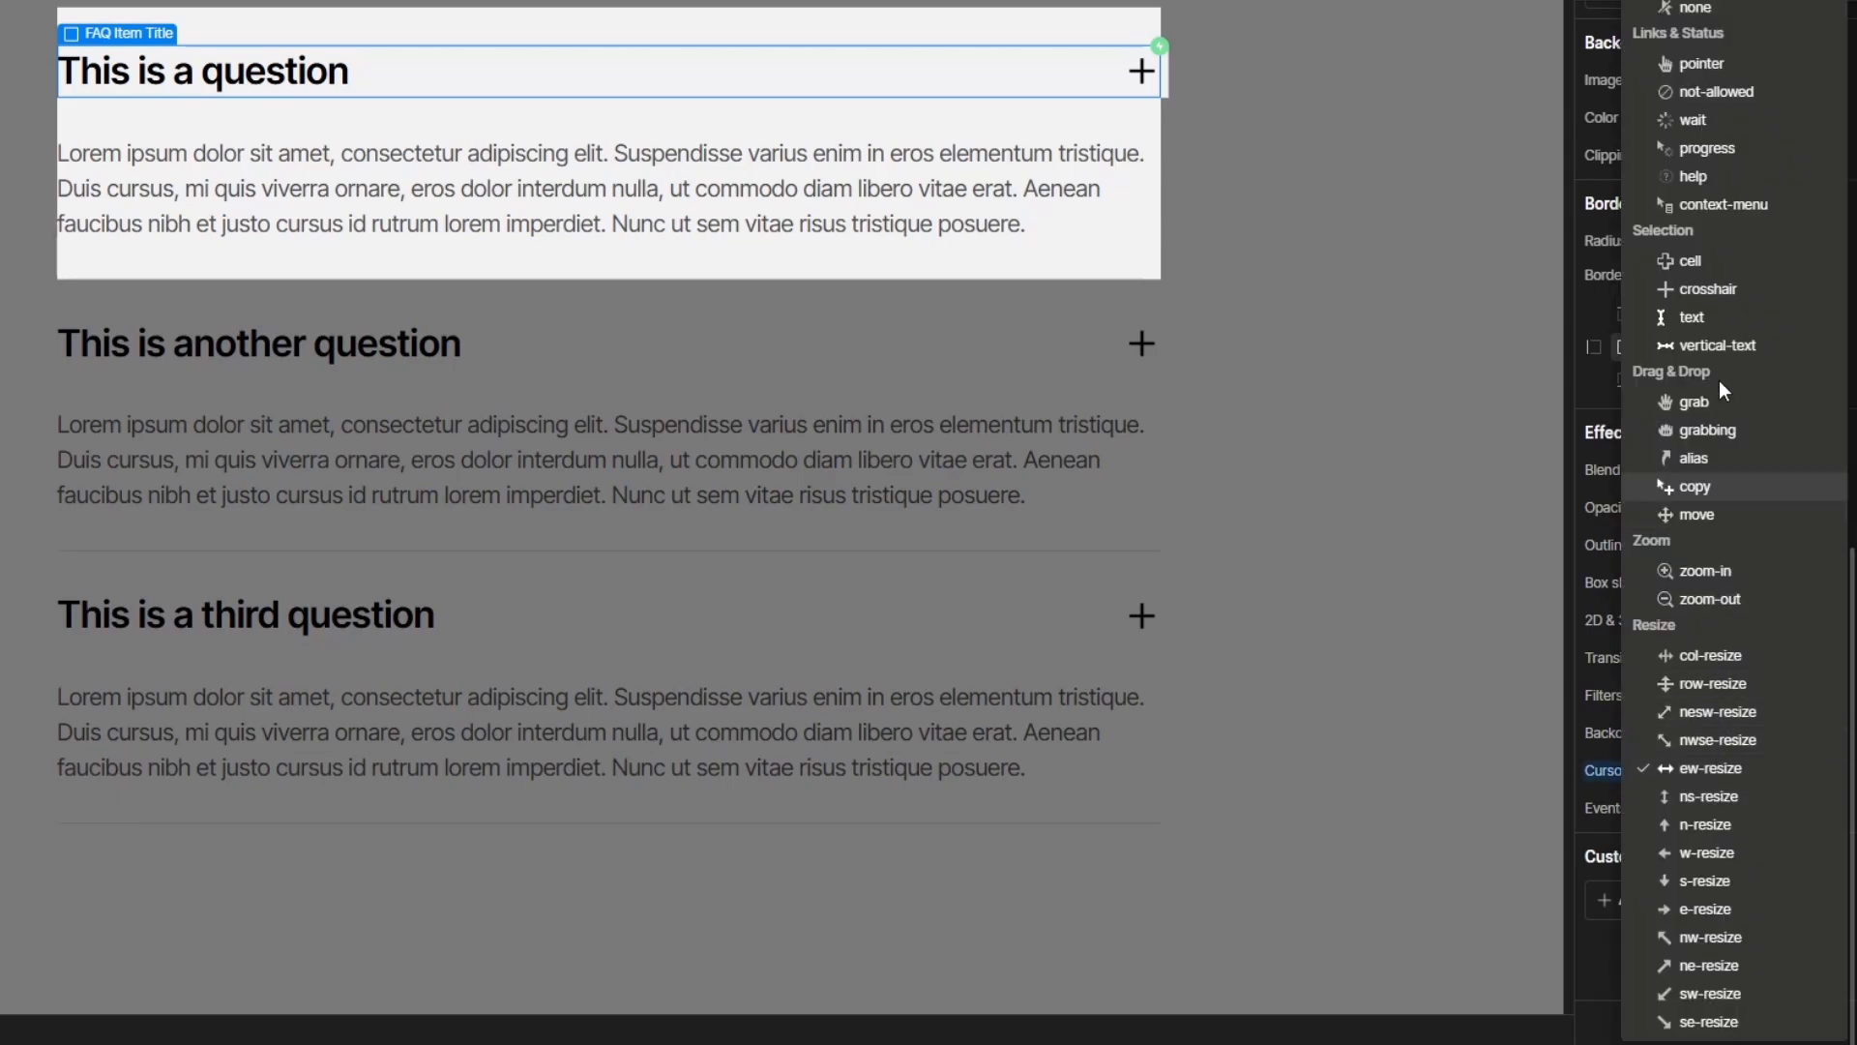
click(1712, 66)
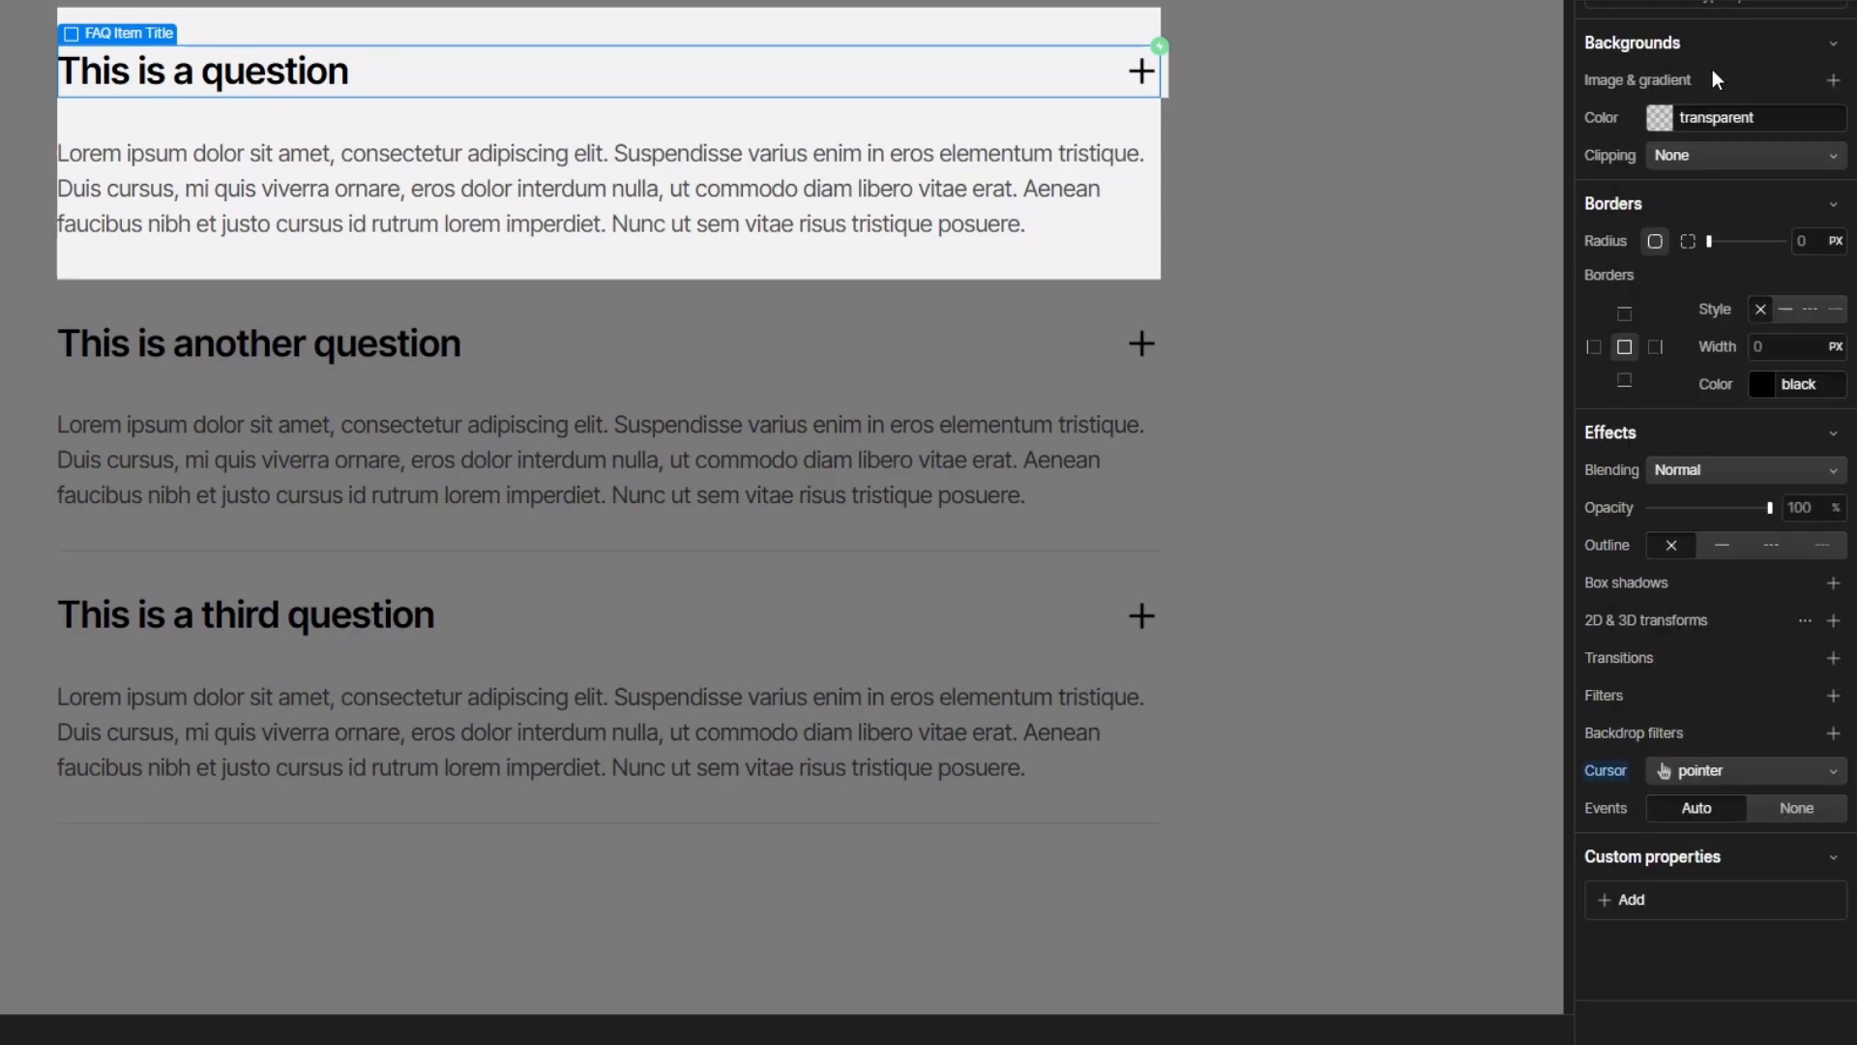
click(1490, 149)
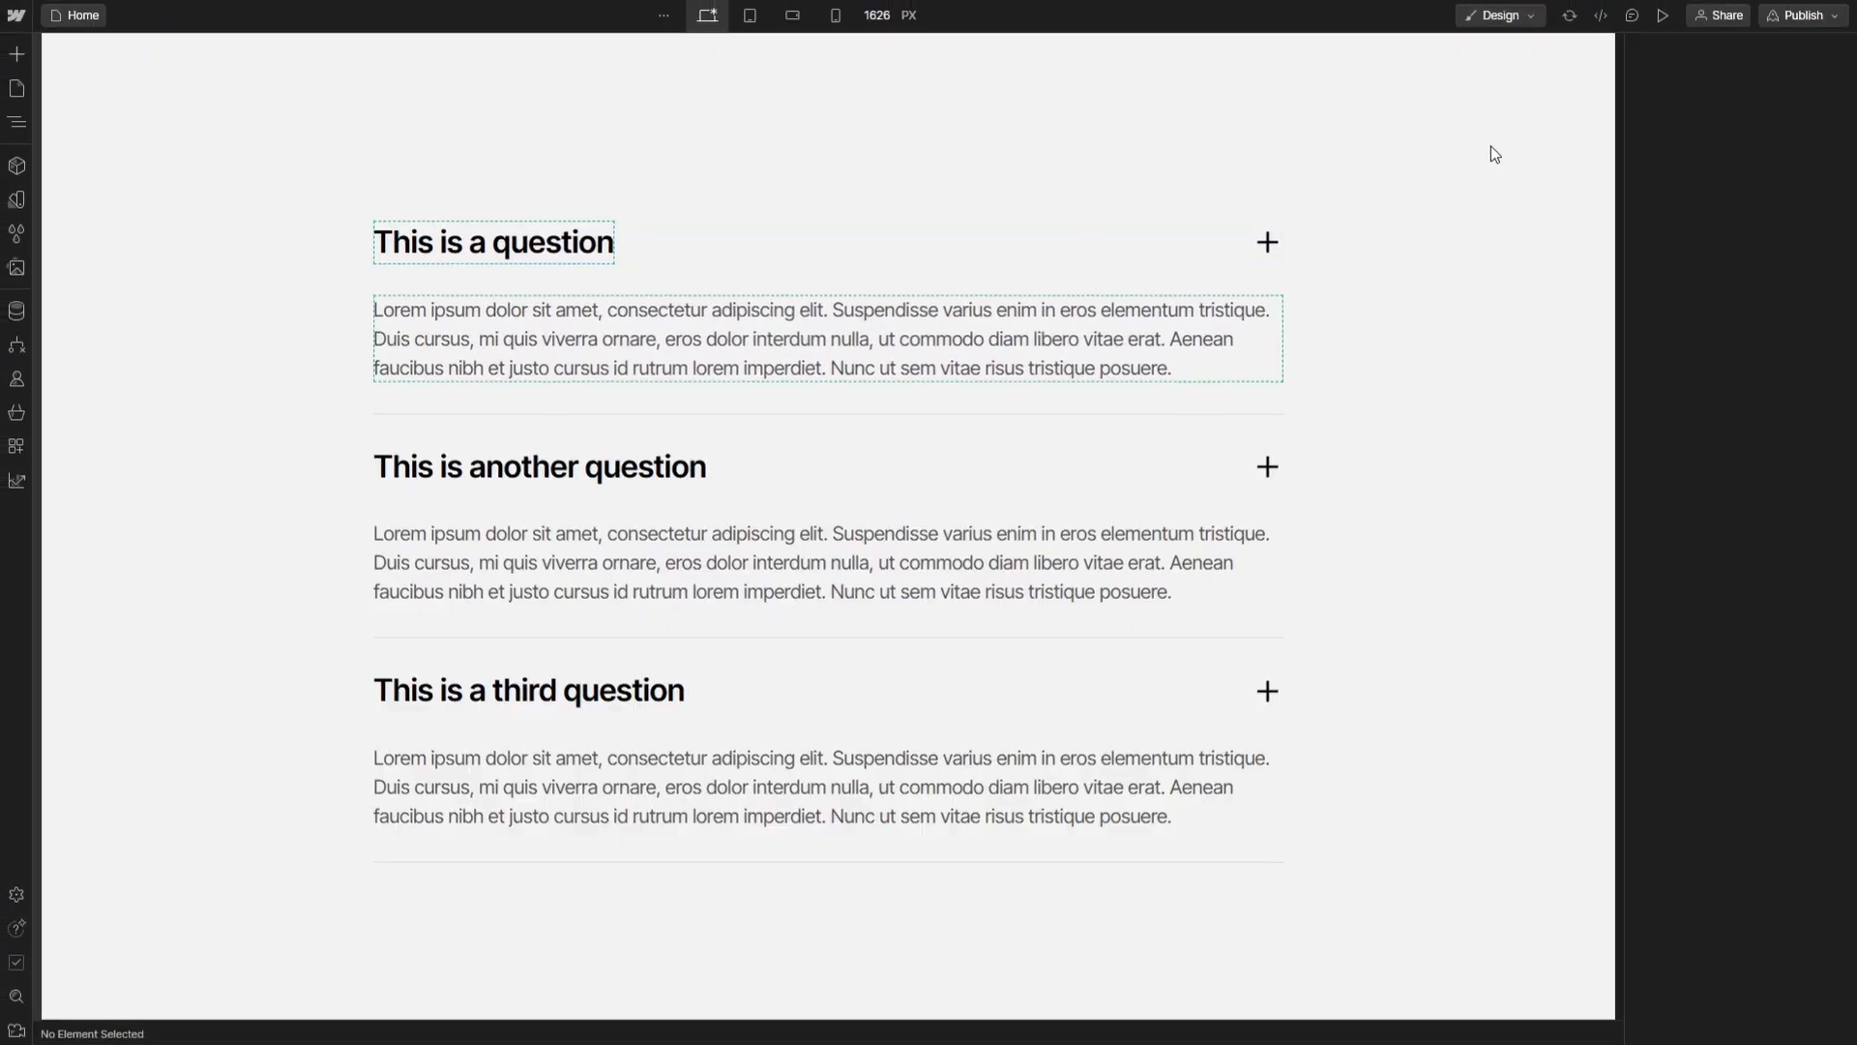
Preview the page and test the pointer cursor while opening all three questions and closing them again
click(1662, 16)
click(645, 435)
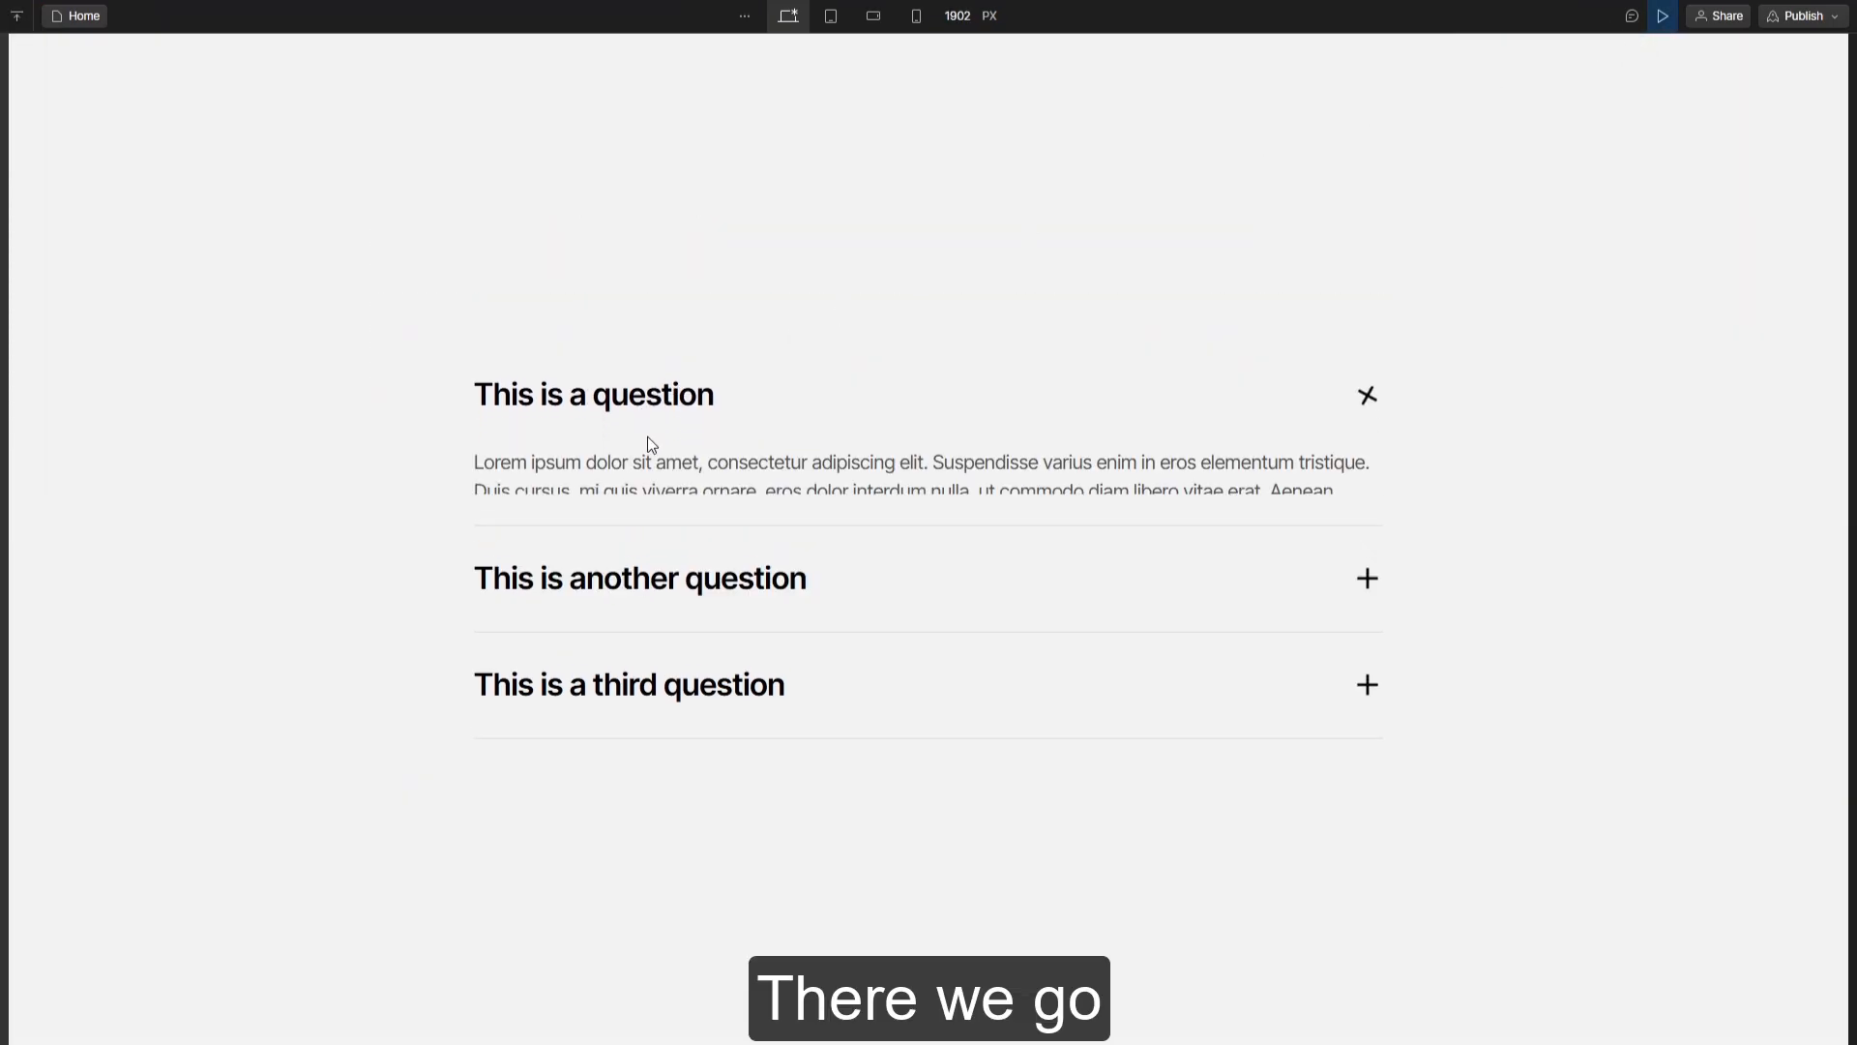
click(652, 607)
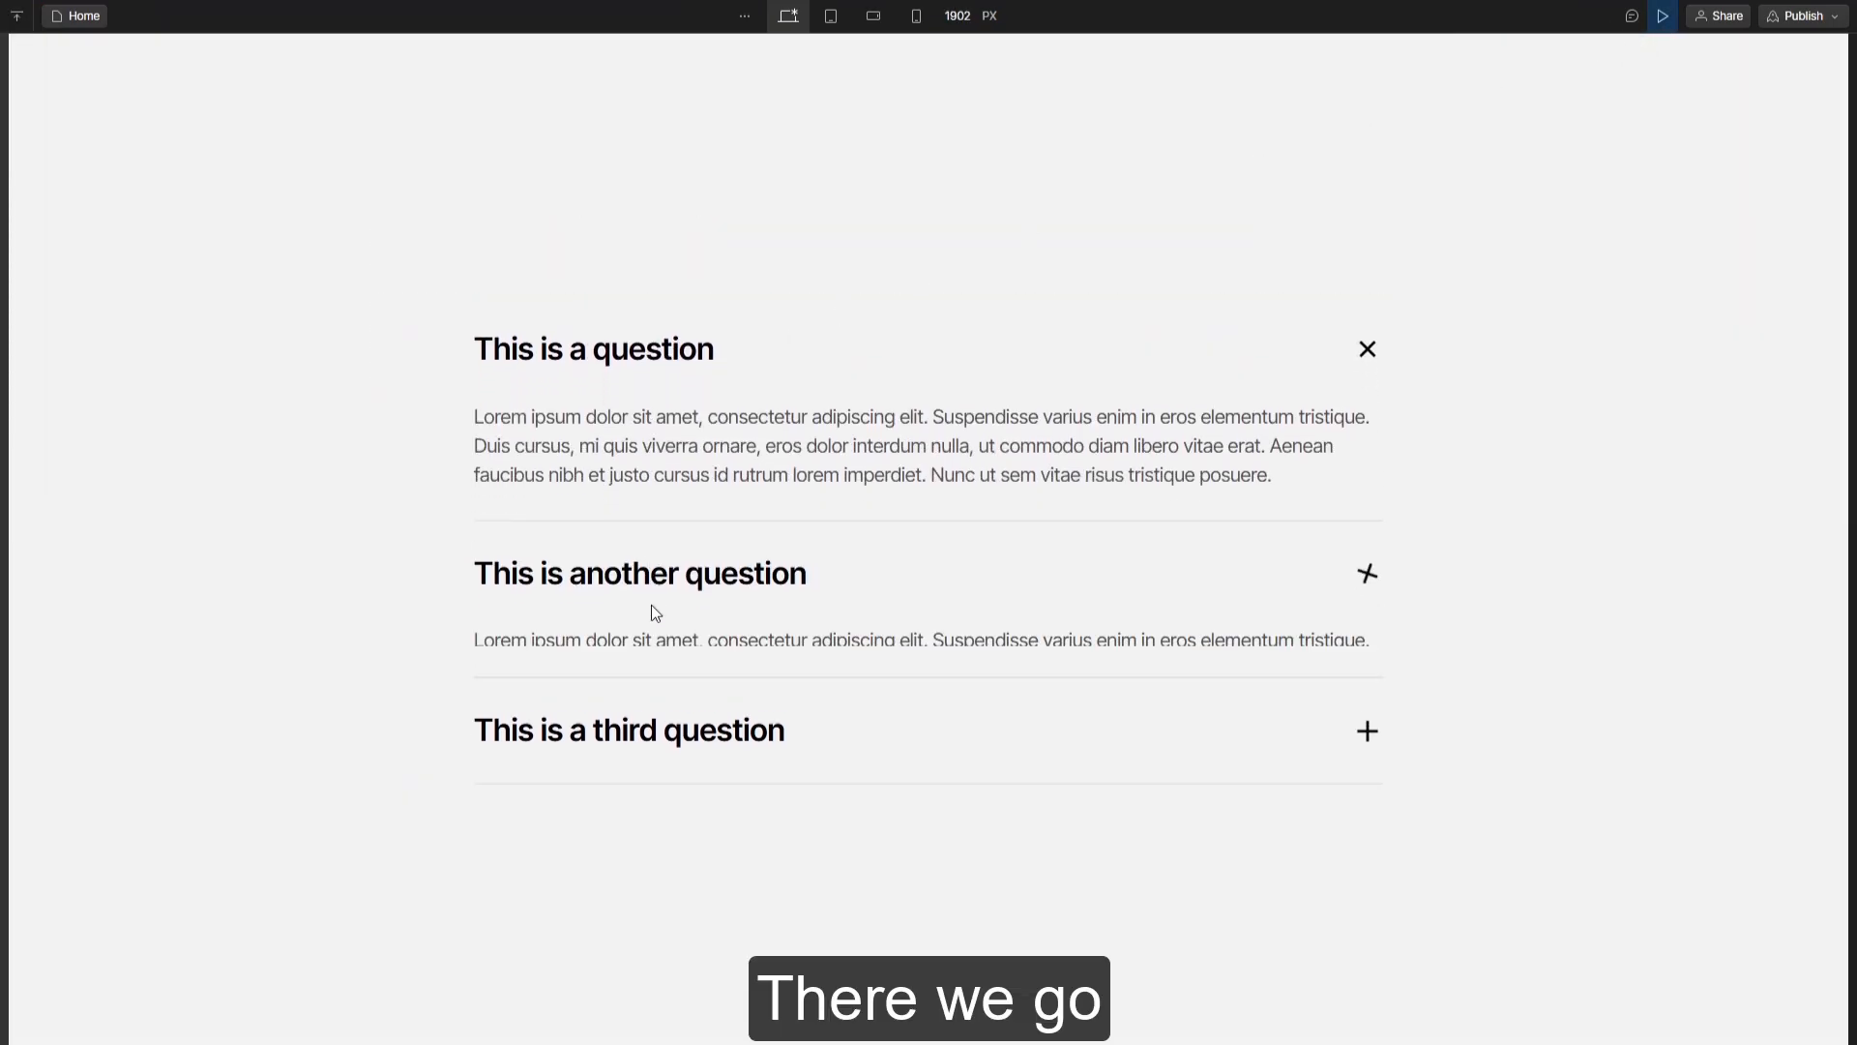
click(652, 766)
click(651, 485)
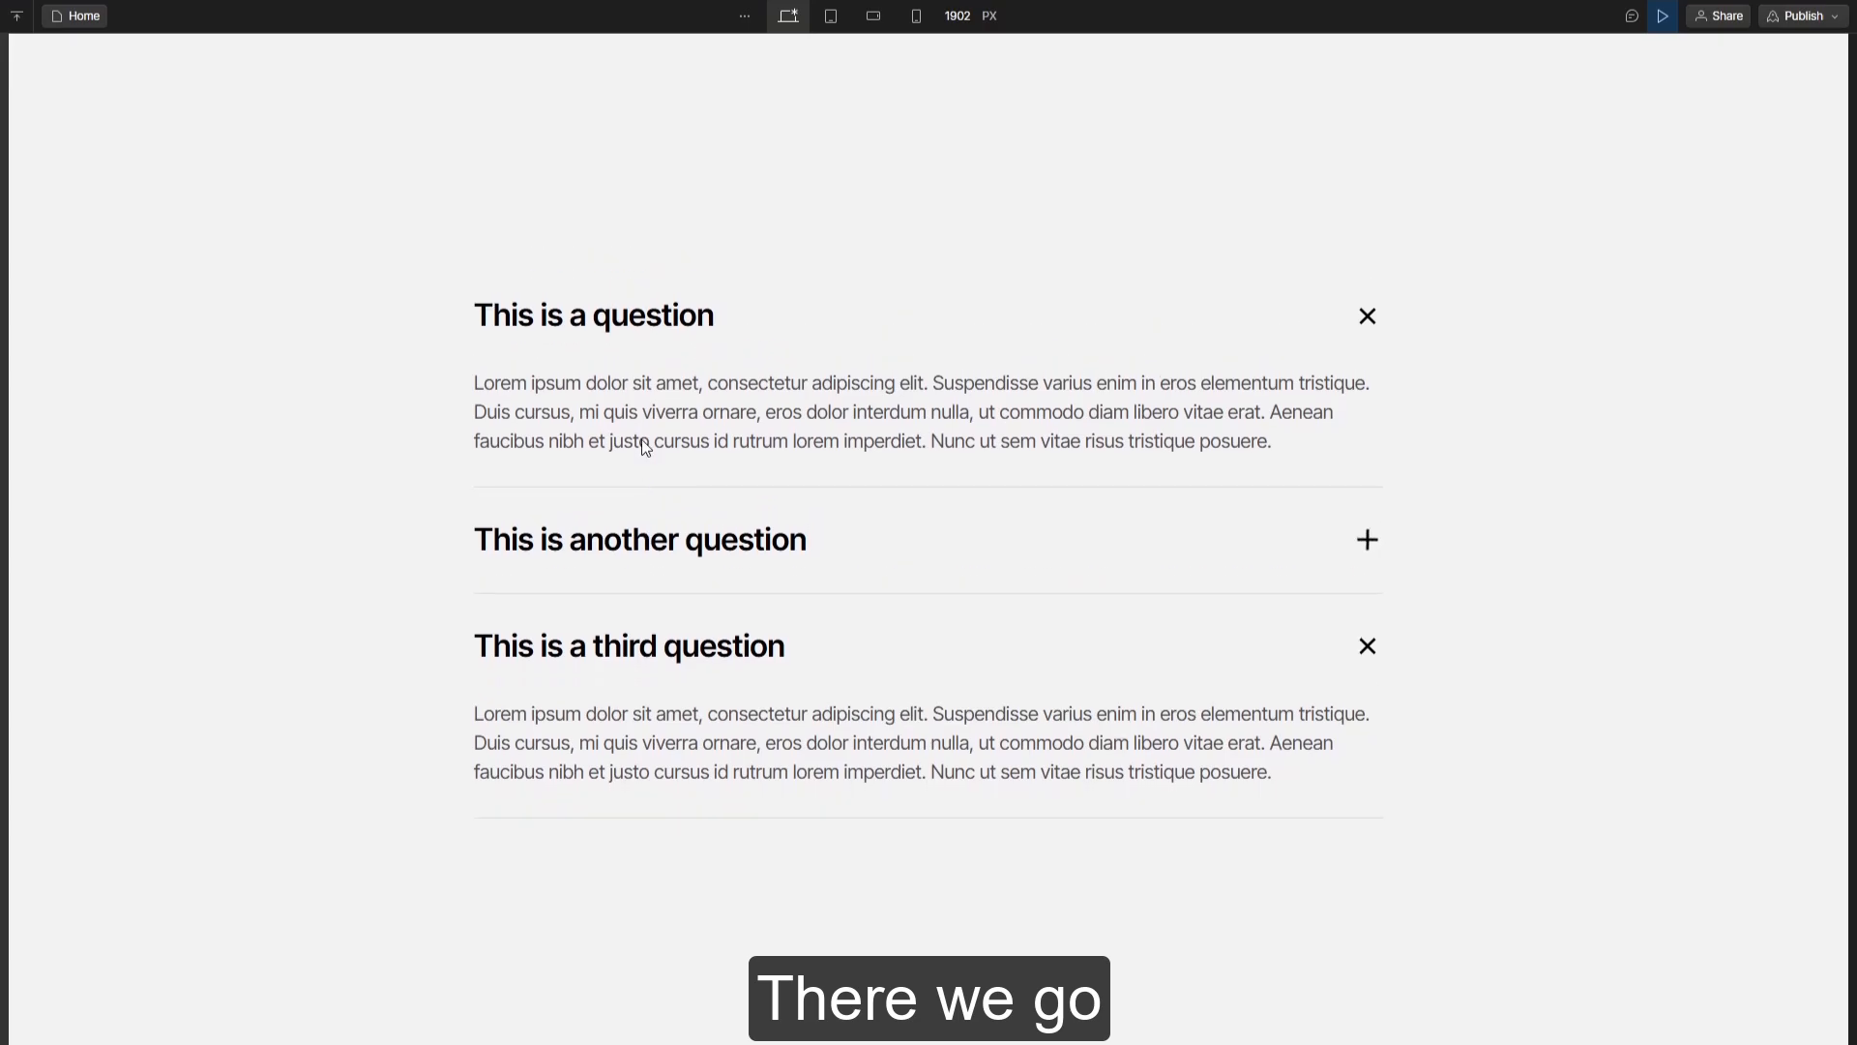
click(635, 326)
click(649, 586)
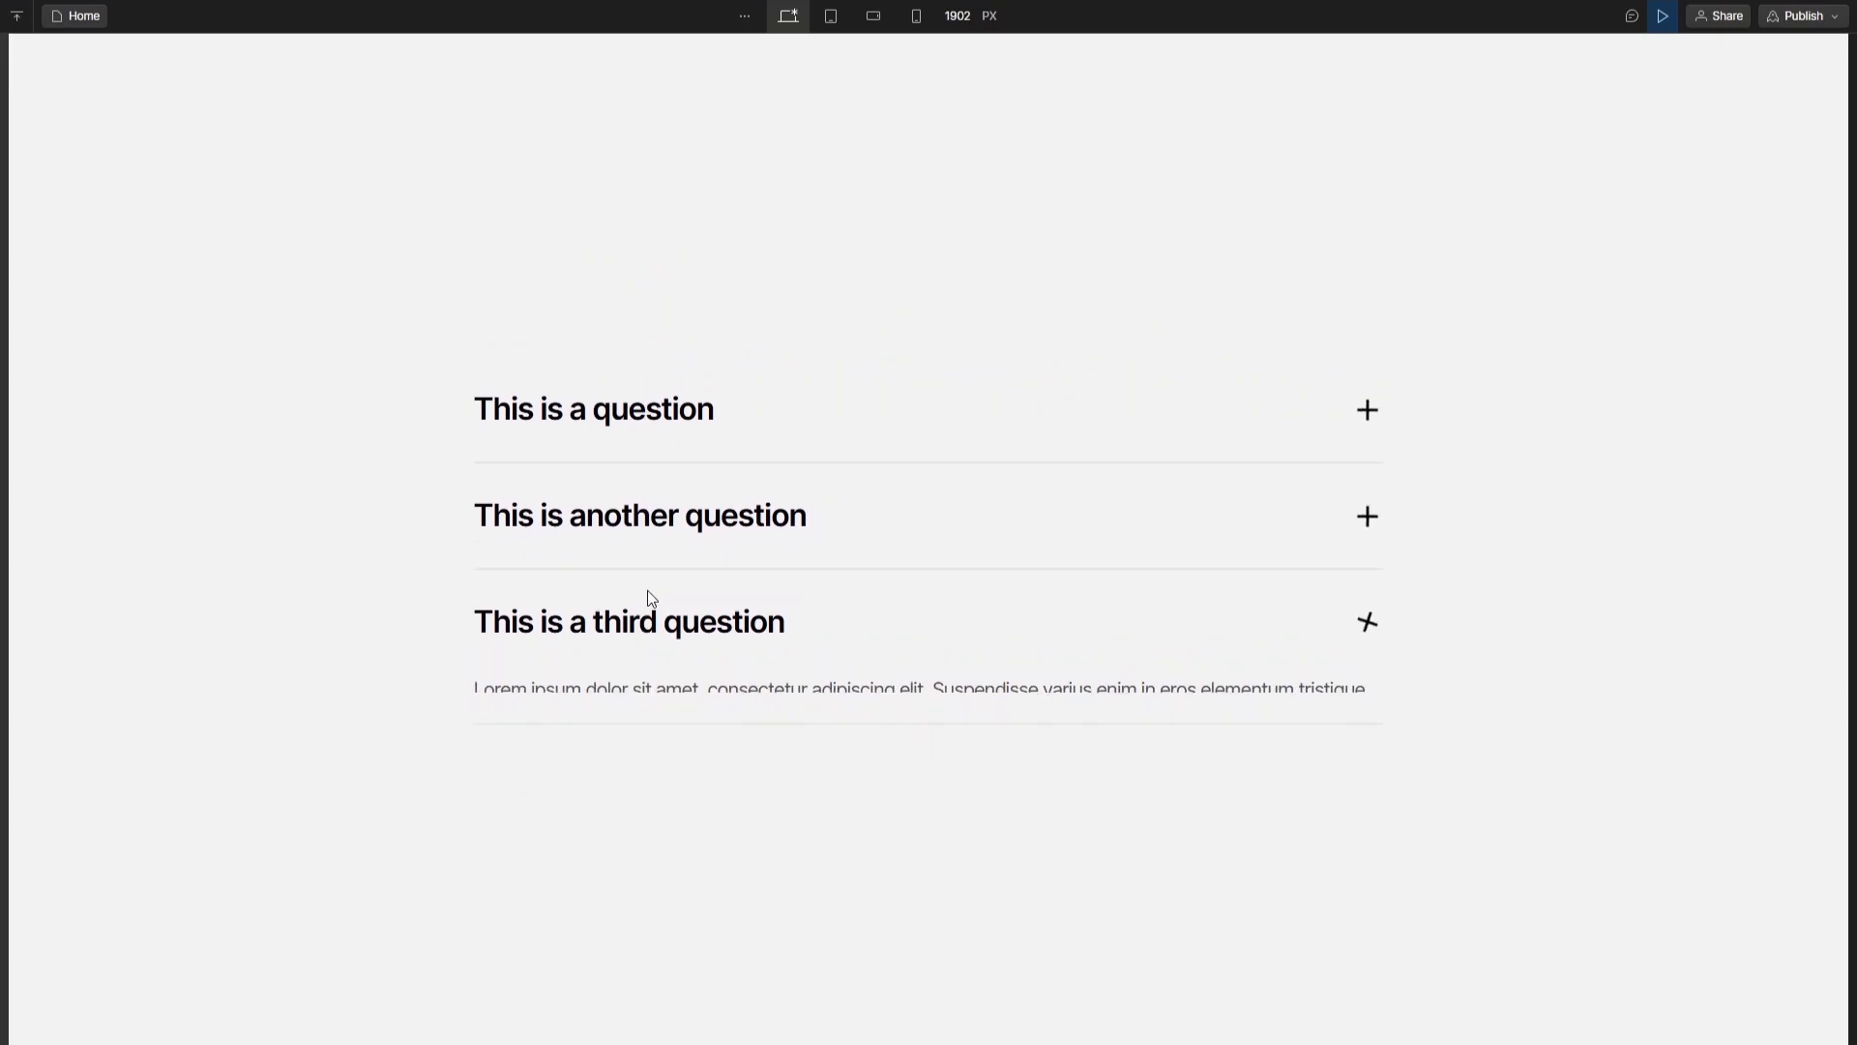
Test the accordion by toggling individual questions in varying combinations while others stay open
click(518, 644)
click(639, 375)
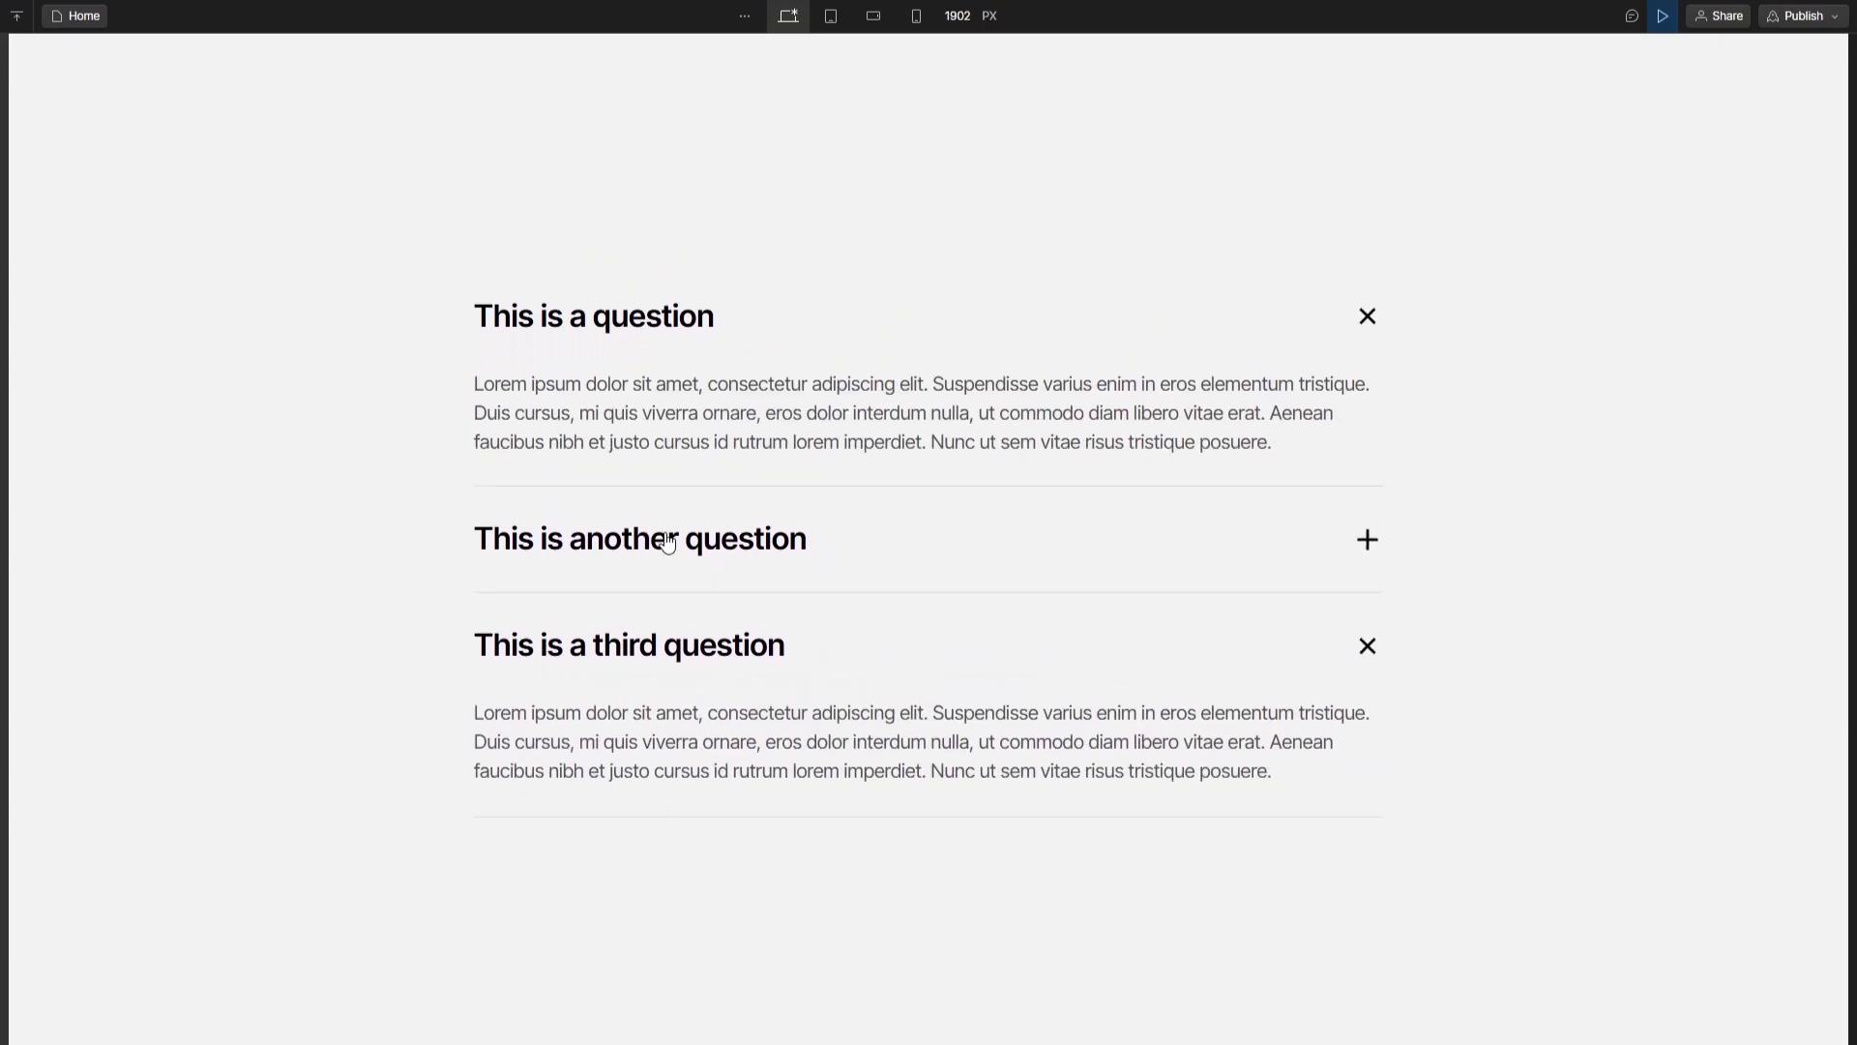
click(664, 646)
click(634, 599)
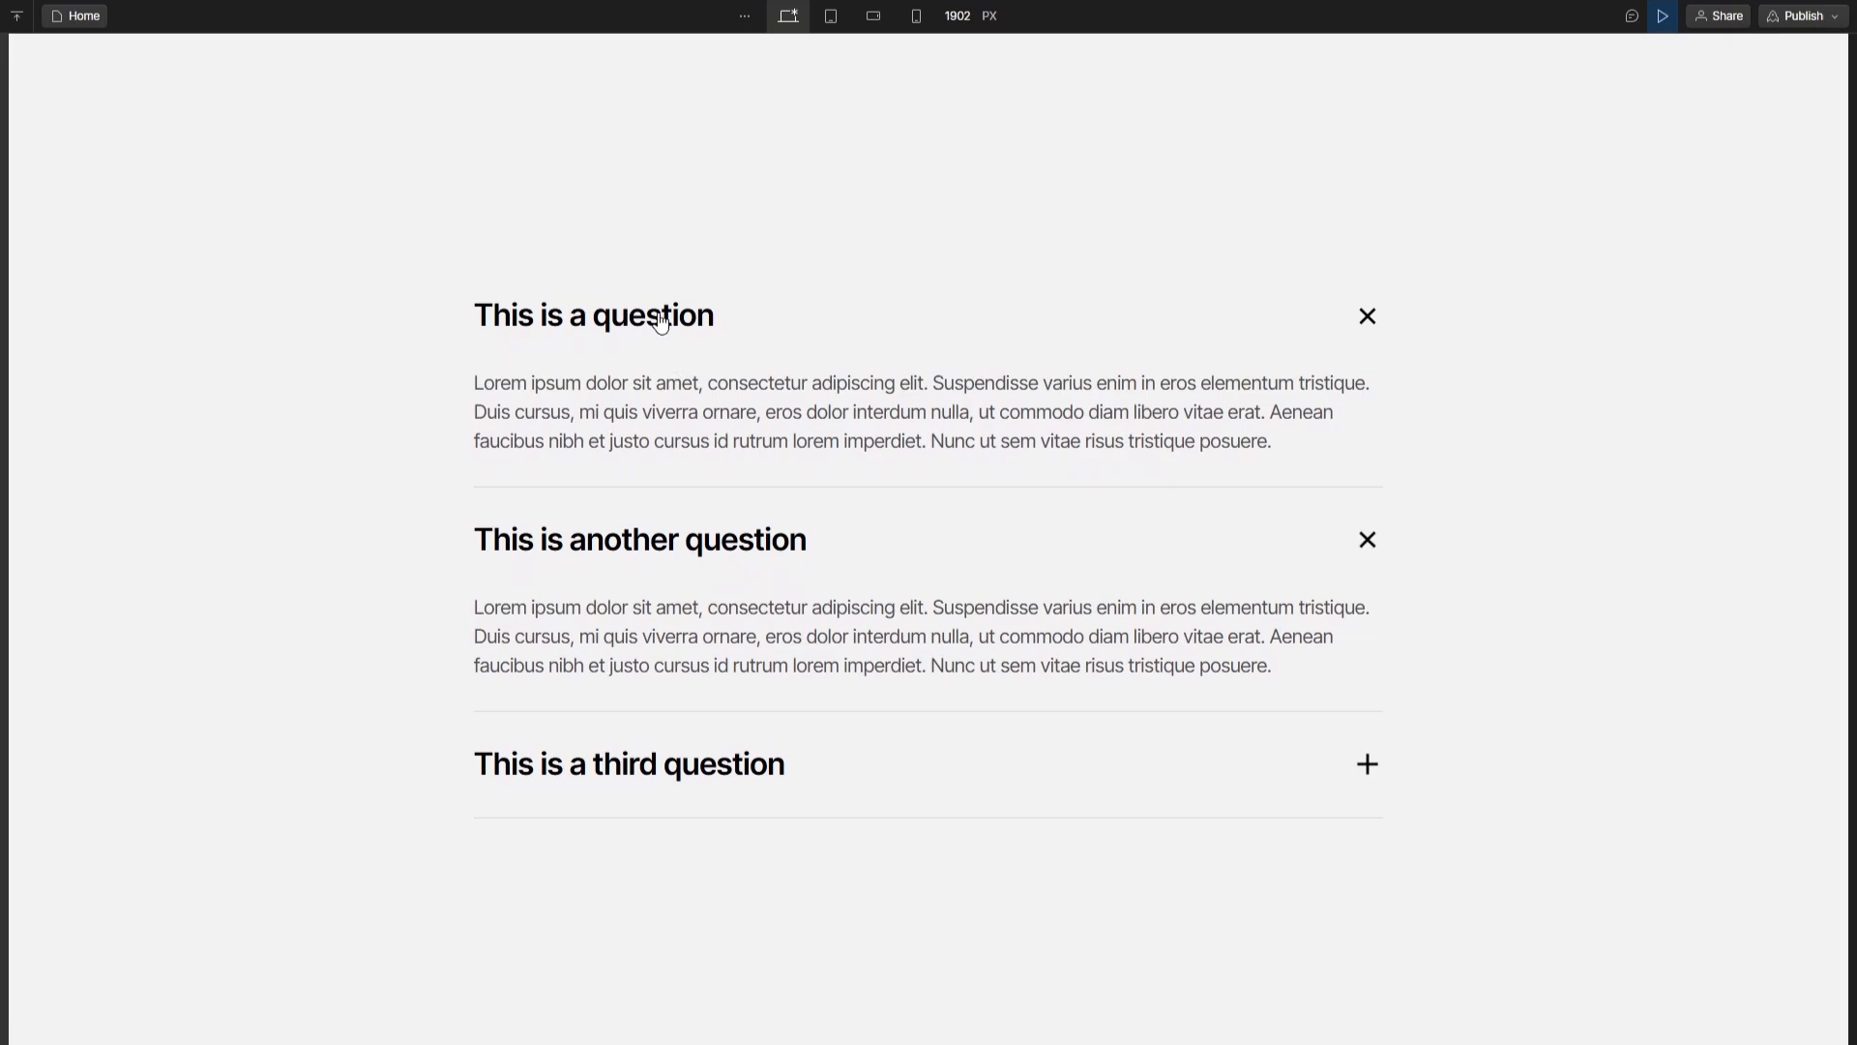
click(688, 315)
click(664, 646)
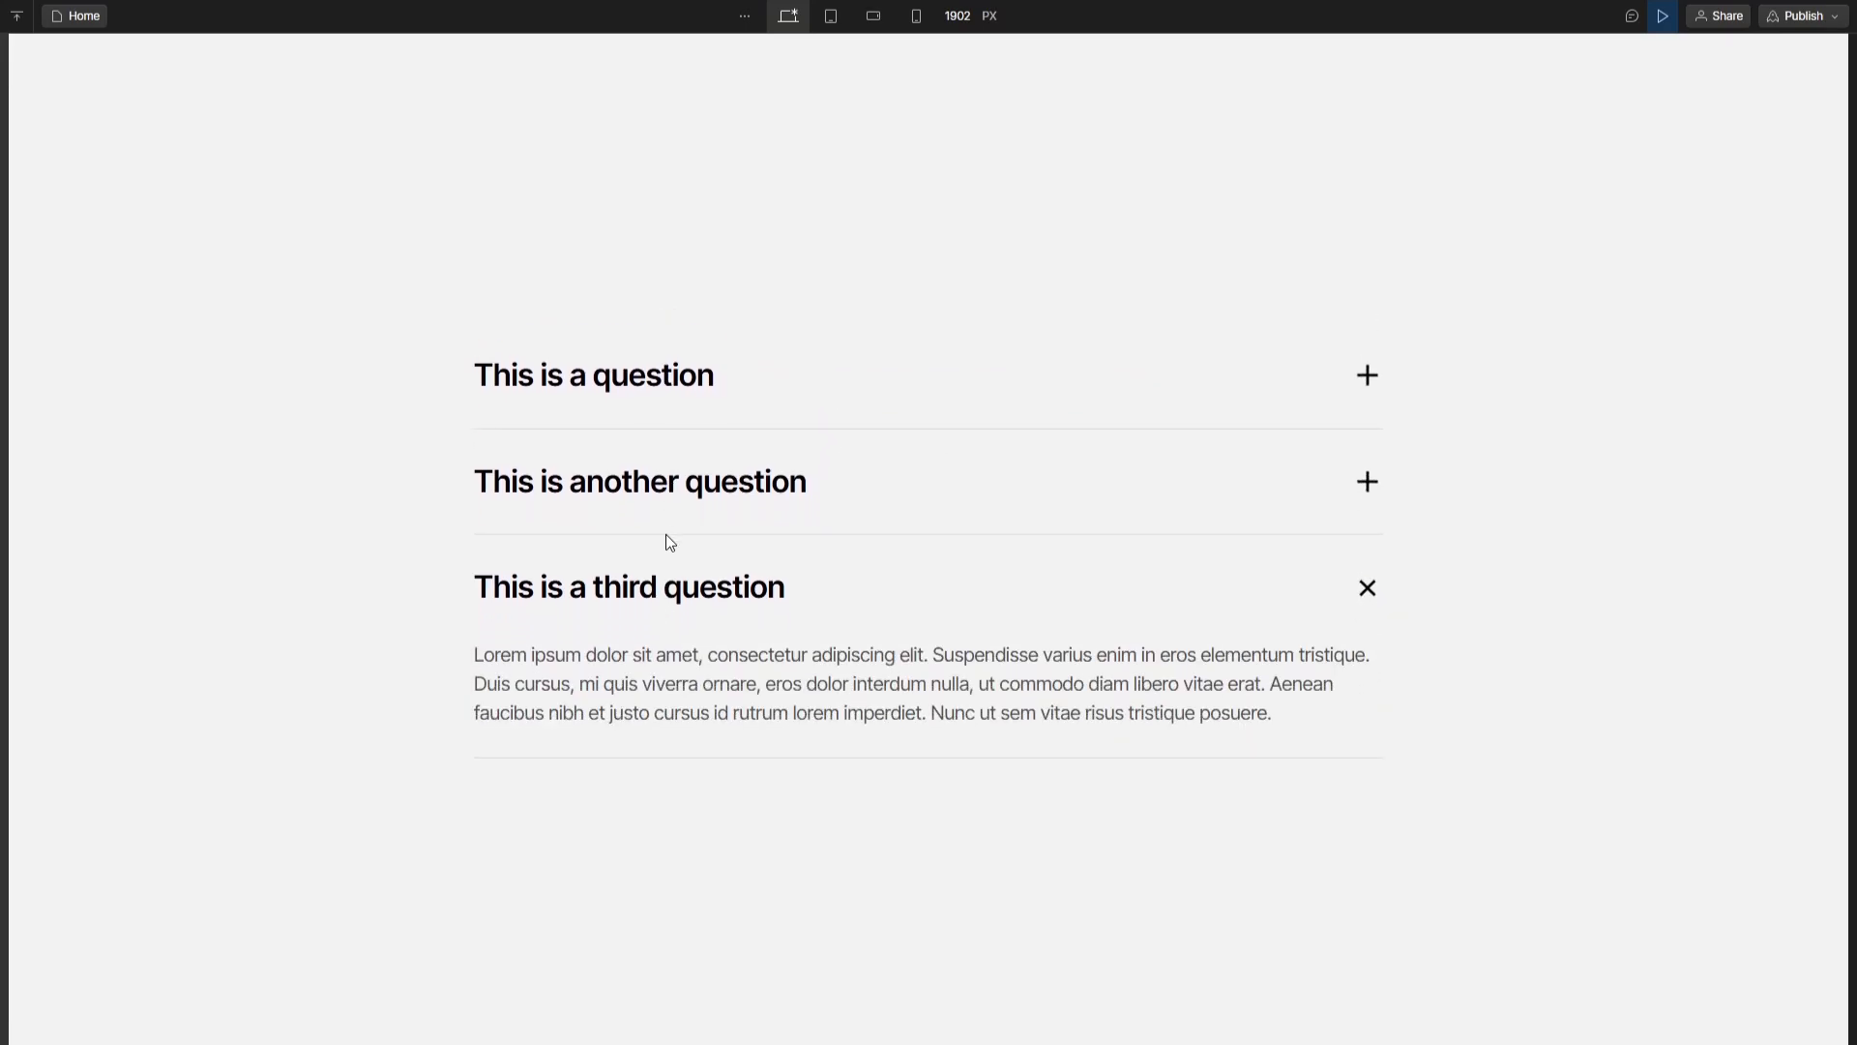
Open the first two questions alongside the third, close all three, and leave the preview
click(664, 483)
click(651, 324)
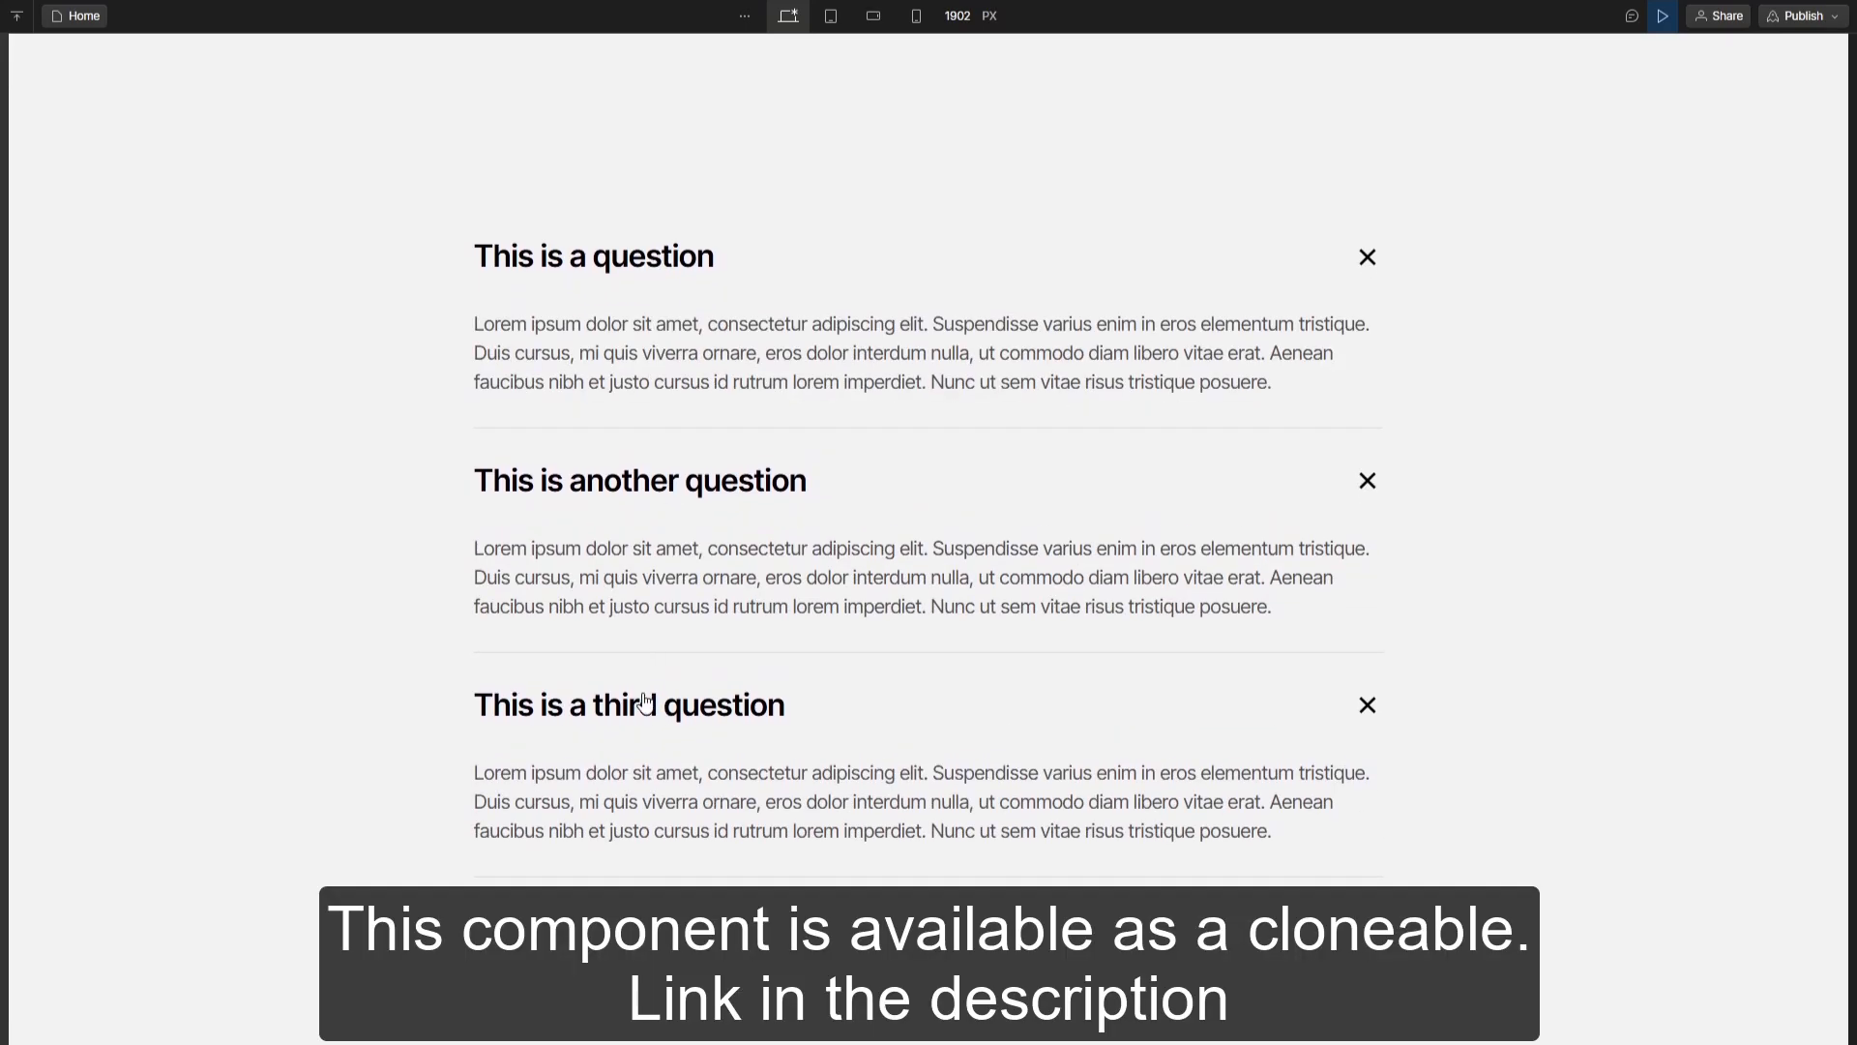
click(655, 702)
click(650, 546)
click(638, 379)
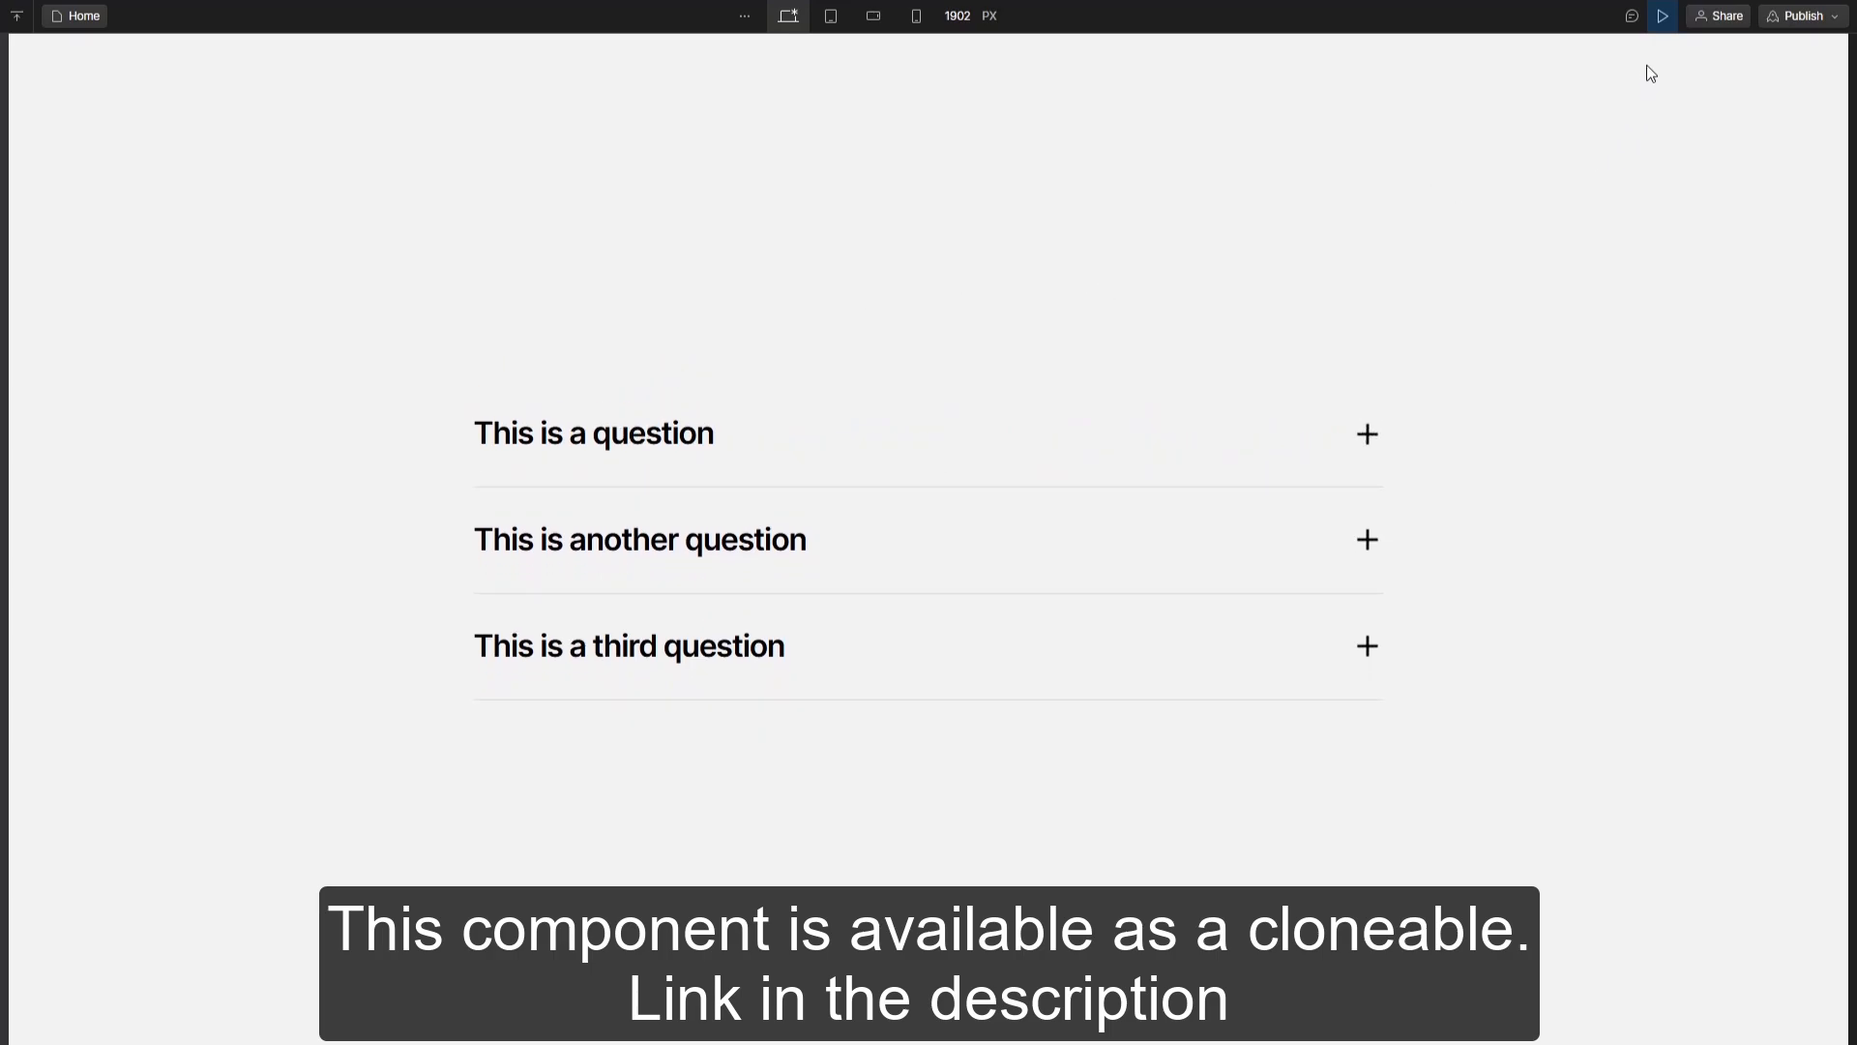
click(1663, 15)
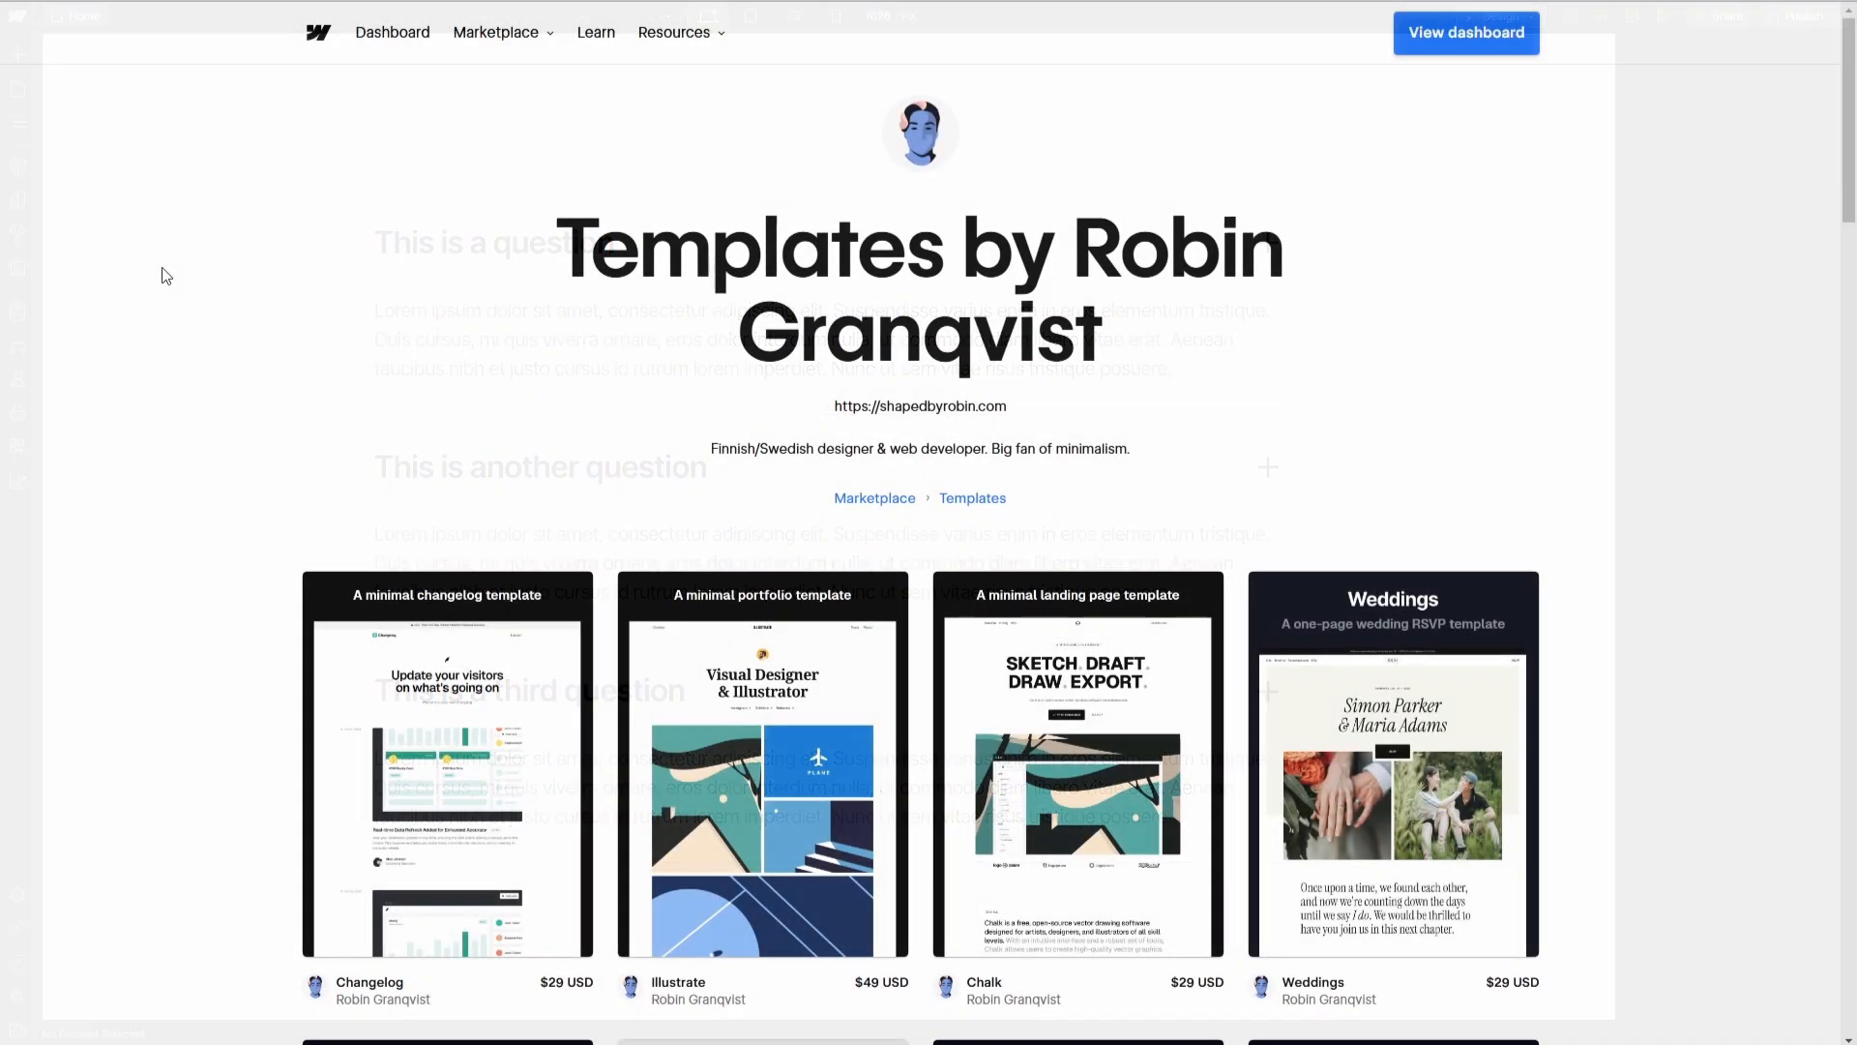
Browse the designer's templates on the Webflow marketplace page down to the end of the list and back
scroll(173, 281, down, 4)
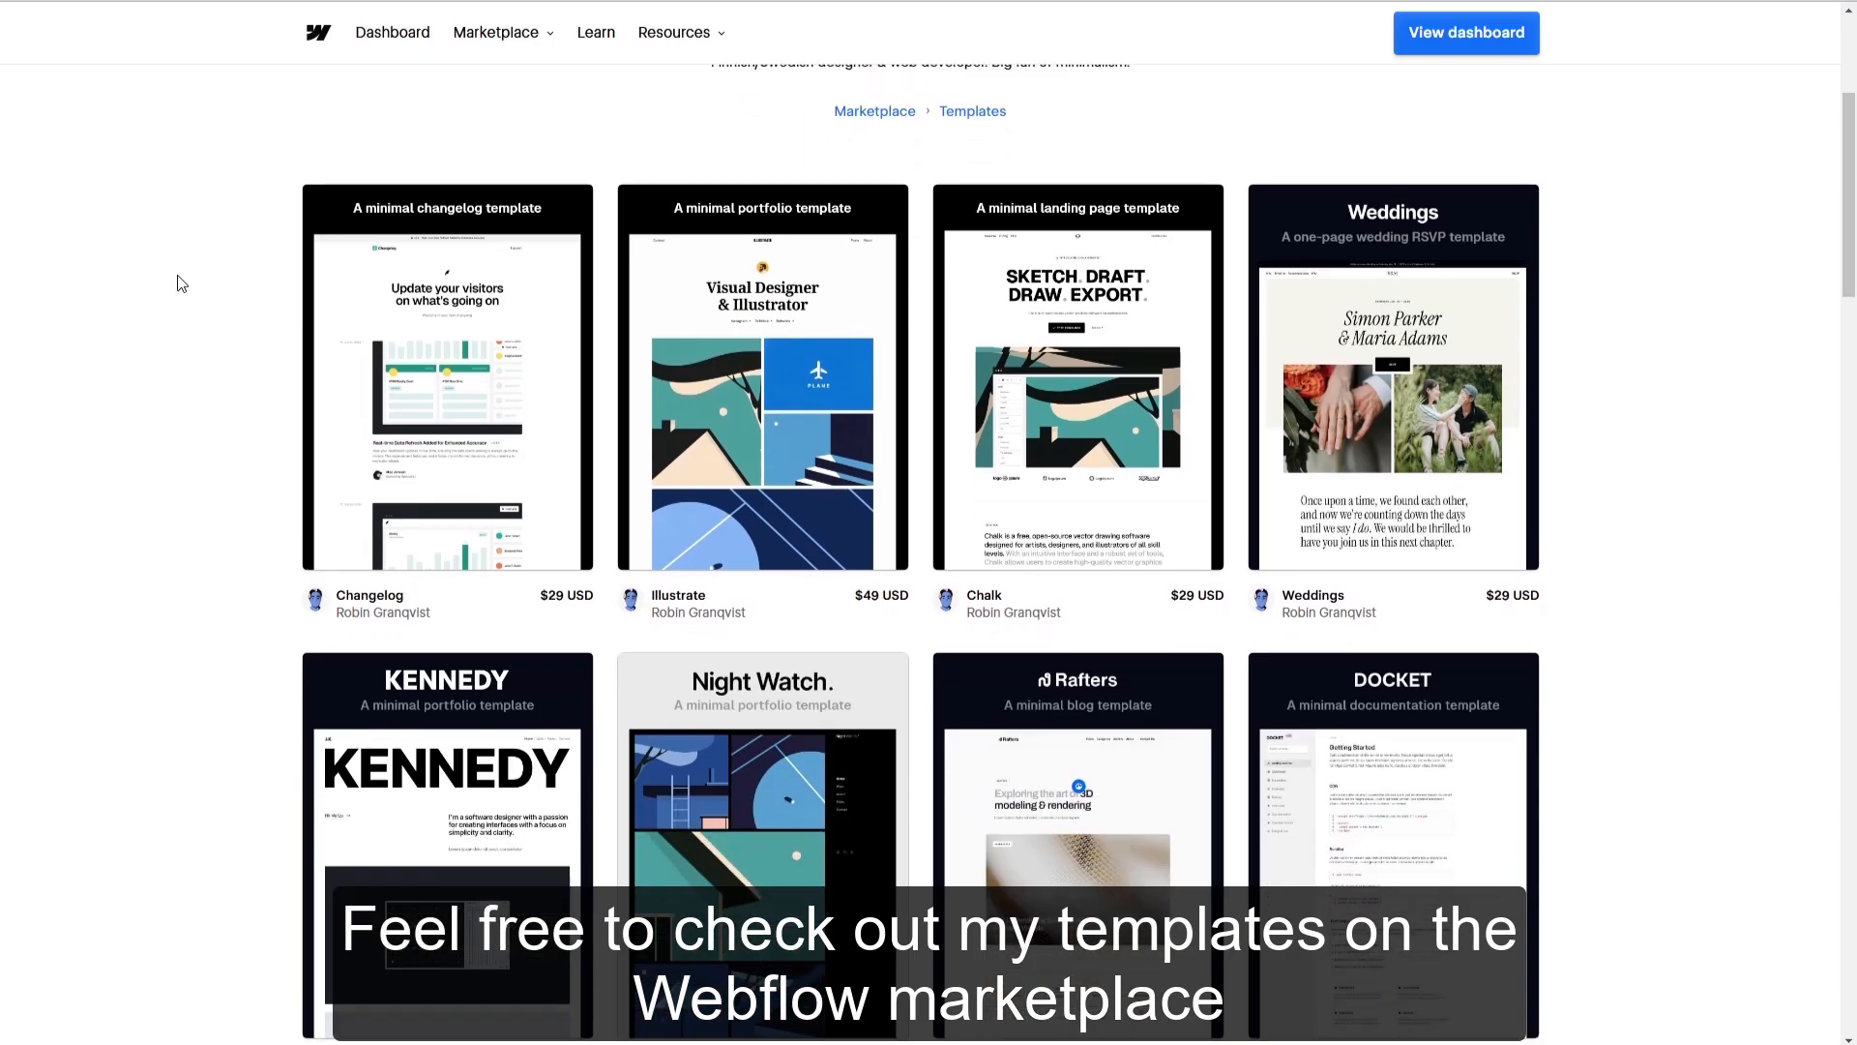
scroll(1393, 387, down, 15)
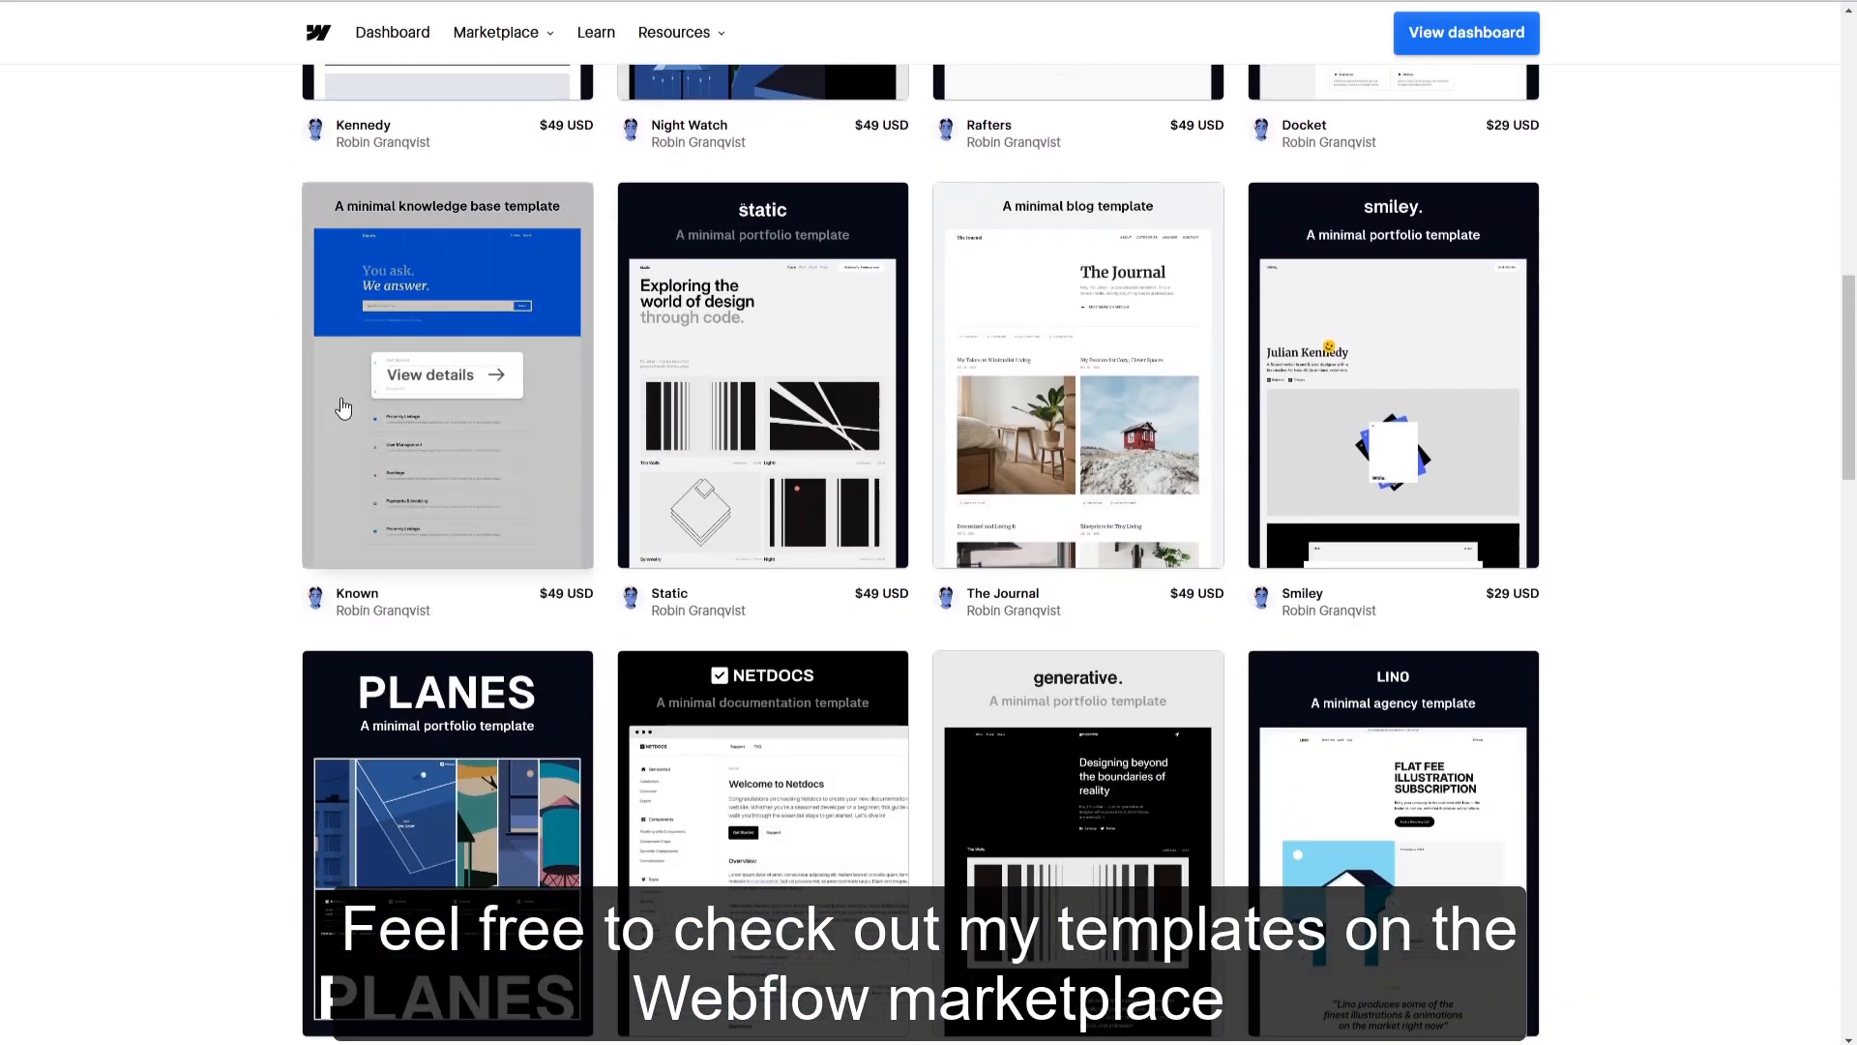
scroll(242, 404, down, 16)
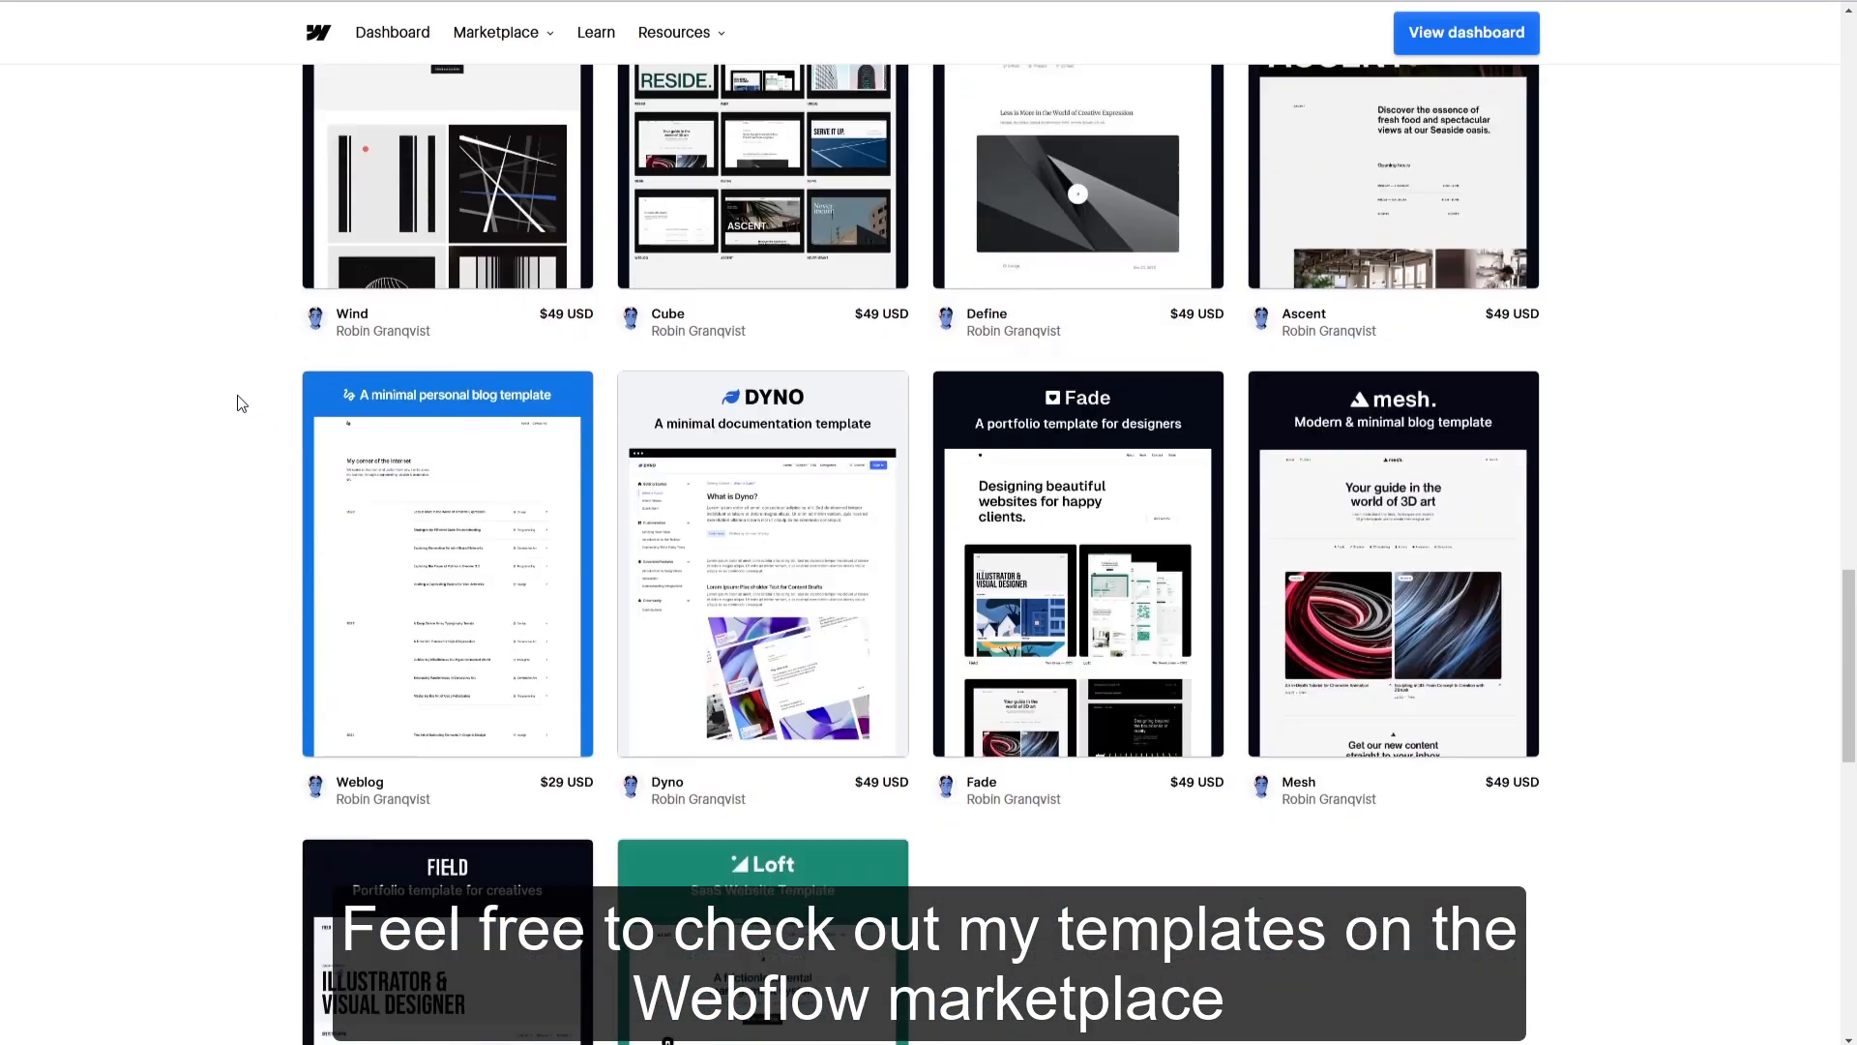
scroll(232, 411, down, 2)
scroll(765, 464, up, 5)
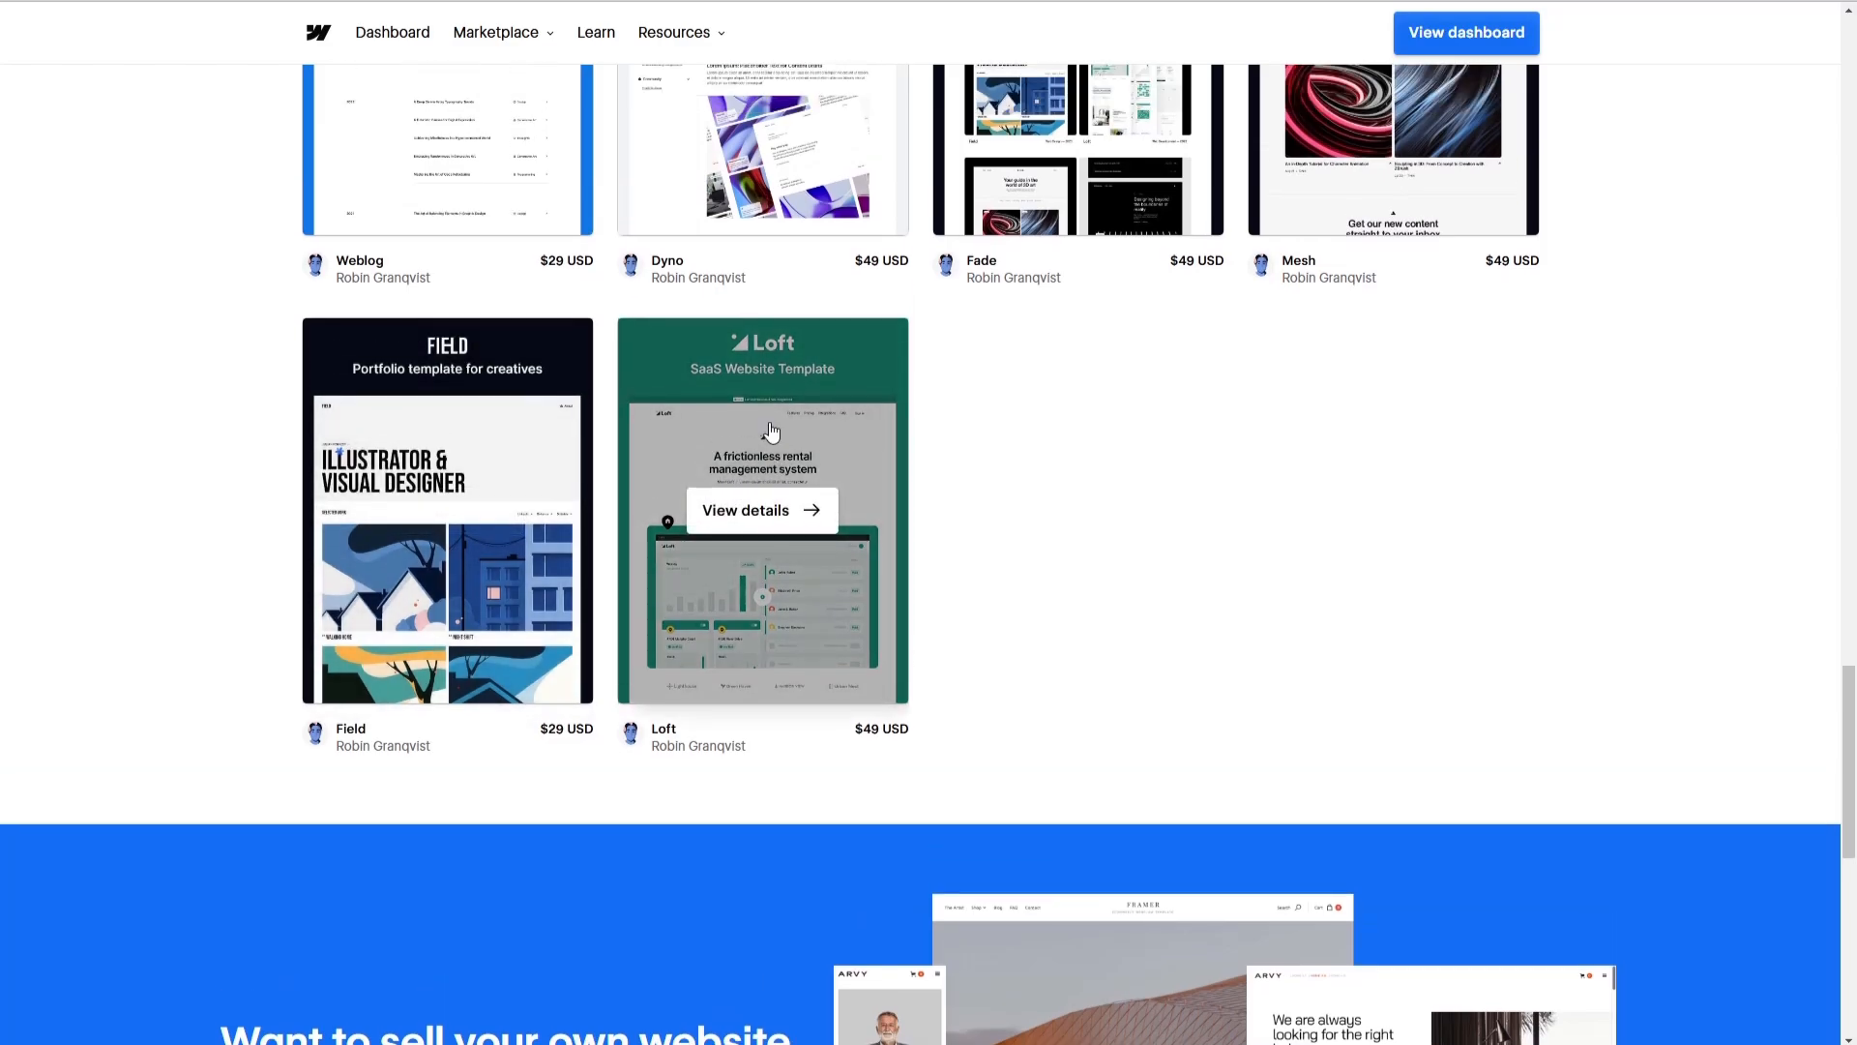
scroll(1197, 421, up, 14)
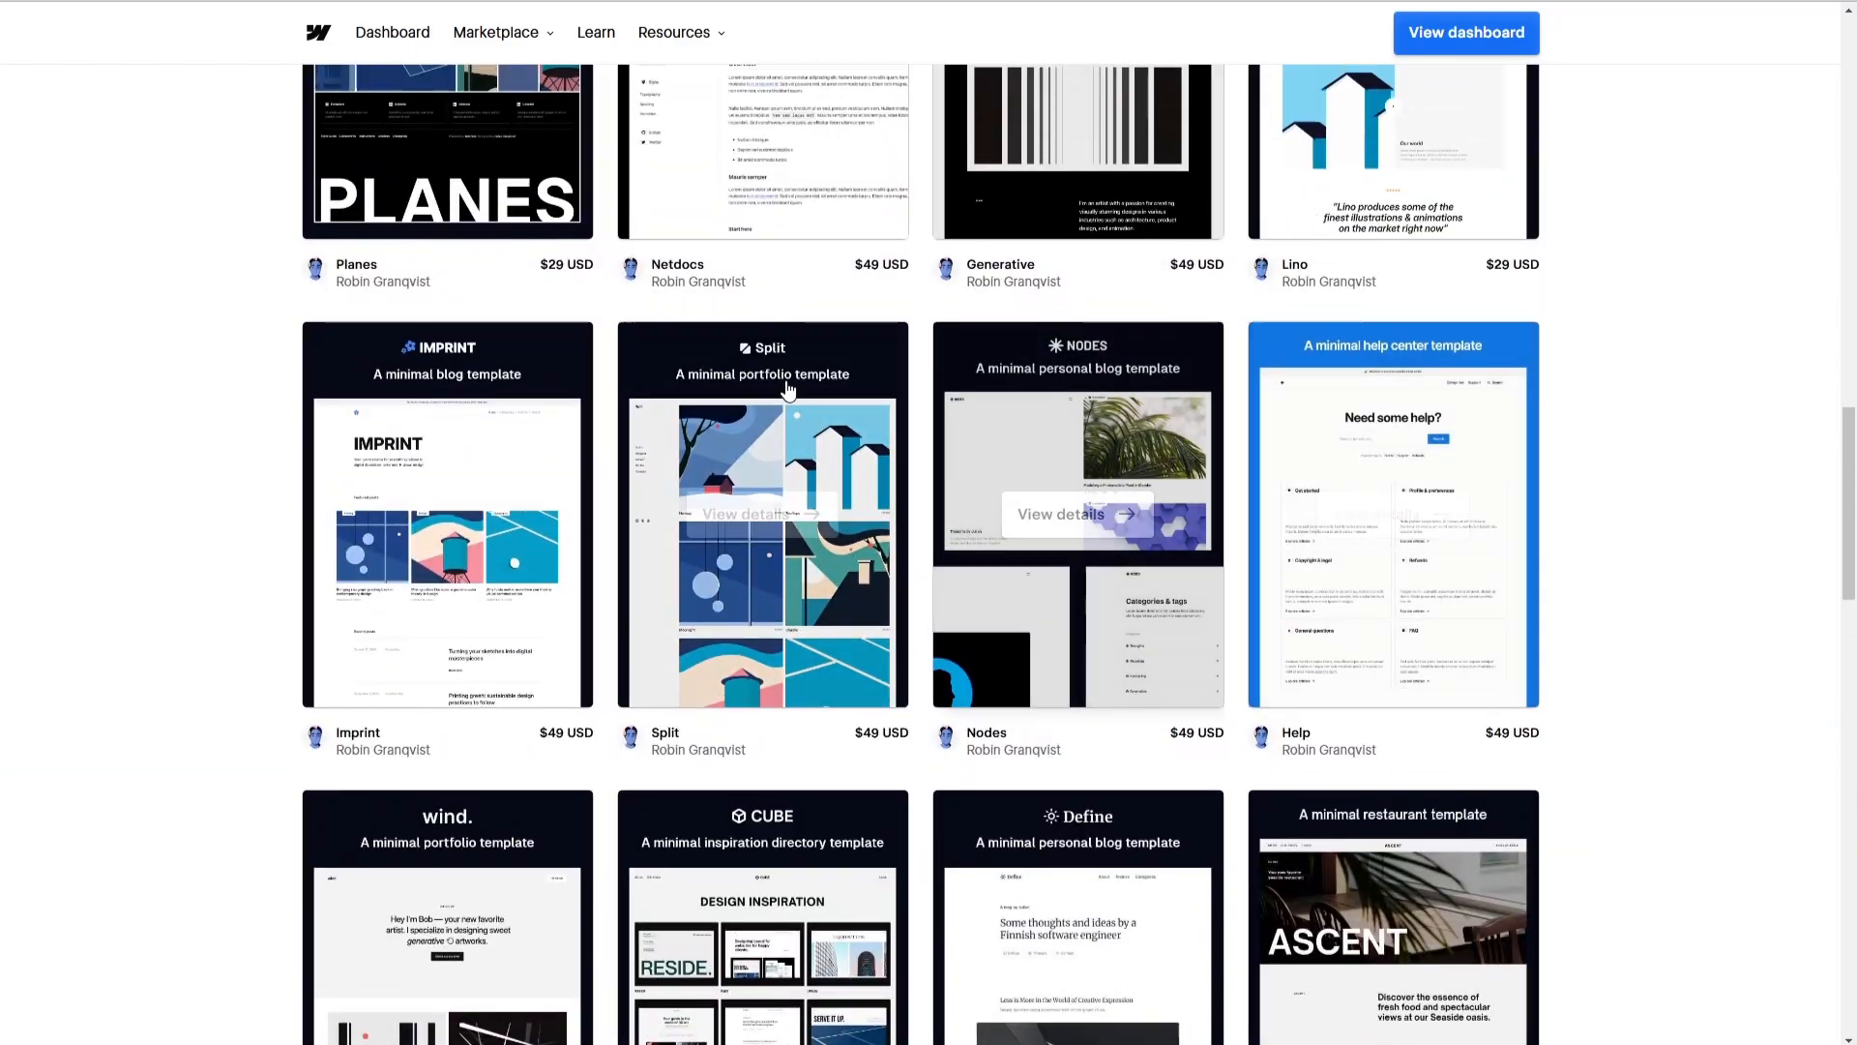
scroll(236, 363, up, 15)
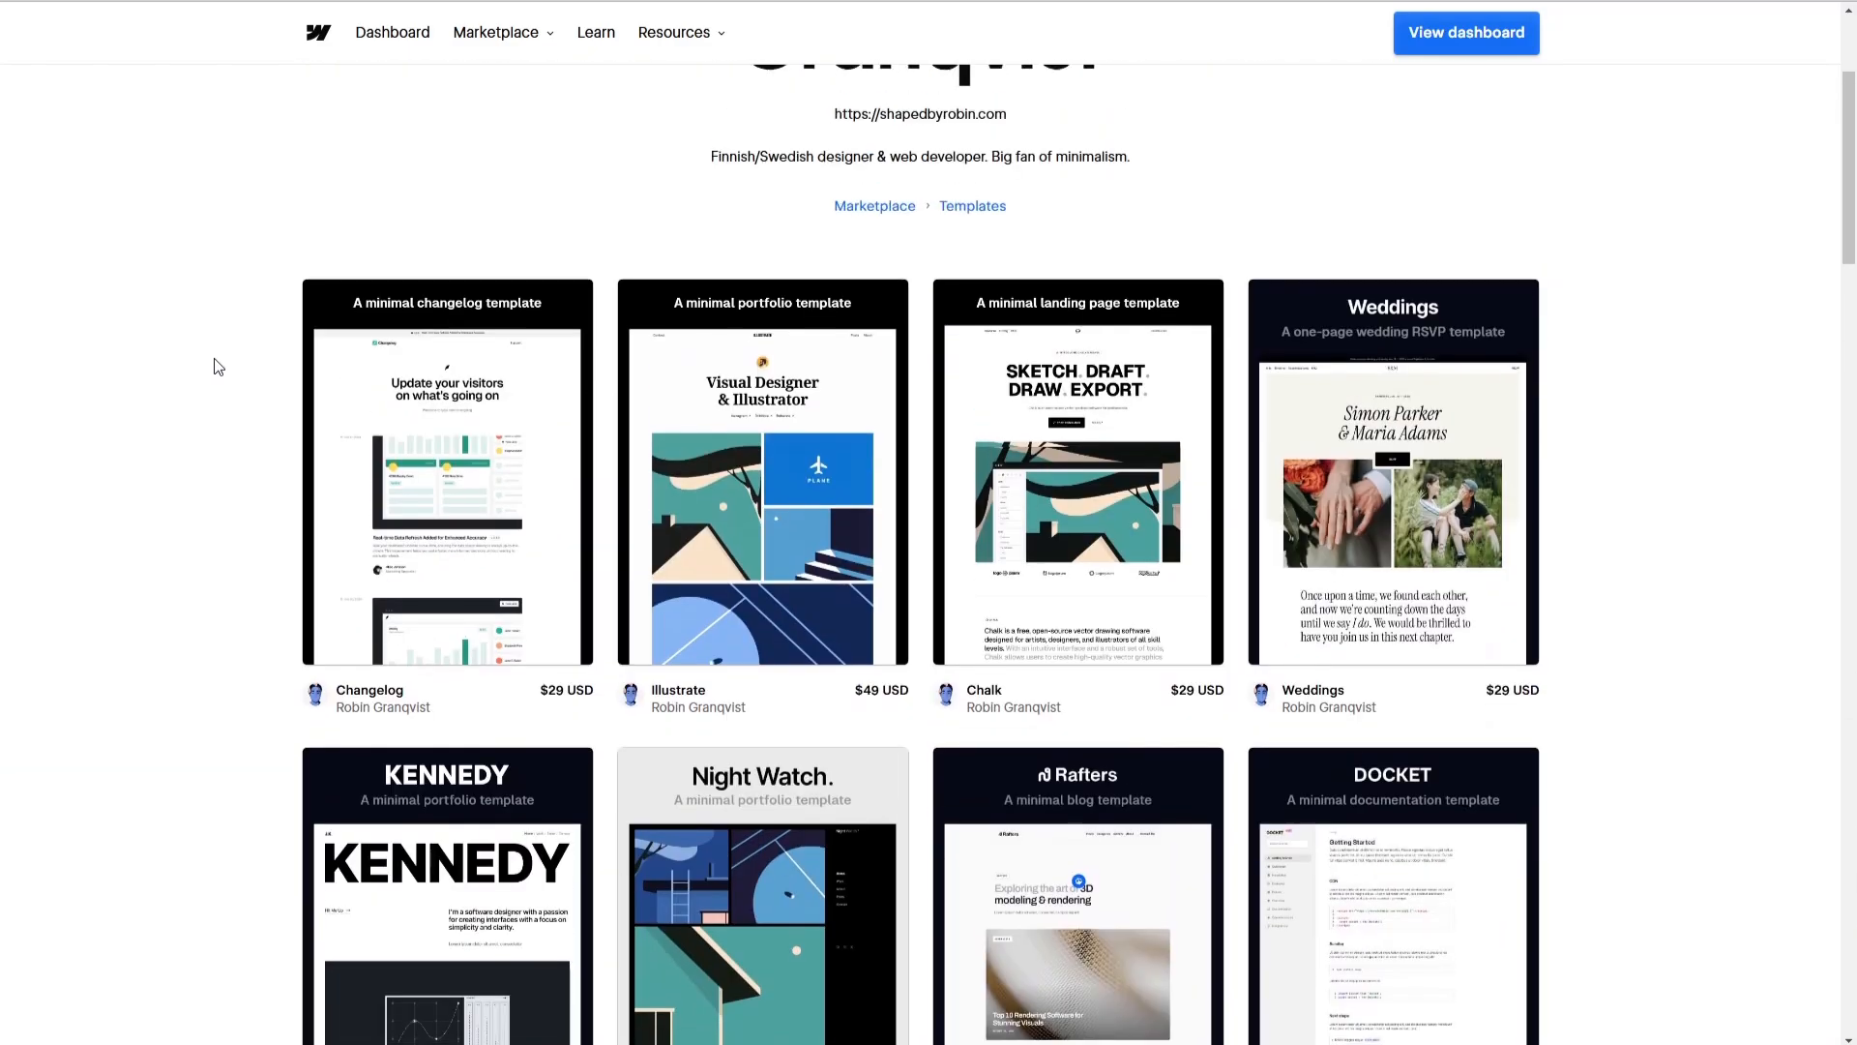
Browse the cloneable sites on the designer's Webflow profile and load more of them
scroll(129, 166, down, 6)
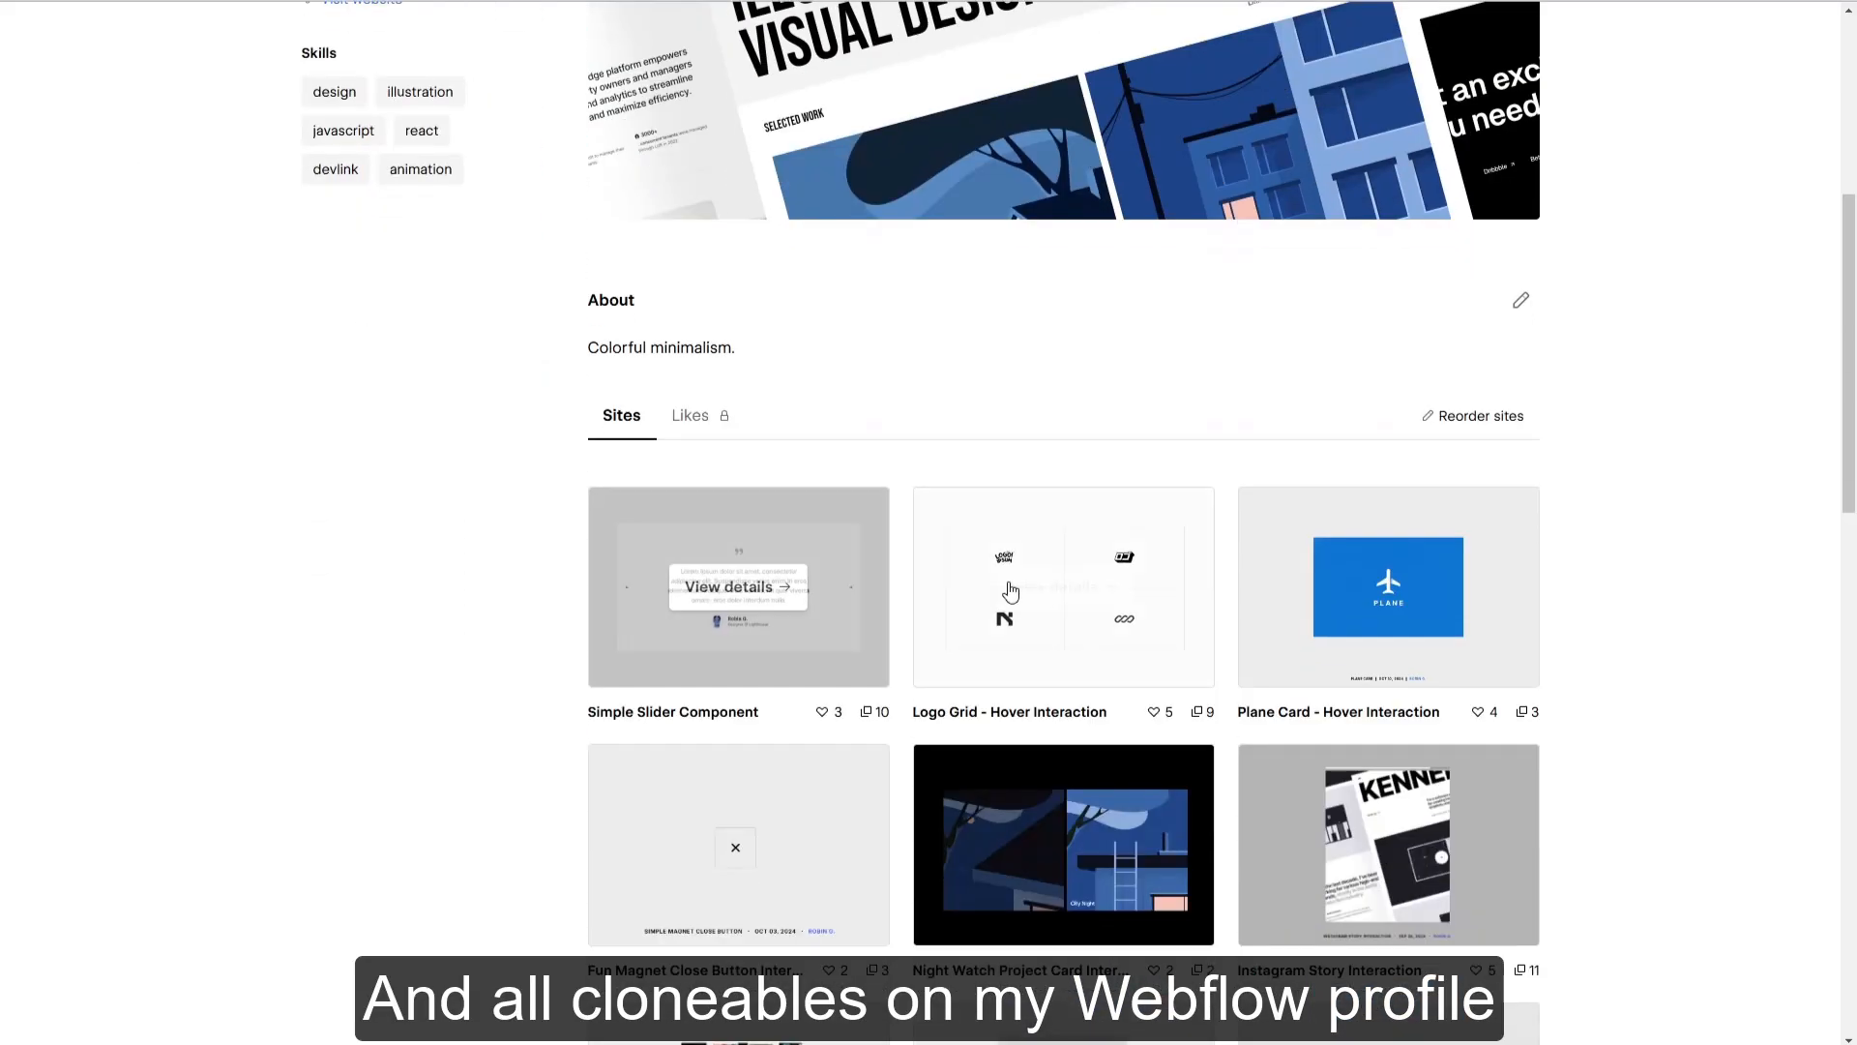
scroll(1388, 580, down, 13)
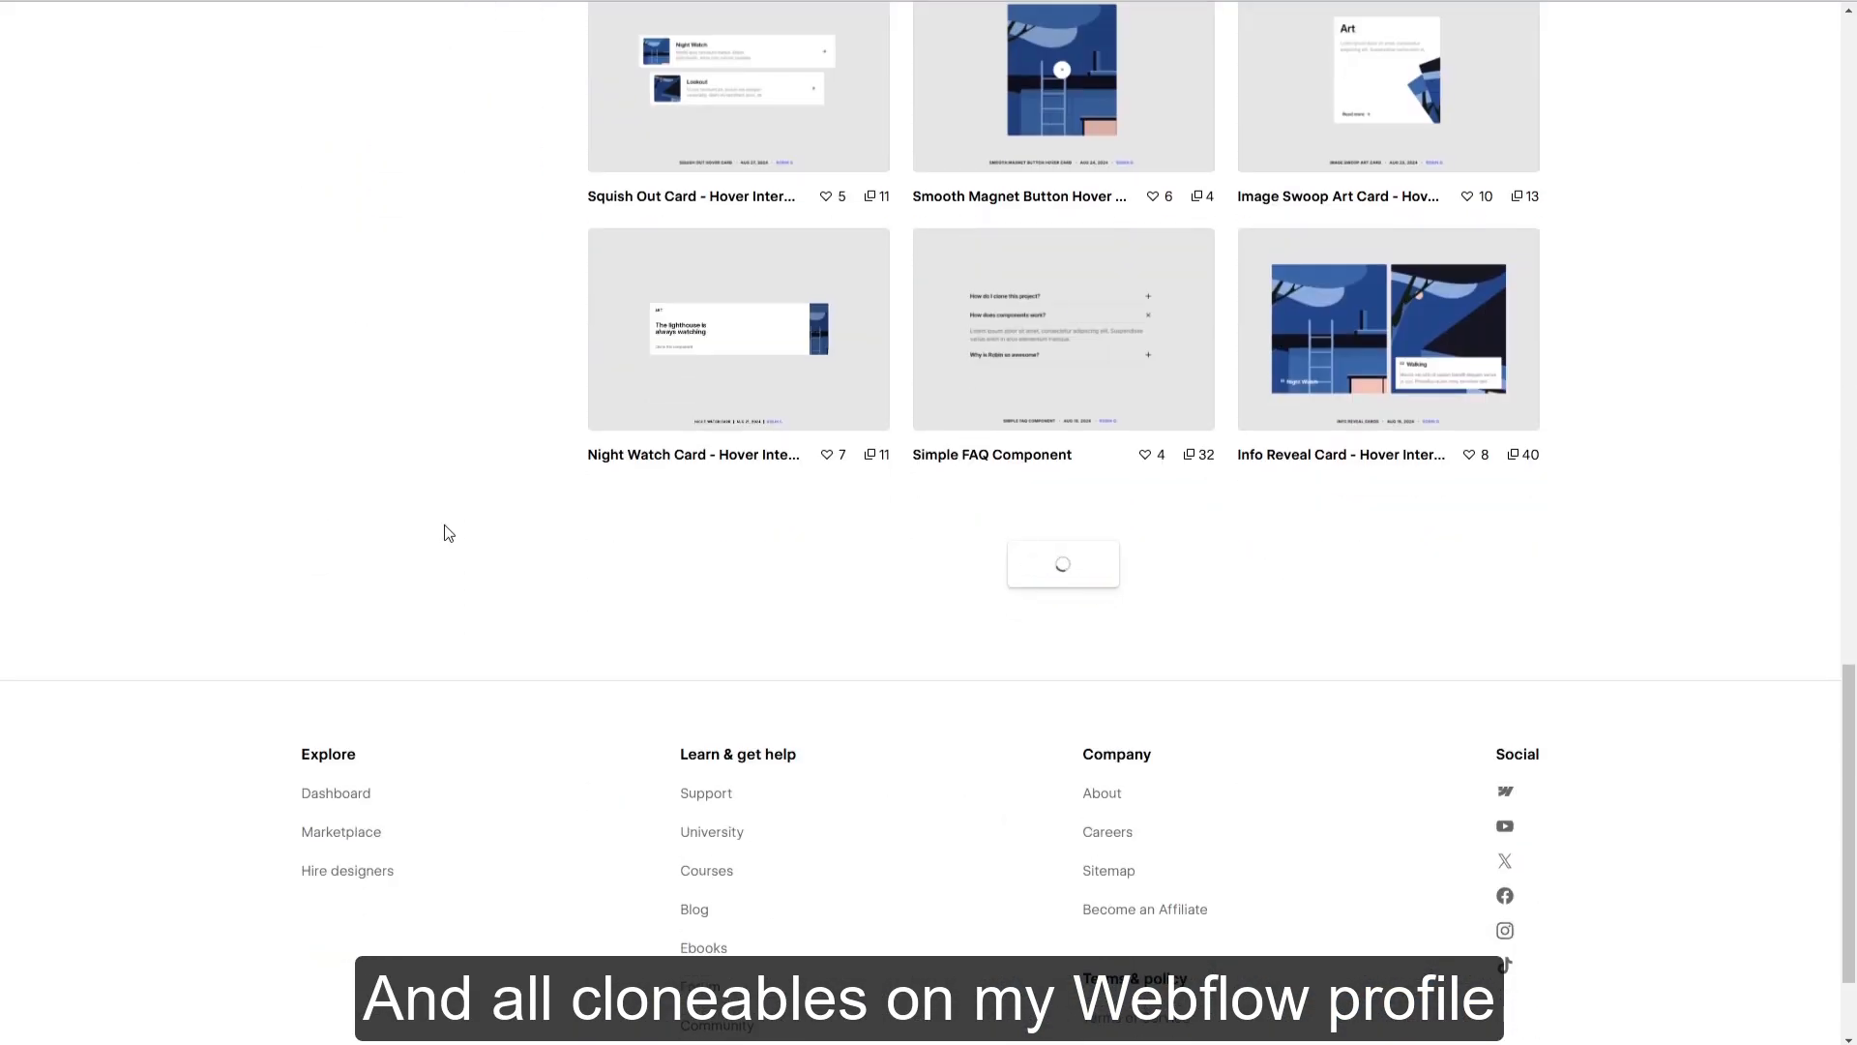
scroll(419, 506, down, 14)
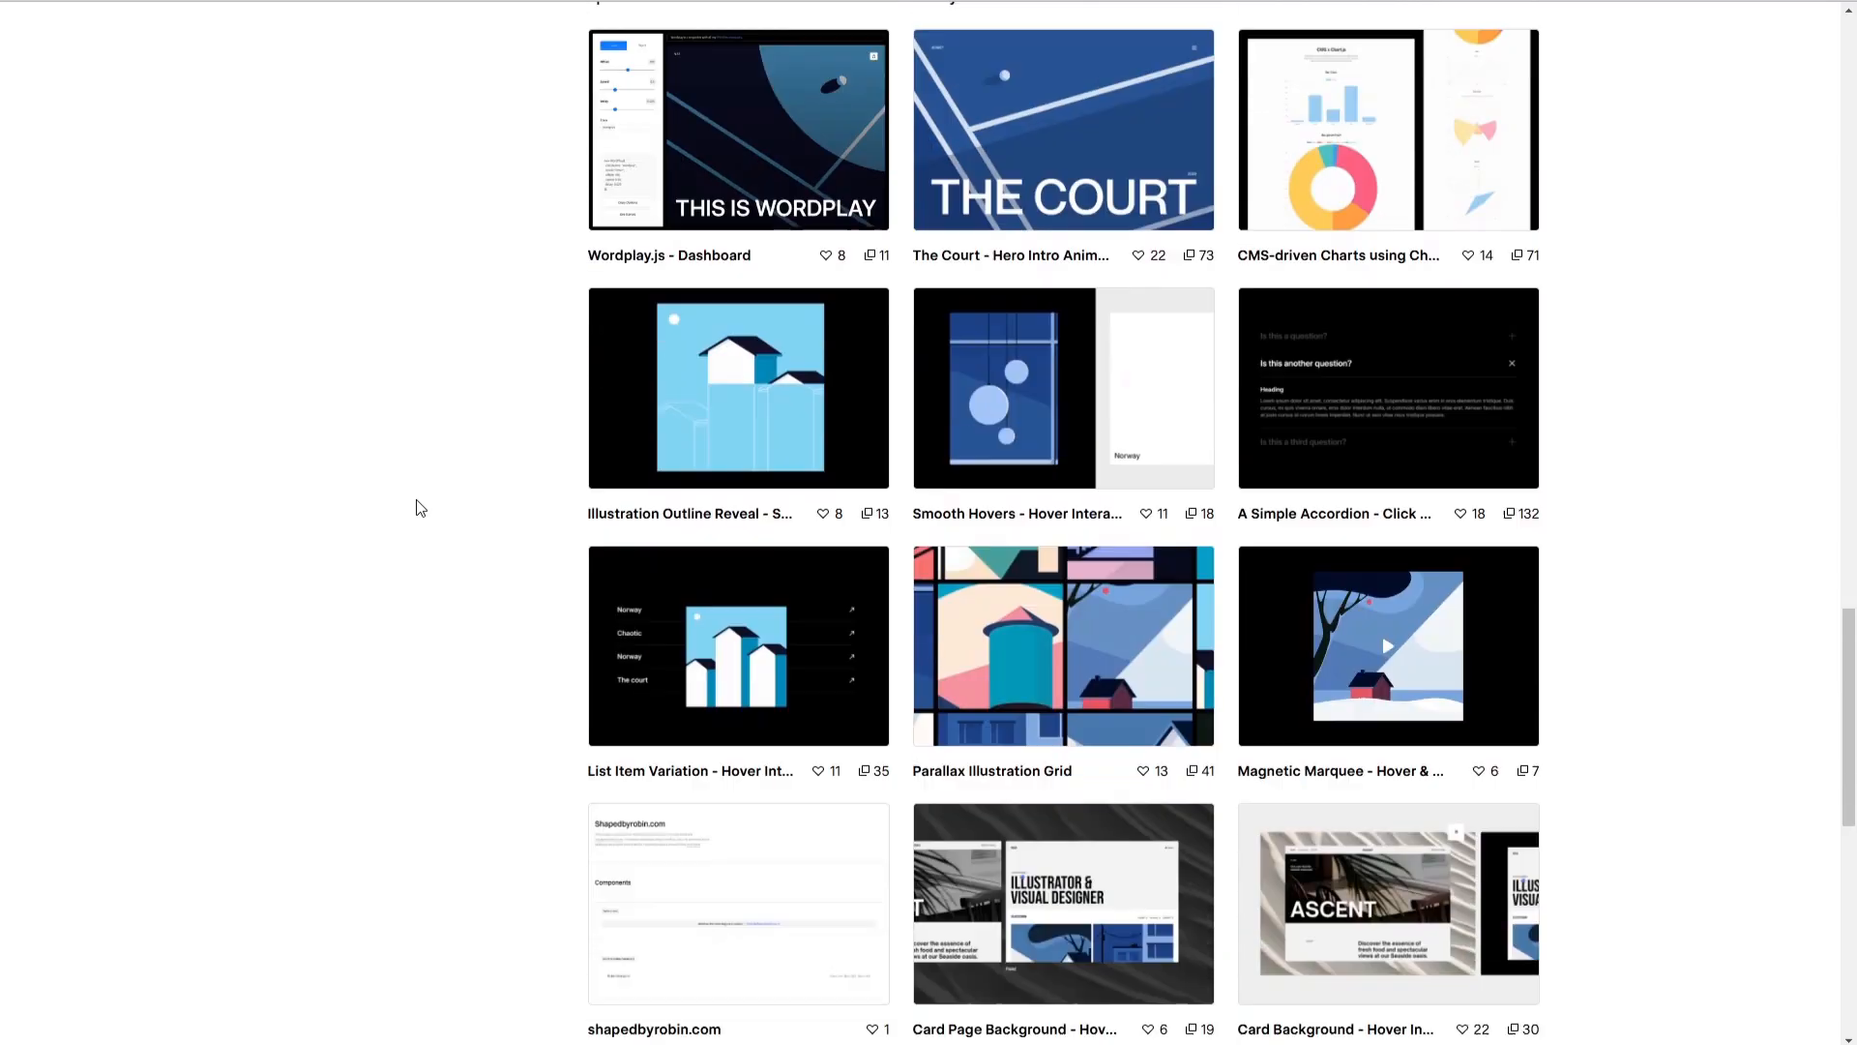
scroll(433, 510, down, 2)
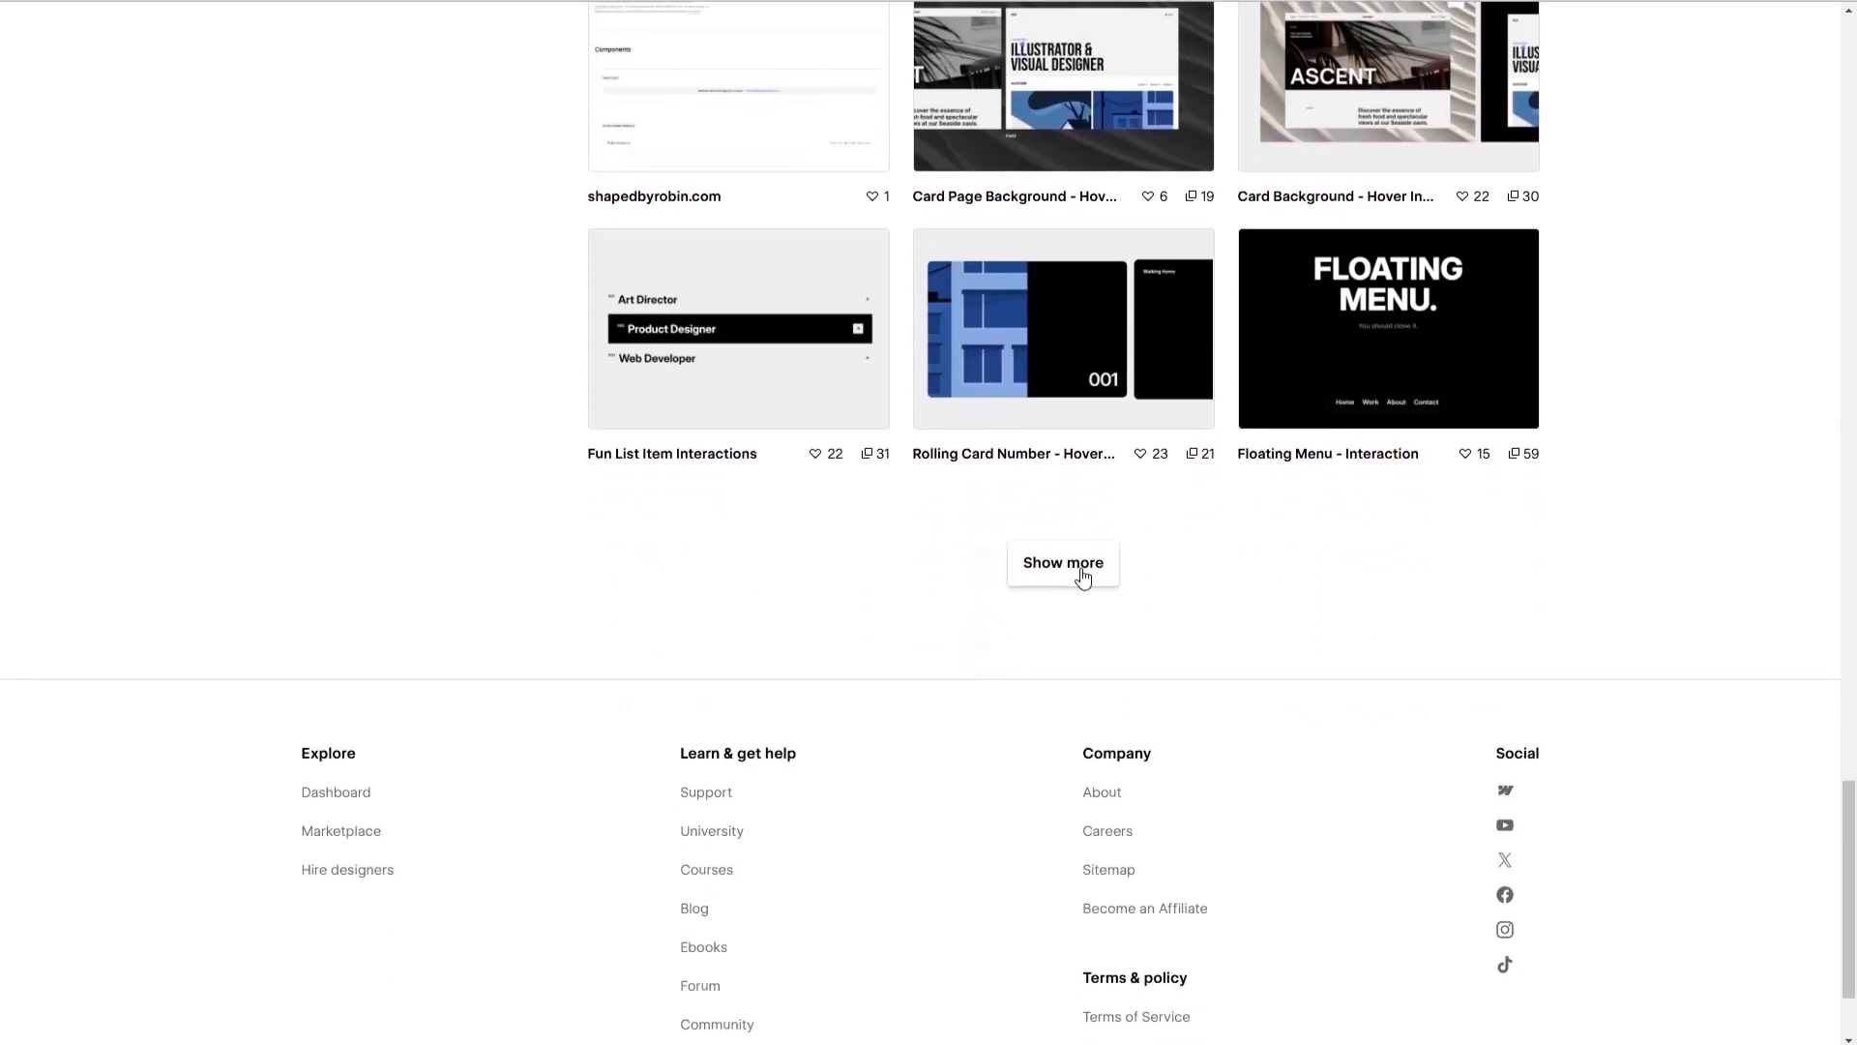
scroll(431, 457, down, 2)
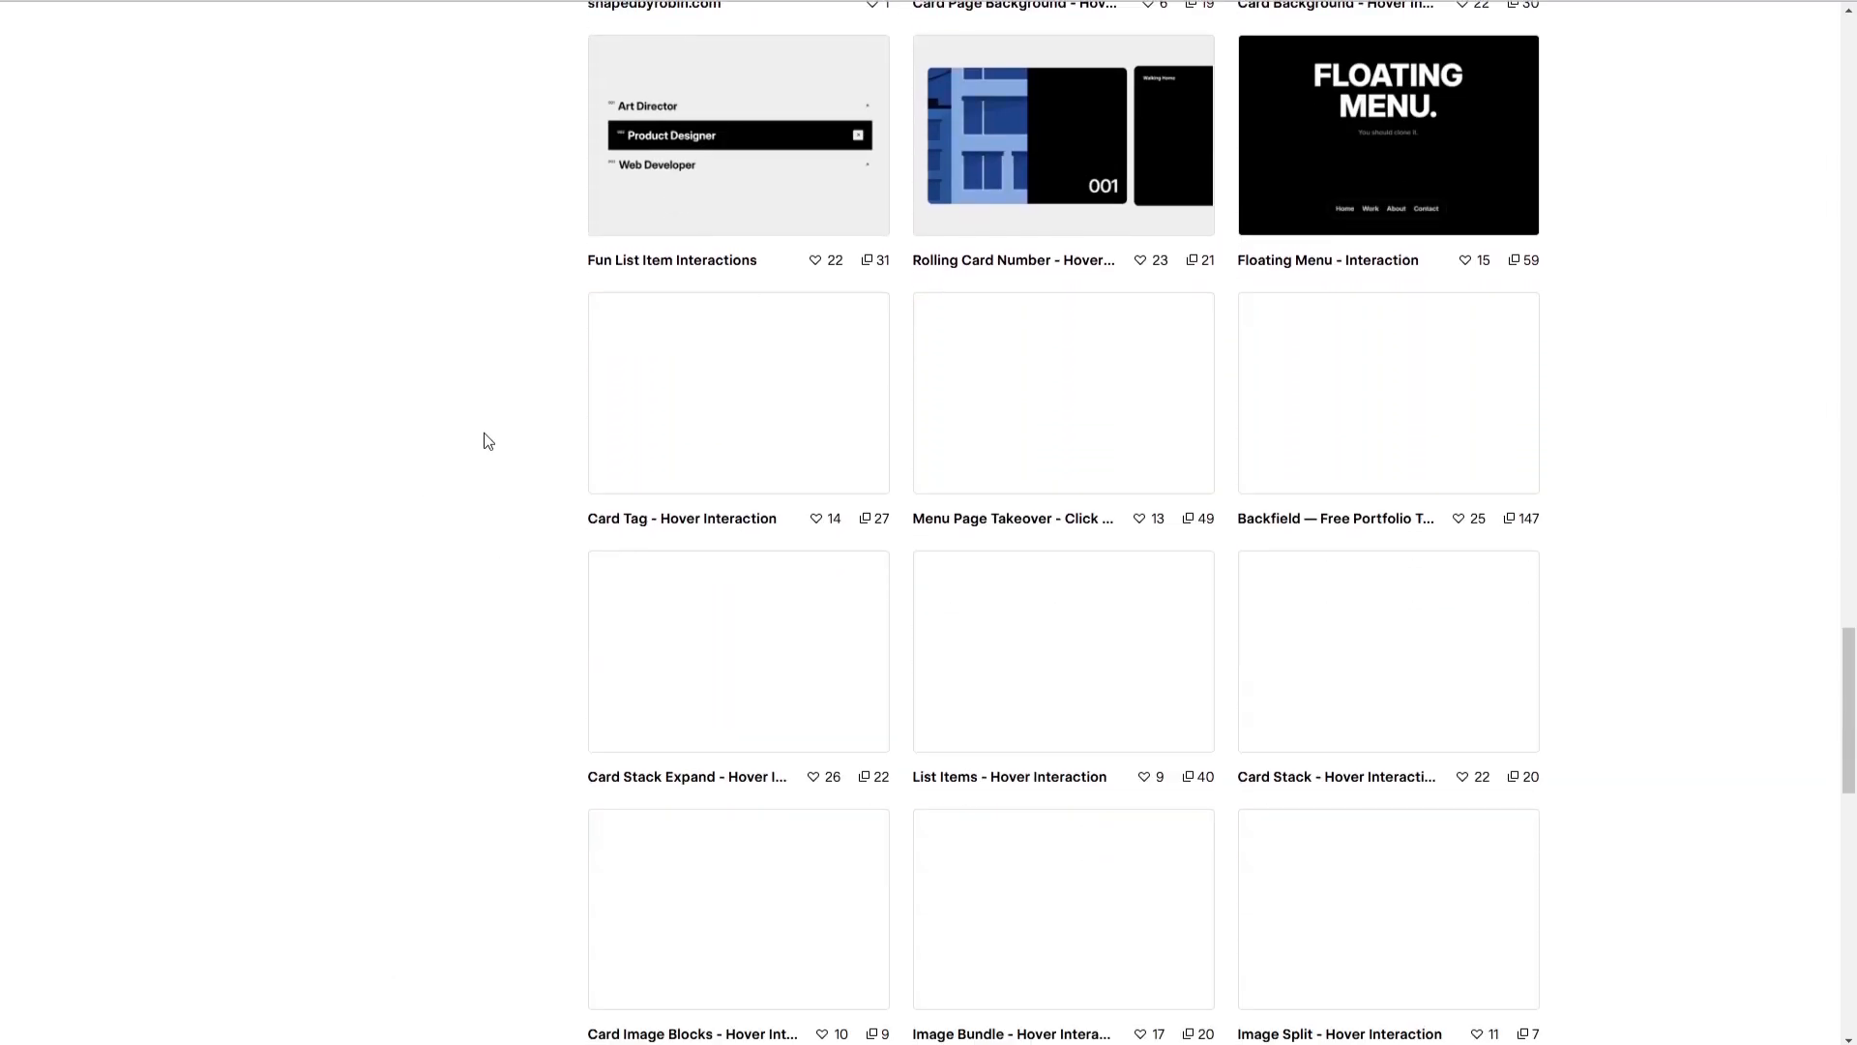
scroll(483, 432, down, 3)
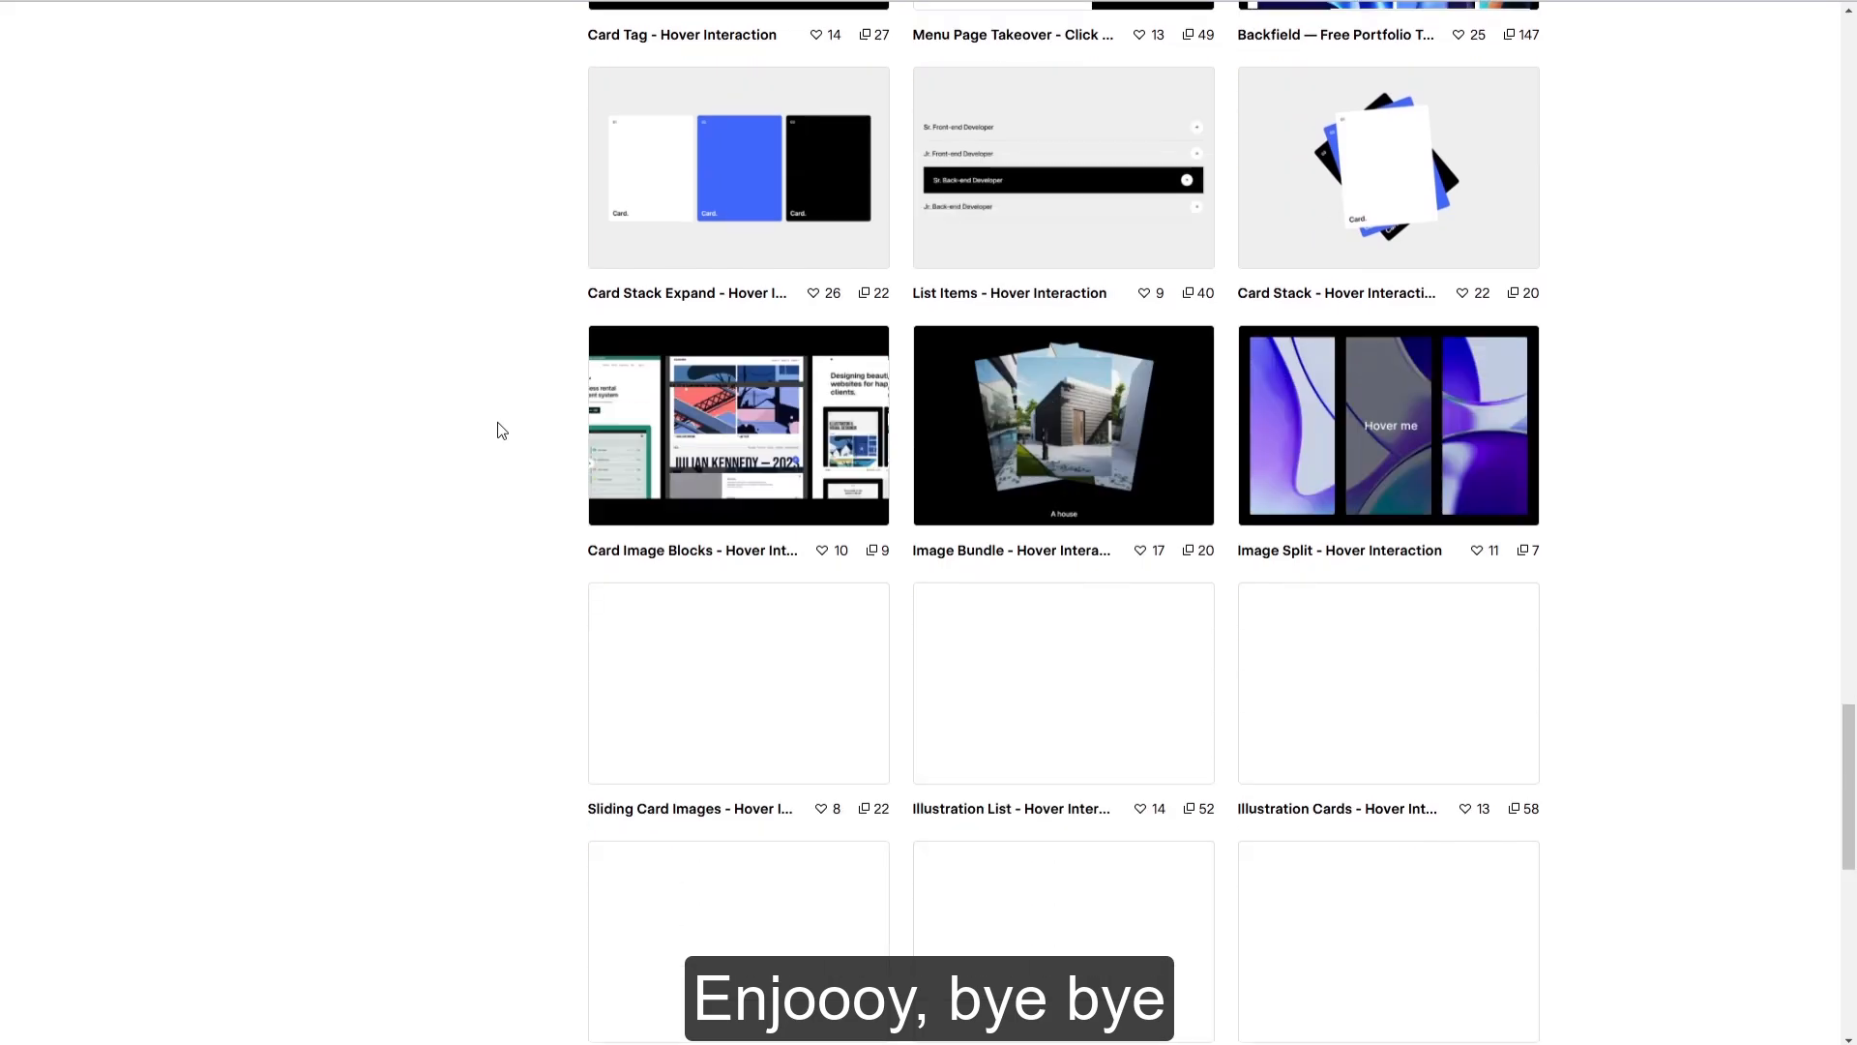